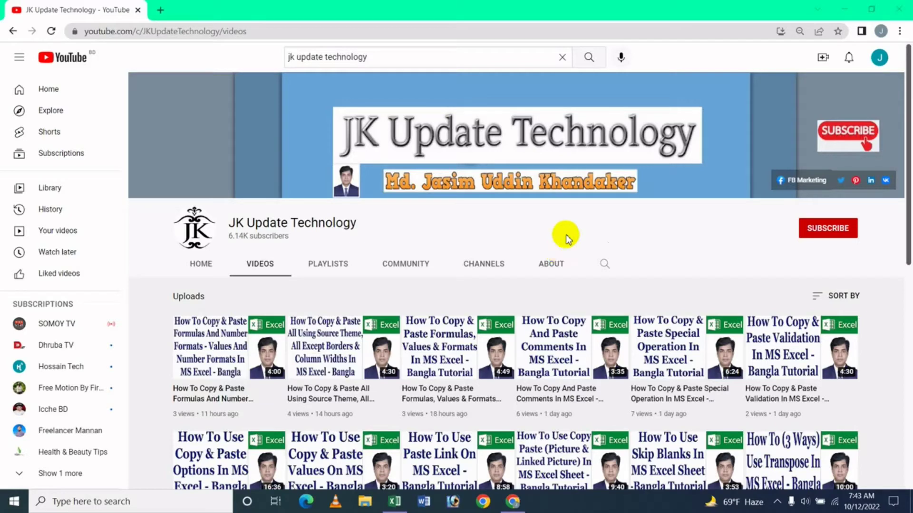
# Switch from Chrome to the All Excel Work workbook showing the empty Sheet3
pyautogui.click(394, 502)
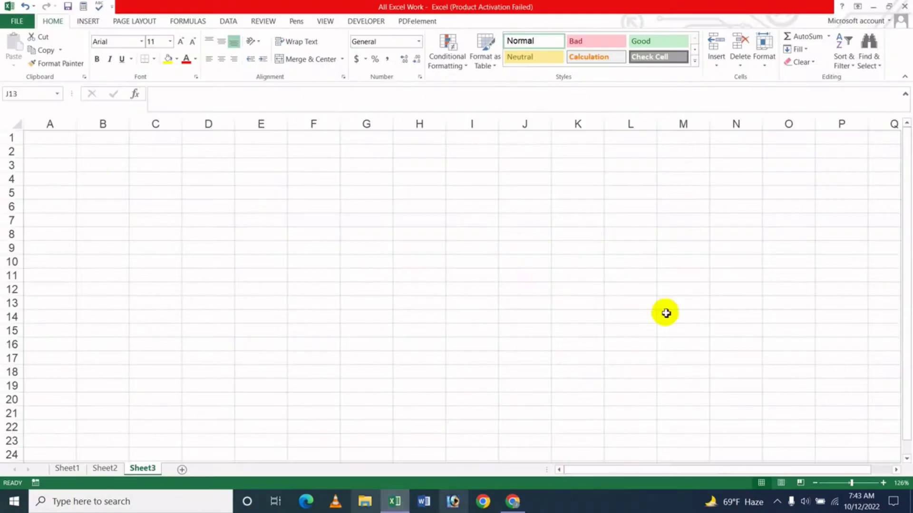
# Enter jasim in C4 and digital marketer in D4, then fill both down through row 13
pyautogui.click(296, 262)
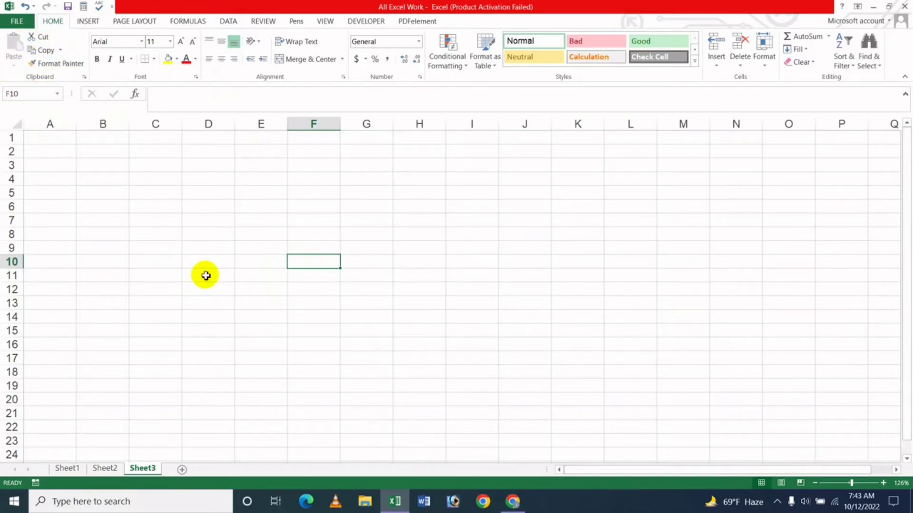
pyautogui.click(157, 181)
pyautogui.write('jasim')
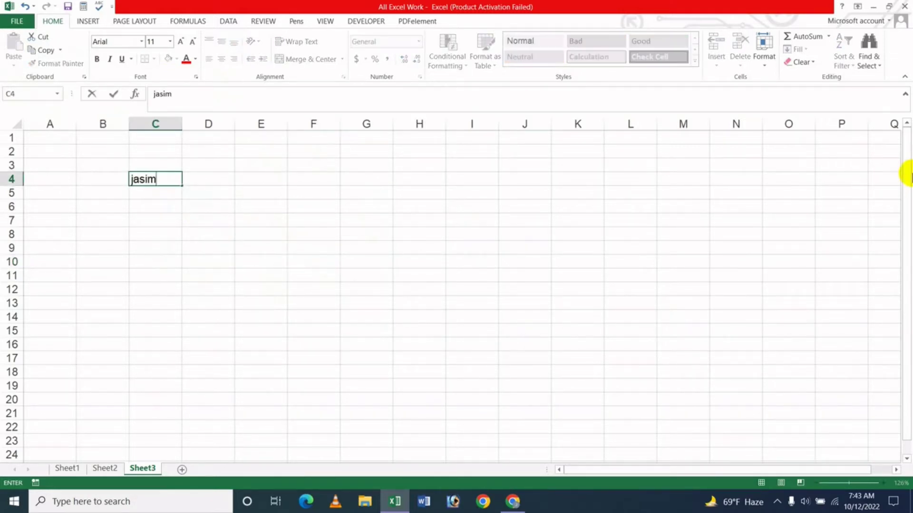
pyautogui.press('Tab')
pyautogui.write('digital marketer')
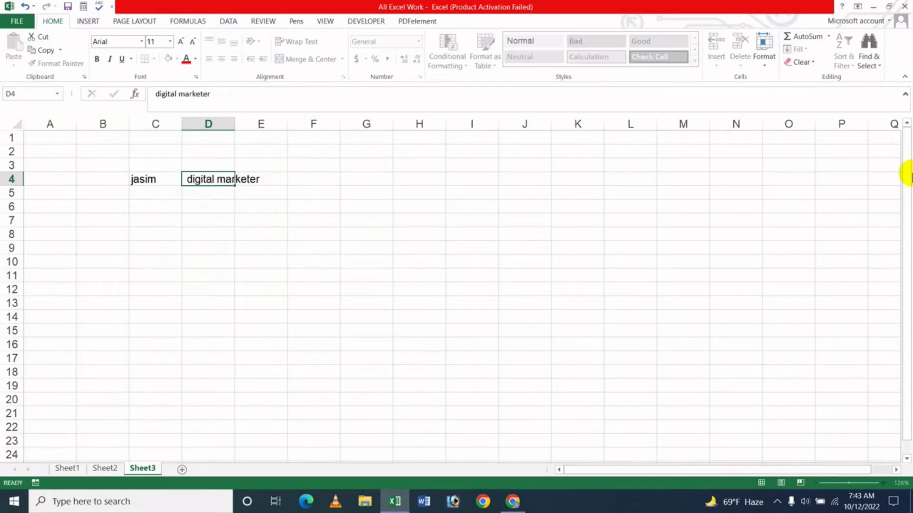
pyautogui.press('Tab')
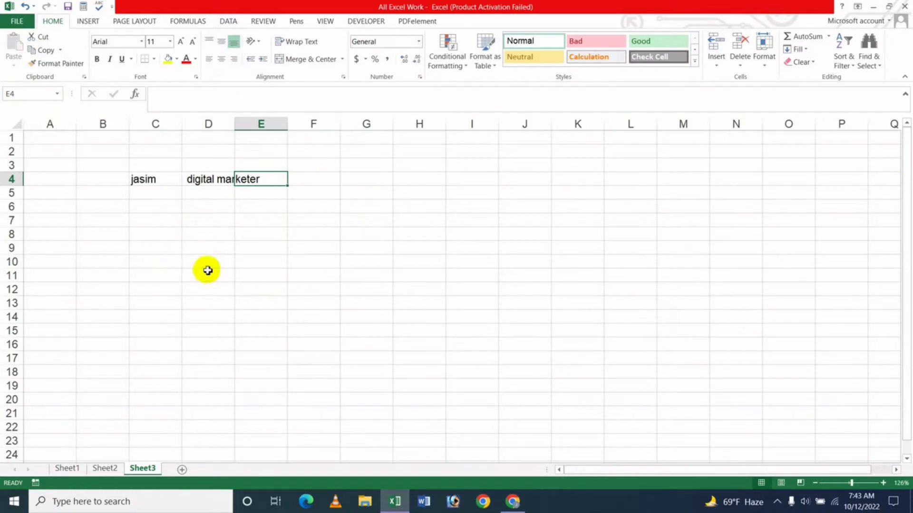
pyautogui.click(207, 275)
pyautogui.moveTo(147, 179)
pyautogui.mouseDown()
pyautogui.moveTo(268, 182)
pyautogui.moveTo(287, 310)
pyautogui.mouseUp()
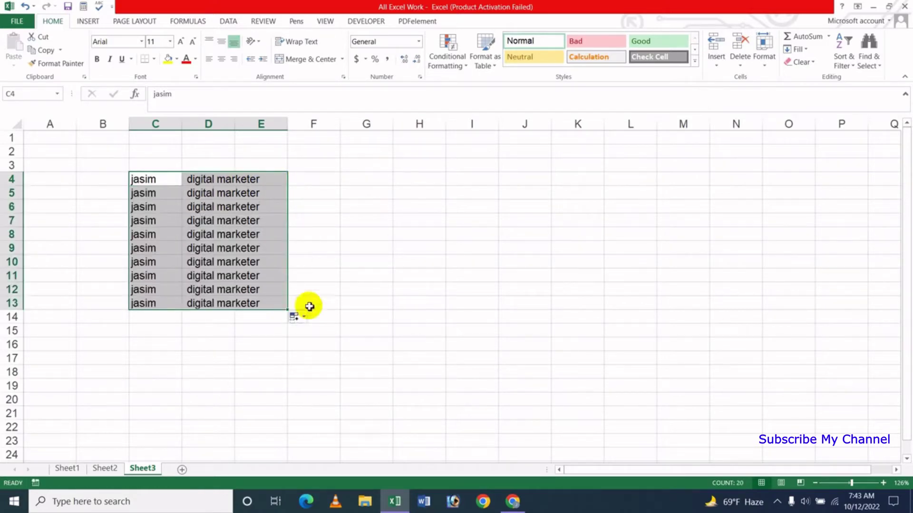
pyautogui.click(365, 258)
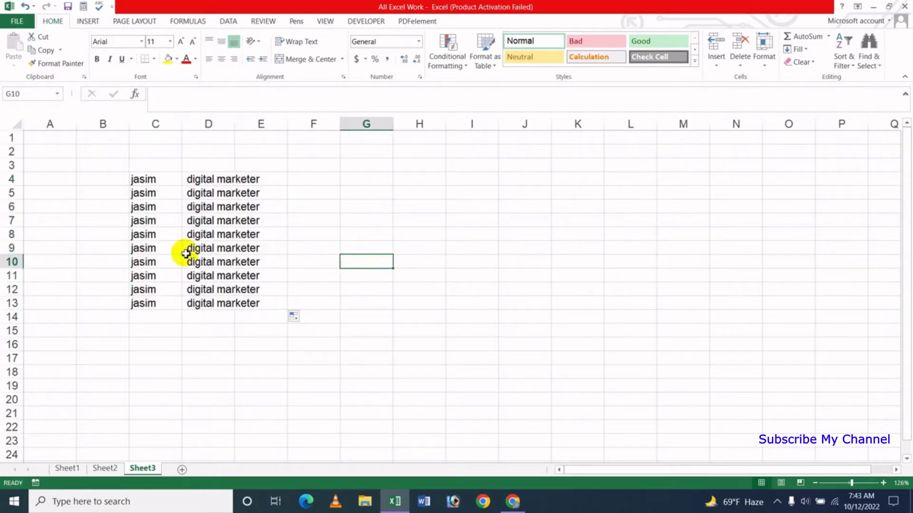
pyautogui.click(143, 180)
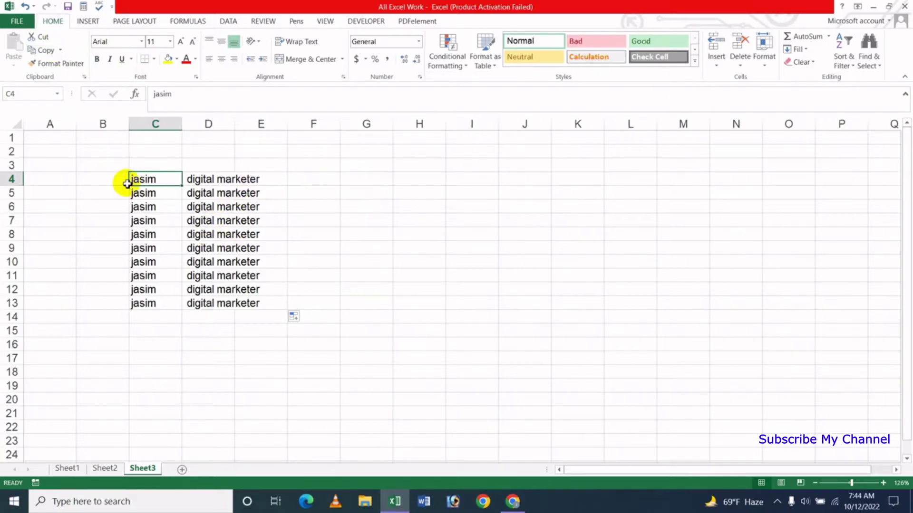
pyautogui.click(310, 232)
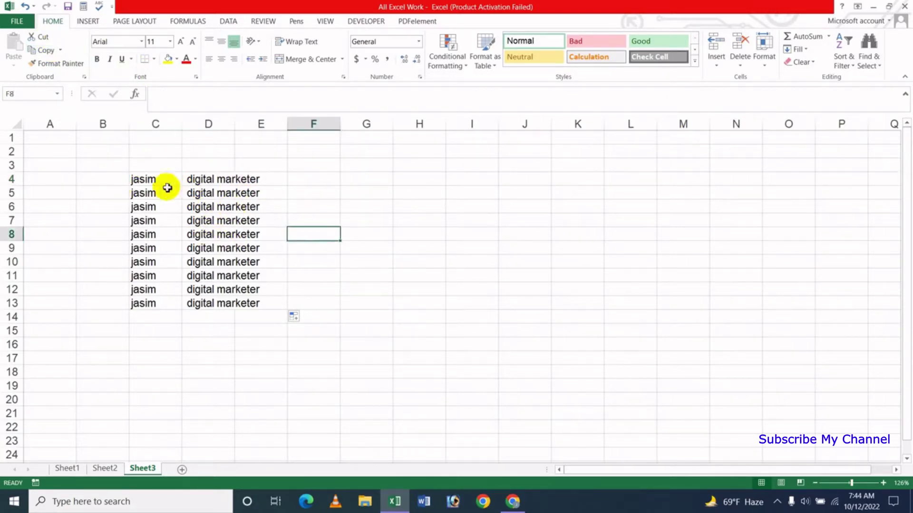
pyautogui.moveTo(142, 180); pyautogui.dragTo(240, 306)
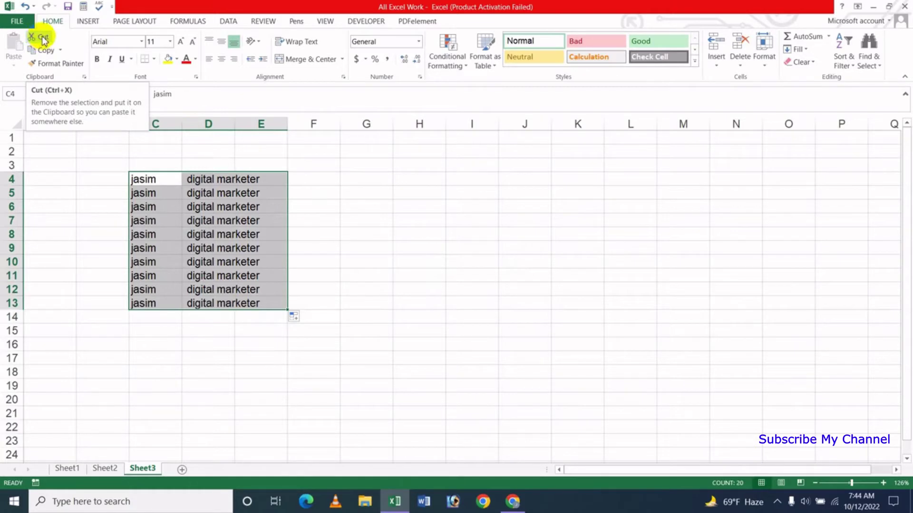
pyautogui.click(43, 38)
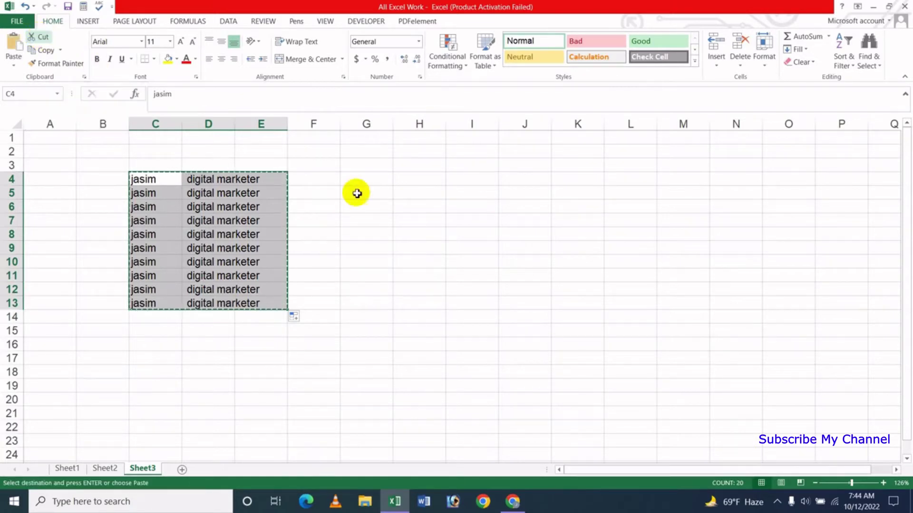
pyautogui.click(465, 181)
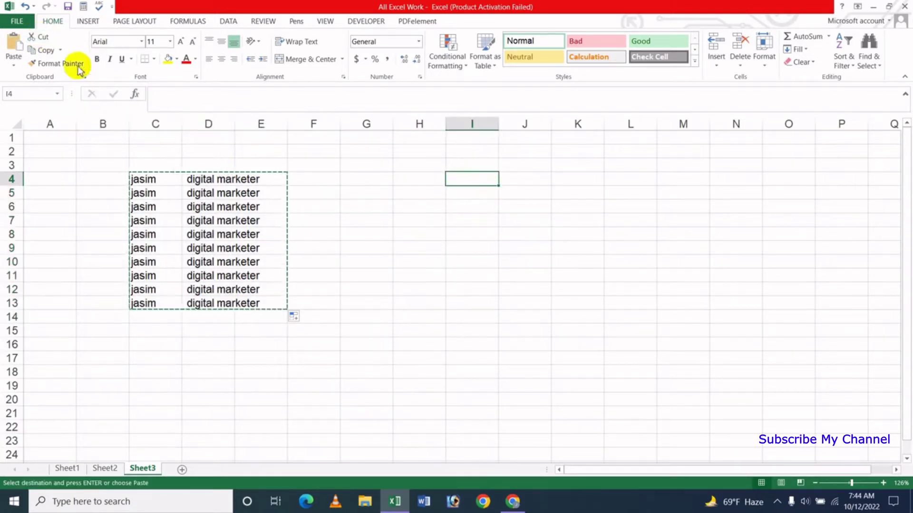
pyautogui.click(15, 50)
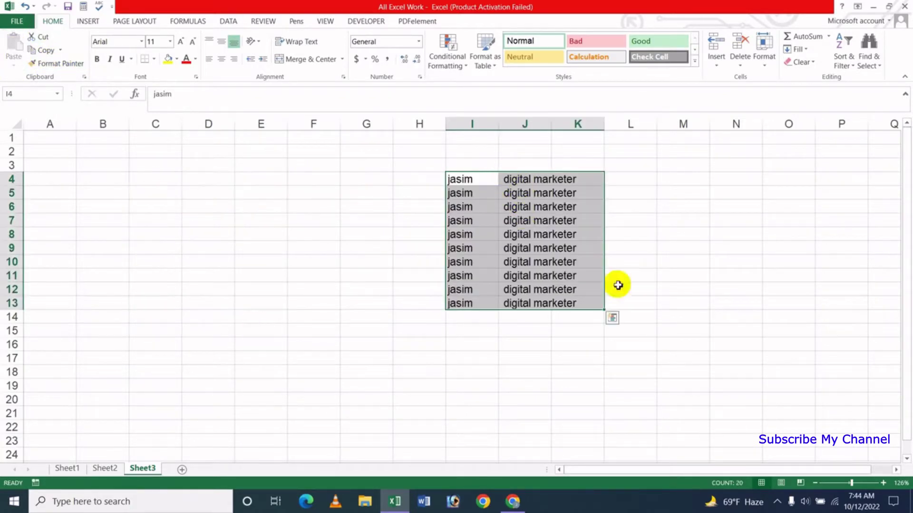
pyautogui.press('Escape')
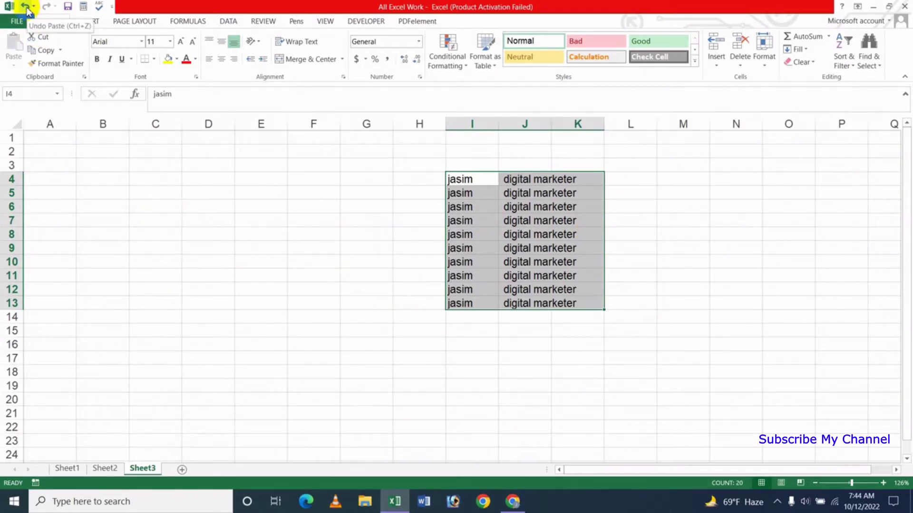
pyautogui.click(26, 7)
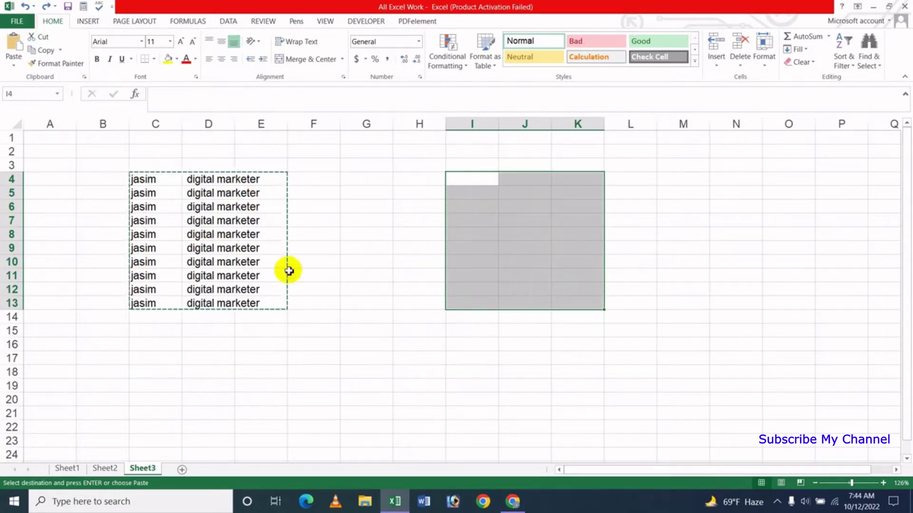
pyautogui.press('Escape')
pyautogui.click(348, 237)
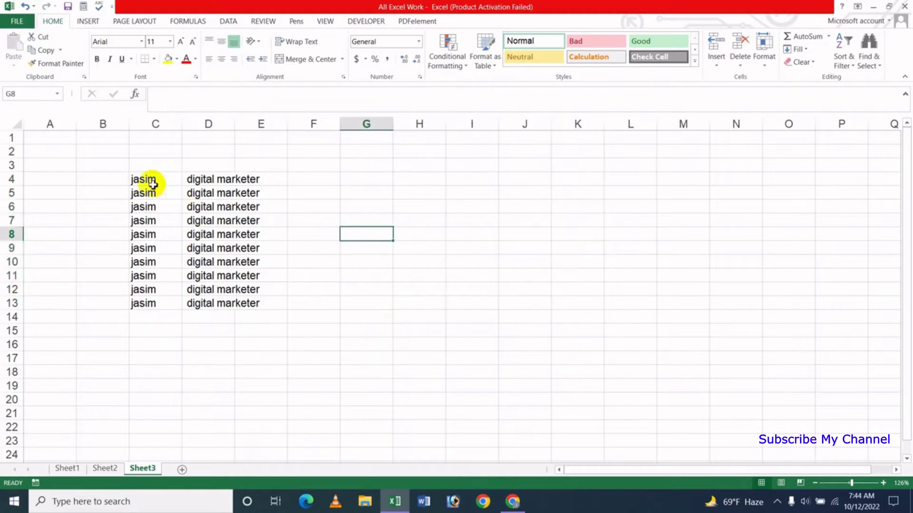
pyautogui.moveTo(151, 180)
pyautogui.mouseDown()
pyautogui.moveTo(223, 248)
pyautogui.moveTo(247, 304)
pyautogui.mouseUp()
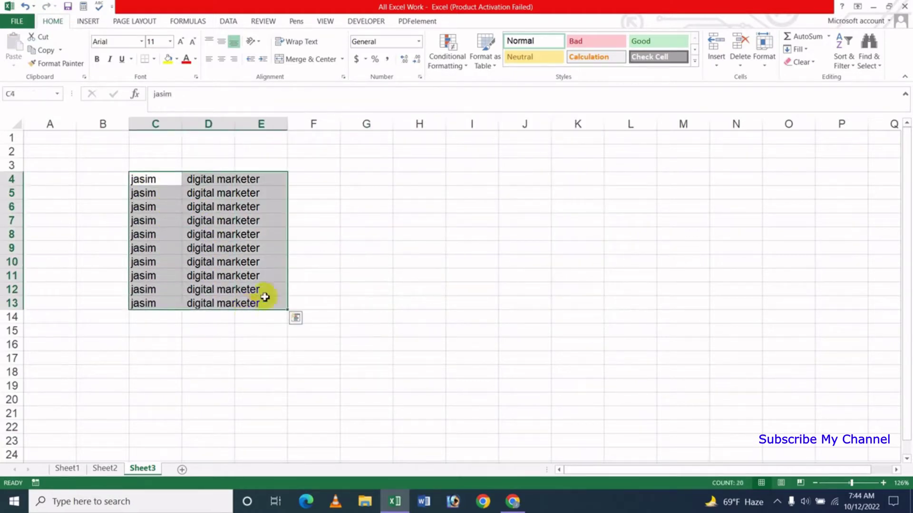
pyautogui.click(45, 50)
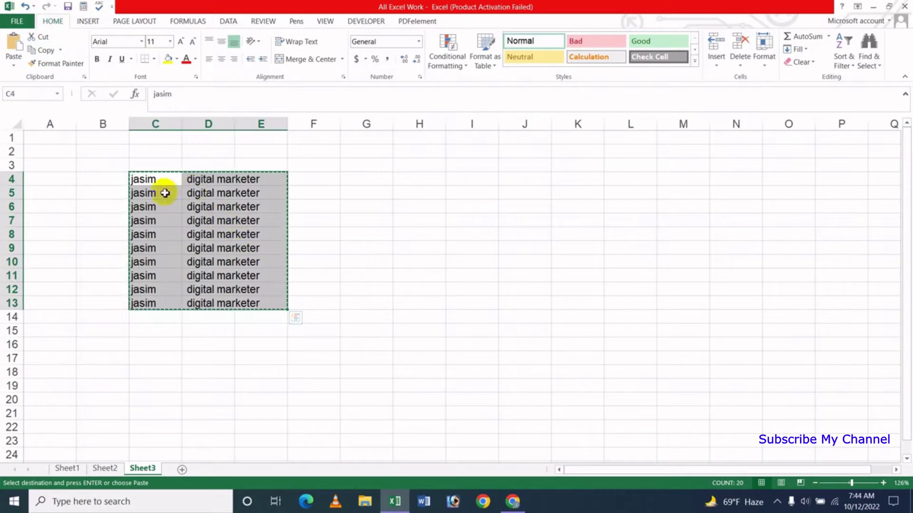
pyautogui.click(475, 177)
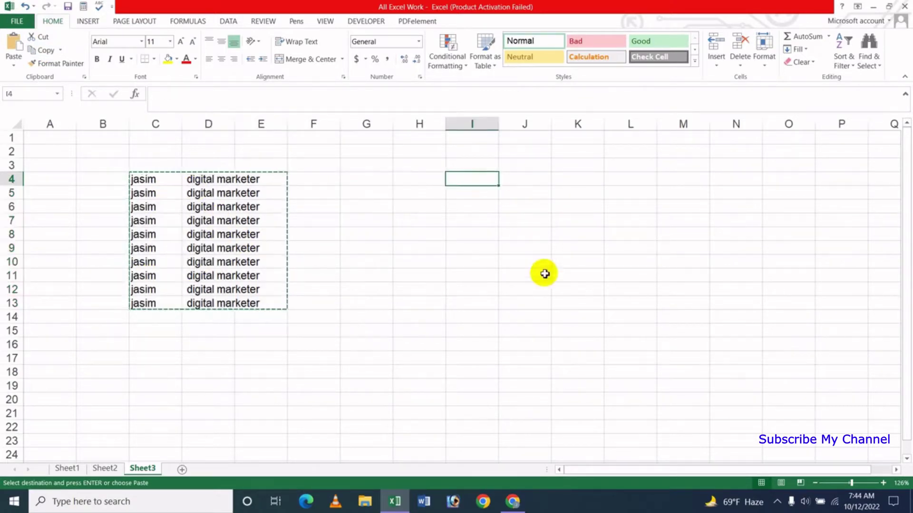
pyautogui.click(14, 55)
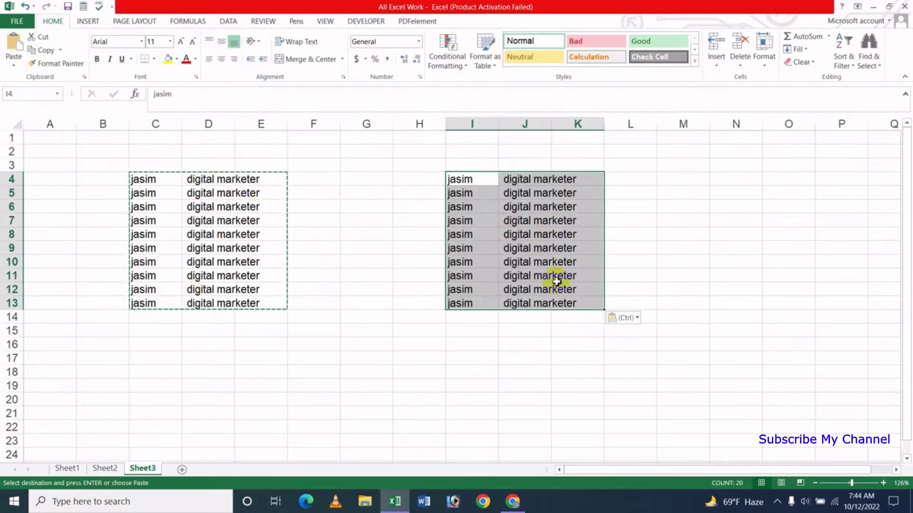
pyautogui.click(435, 288)
pyautogui.moveTo(462, 179); pyautogui.dragTo(564, 339)
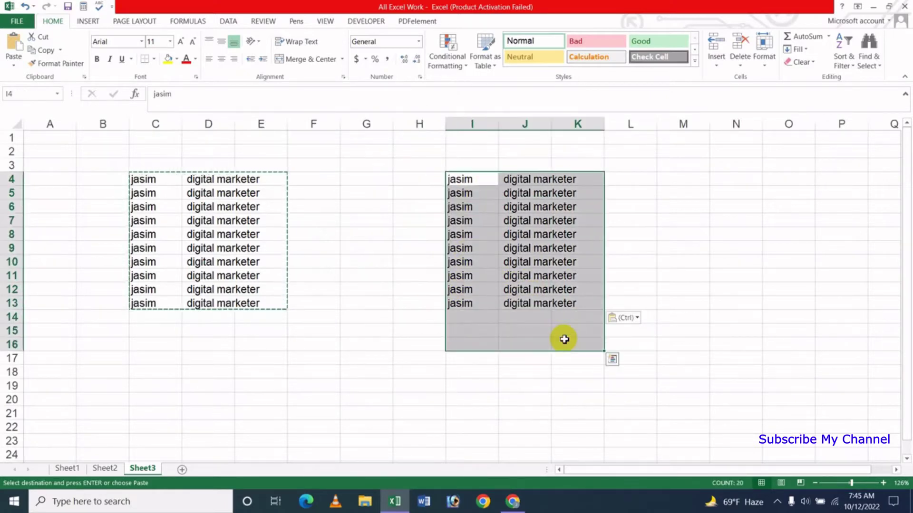
pyautogui.press('Delete')
pyautogui.click(351, 259)
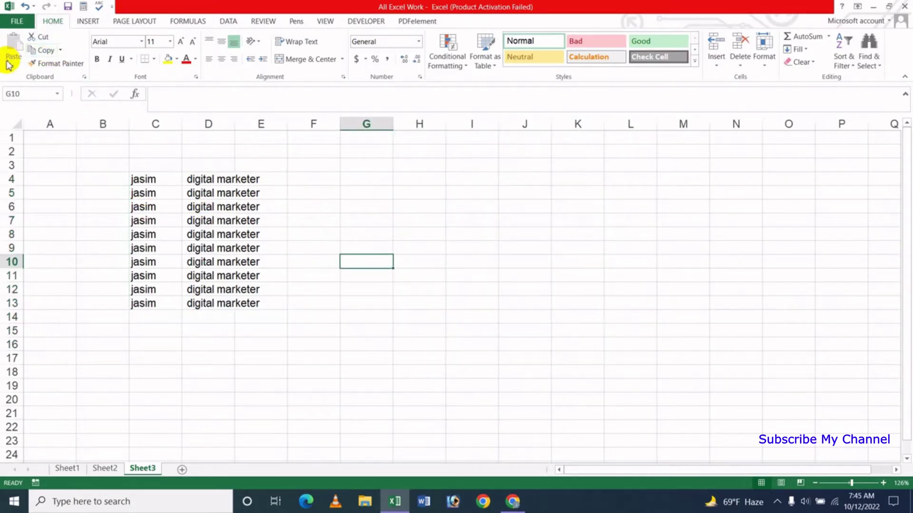
pyautogui.moveTo(159, 180); pyautogui.dragTo(246, 305)
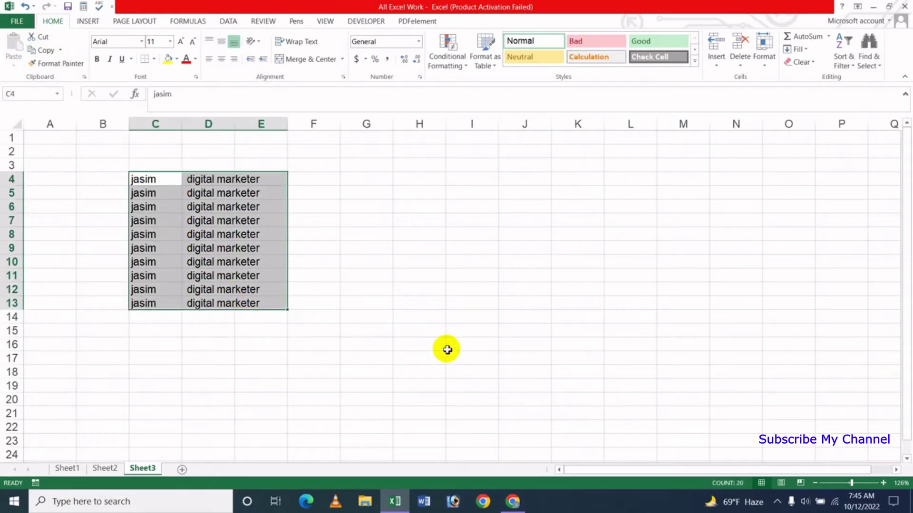
pyautogui.hotkey('ctrl', 'c')
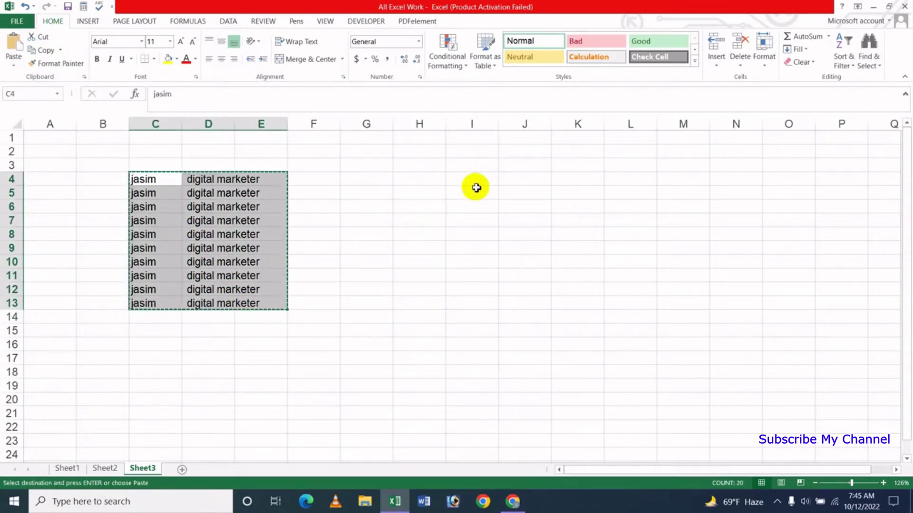
pyautogui.click(473, 192)
pyautogui.click(473, 179)
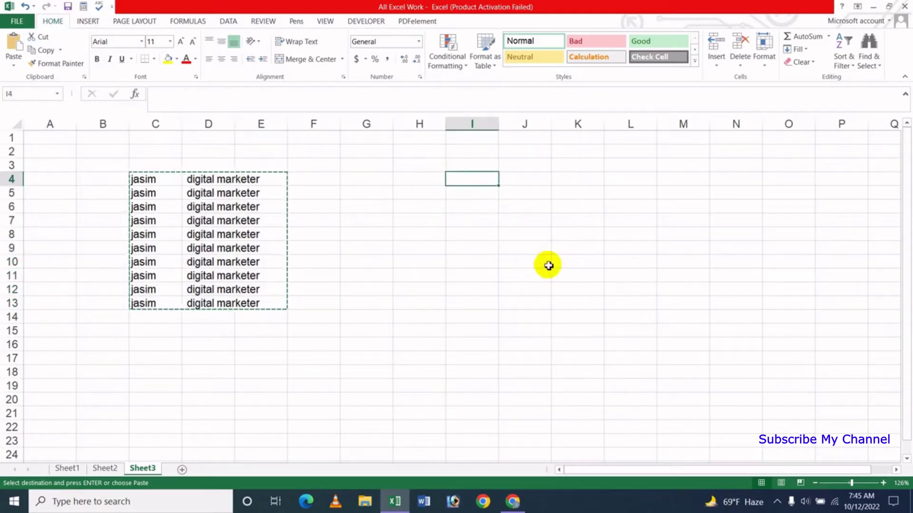
pyautogui.hotkey('ctrl', 'v')
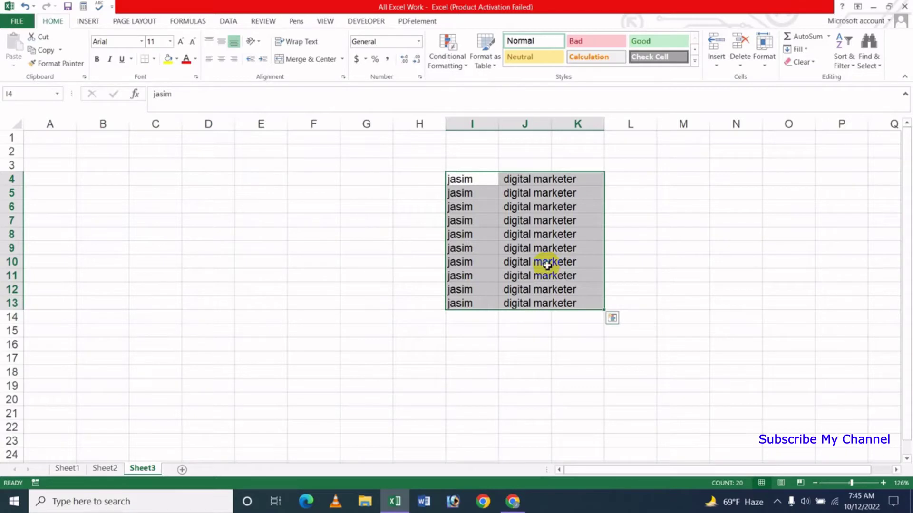
pyautogui.hotkey('ctrl', 'z')
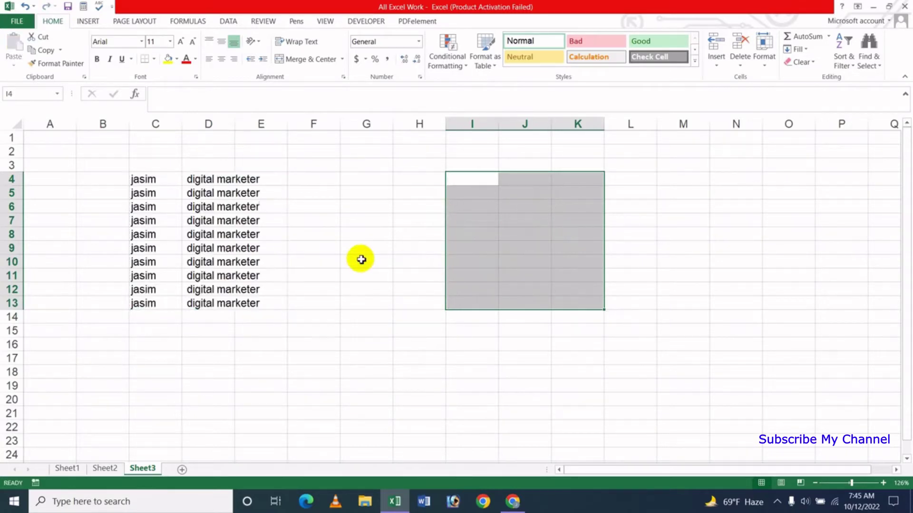
pyautogui.click(361, 249)
pyautogui.moveTo(142, 179)
pyautogui.mouseDown()
pyautogui.moveTo(247, 298)
pyautogui.moveTo(242, 303)
pyautogui.mouseUp()
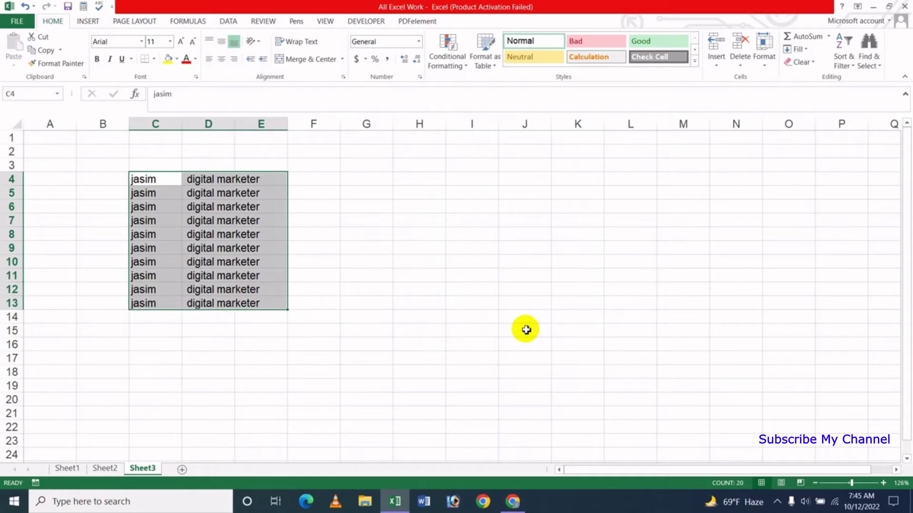
pyautogui.hotkey('ctrl', 'c')
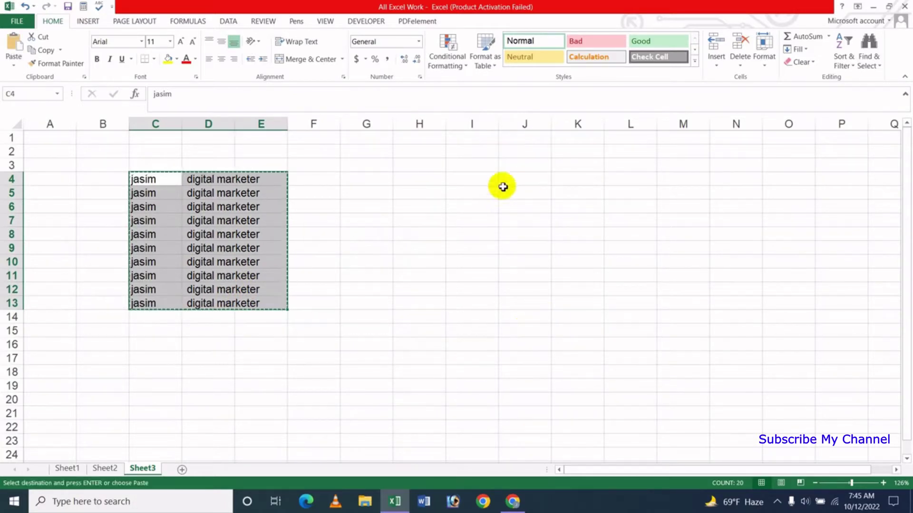
pyautogui.click(505, 183)
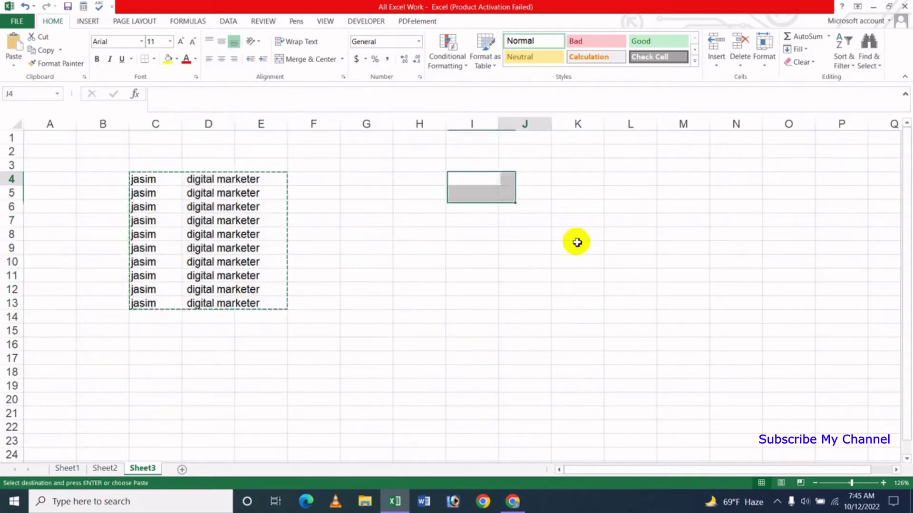
pyautogui.hotkey('ctrl', 'v')
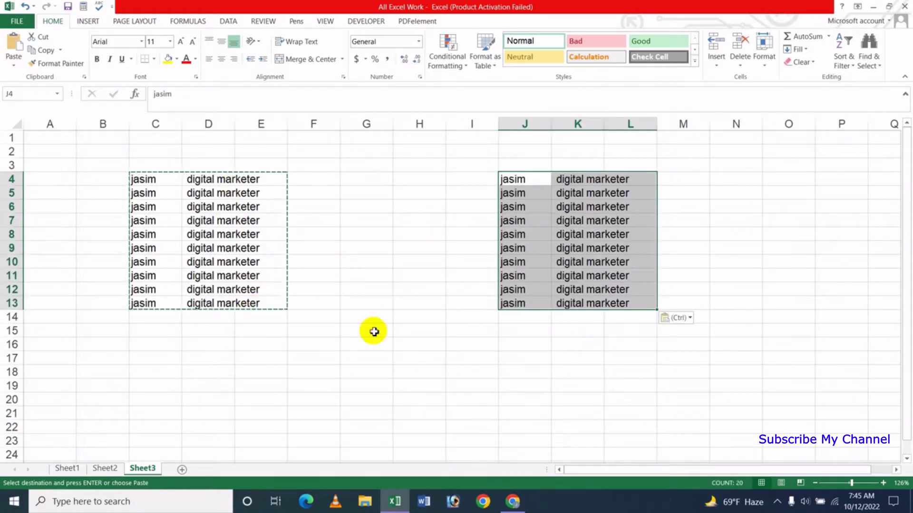
pyautogui.press('Escape')
pyautogui.hotkey('ctrl', 'z')
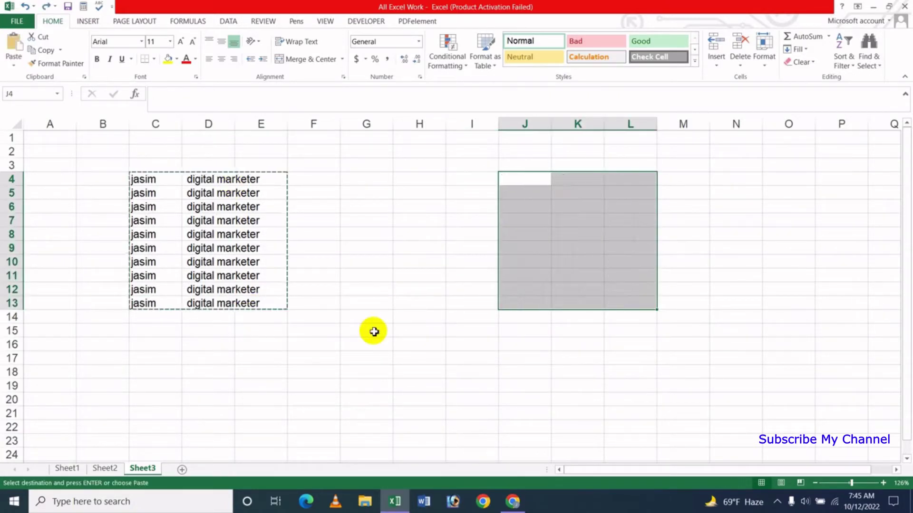
pyautogui.click(311, 235)
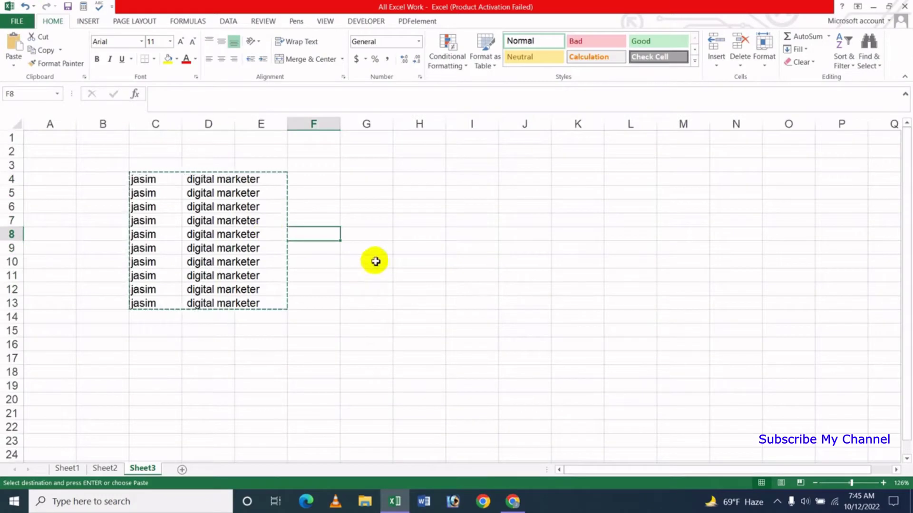
pyautogui.click(365, 277)
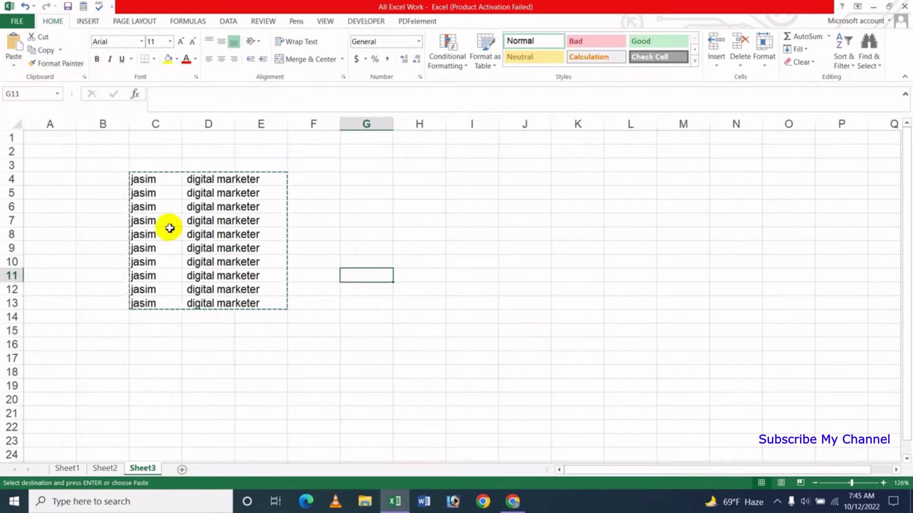
pyautogui.press('Escape')
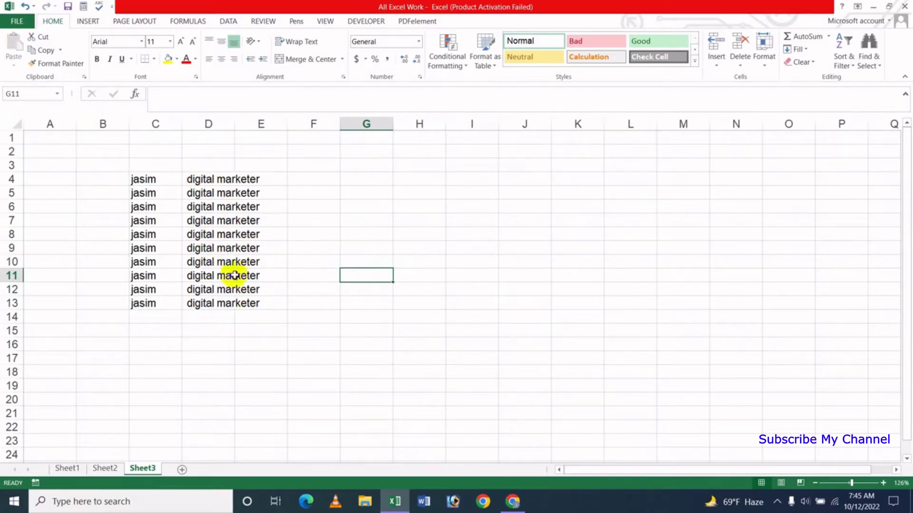
pyautogui.click(84, 77)
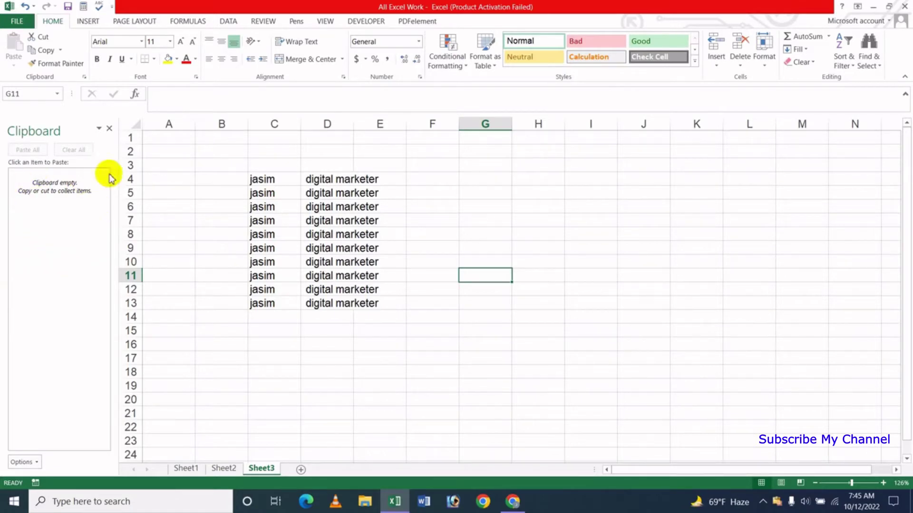
pyautogui.click(109, 128)
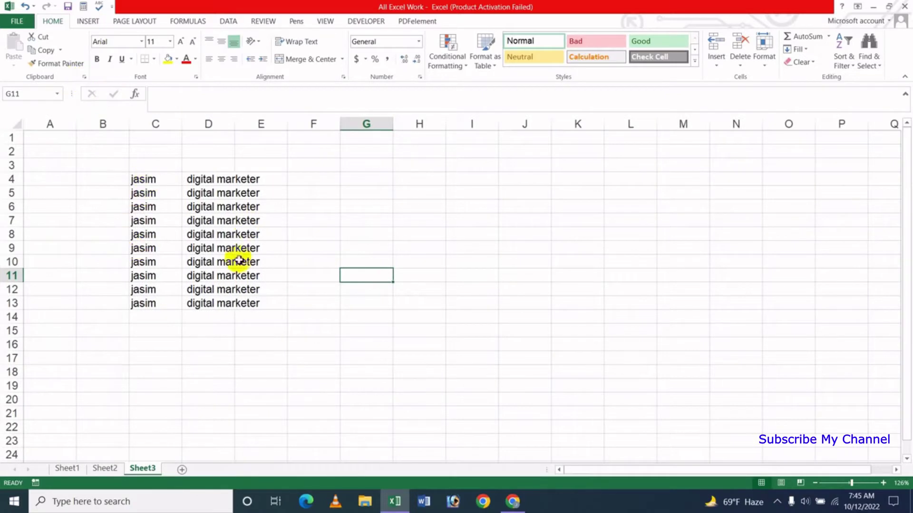
# Copy the jasim names in C4:C6 into J4:J6 and show the Office clipboard history
pyautogui.moveTo(147, 181); pyautogui.dragTo(151, 208)
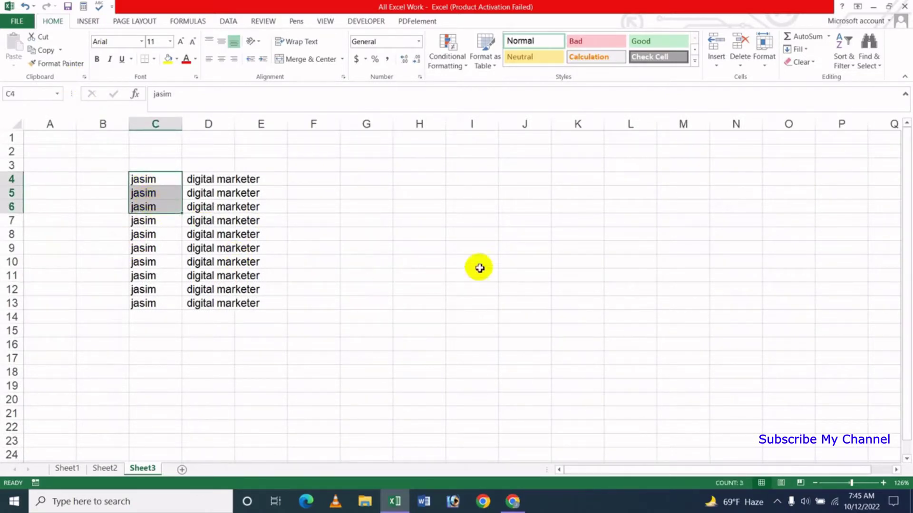
pyautogui.hotkey('ctrl', 'q')
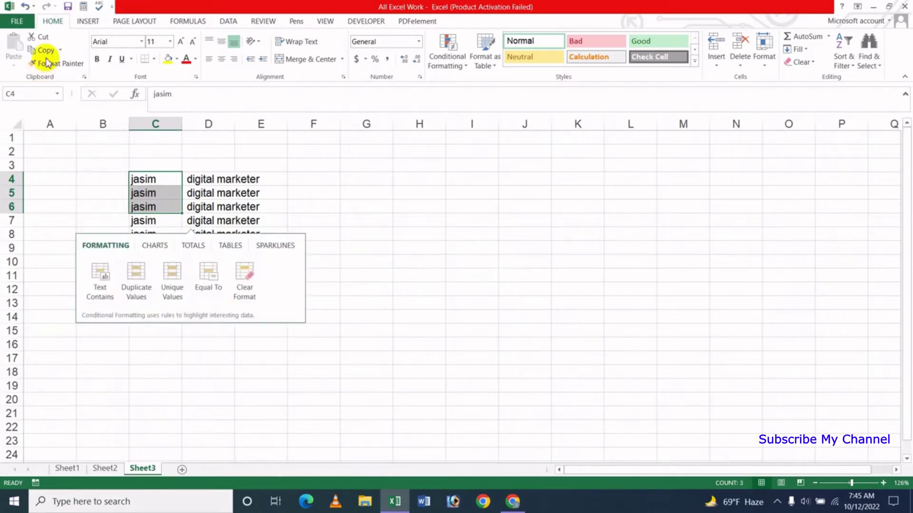
pyautogui.press('Escape')
pyautogui.click(43, 53)
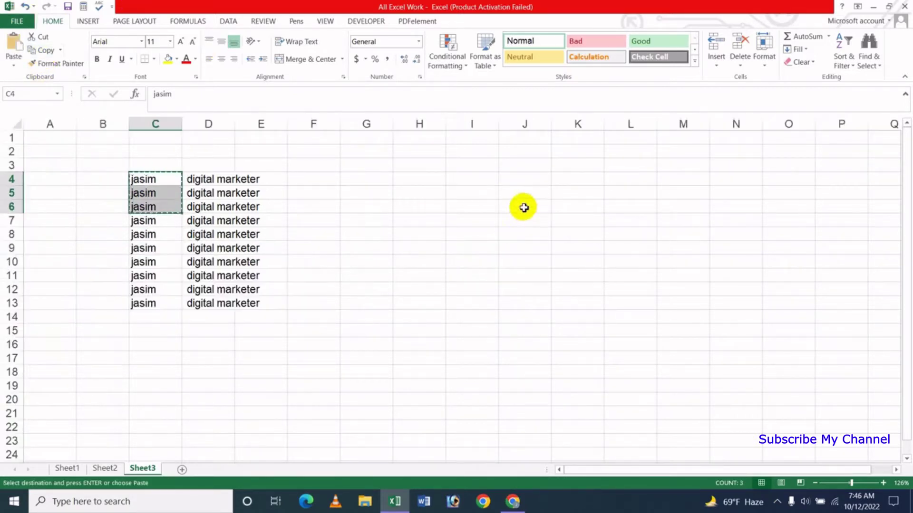
pyautogui.click(522, 183)
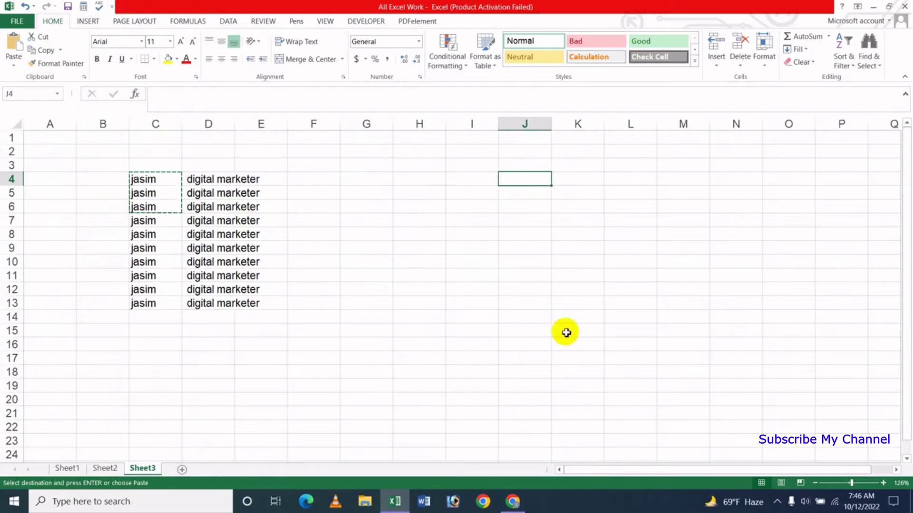
pyautogui.hotkey('ctrl', 'v')
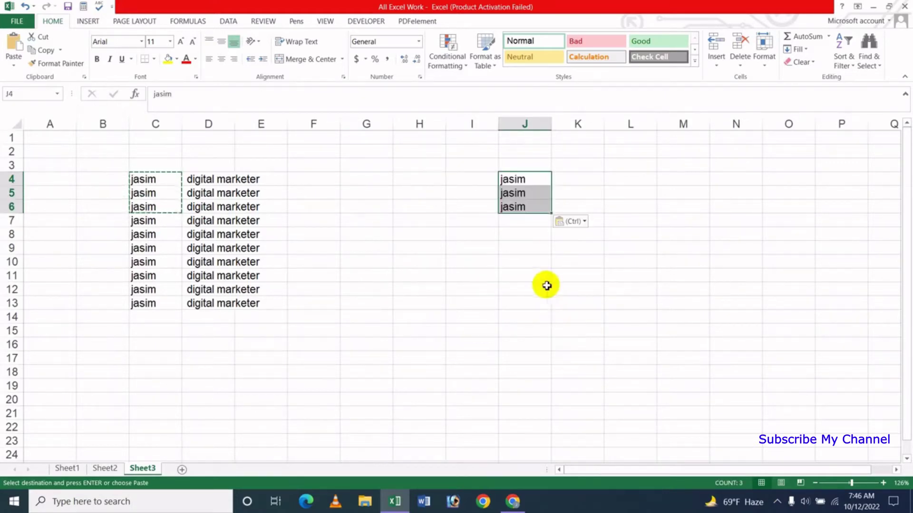
pyautogui.click(536, 263)
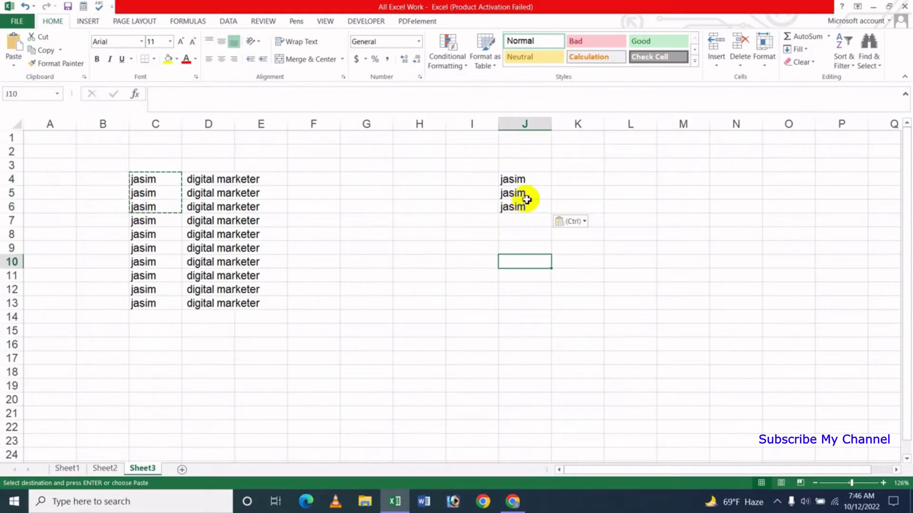
pyautogui.click(84, 78)
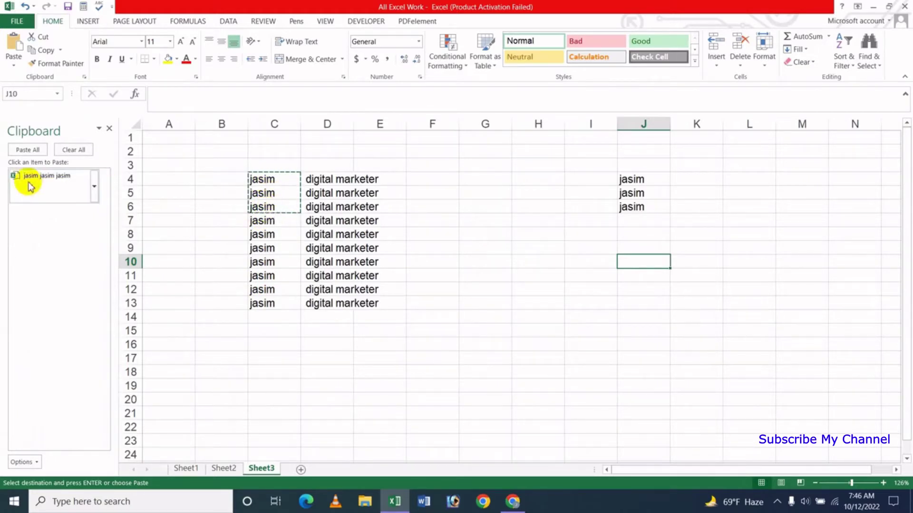
pyautogui.moveTo(50, 185)
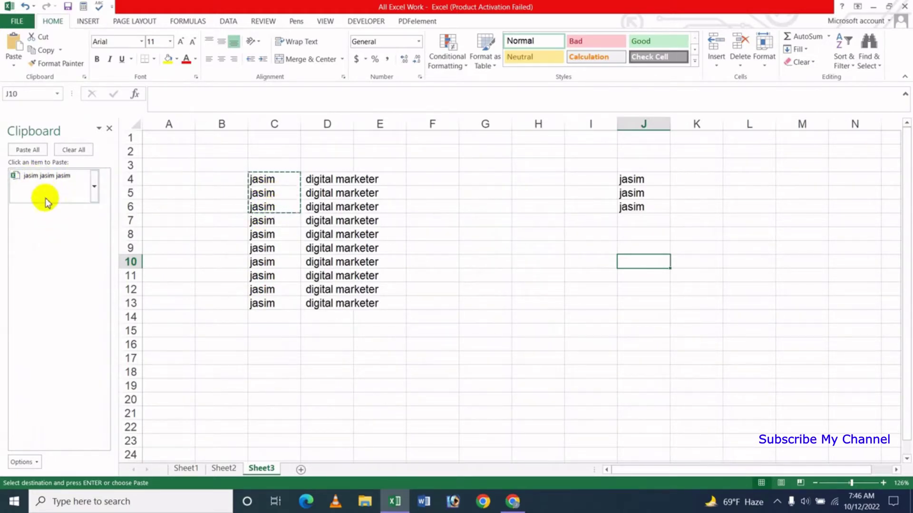
# Copy the digital marketer block D11:E13 and paste it starting at I10
pyautogui.click(338, 331)
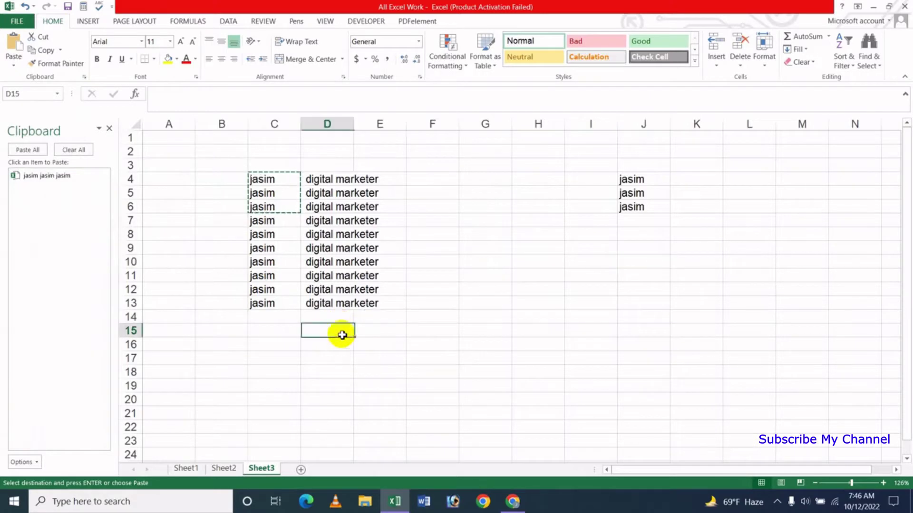
pyautogui.moveTo(318, 279); pyautogui.dragTo(350, 303)
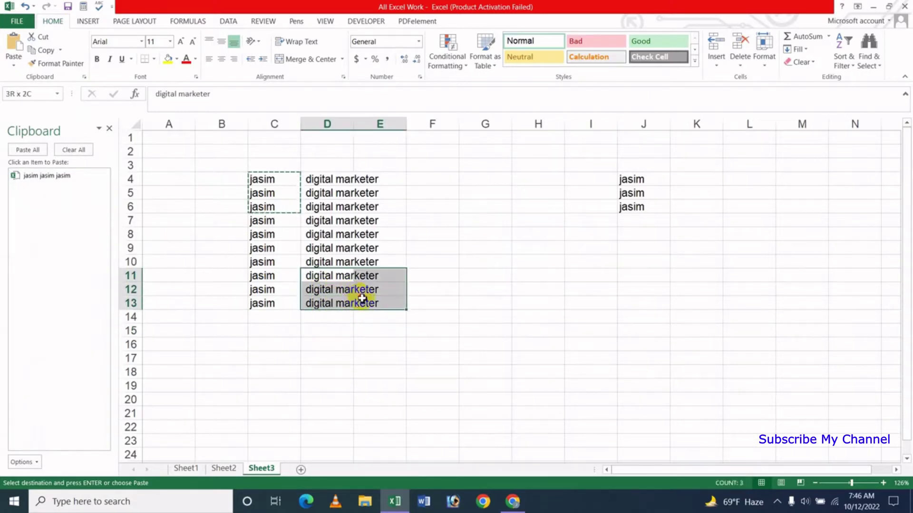
pyautogui.hotkey('shift', 'Right')
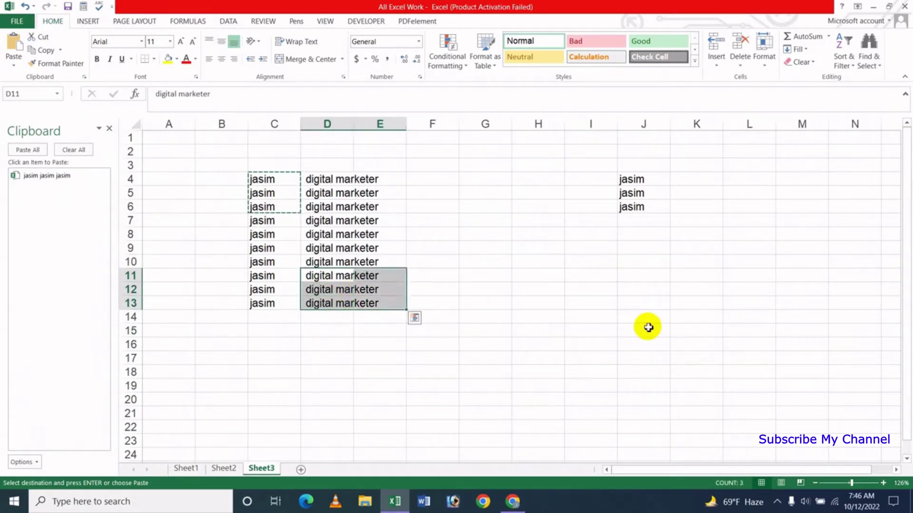
pyautogui.hotkey('ctrl', 'c')
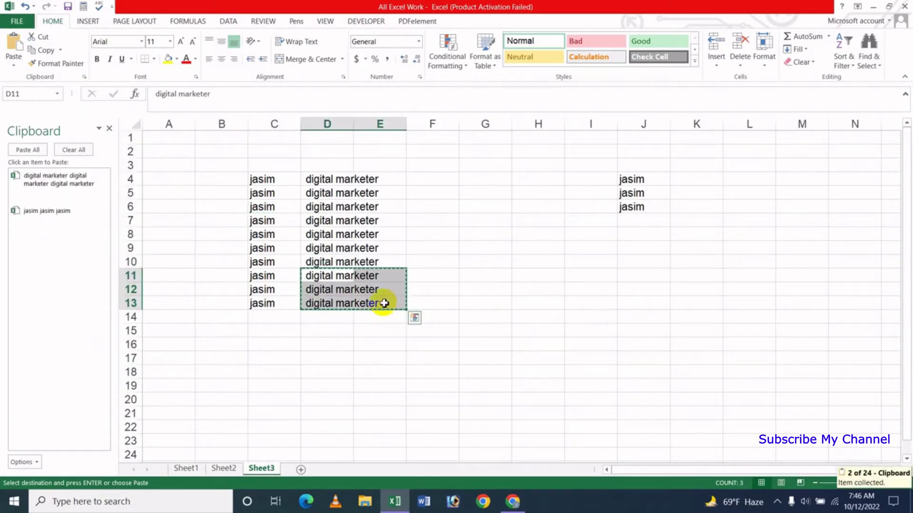
pyautogui.click(599, 265)
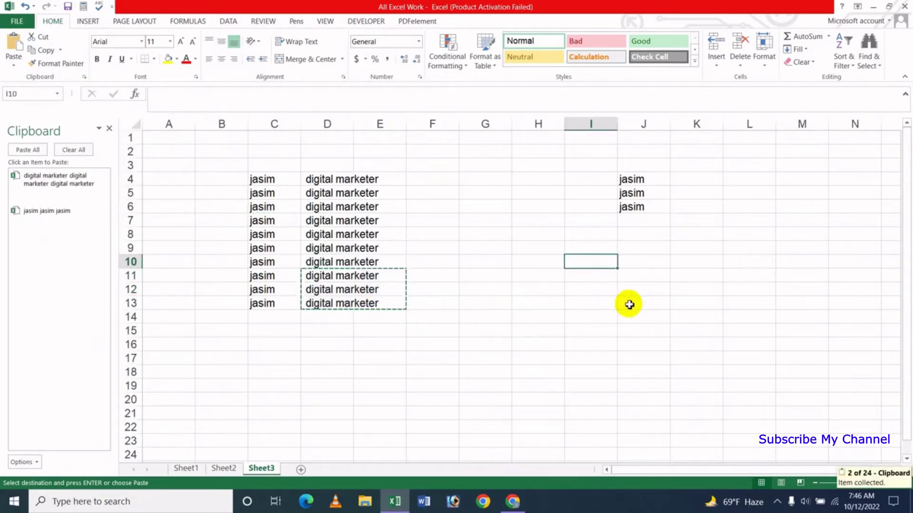
pyautogui.hotkey('ctrl', 'v')
pyautogui.click(568, 349)
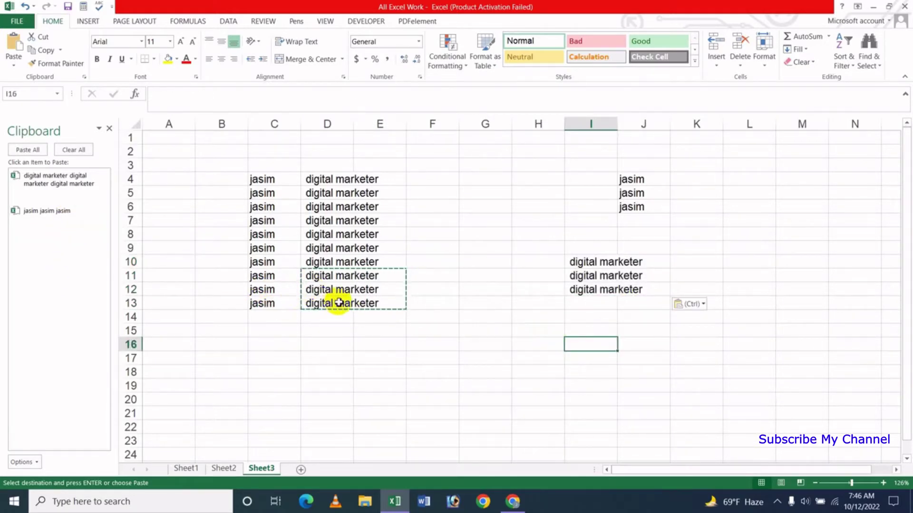
pyautogui.moveTo(55, 180)
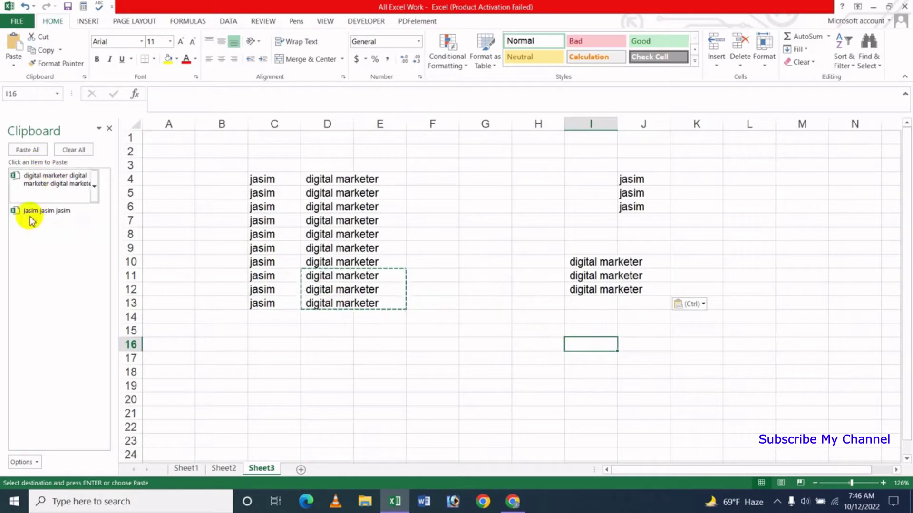
pyautogui.click(335, 343)
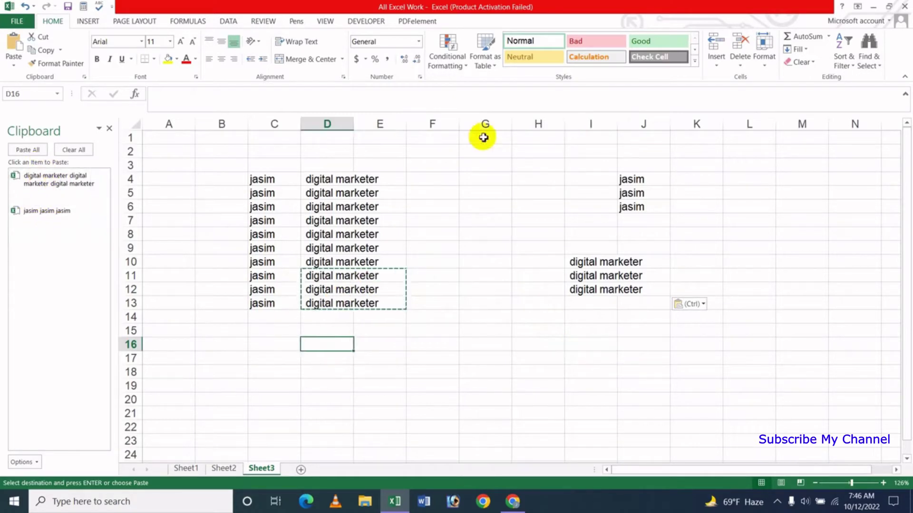
# Enter 5645 in F4 and 545 in F5, filling 545 down to F12
pyautogui.click(442, 180)
pyautogui.write('5645')
pyautogui.press('Return')
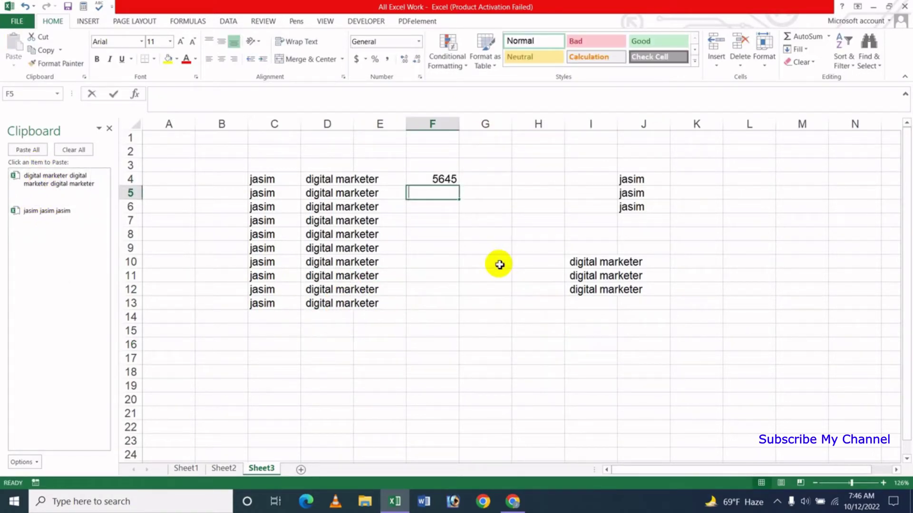
pyautogui.write('545')
pyautogui.press('Return')
pyautogui.press('Left')
pyautogui.write('5')
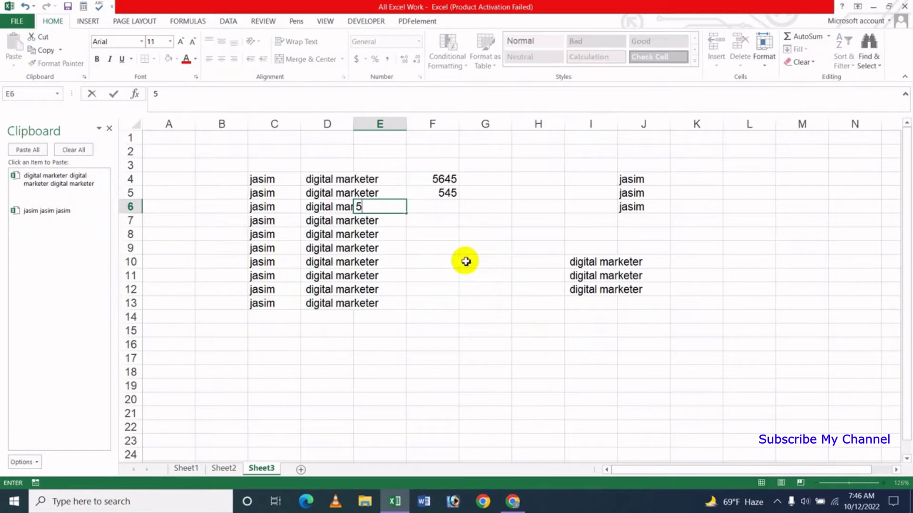
pyautogui.press('Escape')
pyautogui.click(452, 235)
pyautogui.click(456, 195)
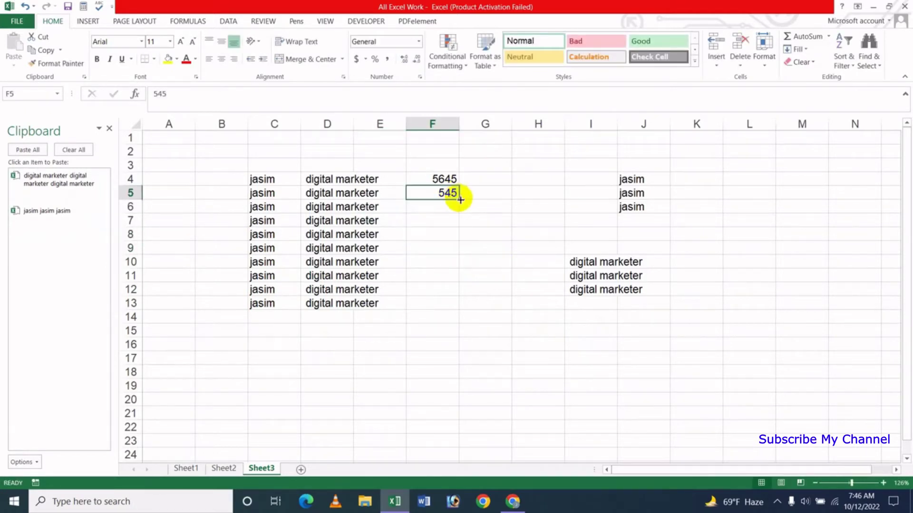
pyautogui.moveTo(460, 199); pyautogui.dragTo(448, 292)
# Copy the numbers in F4:F6 and paste them at L8
pyautogui.moveTo(440, 184); pyautogui.dragTo(442, 206)
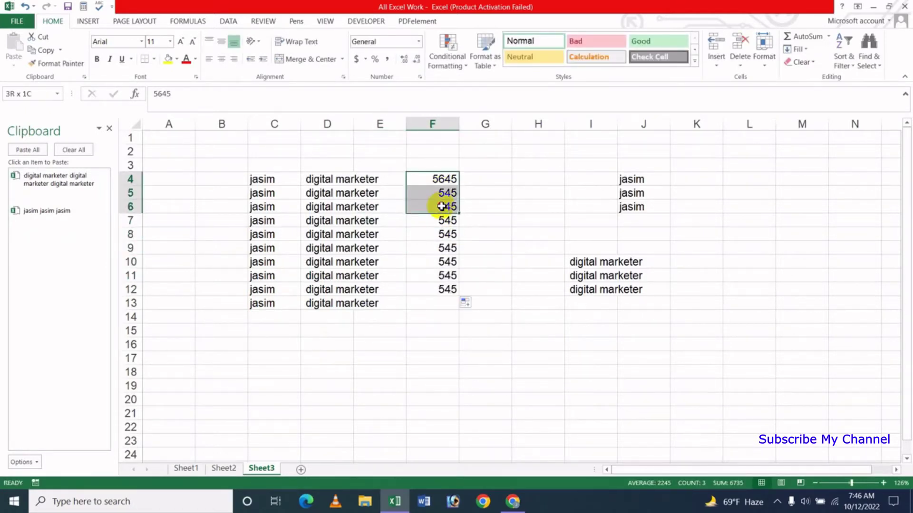
pyautogui.click(45, 50)
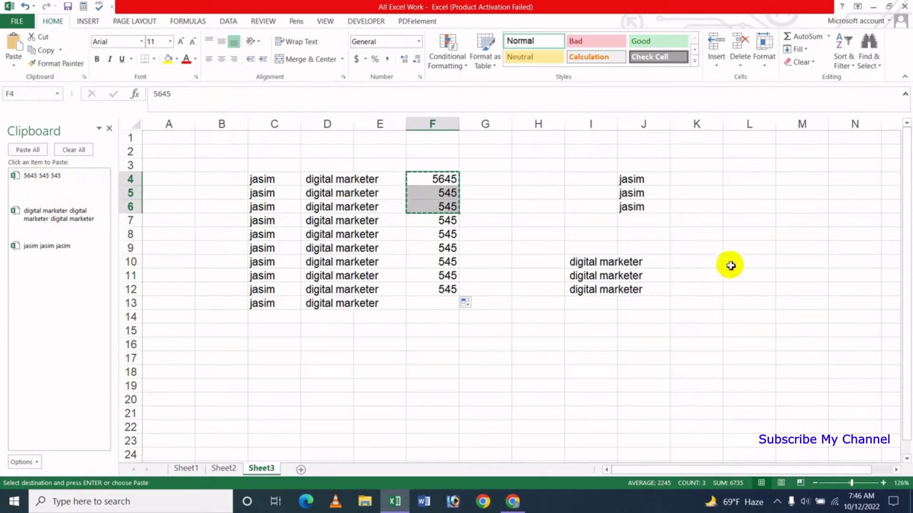
pyautogui.click(738, 233)
pyautogui.hotkey('ctrl', 'v')
# Paste the 5645, 545, 545 clipboard entry into L8:L10 and clear the copy outline
pyautogui.click(698, 357)
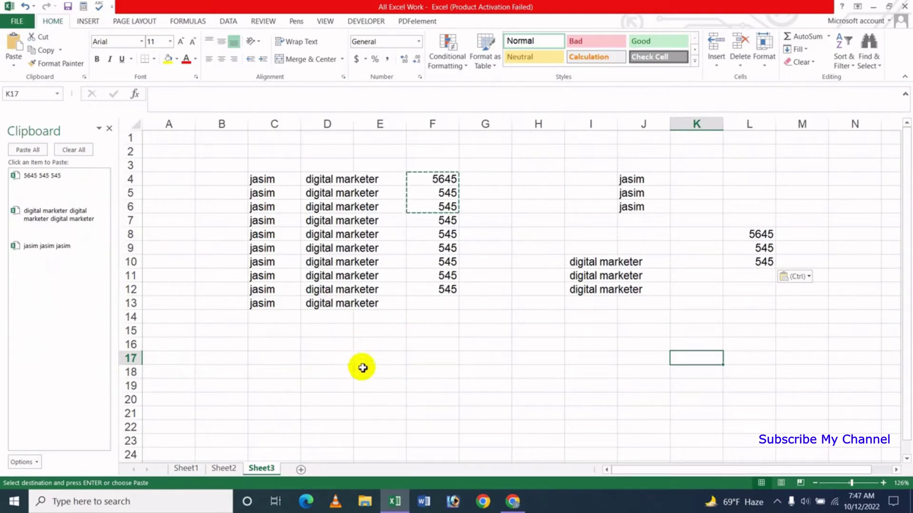
pyautogui.press('Escape')
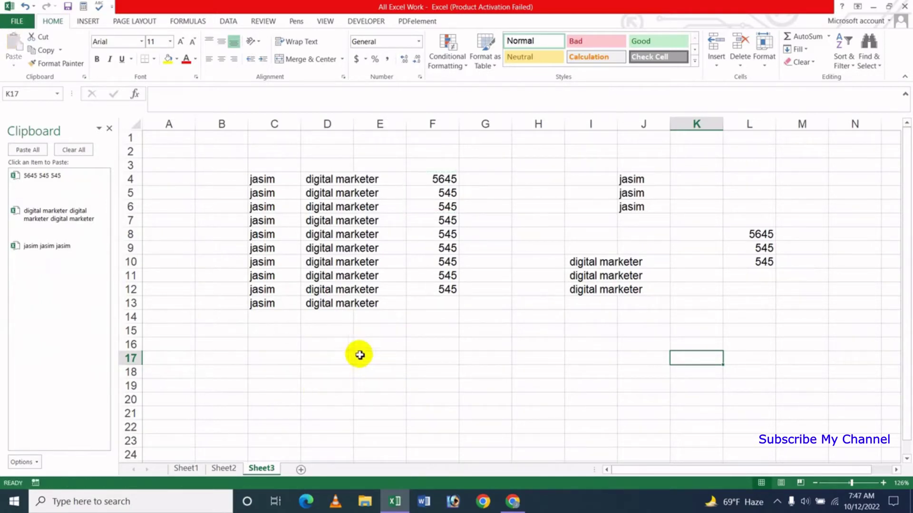
pyautogui.click(333, 356)
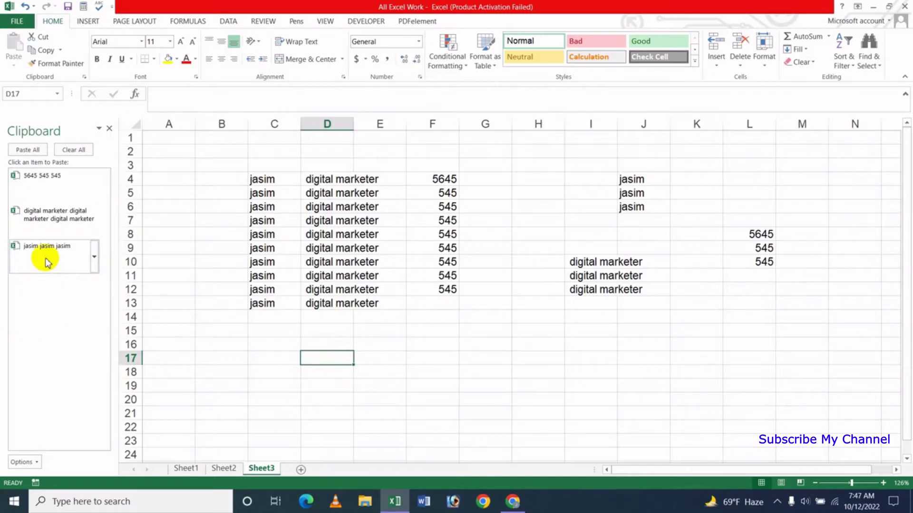
pyautogui.click(423, 372)
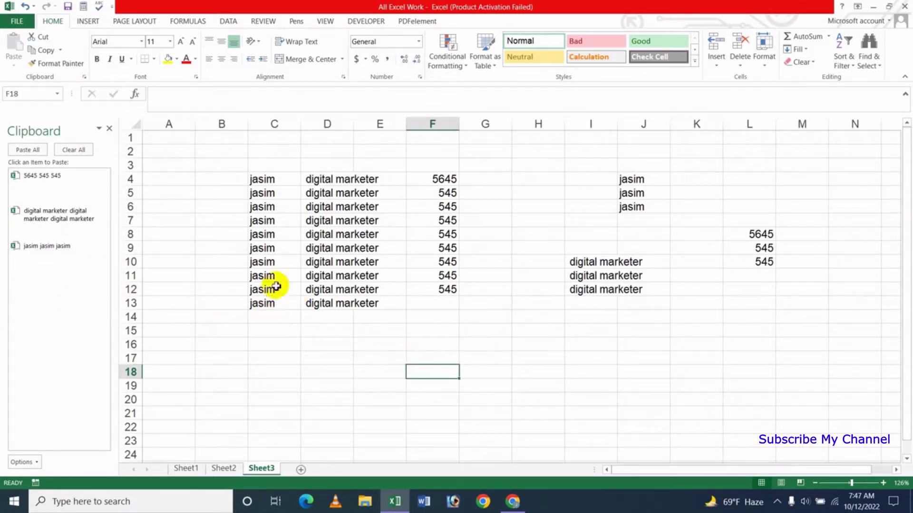
pyautogui.moveTo(47, 246)
pyautogui.click(59, 257)
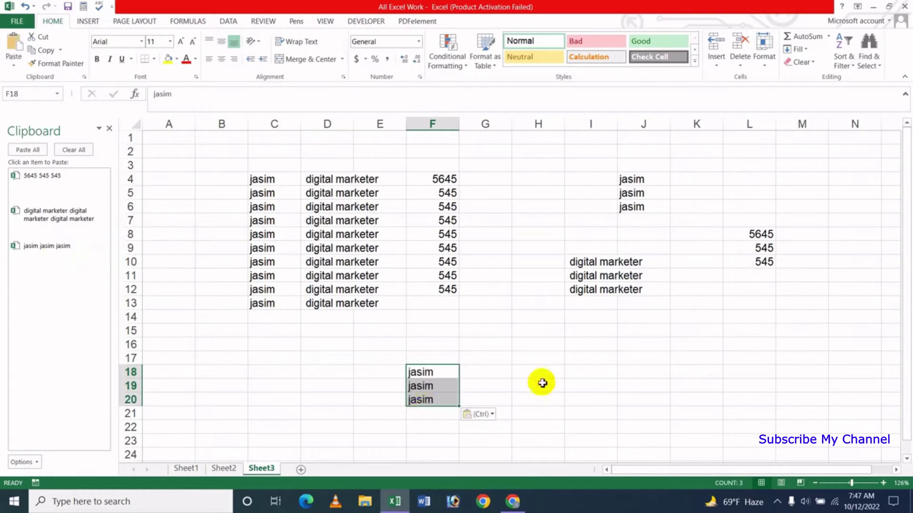
pyautogui.click(579, 370)
pyautogui.click(62, 218)
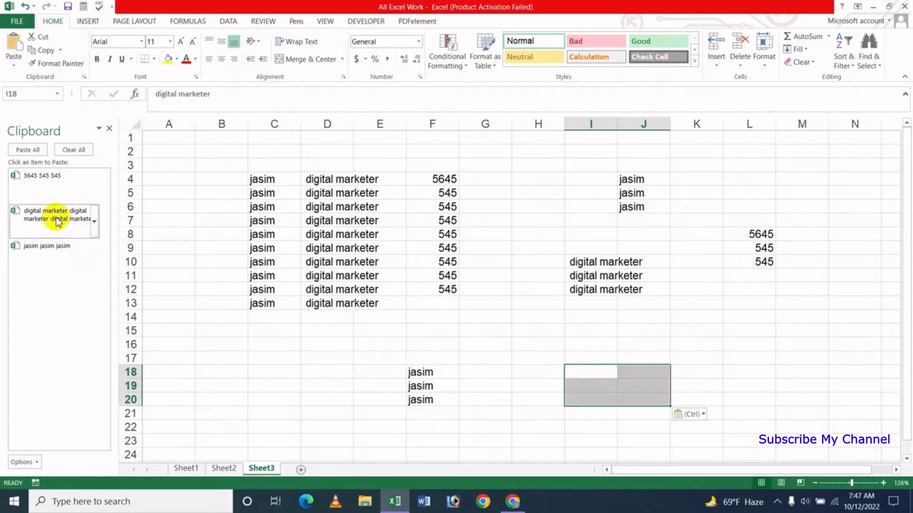
pyautogui.click(743, 339)
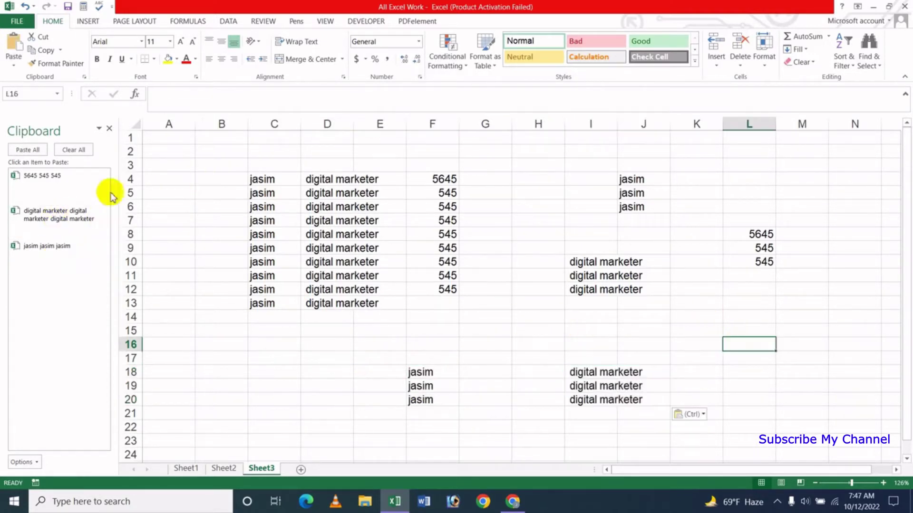
pyautogui.click(43, 176)
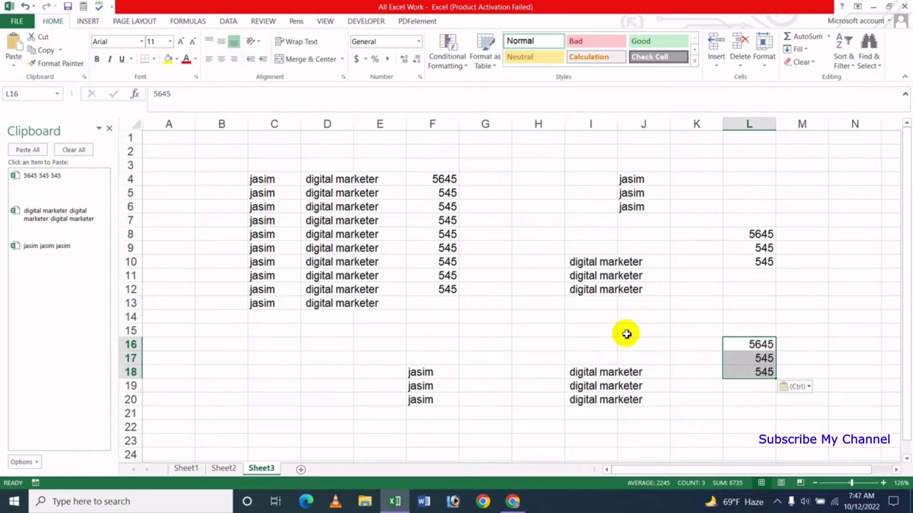
# Delete all the pasted copies, leaving only the original C4:F13 table
pyautogui.click(626, 334)
pyautogui.moveTo(554, 186)
pyautogui.mouseDown()
pyautogui.moveTo(718, 394)
pyautogui.moveTo(787, 425)
pyautogui.mouseUp()
pyautogui.press('Delete')
pyautogui.moveTo(397, 369); pyautogui.dragTo(456, 402)
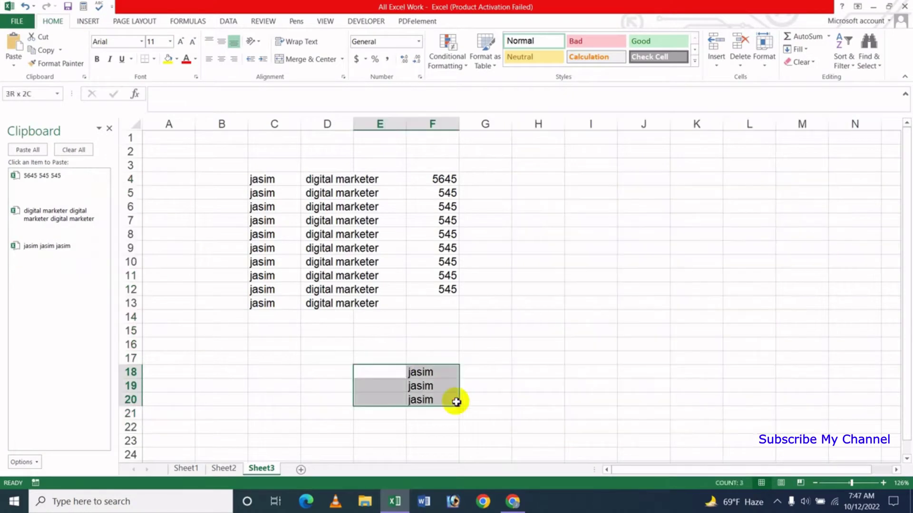
pyautogui.press('Delete')
pyautogui.click(542, 361)
pyautogui.click(553, 303)
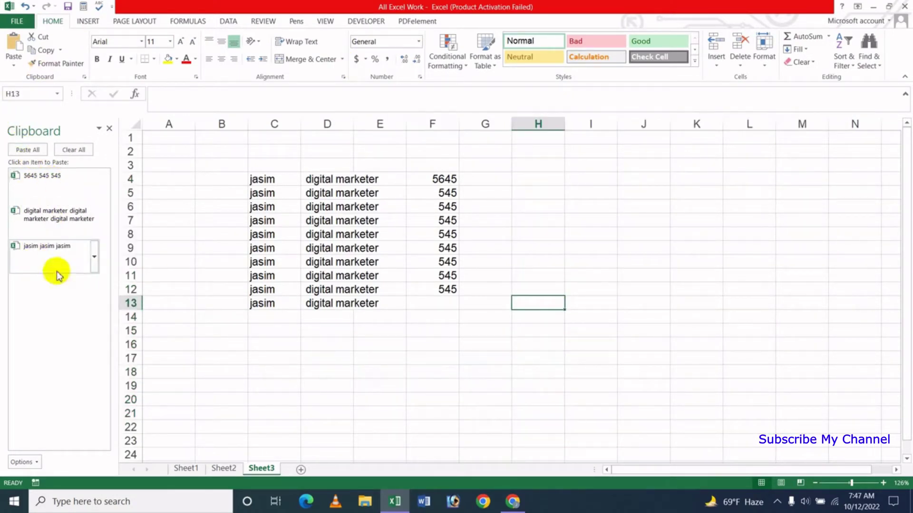
pyautogui.click(592, 206)
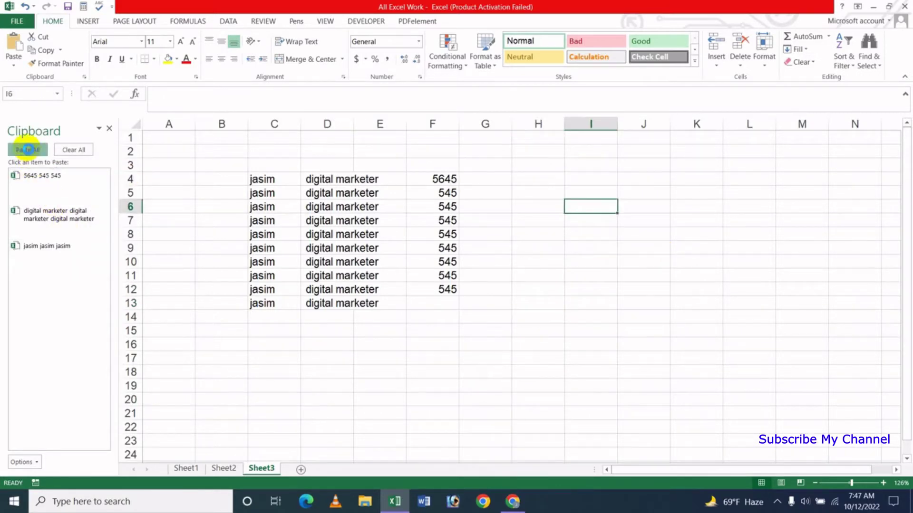
pyautogui.click(29, 149)
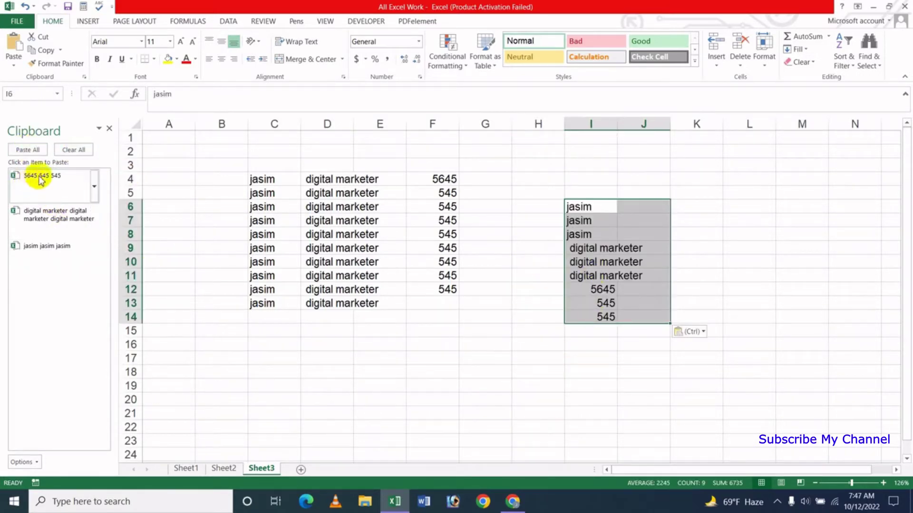
pyautogui.click(589, 236)
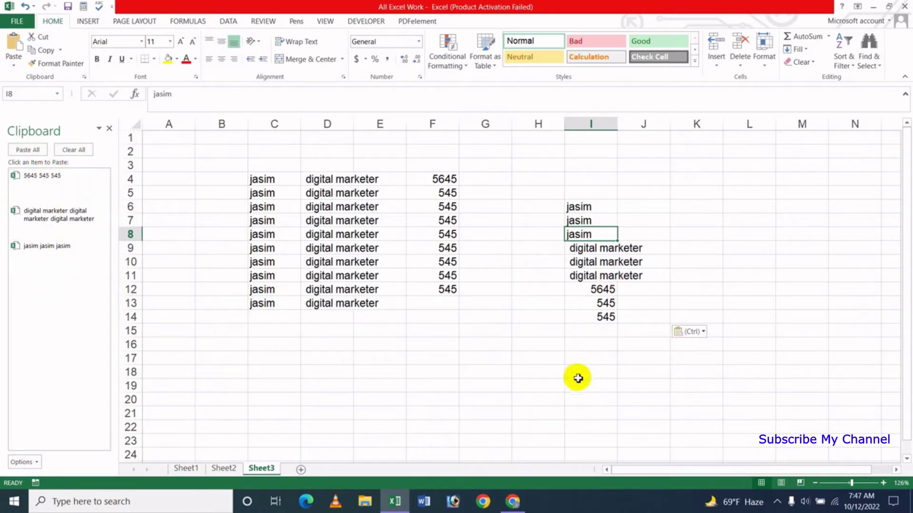
pyautogui.moveTo(561, 199); pyautogui.dragTo(610, 343)
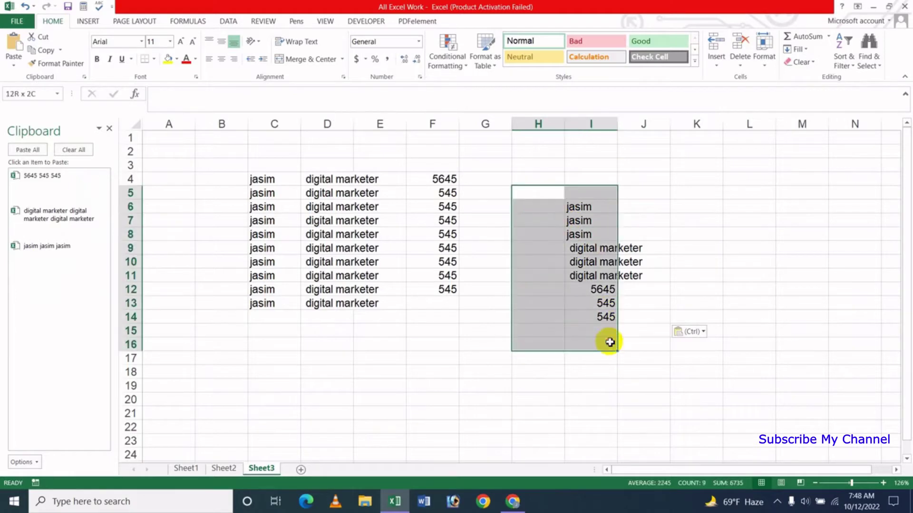
pyautogui.press('Delete')
pyautogui.click(547, 361)
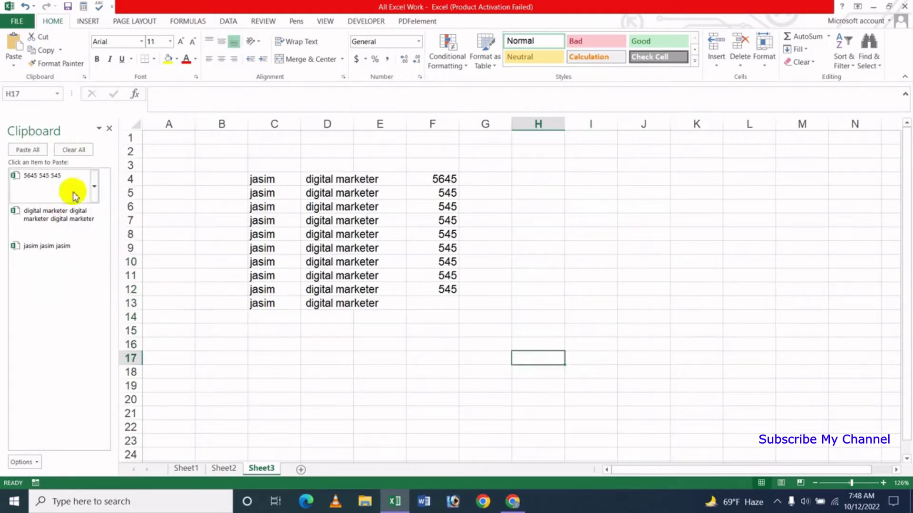
pyautogui.moveTo(57, 215)
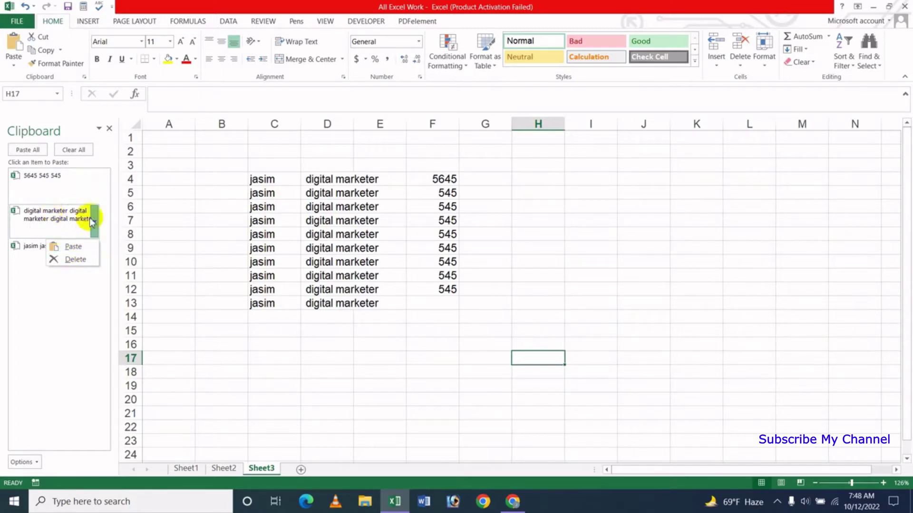
# Delete the digital marketer clipboard item, clear all remaining items, and close the Clipboard pane
pyautogui.click(72, 260)
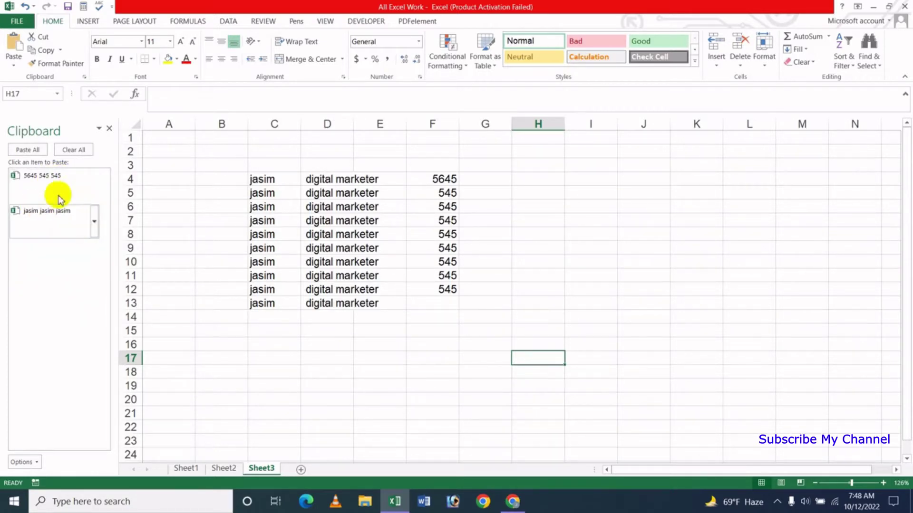
pyautogui.click(74, 153)
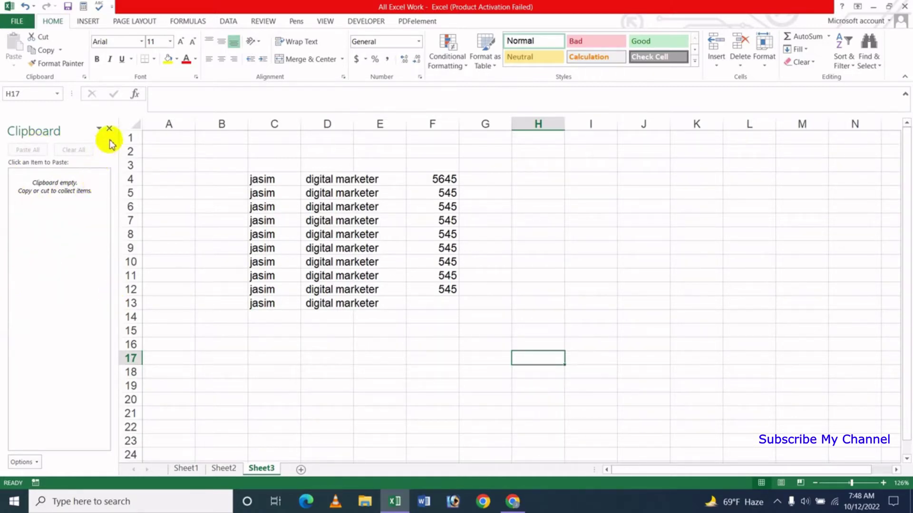
pyautogui.click(110, 132)
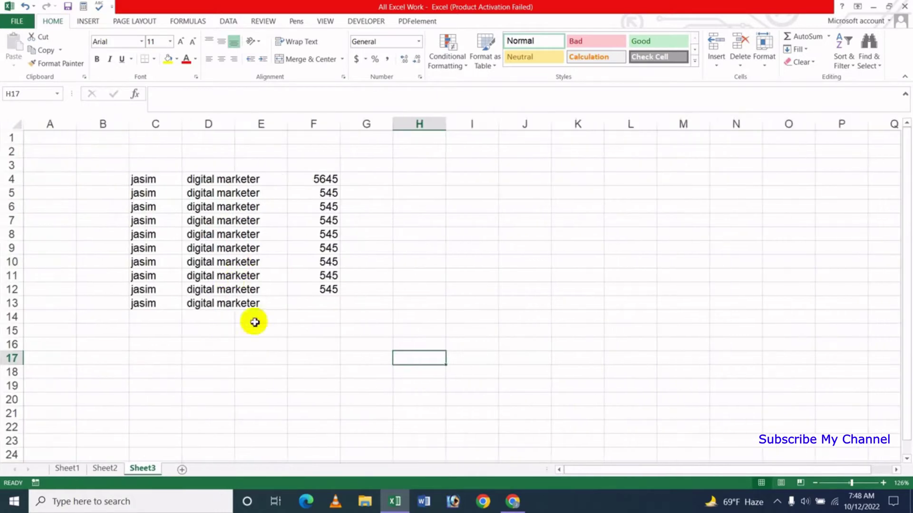
pyautogui.click(428, 300)
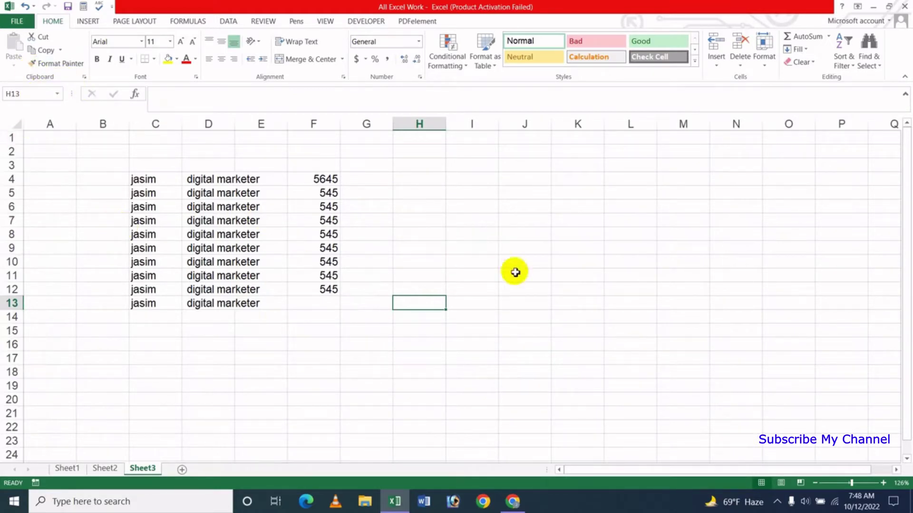
pyautogui.click(415, 218)
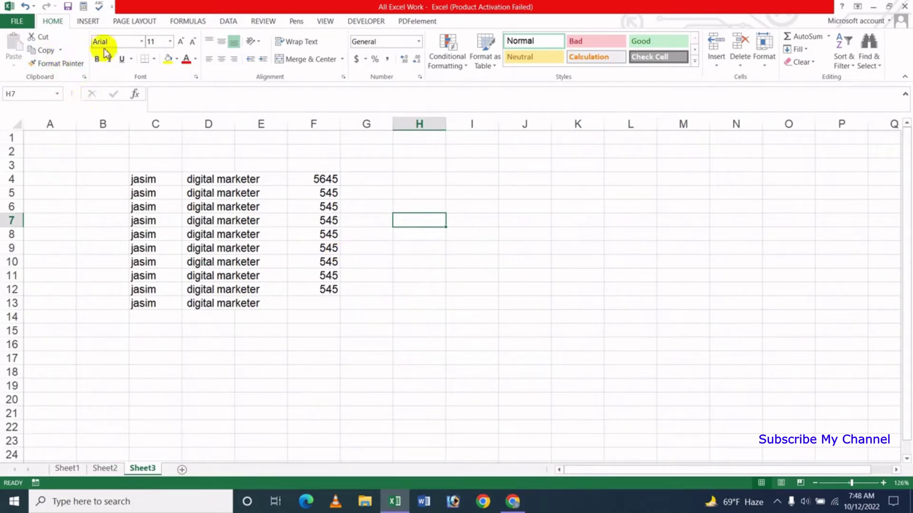
pyautogui.click(61, 50)
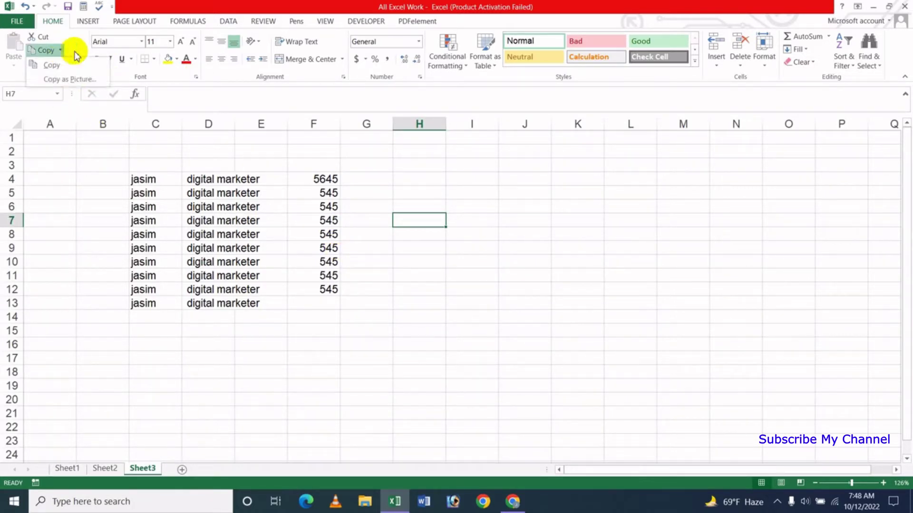
pyautogui.click(405, 280)
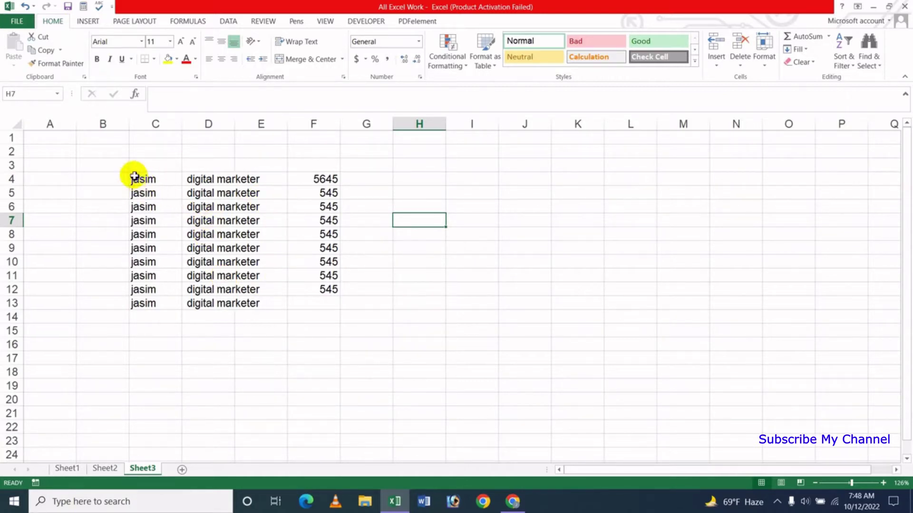
# Copy C4:F8 as a picture with the printed appearance and paste it at K4
pyautogui.moveTo(134, 177); pyautogui.dragTo(301, 230)
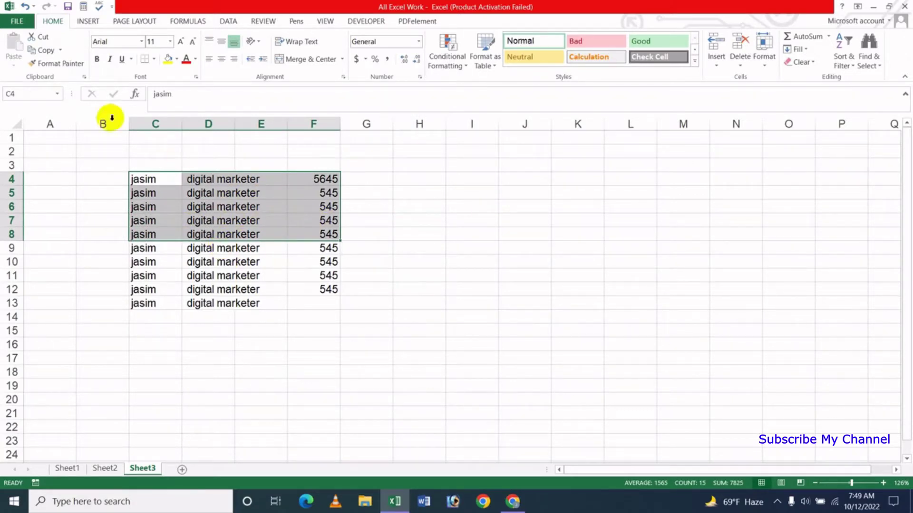
pyautogui.click(61, 50)
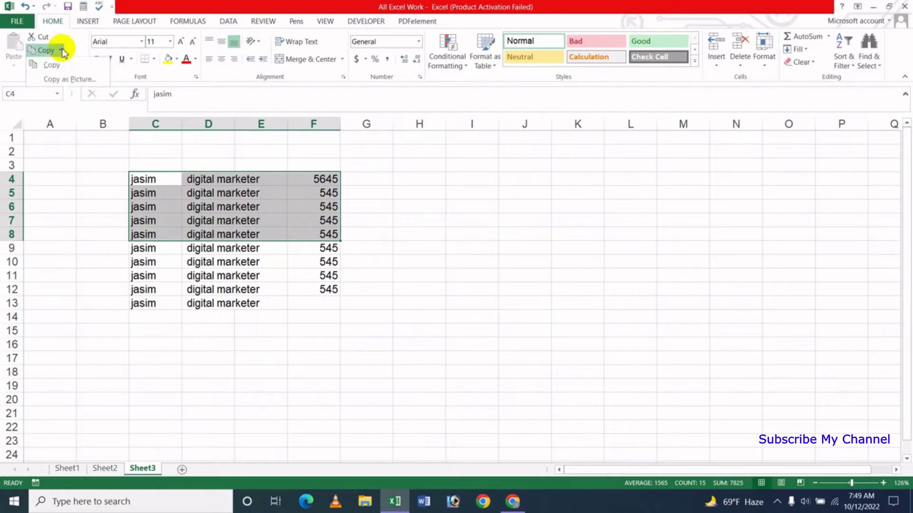
pyautogui.click(67, 85)
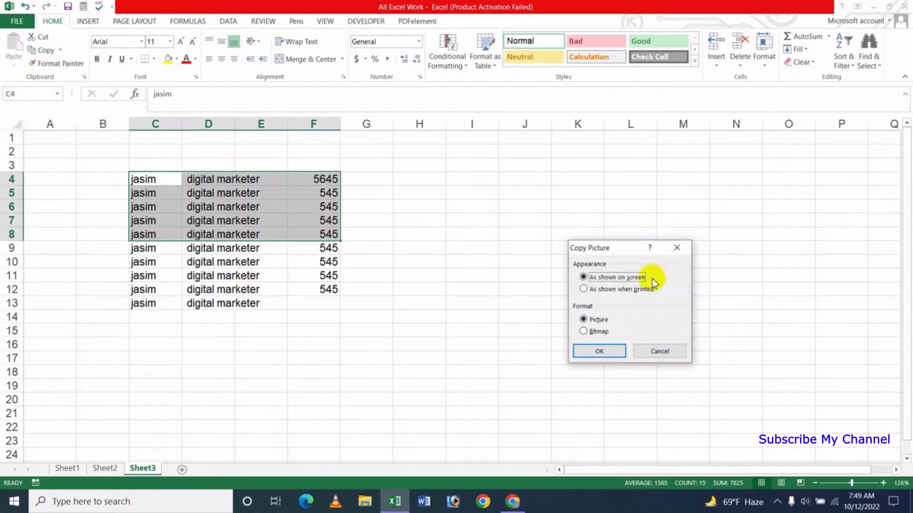
pyautogui.moveTo(617, 246); pyautogui.dragTo(550, 209)
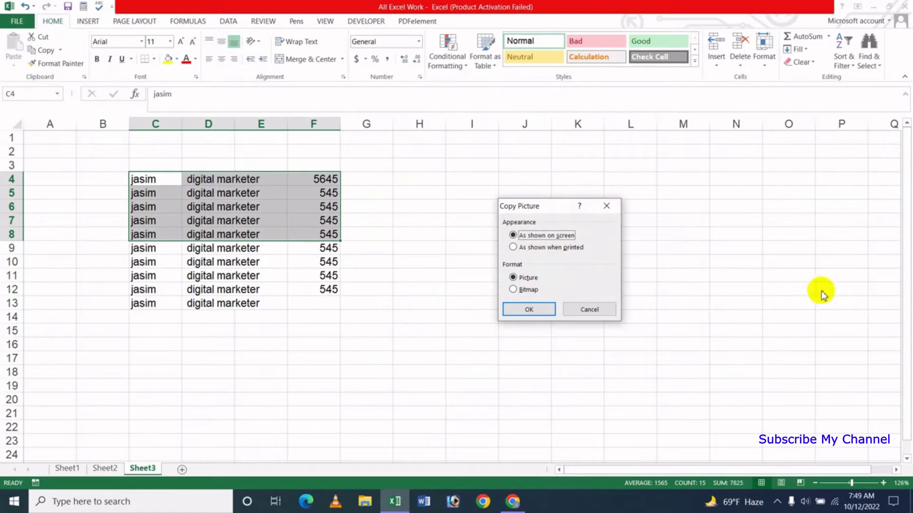
pyautogui.click(518, 248)
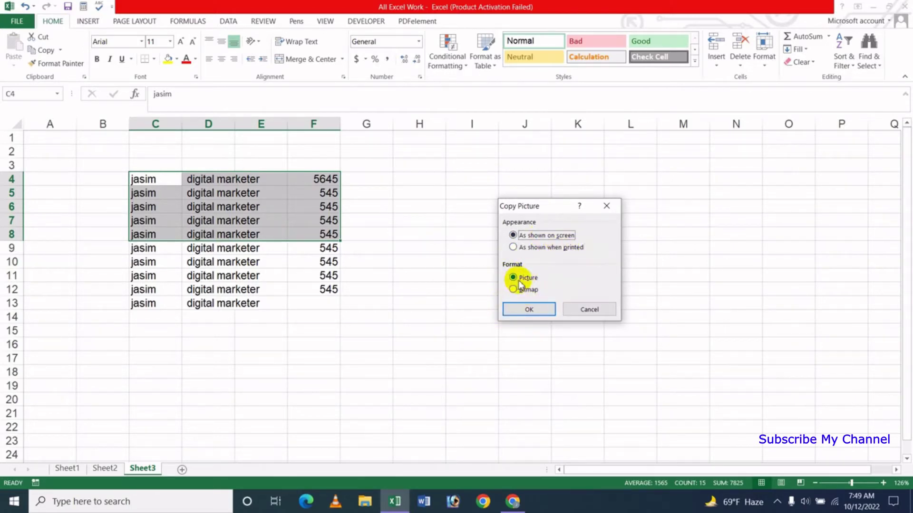
pyautogui.click(525, 312)
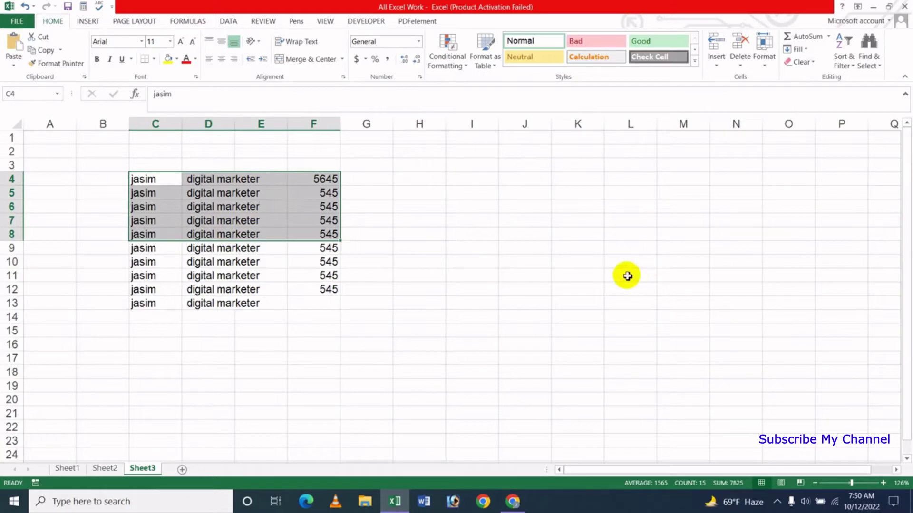
pyautogui.click(580, 181)
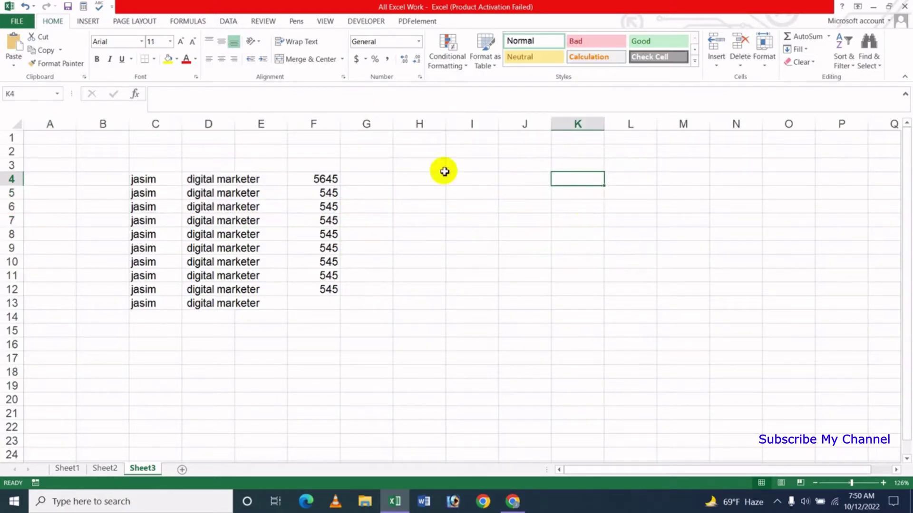
pyautogui.click(14, 48)
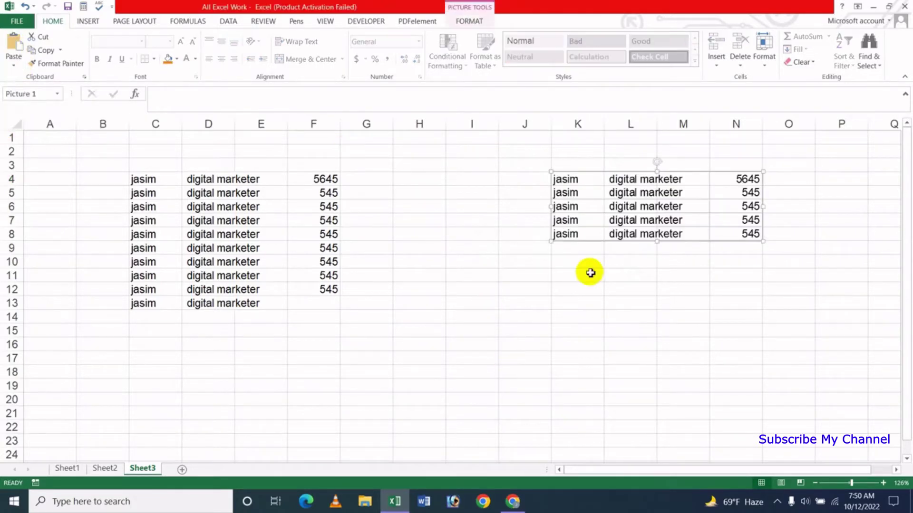
# Resize and drag the table picture so it covers roughly H9:N14
pyautogui.moveTo(635, 209)
pyautogui.mouseDown()
pyautogui.moveTo(600, 265)
pyautogui.moveTo(479, 257)
pyautogui.moveTo(523, 259)
pyautogui.mouseUp()
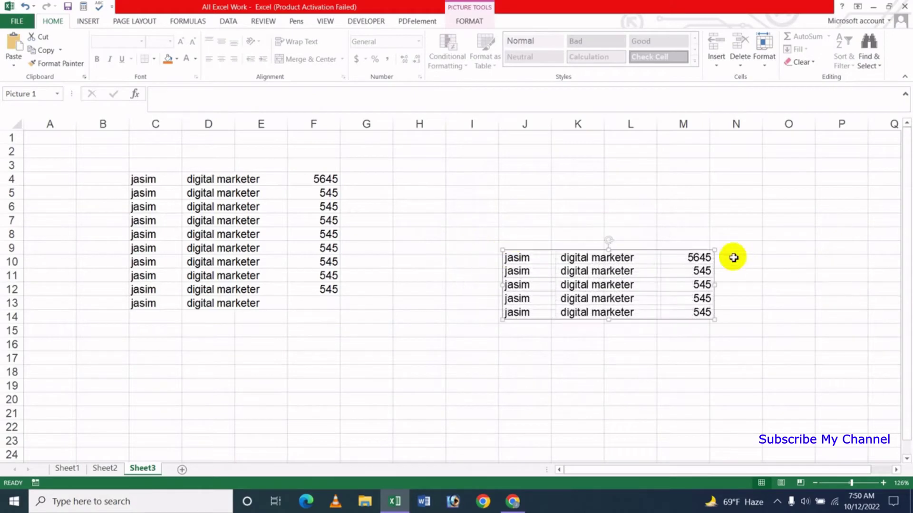
pyautogui.moveTo(716, 249)
pyautogui.mouseDown()
pyautogui.moveTo(582, 293)
pyautogui.moveTo(668, 220)
pyautogui.mouseUp()
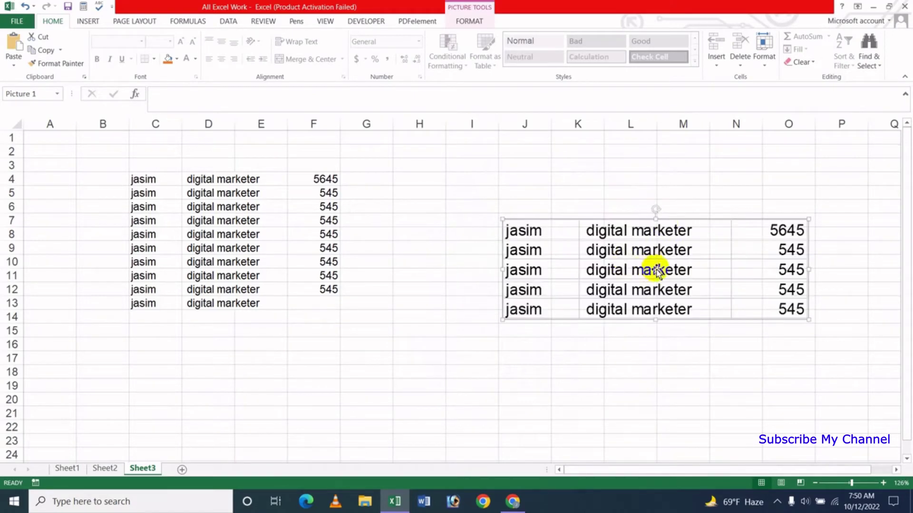
pyautogui.moveTo(653, 265)
pyautogui.mouseDown()
pyautogui.moveTo(589, 290)
pyautogui.moveTo(570, 275)
pyautogui.mouseUp()
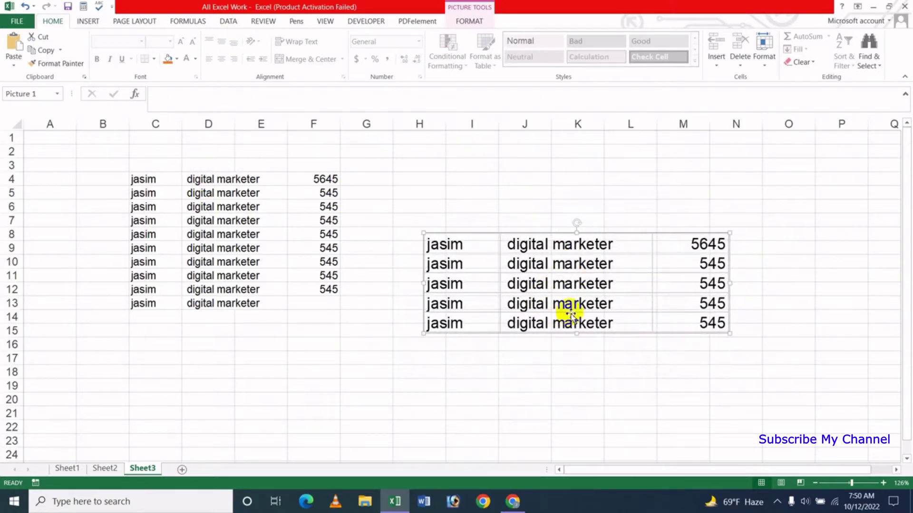
pyautogui.moveTo(583, 291); pyautogui.dragTo(563, 271)
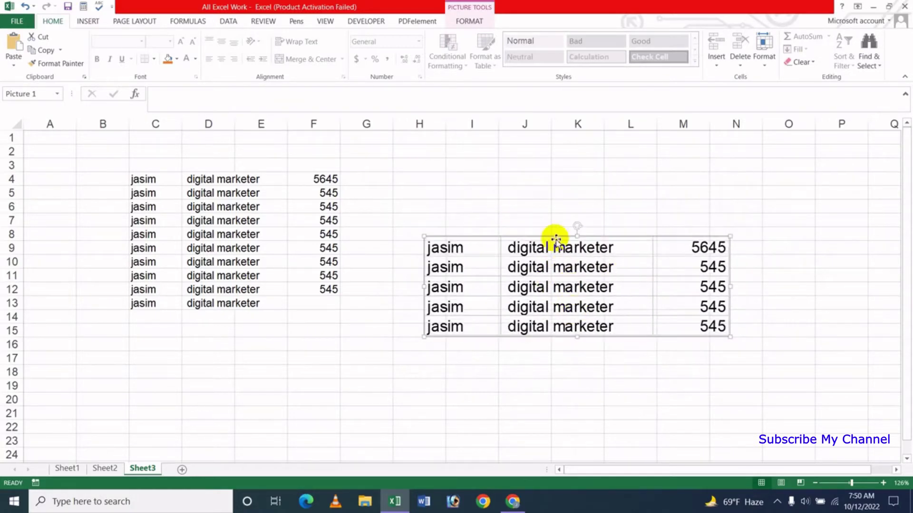
# Give the table picture an oval framed style, orange recolouring and a dark border
pyautogui.click(468, 26)
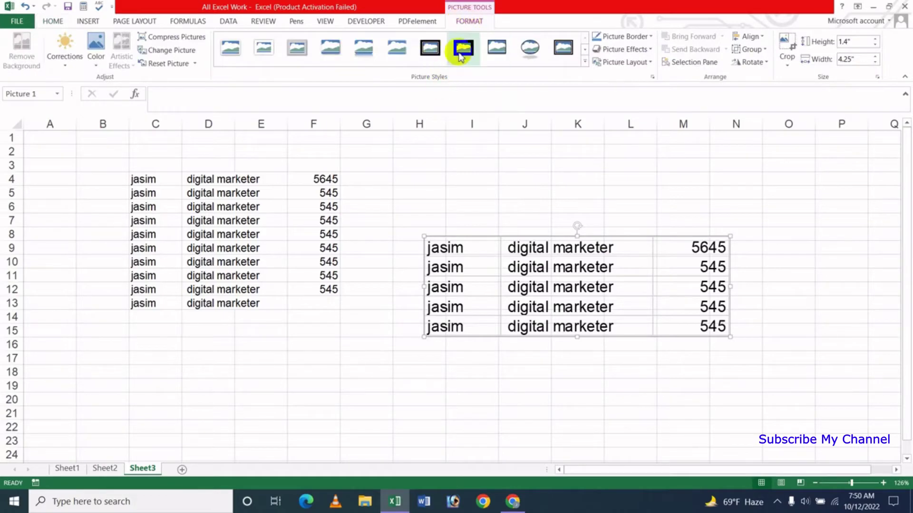
pyautogui.click(424, 50)
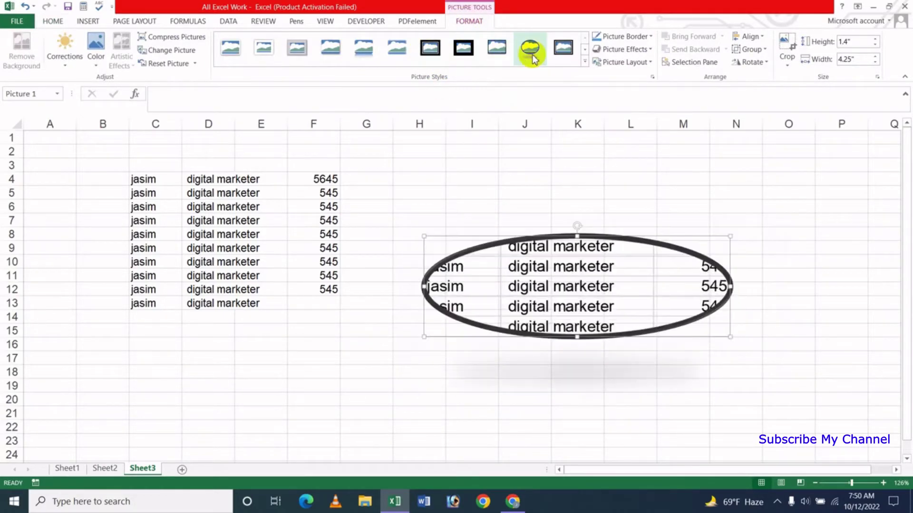
pyautogui.click(533, 58)
pyautogui.click(96, 60)
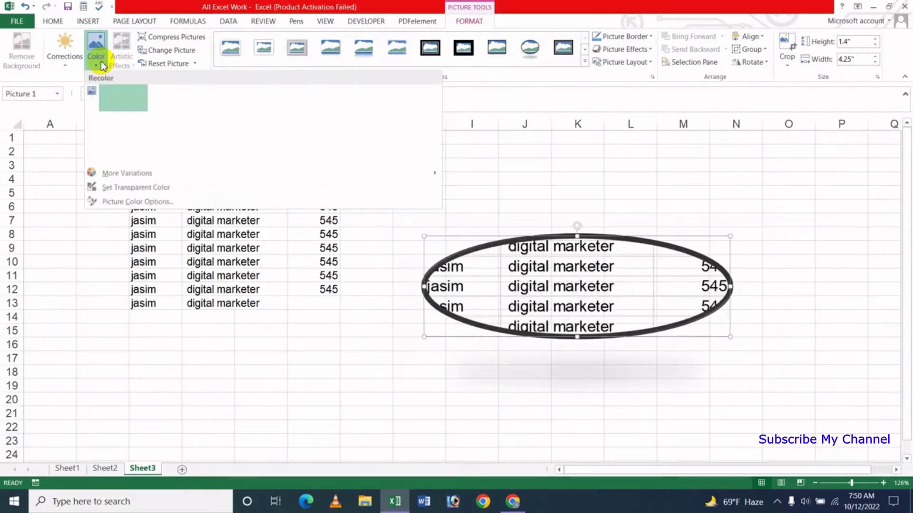
pyautogui.click(235, 158)
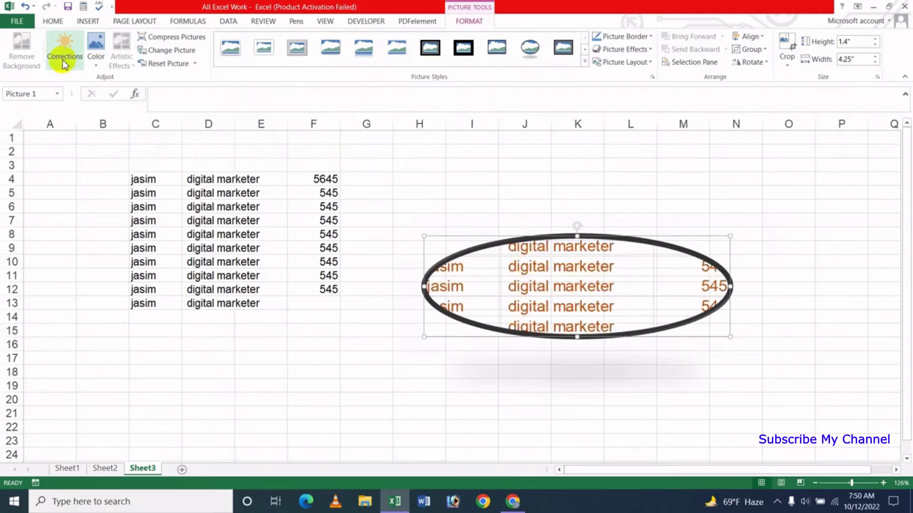
pyautogui.click(623, 37)
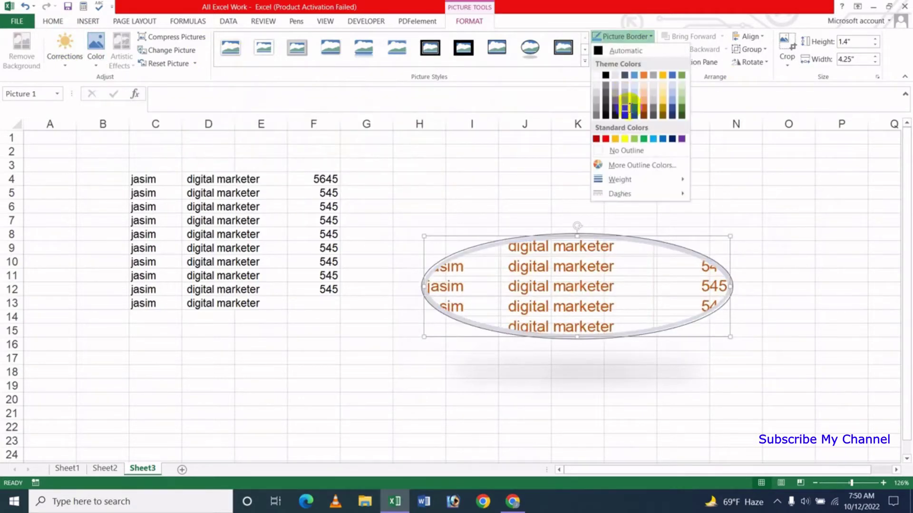
pyautogui.click(626, 107)
# Delete the styled table picture from Sheet3
pyautogui.click(624, 49)
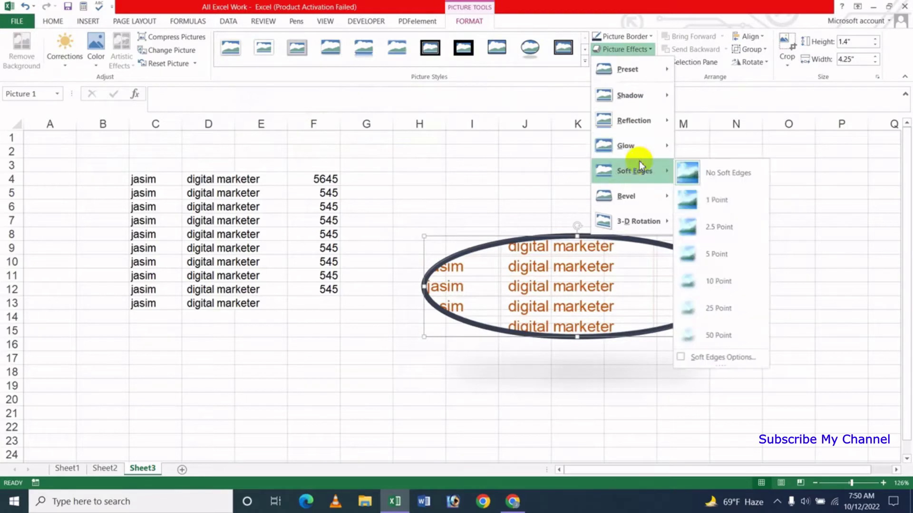
pyautogui.click(699, 197)
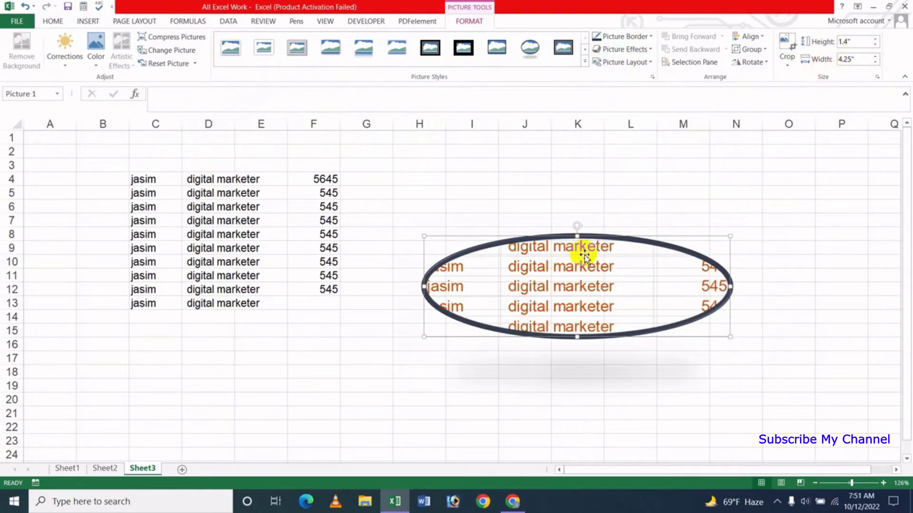
pyautogui.rightClick(586, 289)
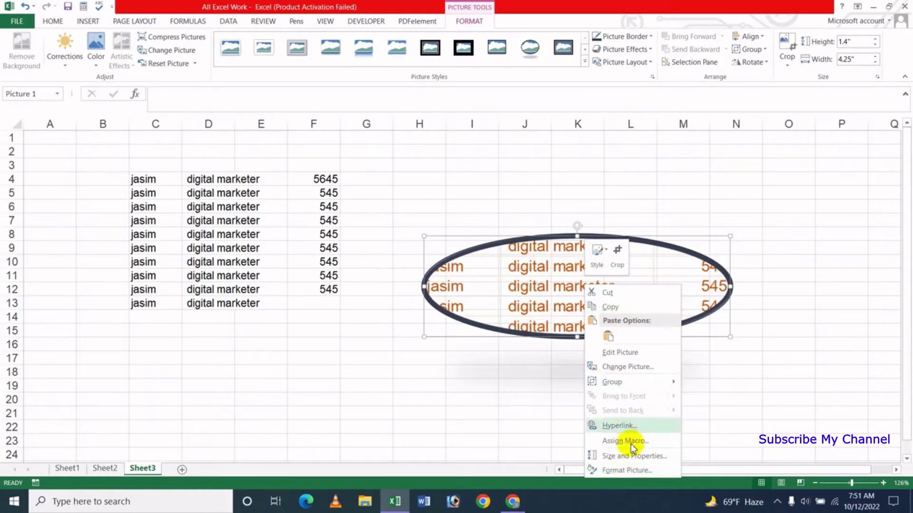
pyautogui.click(522, 289)
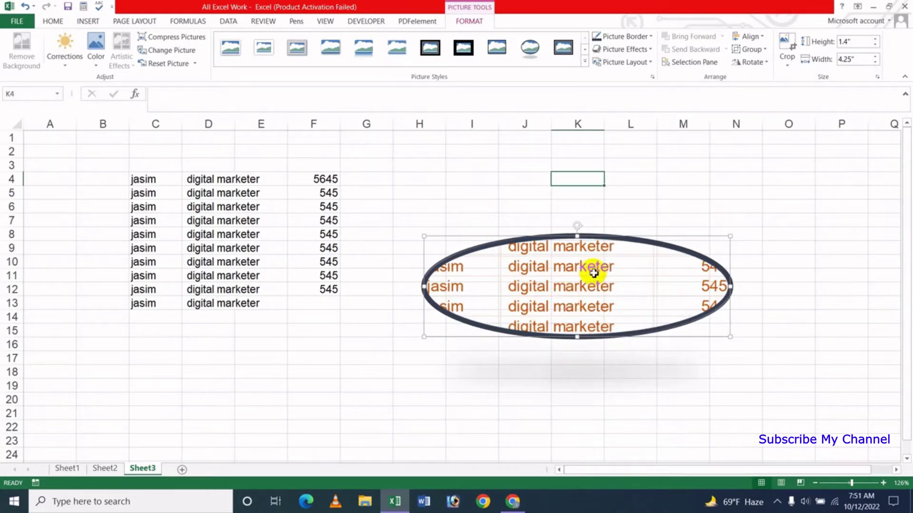
pyautogui.press('Delete')
# Select the names in C4:C6 and give them a yellow fill
pyautogui.click(572, 259)
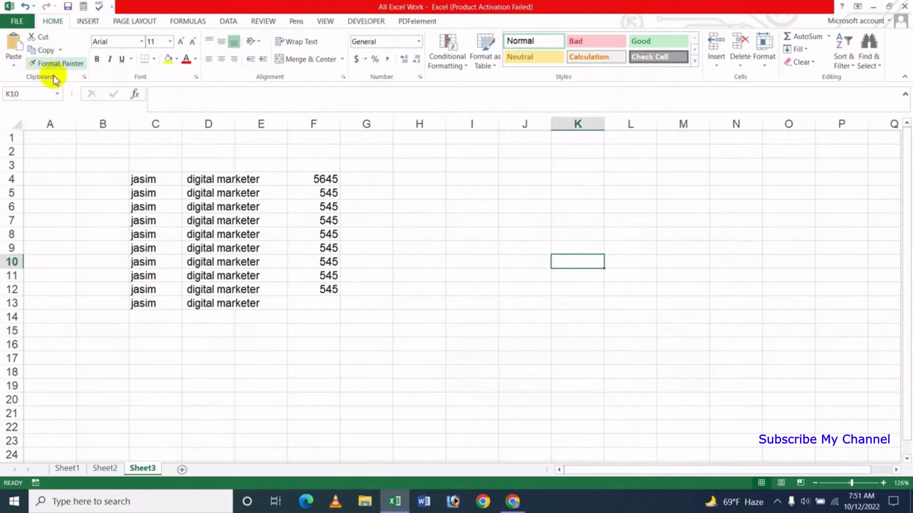
pyautogui.click(364, 222)
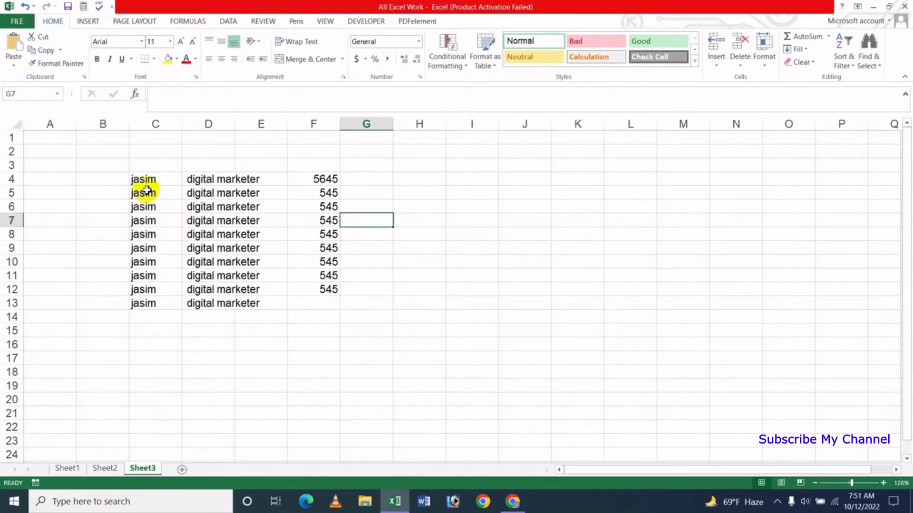
pyautogui.moveTo(146, 185); pyautogui.dragTo(150, 208)
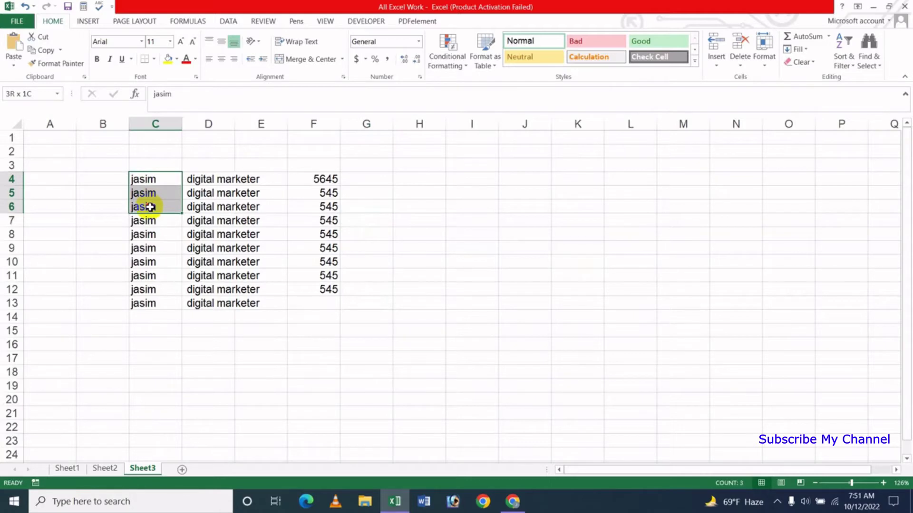
pyautogui.click(168, 61)
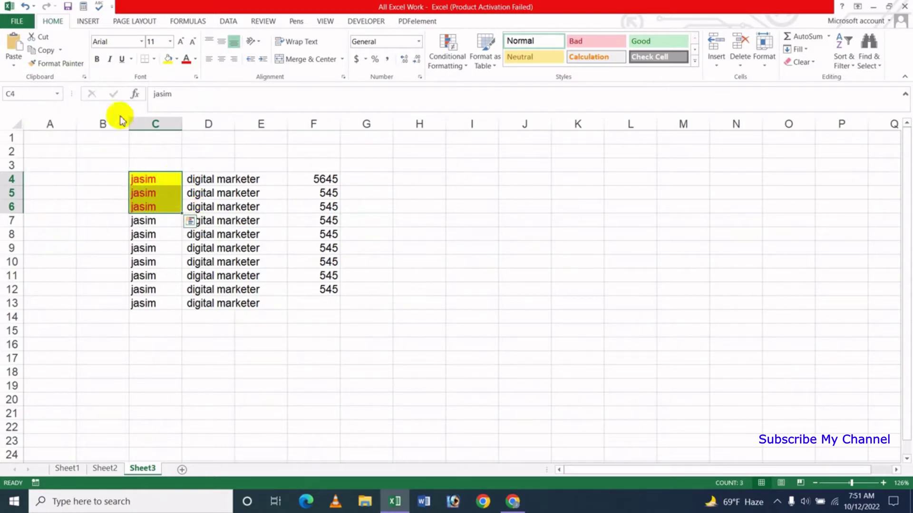
# Copy C4:C6's format onto F10:F12, then make D4:E6 dark blue with bold italic red text
pyautogui.click(60, 69)
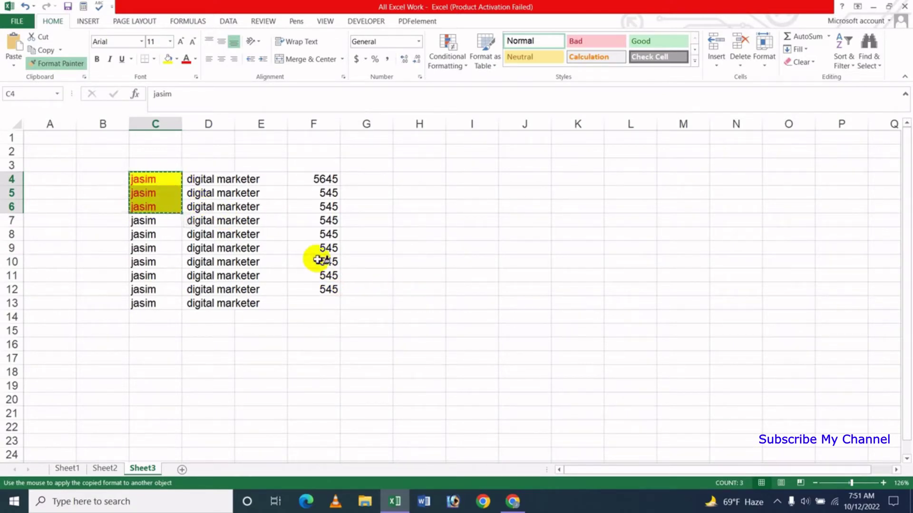
pyautogui.moveTo(314, 261); pyautogui.dragTo(328, 290)
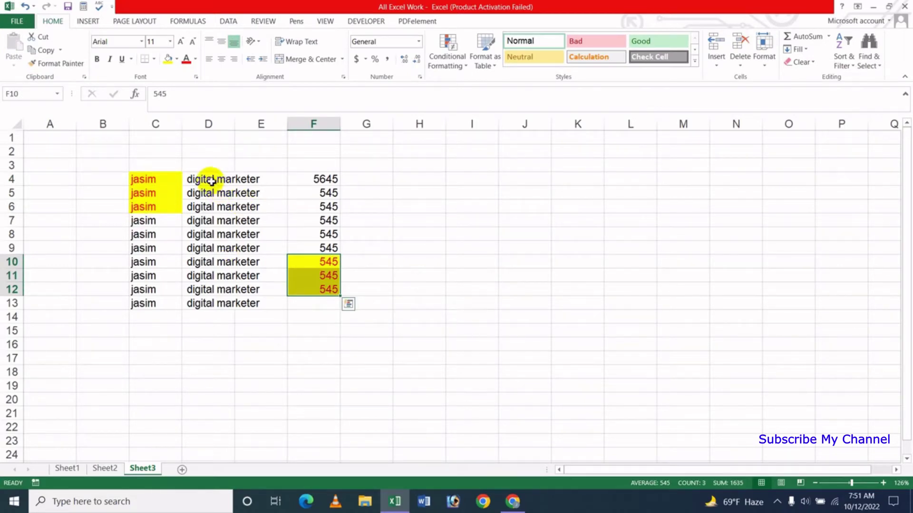
pyautogui.moveTo(233, 180); pyautogui.dragTo(240, 203)
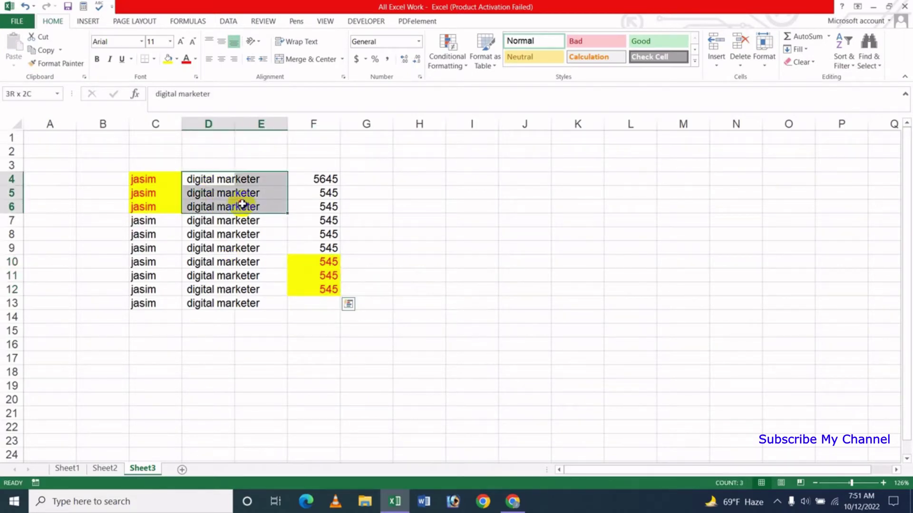
pyautogui.click(178, 59)
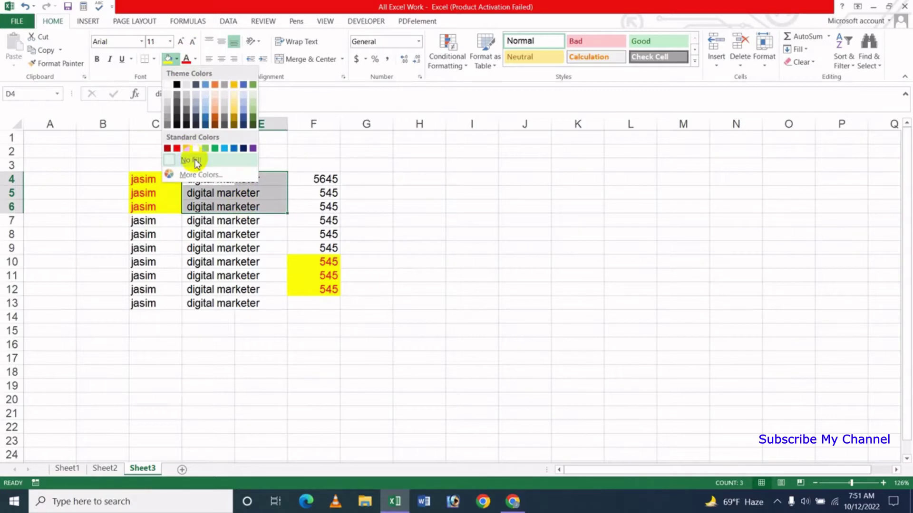
pyautogui.click(234, 149)
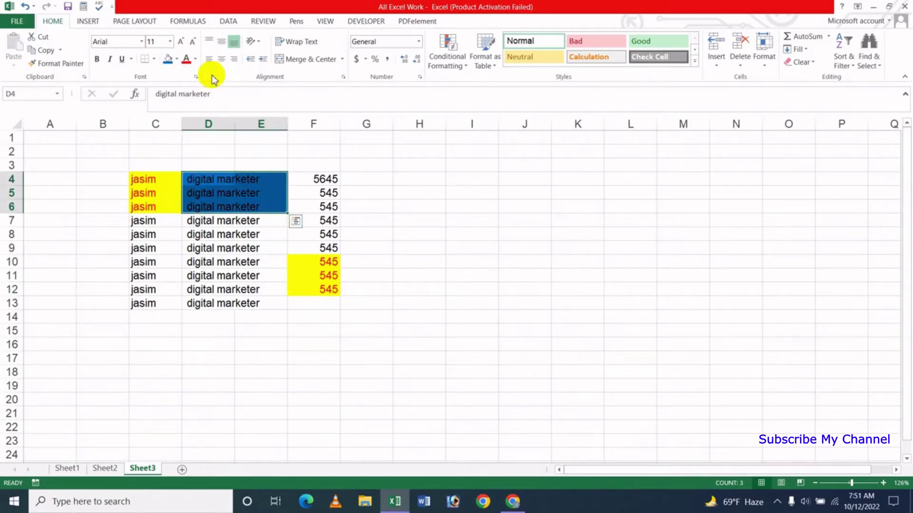
pyautogui.click(97, 58)
pyautogui.click(110, 59)
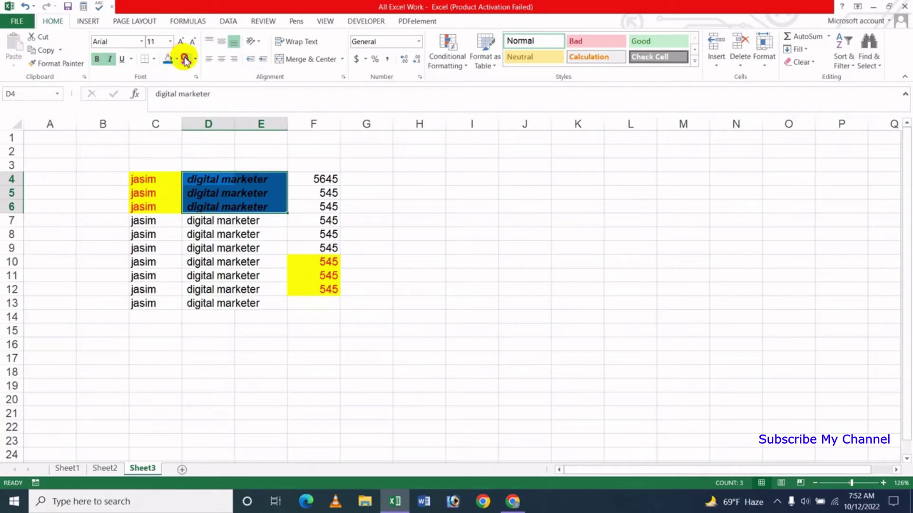
pyautogui.click(186, 59)
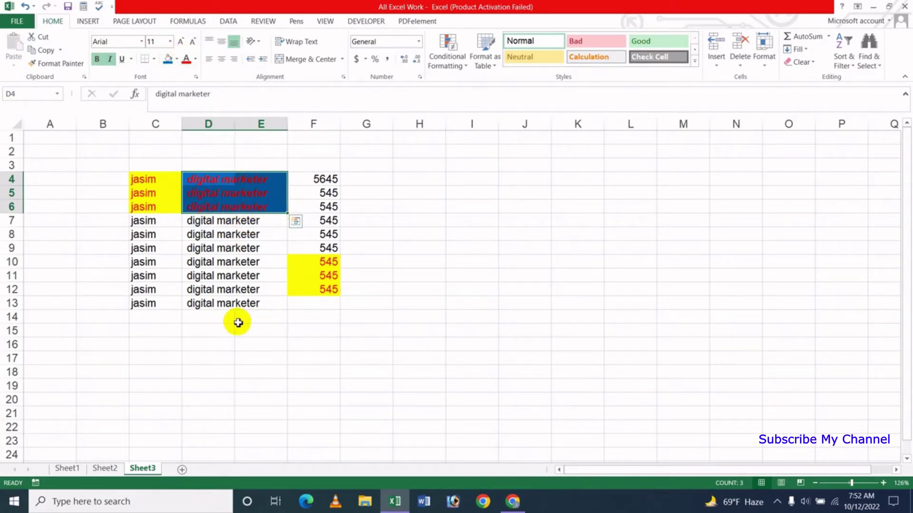
# Copy D4:E6's formatting onto C11:D14 with Format Painter
pyautogui.click(63, 66)
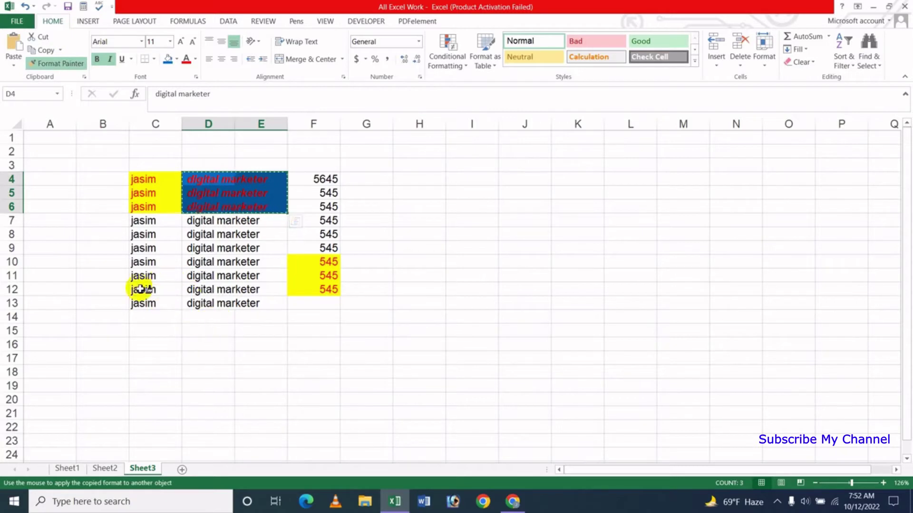
pyautogui.moveTo(176, 278); pyautogui.dragTo(221, 316)
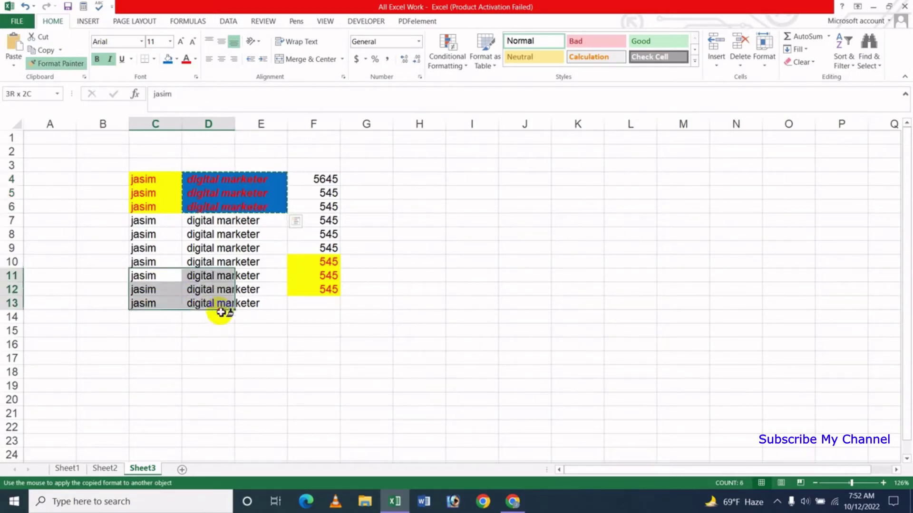
pyautogui.click(259, 360)
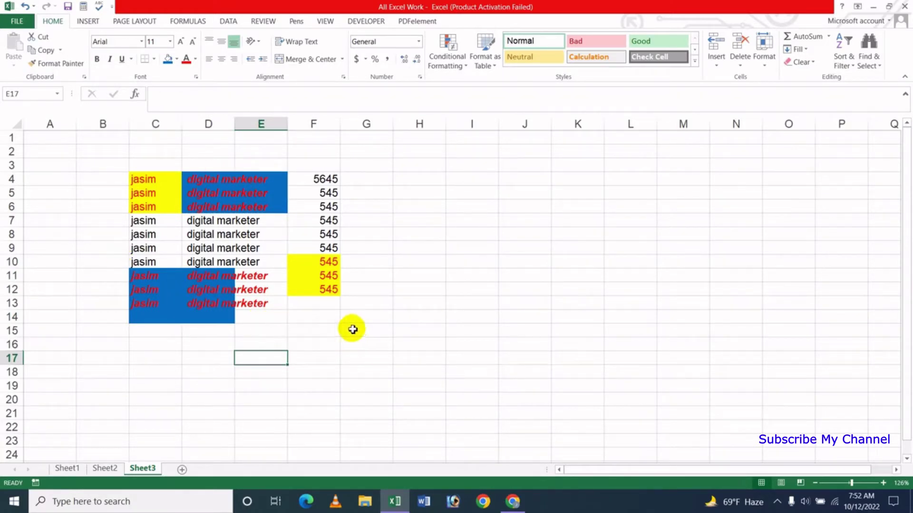
pyautogui.click(370, 340)
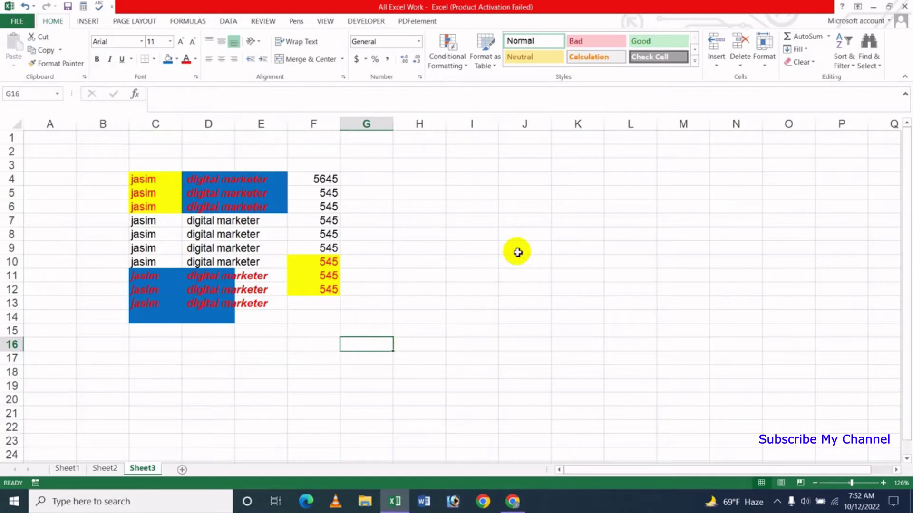
# Paint the plain formatting of blank cells I6:J11 over the jasim table B3:F15
pyautogui.click(451, 204)
pyautogui.moveTo(519, 240); pyautogui.dragTo(496, 257)
pyautogui.click(496, 289)
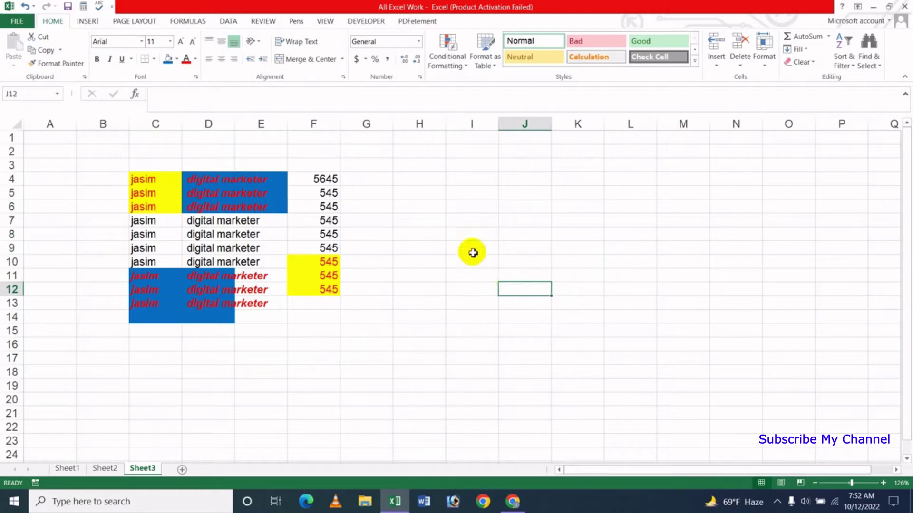
pyautogui.moveTo(469, 206); pyautogui.dragTo(535, 276)
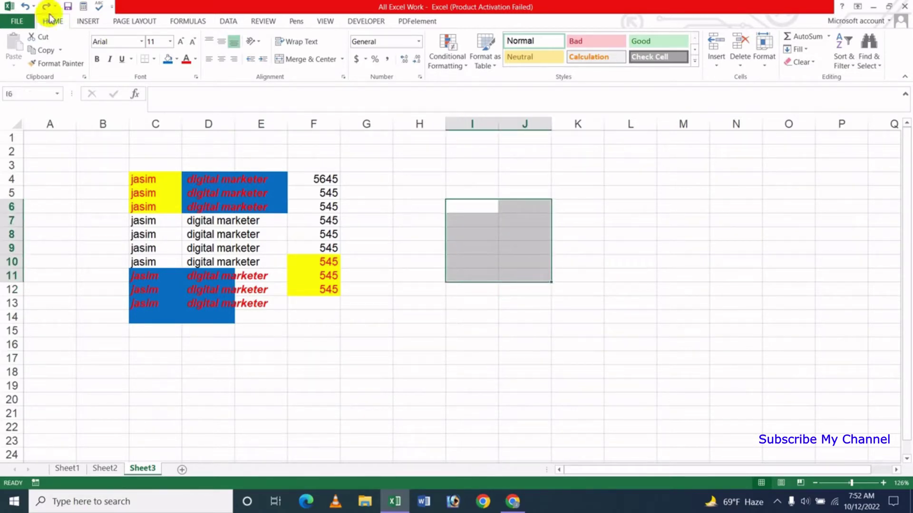
pyautogui.click(63, 66)
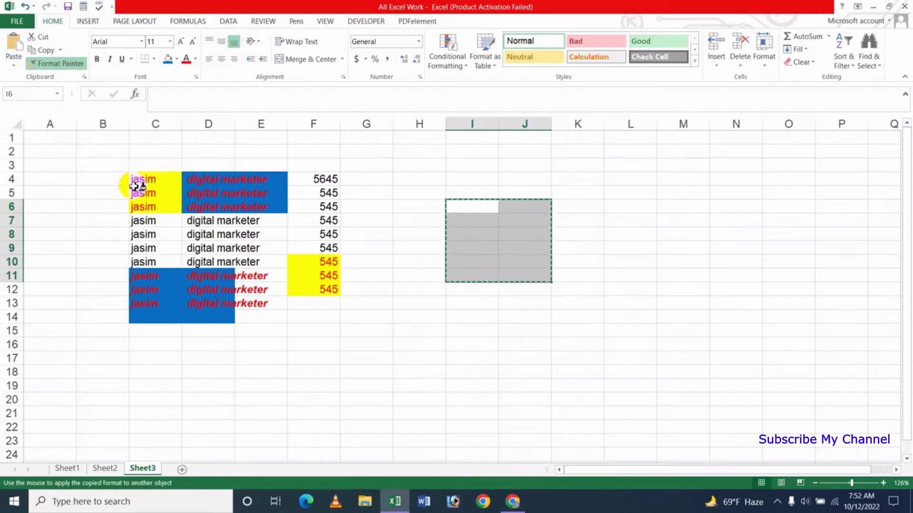
pyautogui.moveTo(126, 163); pyautogui.dragTo(321, 326)
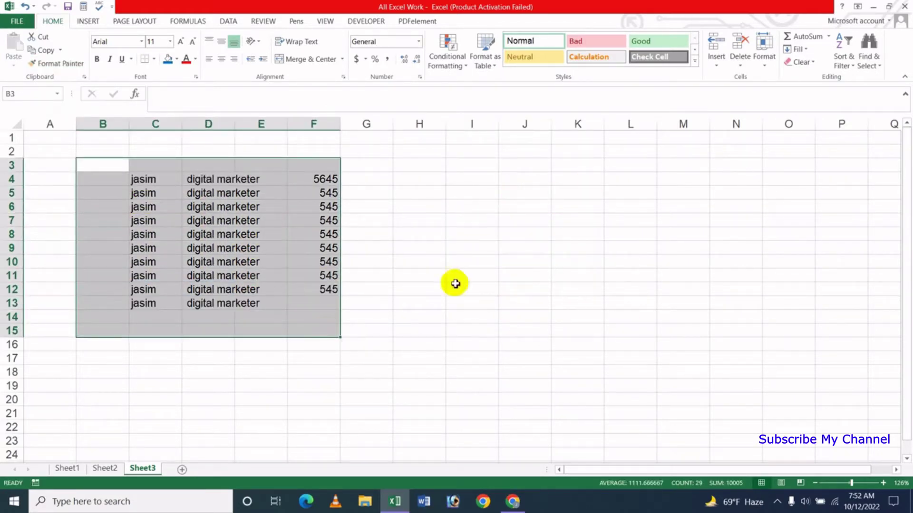
pyautogui.click(528, 245)
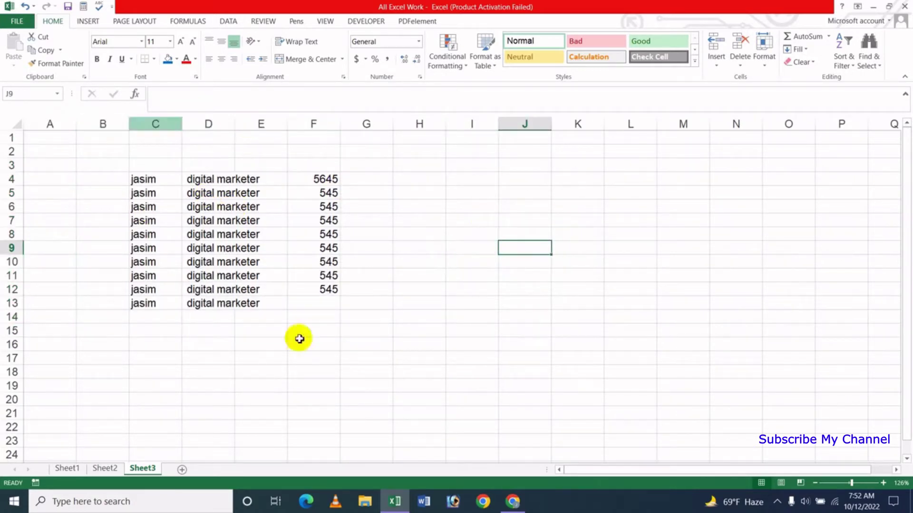
pyautogui.click(380, 254)
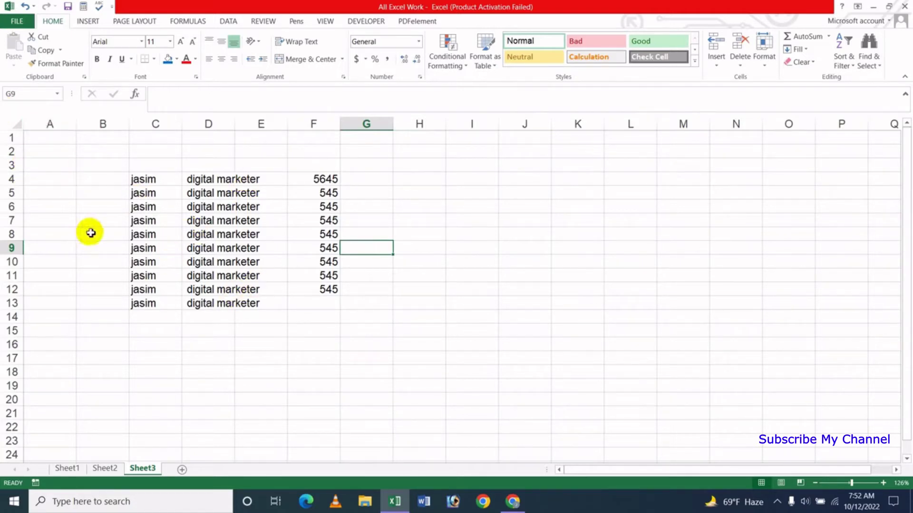
# Delete everything in the table area B3:H18
pyautogui.moveTo(116, 163); pyautogui.dragTo(396, 368)
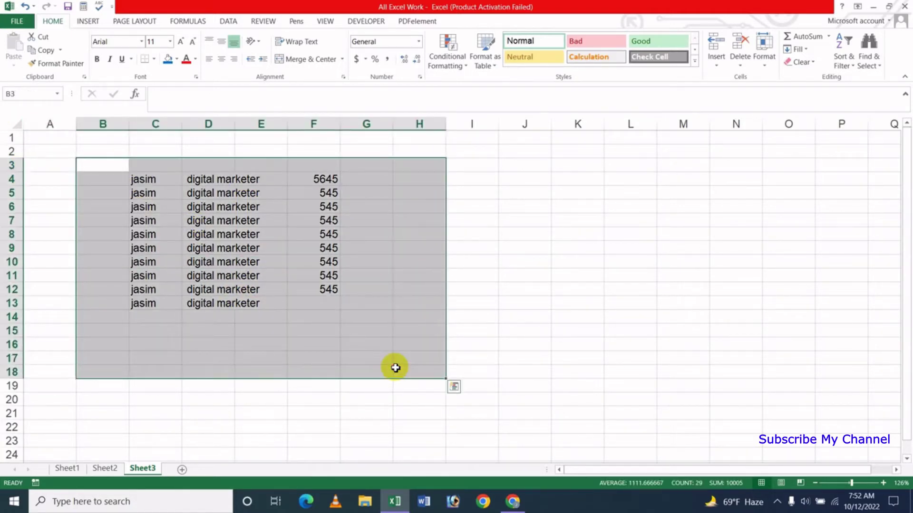
pyautogui.press('Delete')
pyautogui.click(472, 303)
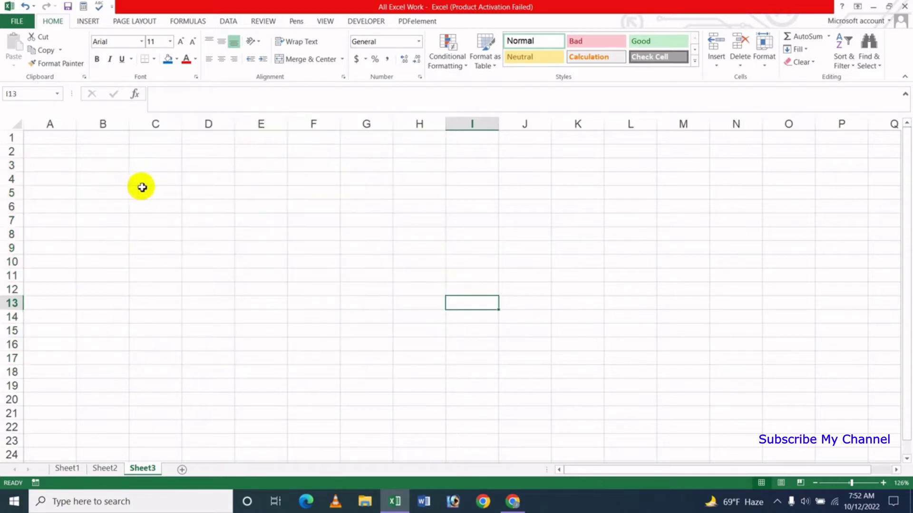
# Enter 5, 7 and 3 in C4:E4 and =SUM(C4:E4) in F4
pyautogui.click(150, 185)
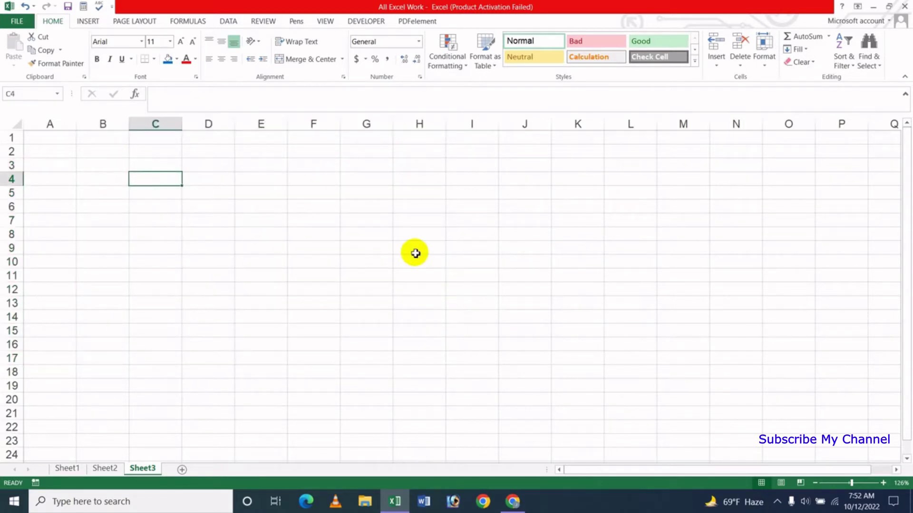
pyautogui.write('5')
pyautogui.press('Tab')
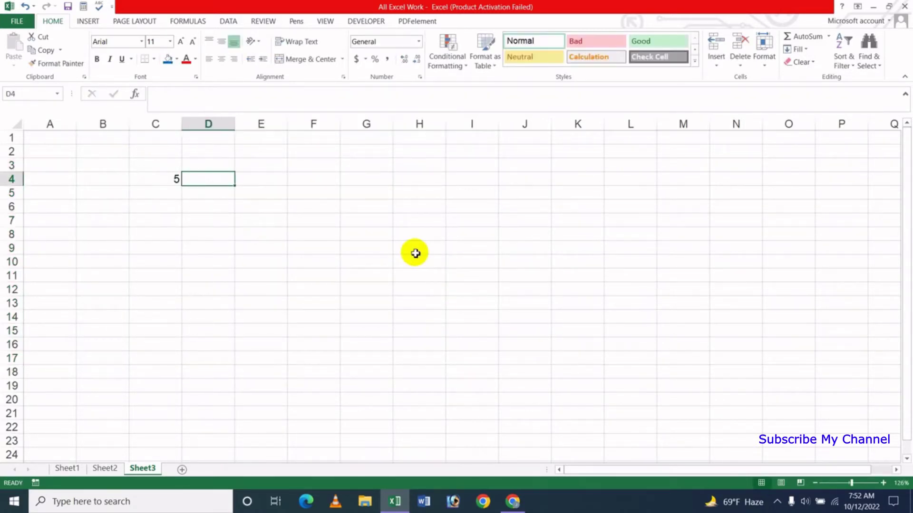
pyautogui.write('7')
pyautogui.press('Tab')
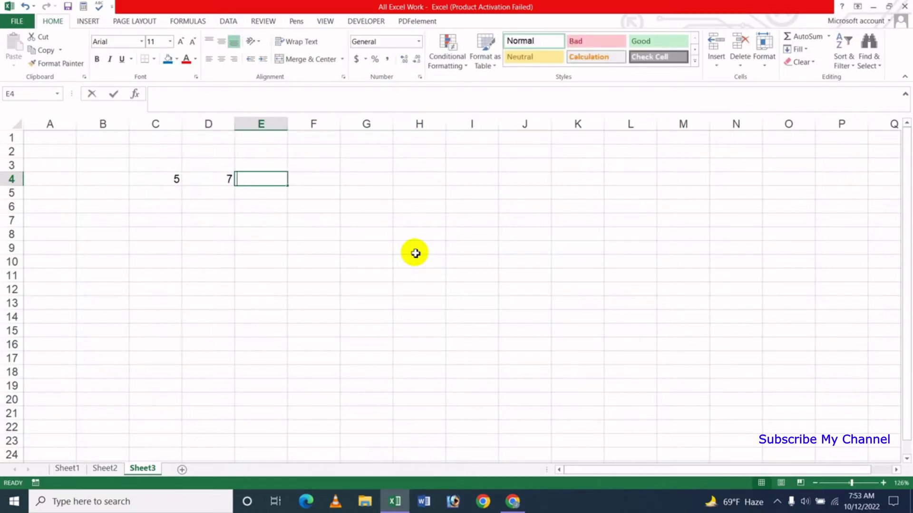
pyautogui.write('3')
pyautogui.press('Tab')
pyautogui.write('=')
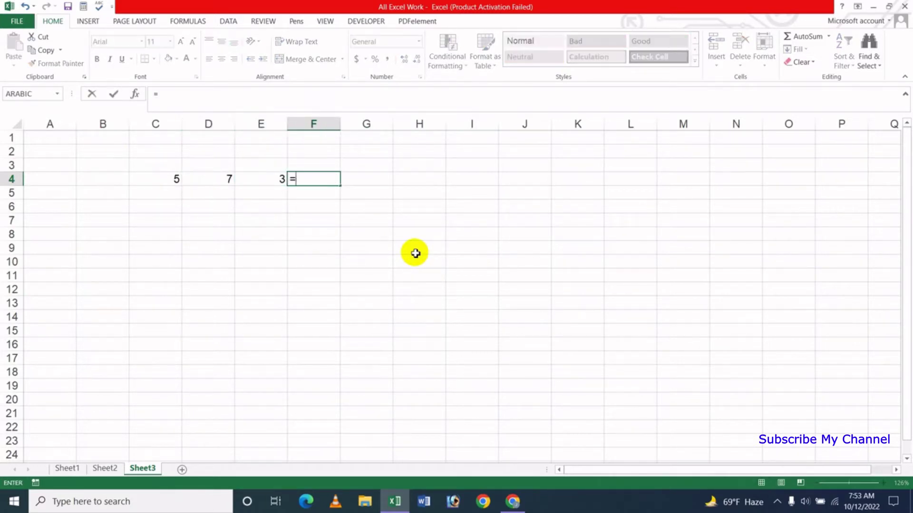
pyautogui.write('sum')
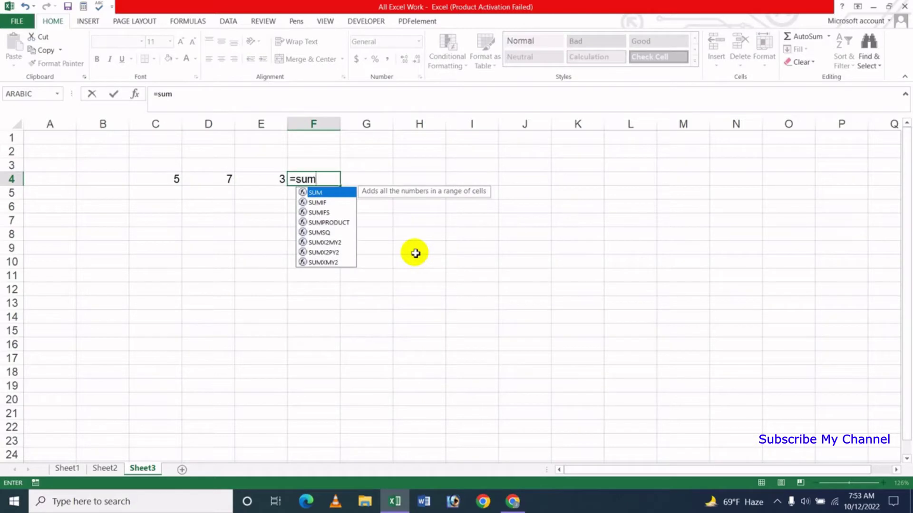
pyautogui.write('(')
pyautogui.moveTo(144, 180); pyautogui.dragTo(251, 183)
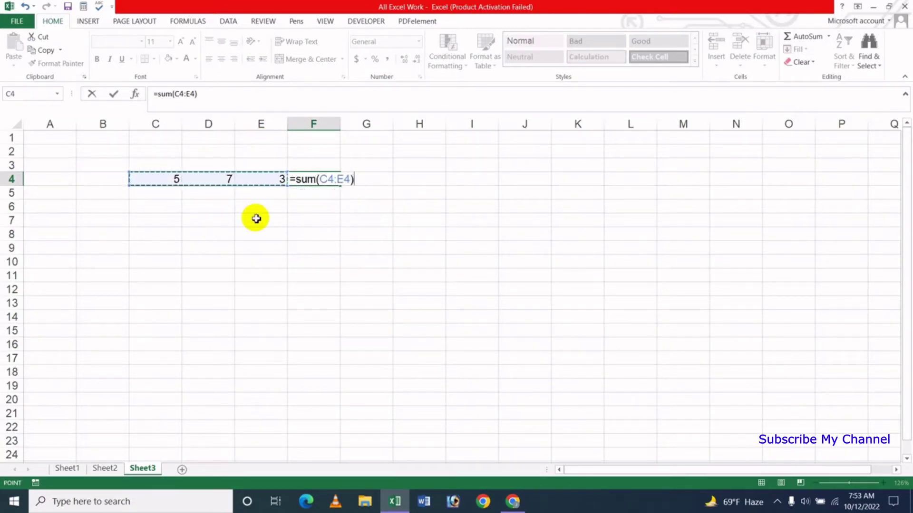
pyautogui.press('Return')
pyautogui.click(267, 260)
# Make C4:F4 centred red text on orange fill, two-decimal Number format, with all borders
pyautogui.moveTo(166, 181); pyautogui.dragTo(302, 180)
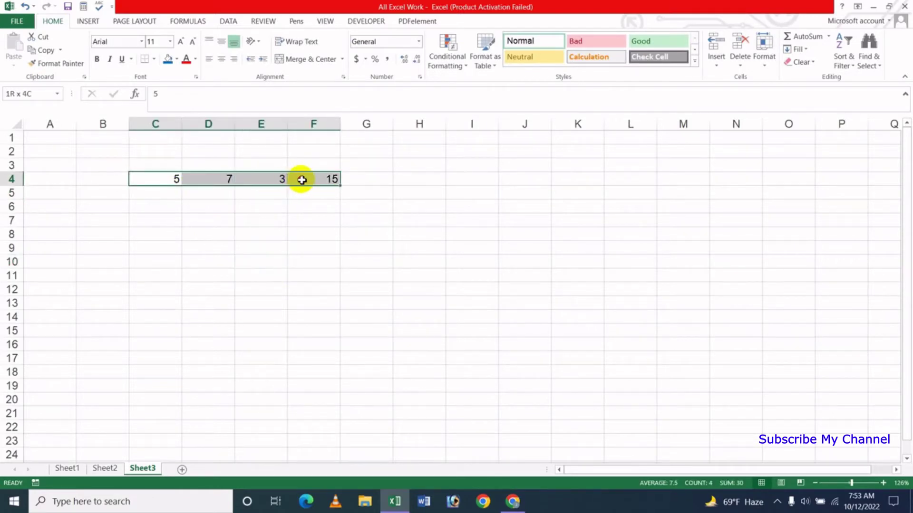
pyautogui.click(222, 59)
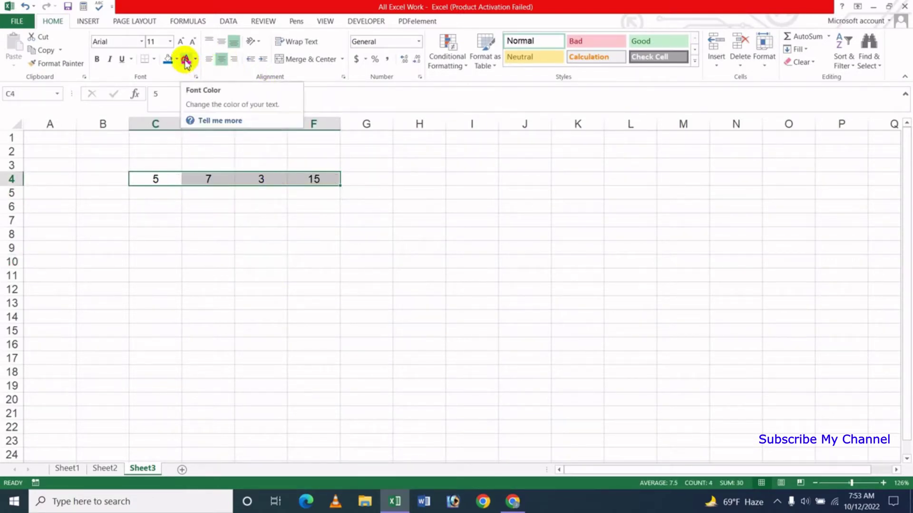
pyautogui.click(186, 60)
pyautogui.click(177, 61)
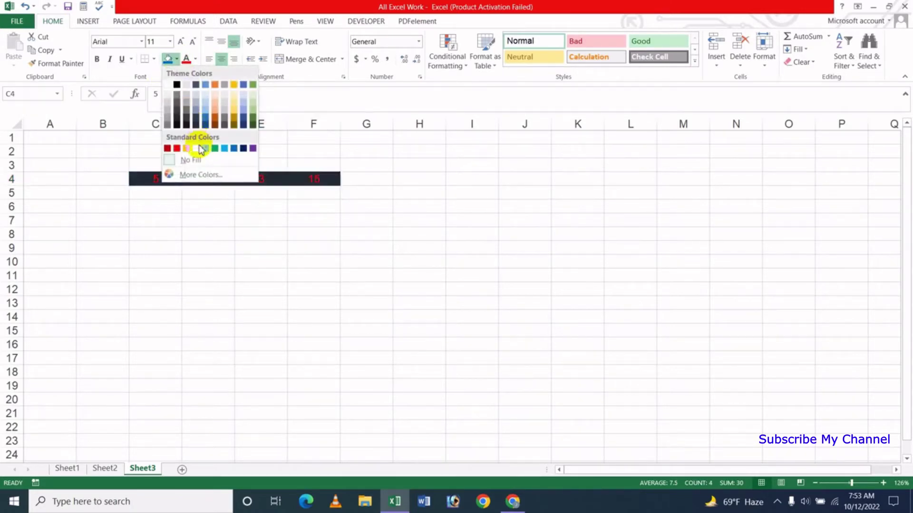
pyautogui.click(215, 101)
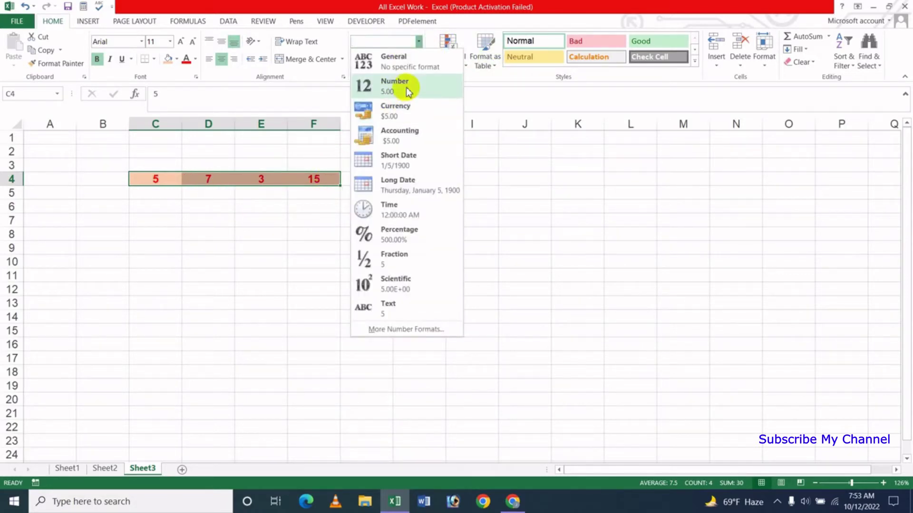
pyautogui.click(407, 85)
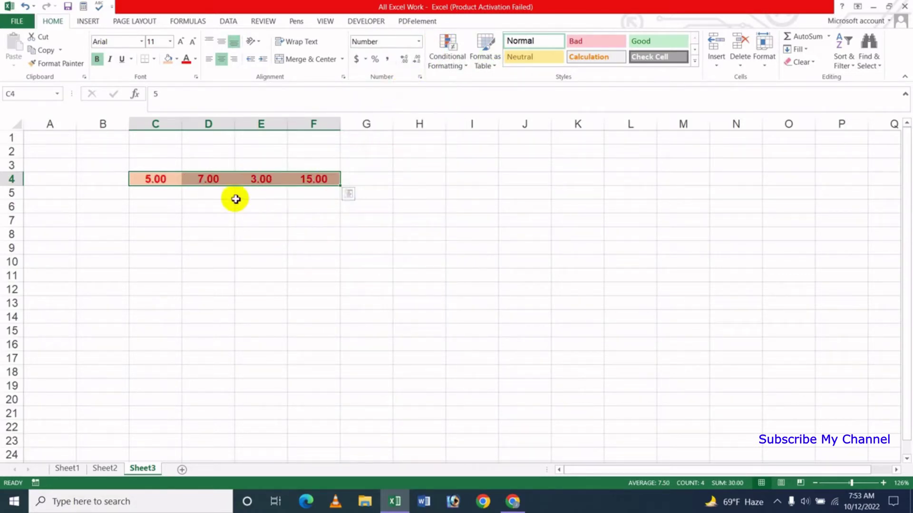
pyautogui.click(154, 59)
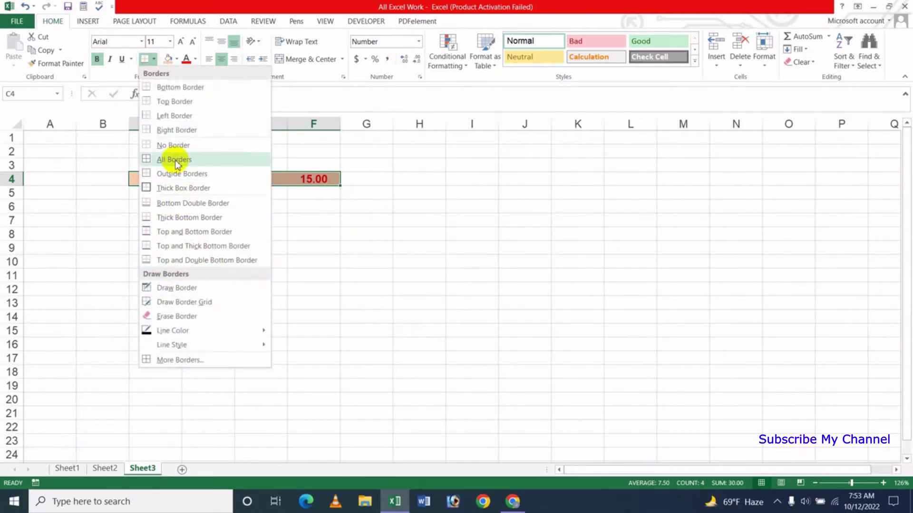
pyautogui.click(175, 159)
pyautogui.click(219, 223)
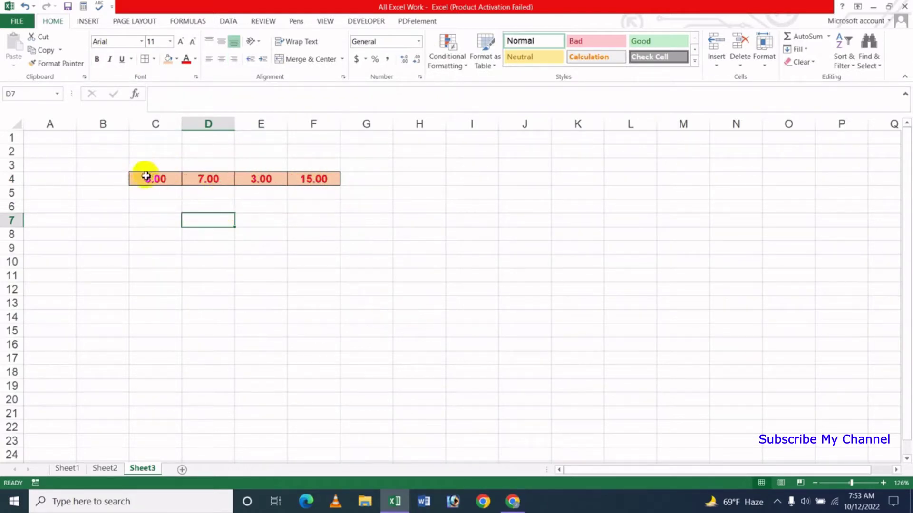
# Copy C4:F4 and paste it at I4, checking the pasted values in I4:L4
pyautogui.moveTo(146, 176); pyautogui.dragTo(314, 179)
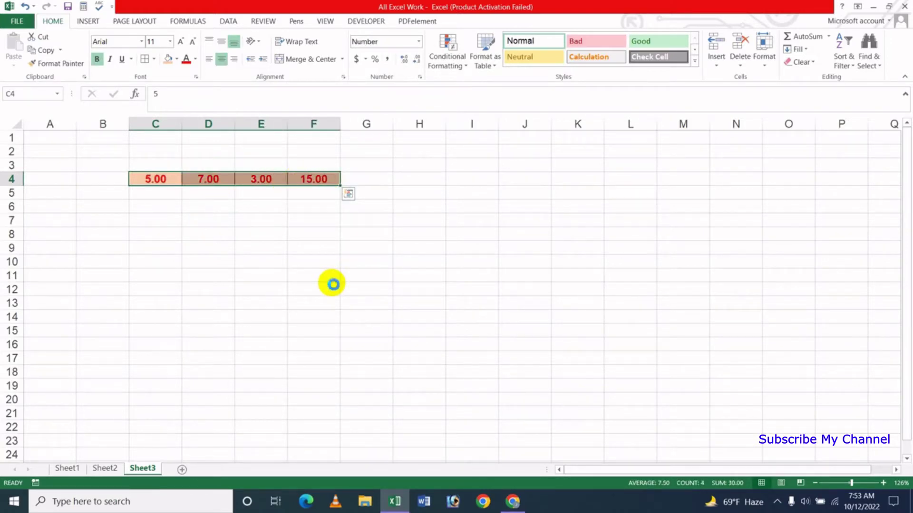
pyautogui.hotkey('ctrl', 'c')
pyautogui.click(475, 180)
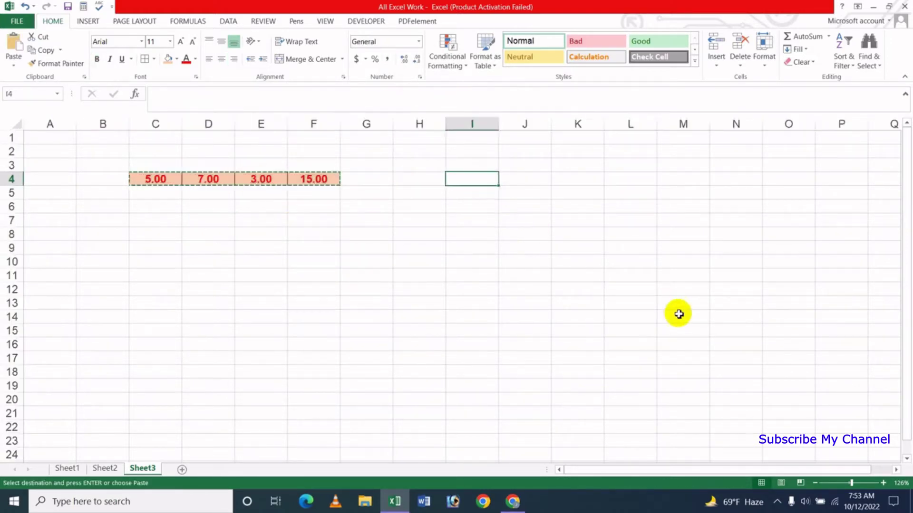
pyautogui.hotkey('ctrl', 'v')
pyautogui.click(473, 275)
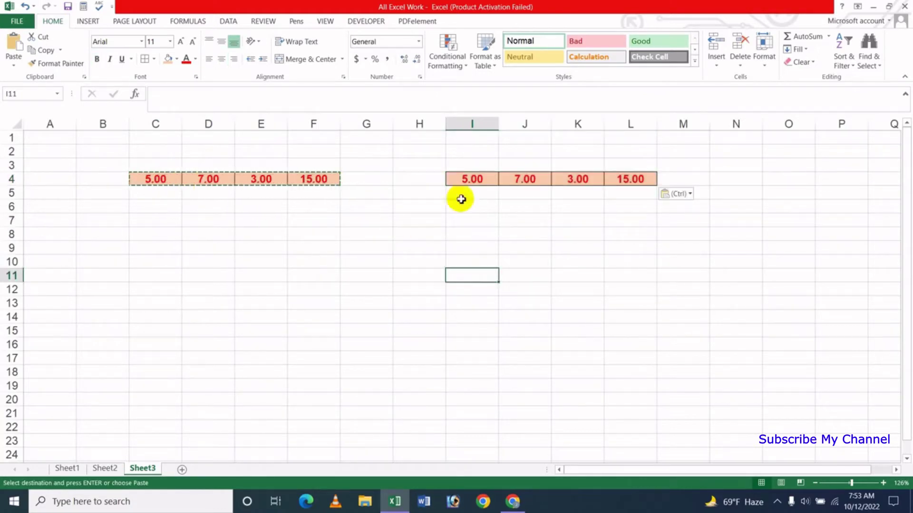
pyautogui.click(547, 191)
pyautogui.click(580, 183)
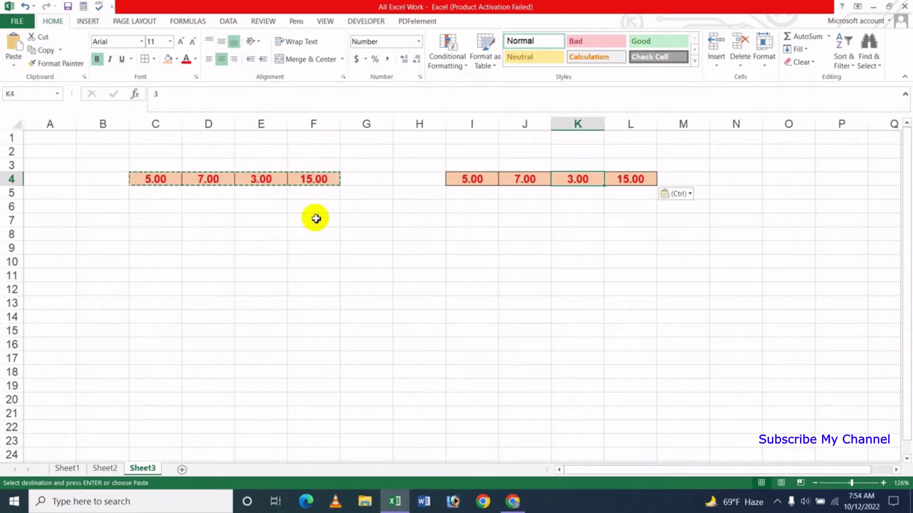
pyautogui.click(14, 70)
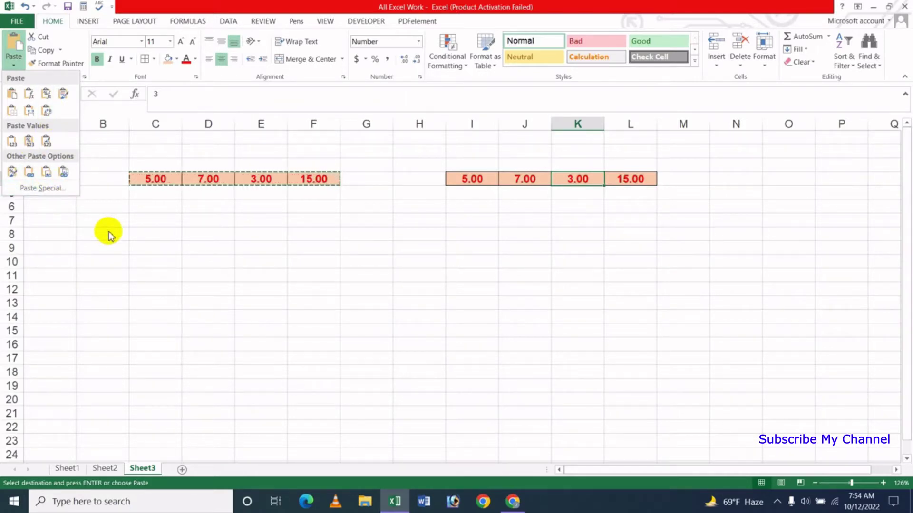
pyautogui.click(267, 256)
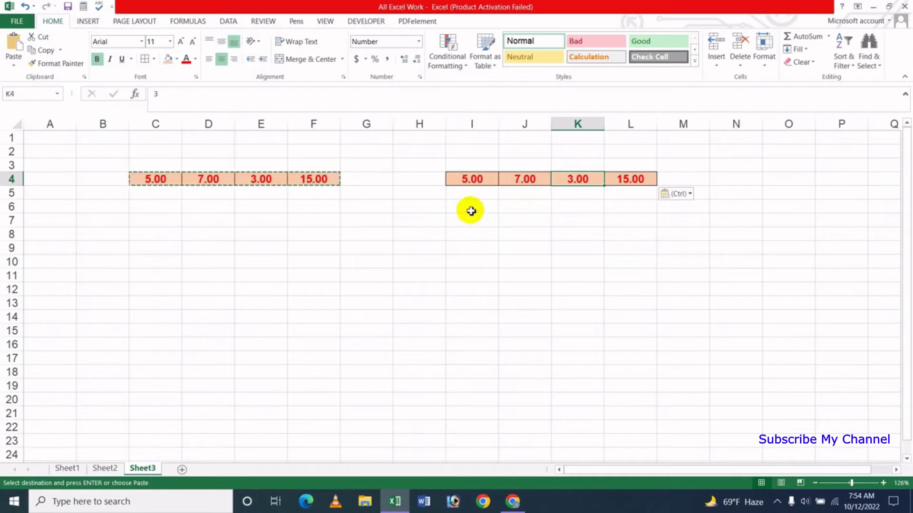
pyautogui.click(471, 196)
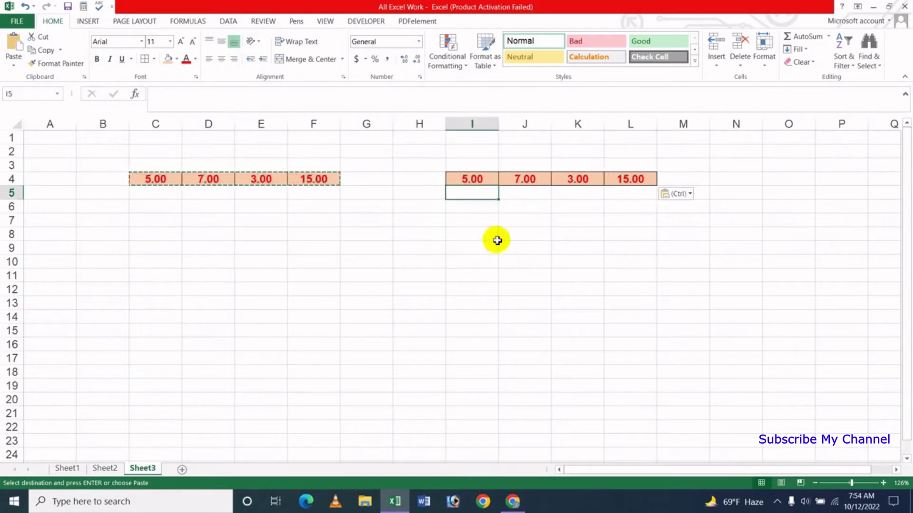
pyautogui.click(14, 67)
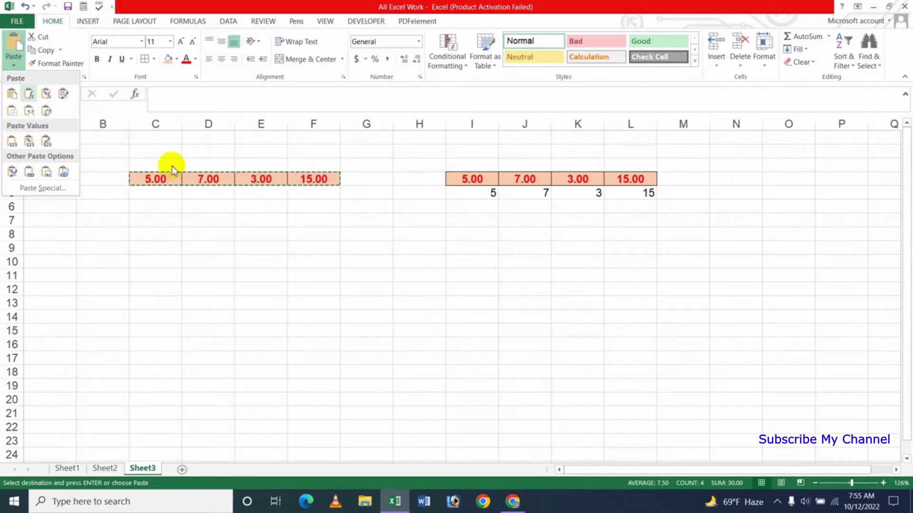
pyautogui.click(471, 195)
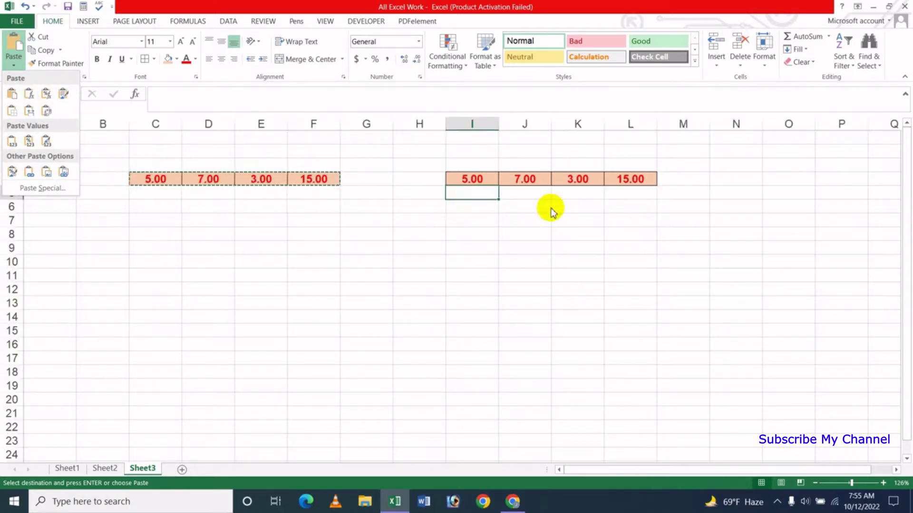
pyautogui.click(29, 95)
pyautogui.click(587, 262)
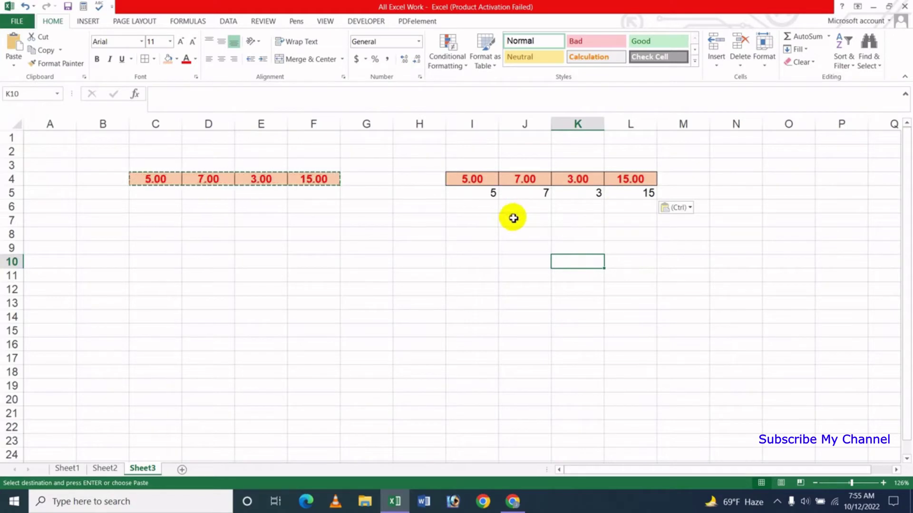
pyautogui.click(513, 218)
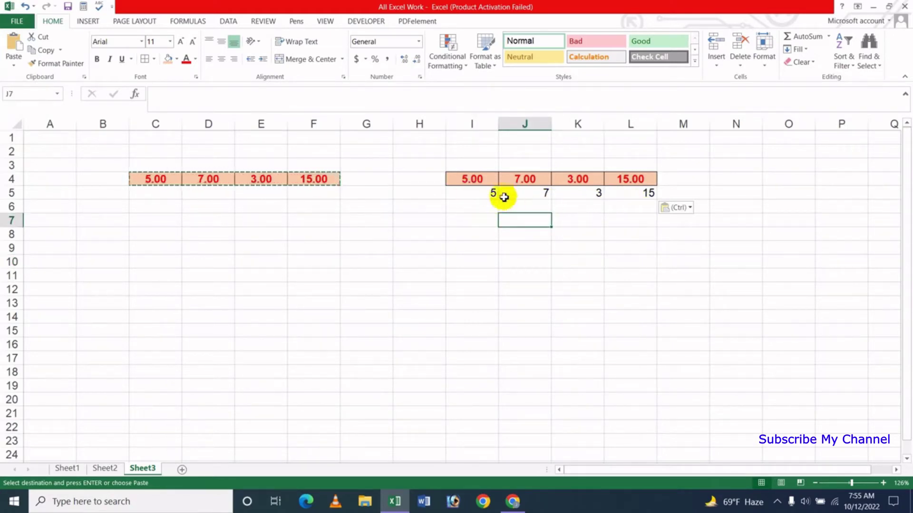
pyautogui.click(627, 197)
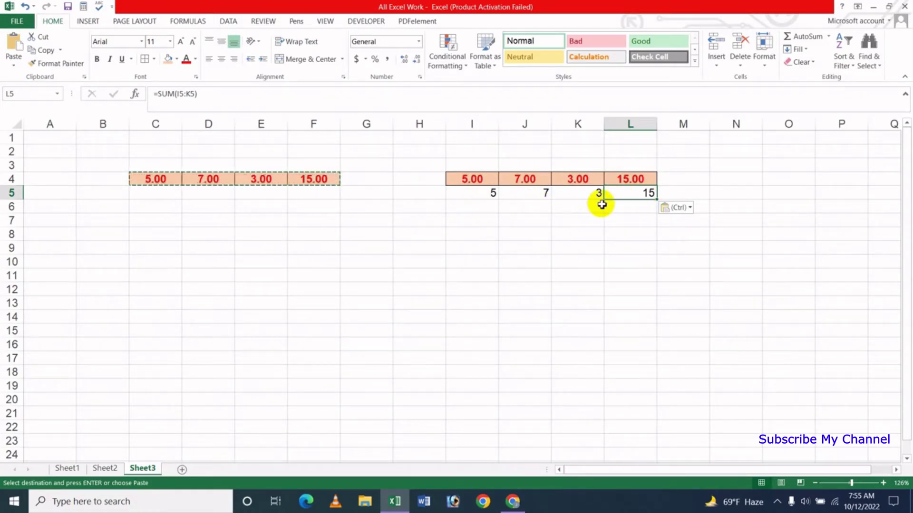
pyautogui.click(481, 198)
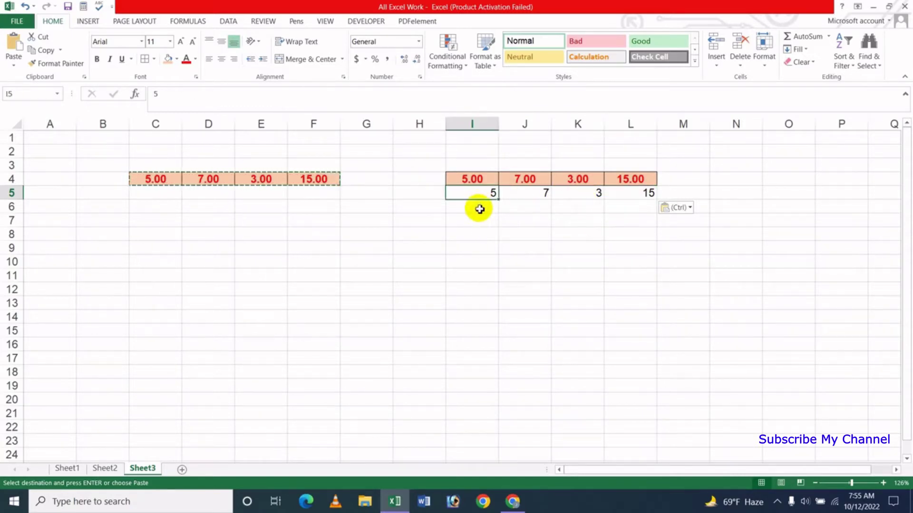
pyautogui.click(480, 209)
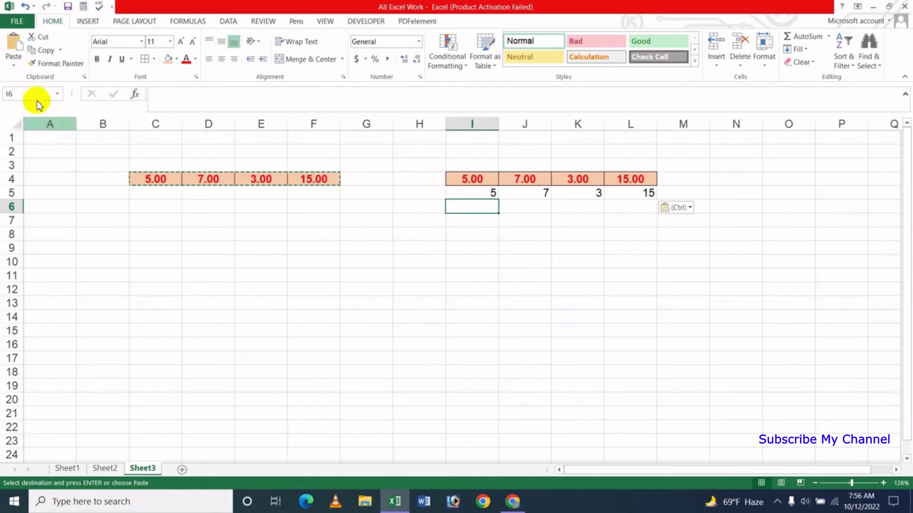
# Paste the copied row into I6:L6 as Formulas & Number Formatting
pyautogui.click(14, 61)
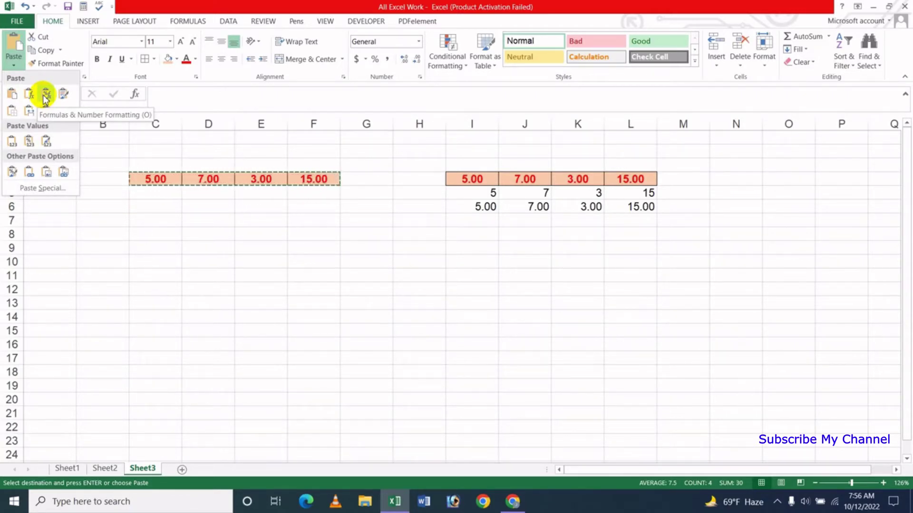
pyautogui.click(46, 97)
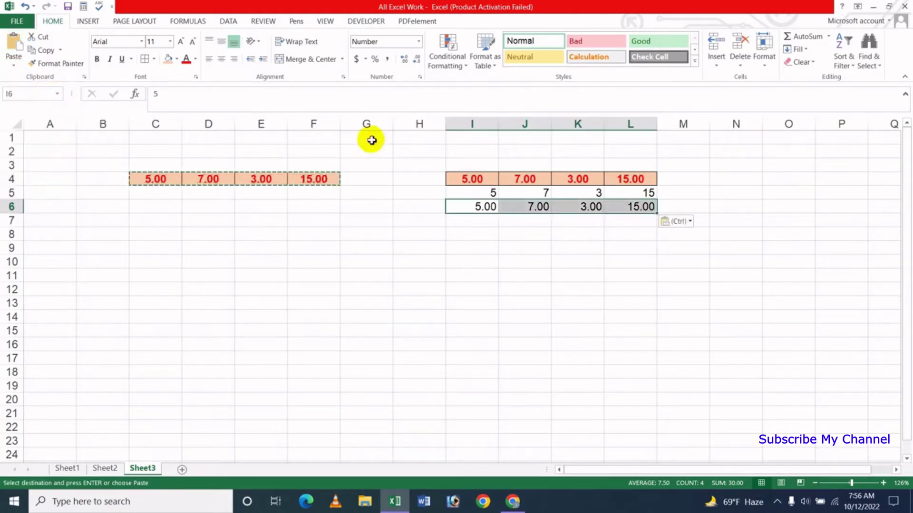
pyautogui.click(489, 247)
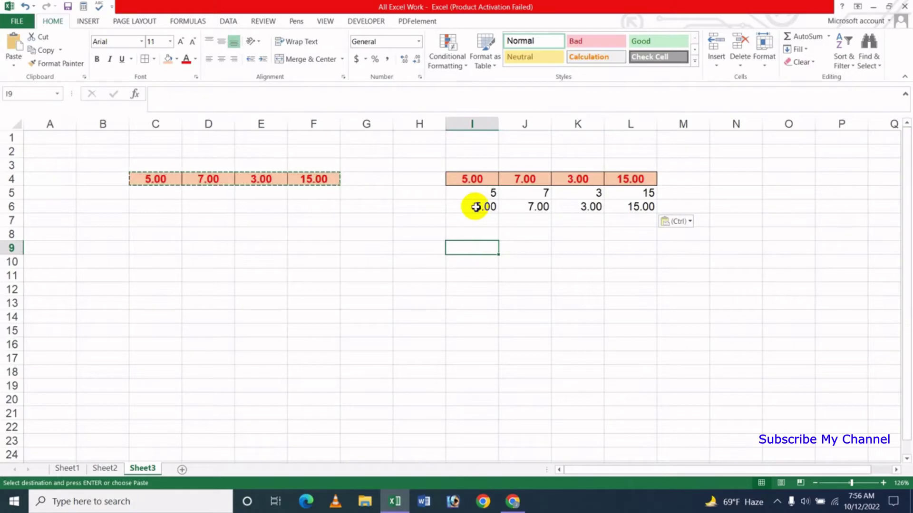
# Compare values and number formats of rows 5 and 6, and the =SUM formula in L6
pyautogui.click(481, 206)
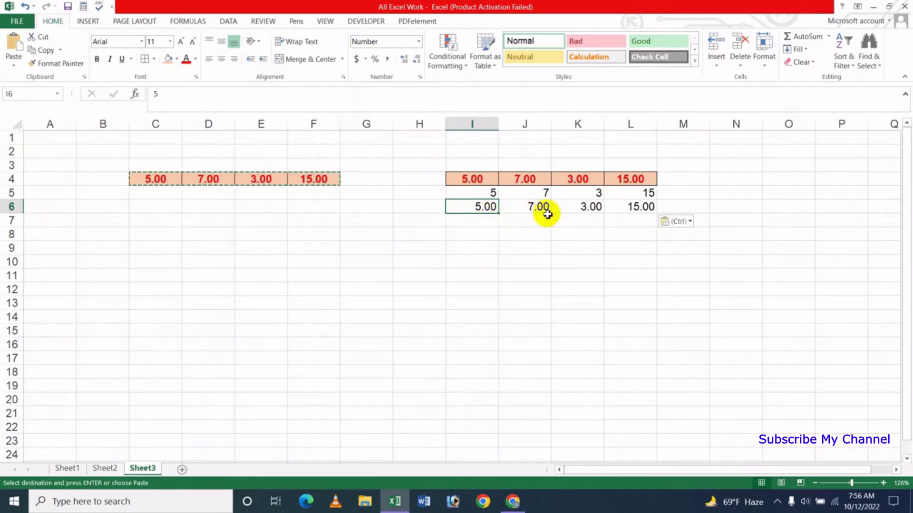
pyautogui.click(495, 195)
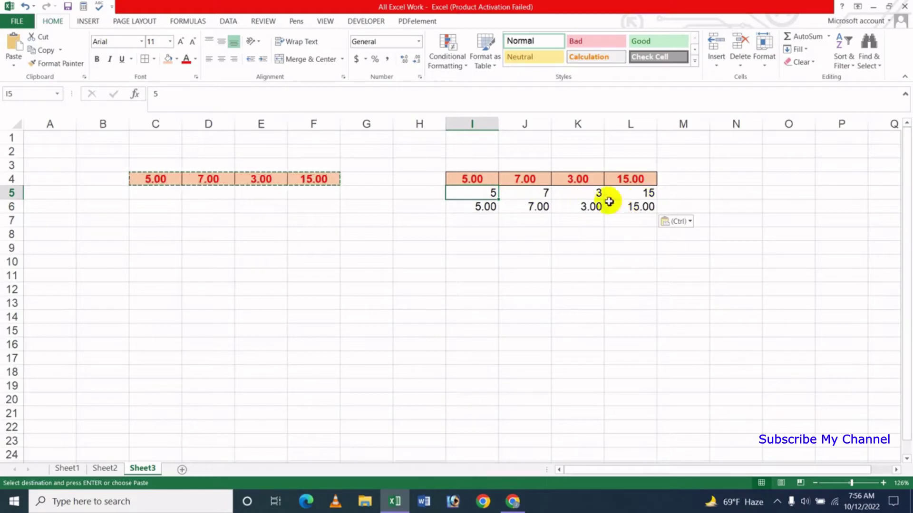
pyautogui.click(491, 214)
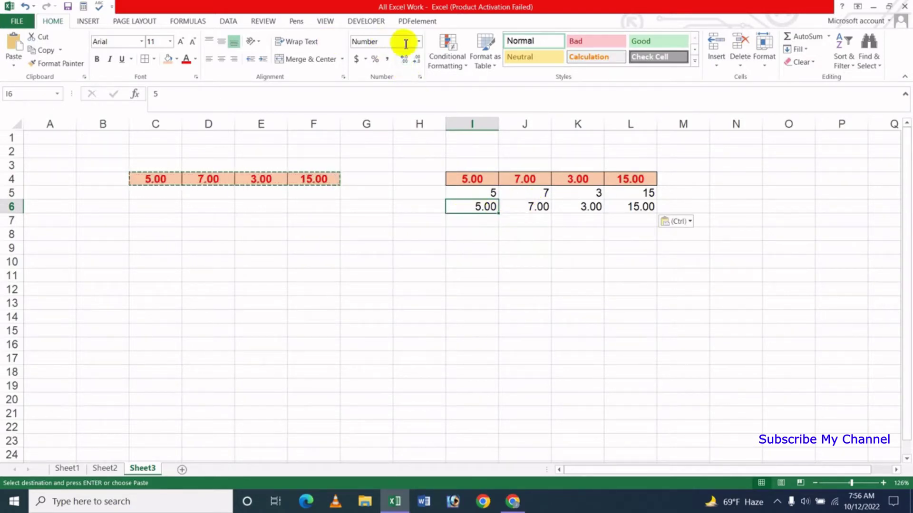
pyautogui.click(494, 193)
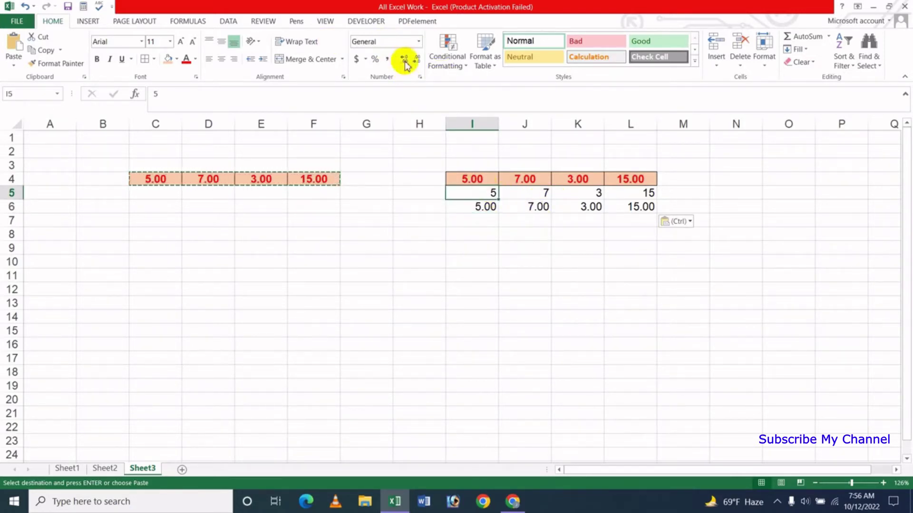
pyautogui.click(544, 195)
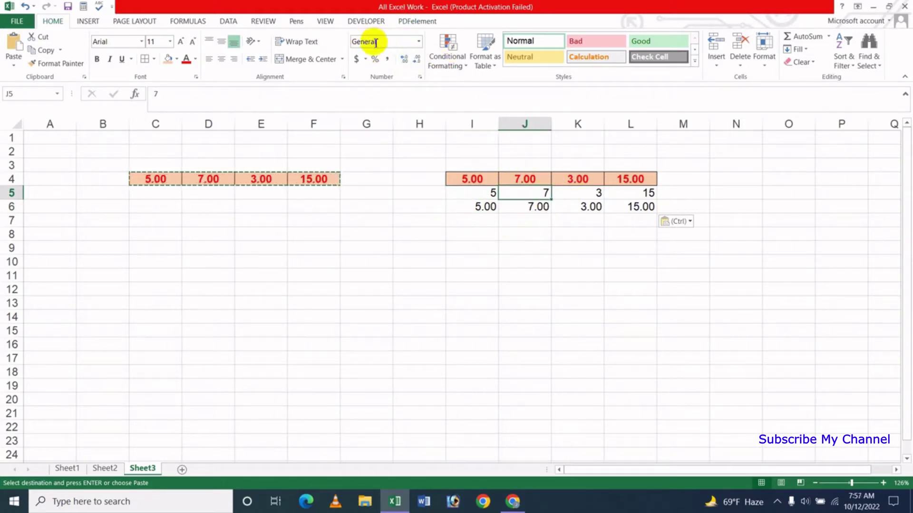
pyautogui.click(485, 207)
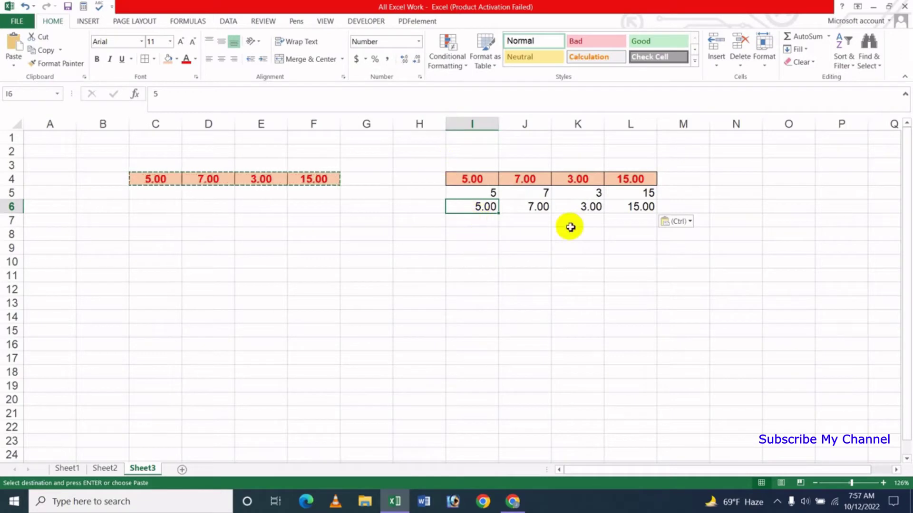
pyautogui.click(547, 212)
pyautogui.click(570, 210)
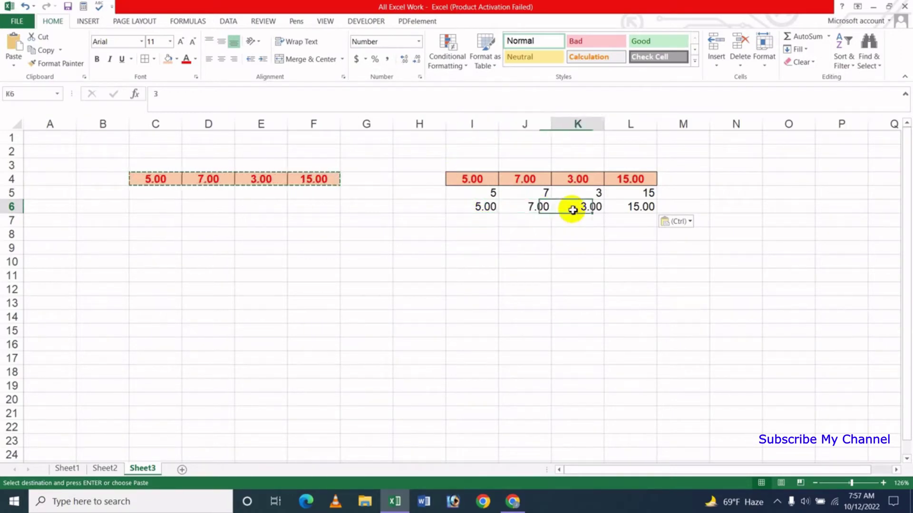
pyautogui.click(638, 206)
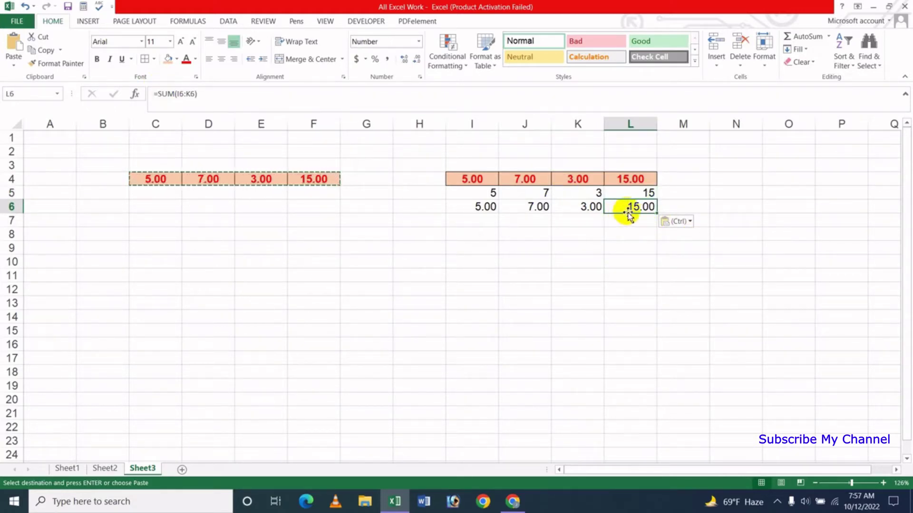
pyautogui.moveTo(469, 208); pyautogui.dragTo(622, 218)
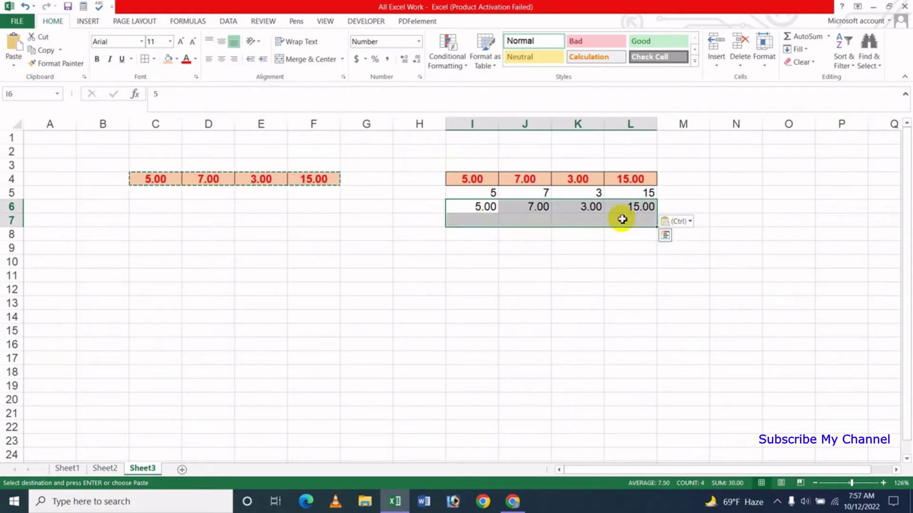
pyautogui.click(478, 259)
pyautogui.click(477, 220)
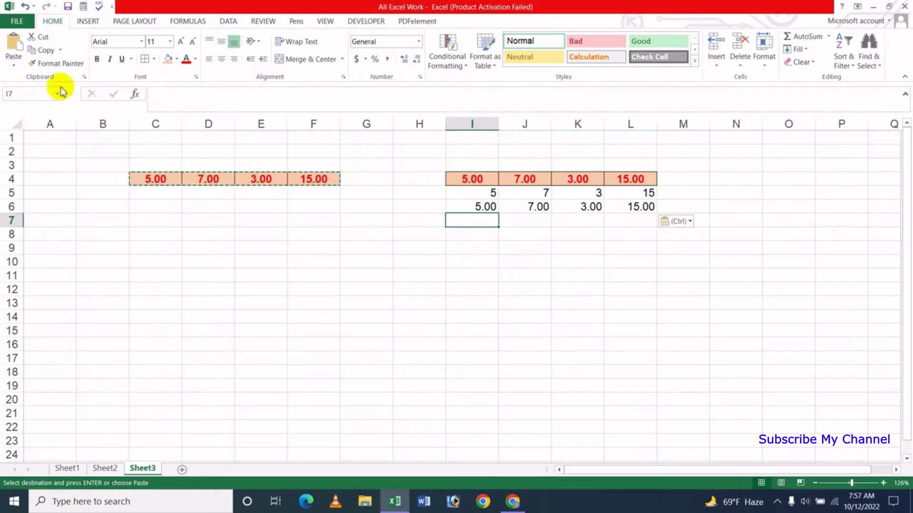
# Paste the copied row into I7:L7 with Keep Source Formatting
pyautogui.click(17, 69)
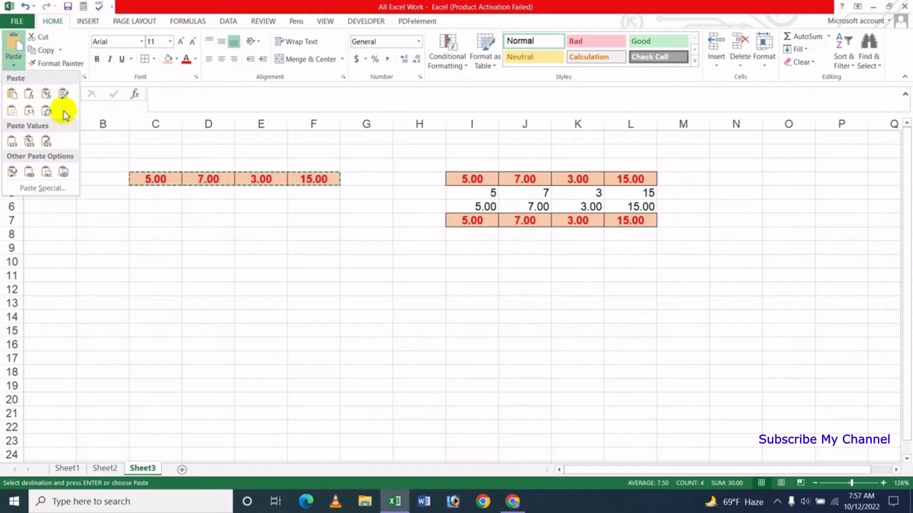
pyautogui.click(64, 94)
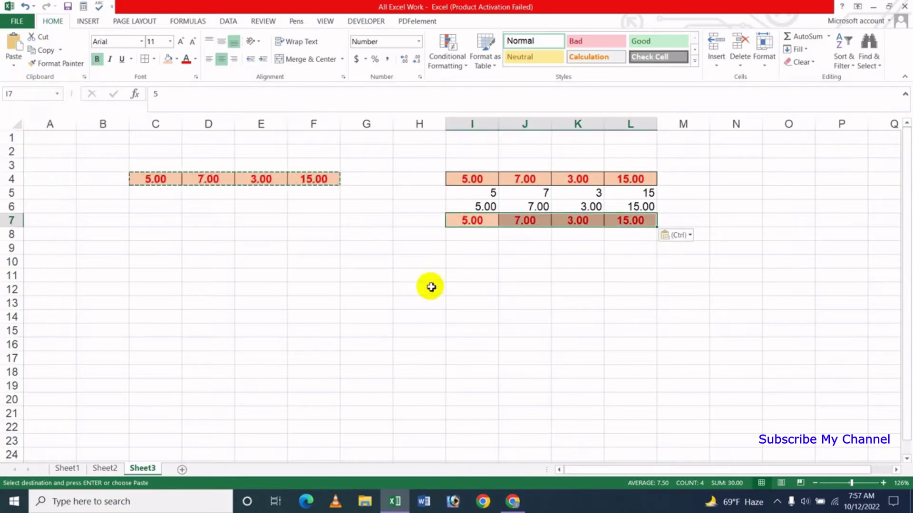
pyautogui.click(459, 276)
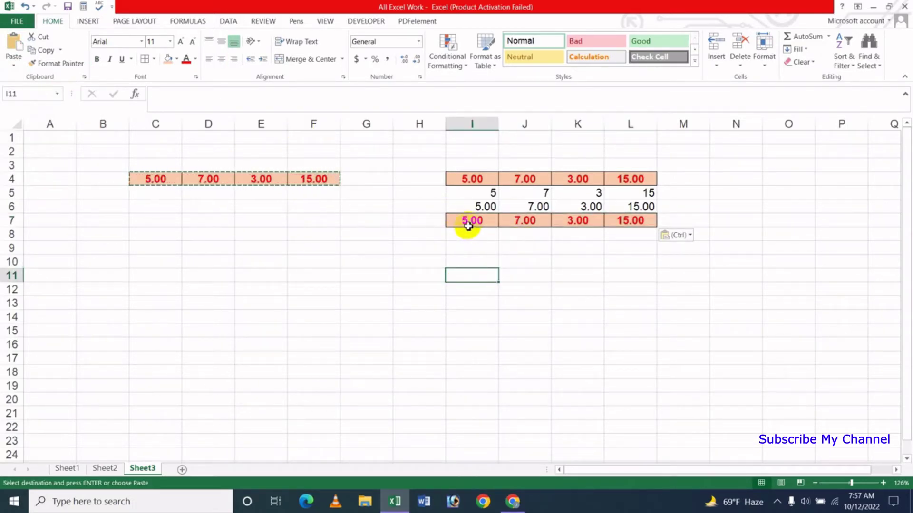
# Check the values in I7 and K7 and the SUM formula in L7
pyautogui.click(468, 227)
pyautogui.click(641, 232)
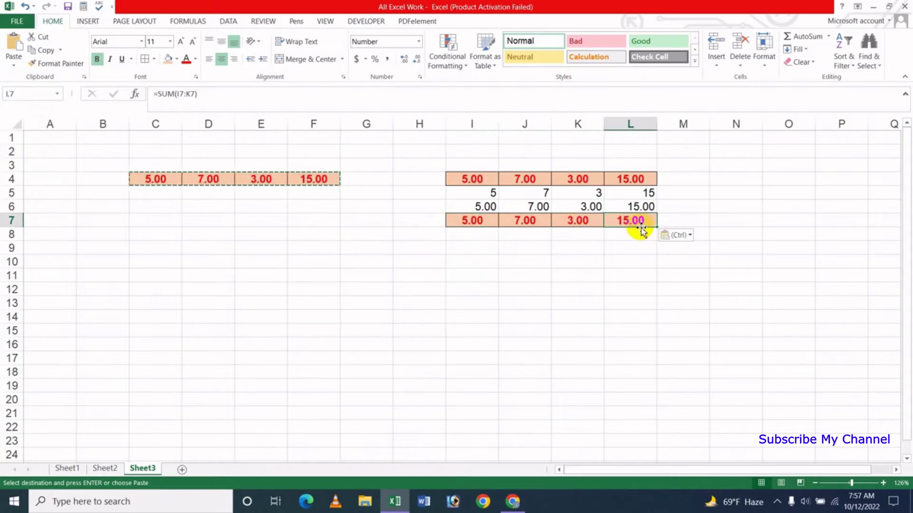
pyautogui.click(576, 228)
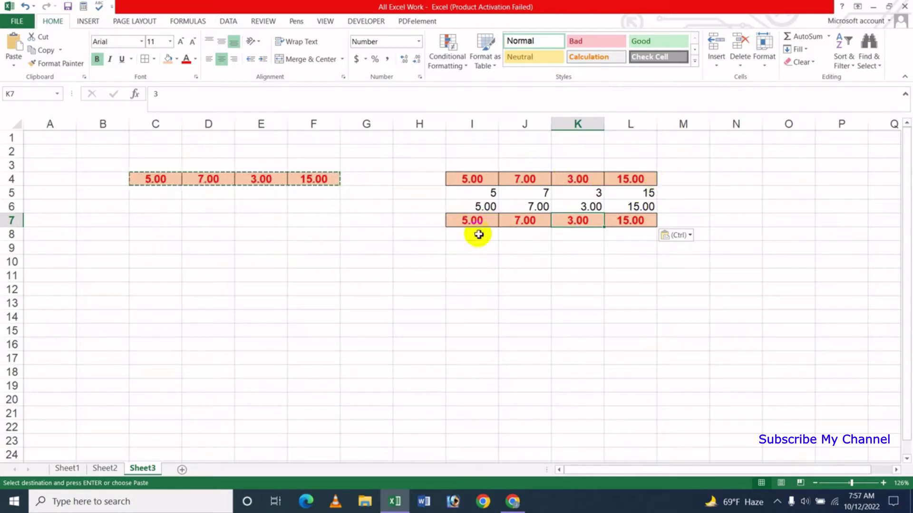
pyautogui.click(470, 222)
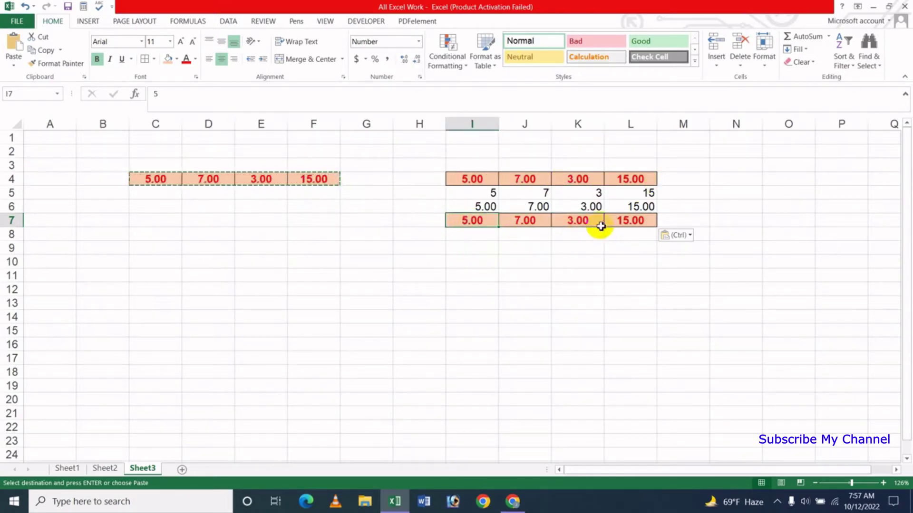
pyautogui.click(614, 224)
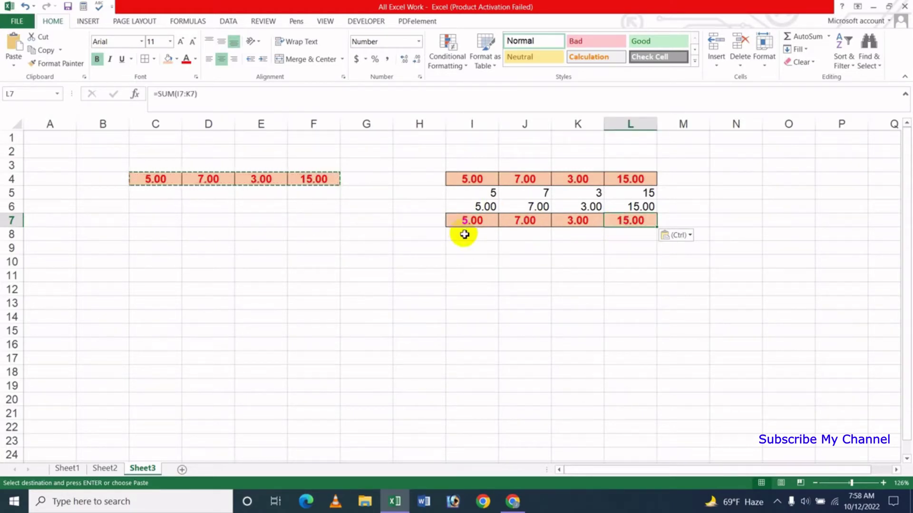
pyautogui.click(465, 235)
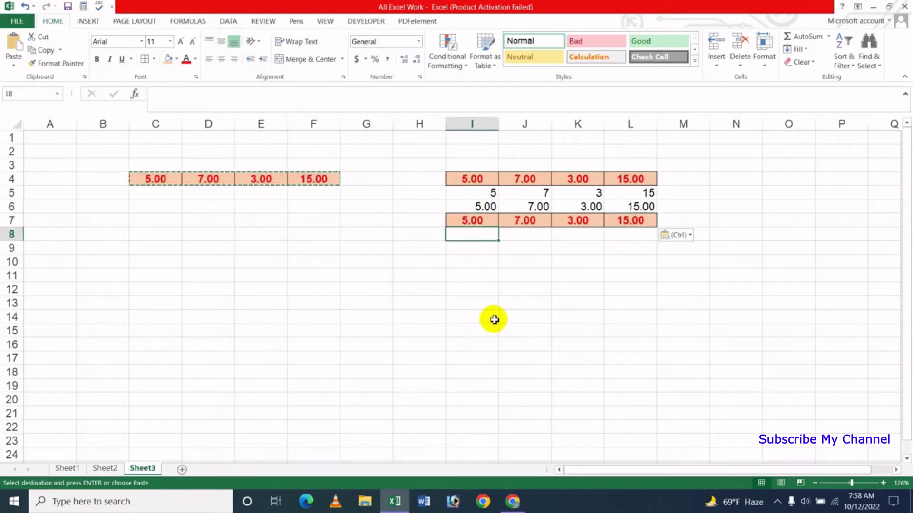
# Paste the copied row into I8:L8 without borders, then check the value in I8
pyautogui.click(11, 67)
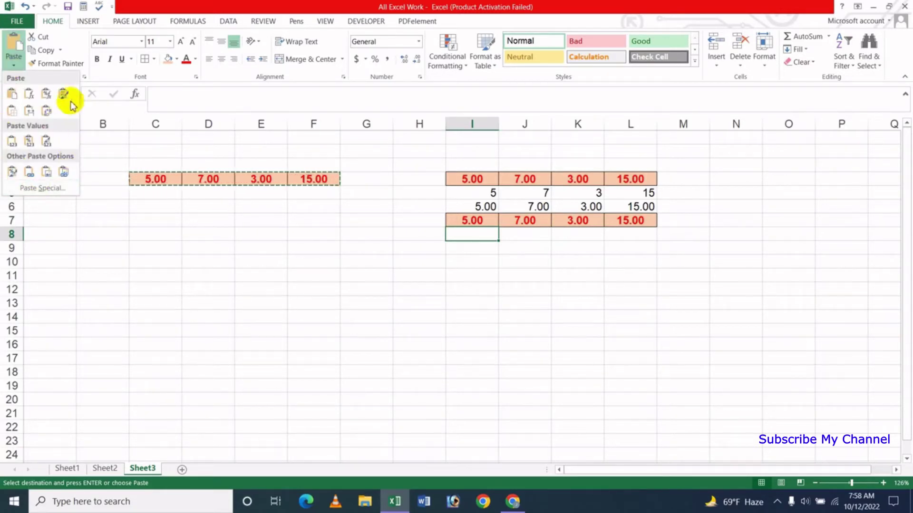
pyautogui.click(12, 114)
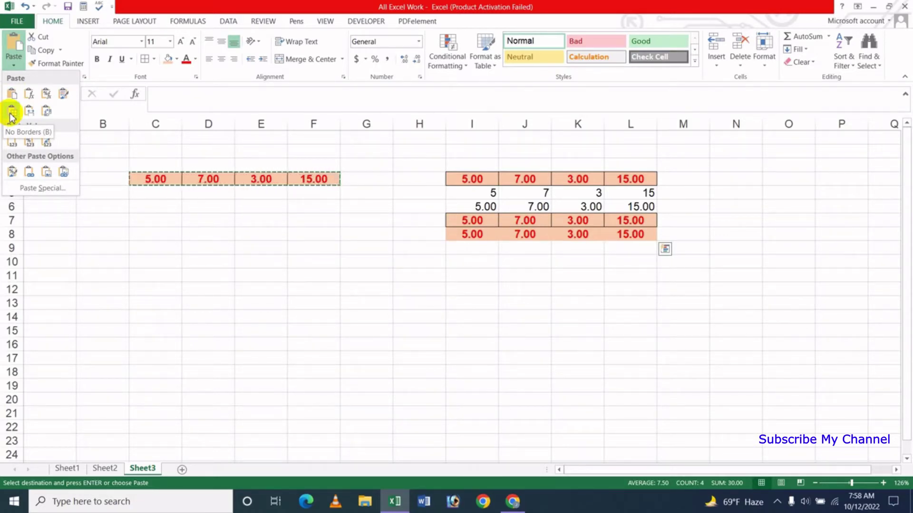
pyautogui.click(11, 114)
pyautogui.click(402, 290)
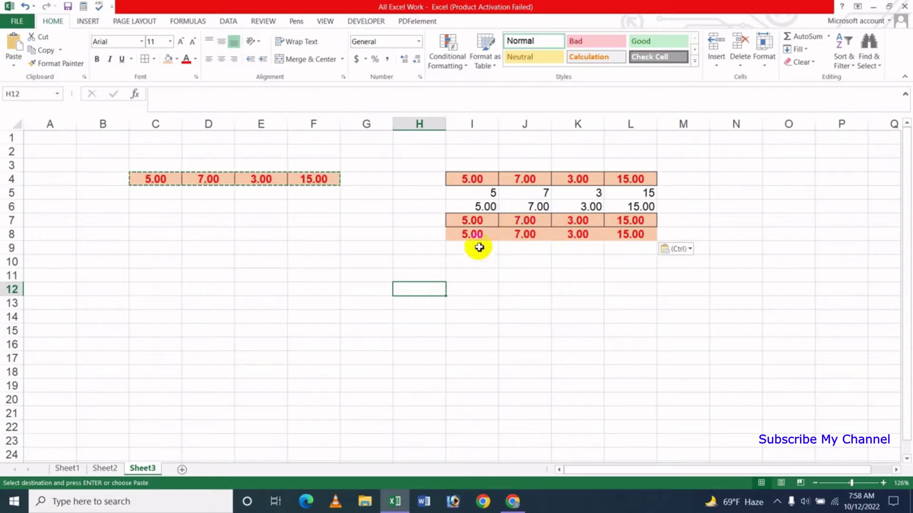
pyautogui.click(458, 234)
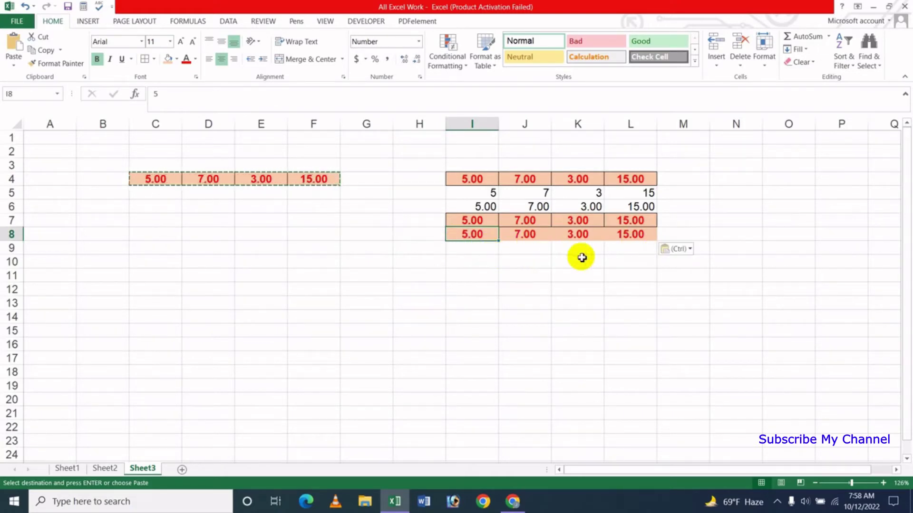
pyautogui.click(480, 252)
# Preview the Keep Source Column Widths paste, cancel it, and compare the widths of columns C and I
pyautogui.click(16, 69)
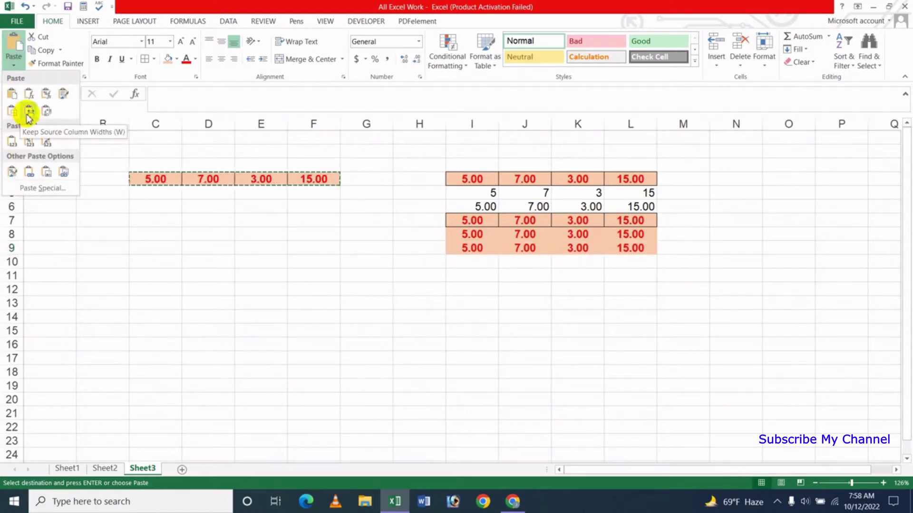
pyautogui.click(29, 114)
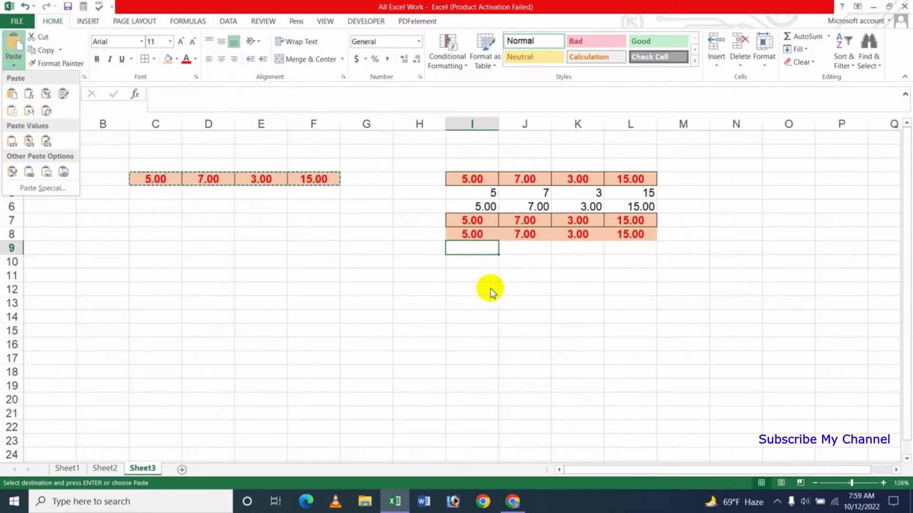
pyautogui.click(413, 279)
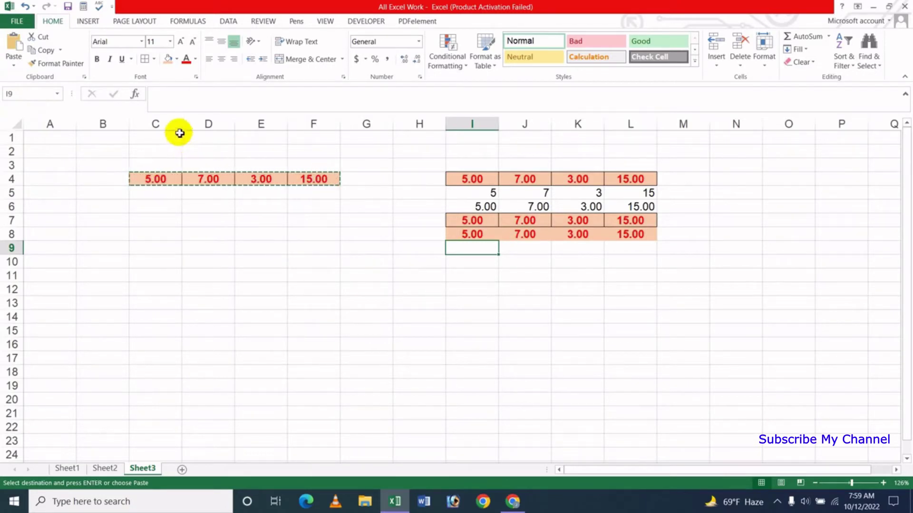
pyautogui.moveTo(181, 125); pyautogui.dragTo(181, 125)
pyautogui.moveTo(500, 121); pyautogui.dragTo(500, 122)
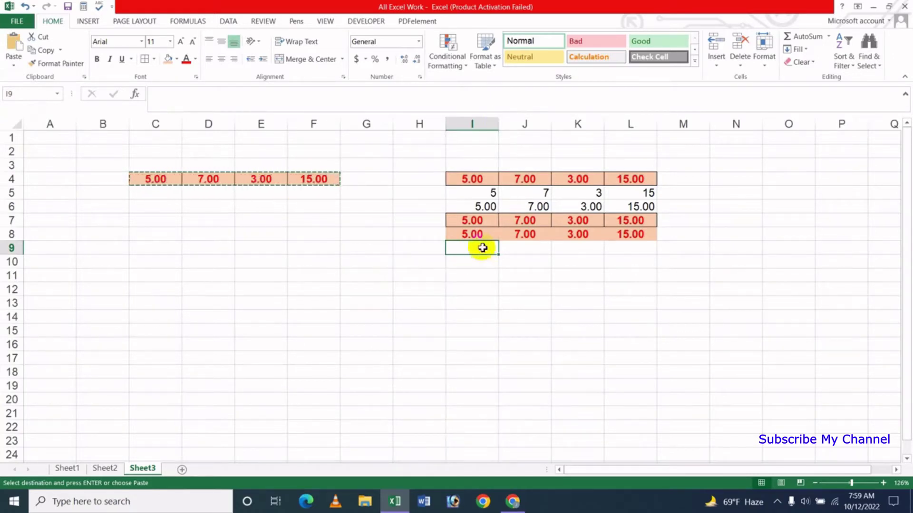
pyautogui.click(470, 288)
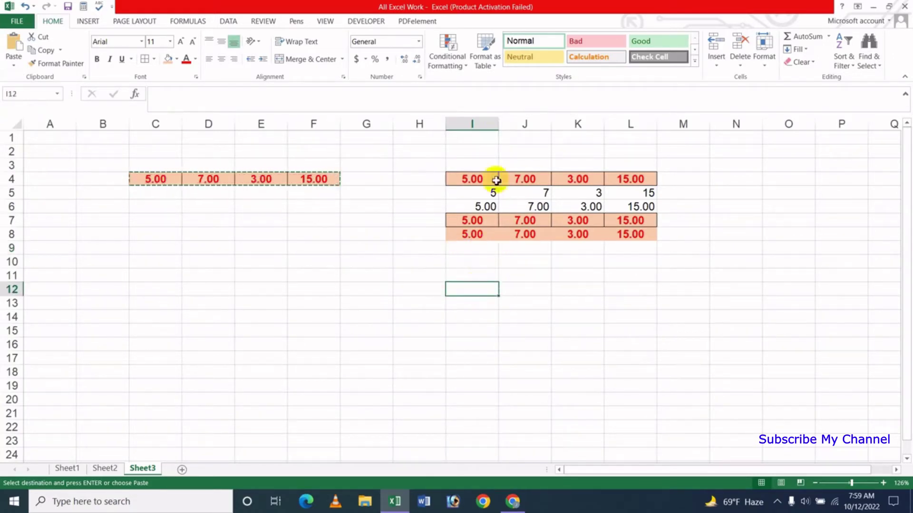
# Widen columns I, K and L of the right-hand block and compare the new width with column C
pyautogui.moveTo(503, 128); pyautogui.dragTo(583, 123)
pyautogui.moveTo(642, 125); pyautogui.dragTo(713, 128)
pyautogui.click(587, 276)
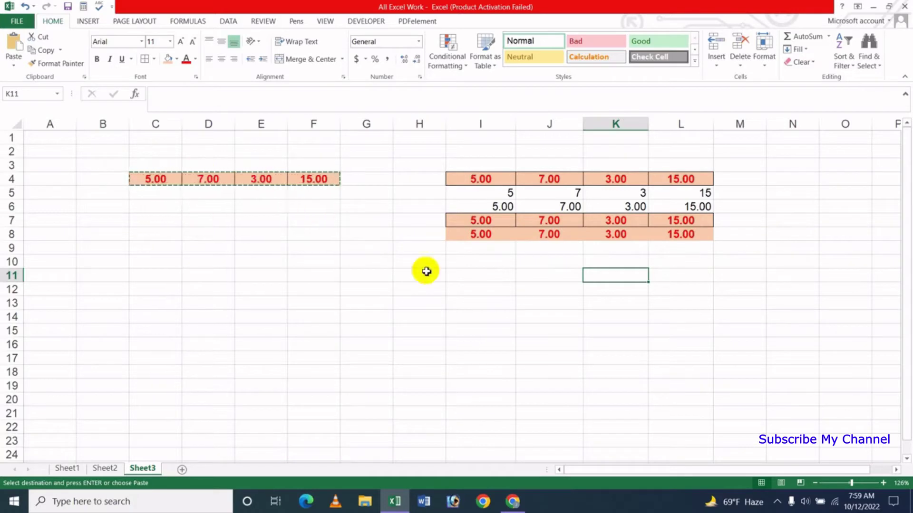
pyautogui.click(471, 254)
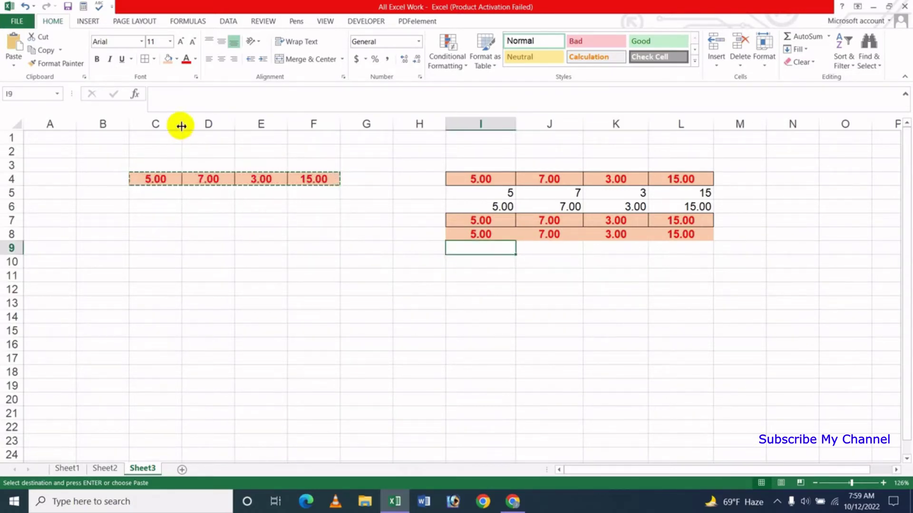
pyautogui.moveTo(181, 125); pyautogui.dragTo(181, 126)
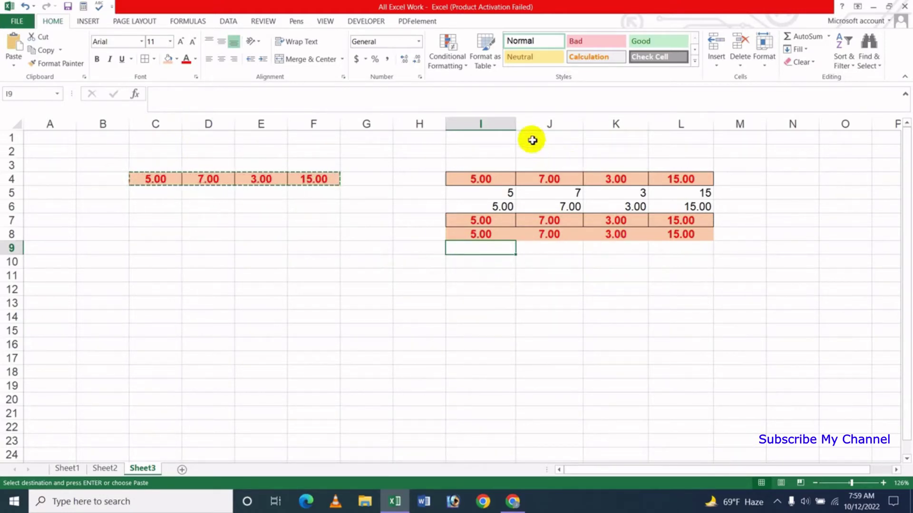
pyautogui.moveTo(515, 128); pyautogui.dragTo(515, 127)
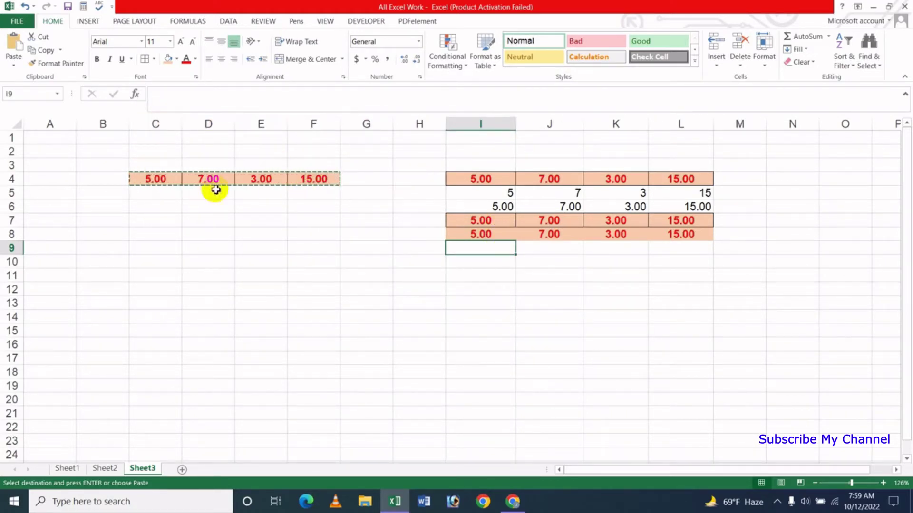
pyautogui.click(485, 261)
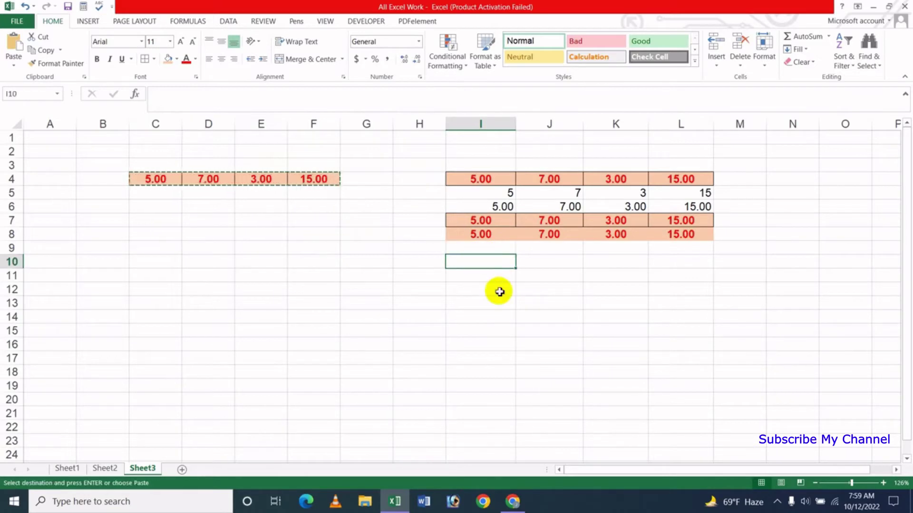
# Paste the copied C4:F4 row into I9:L9 with Keep Source Column Widths
pyautogui.click(480, 249)
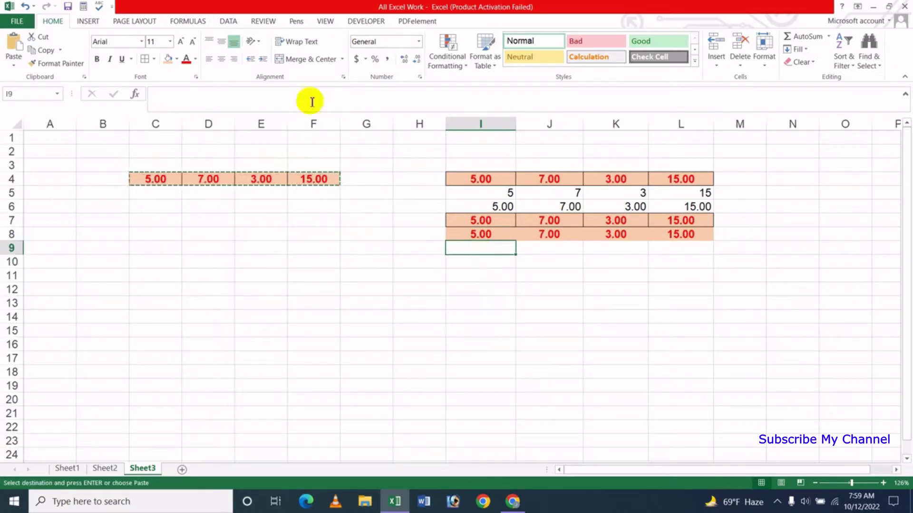
pyautogui.click(13, 71)
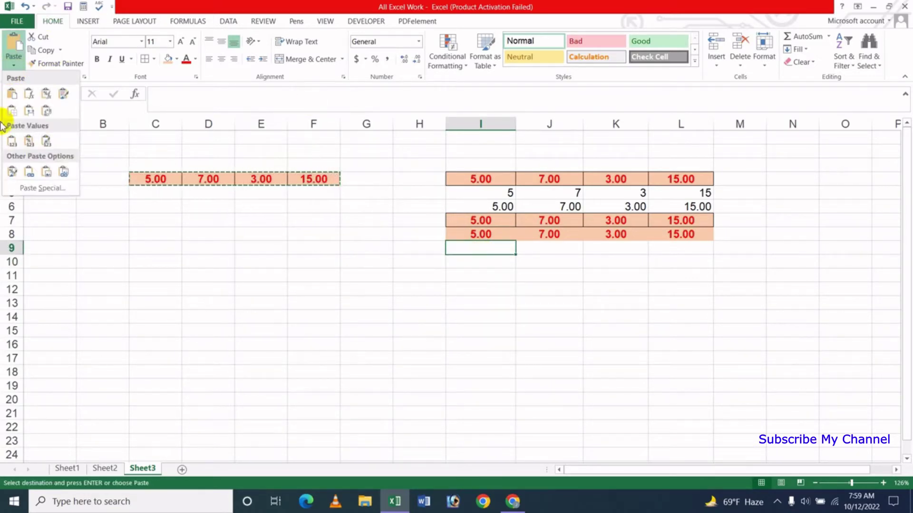
pyautogui.click(29, 114)
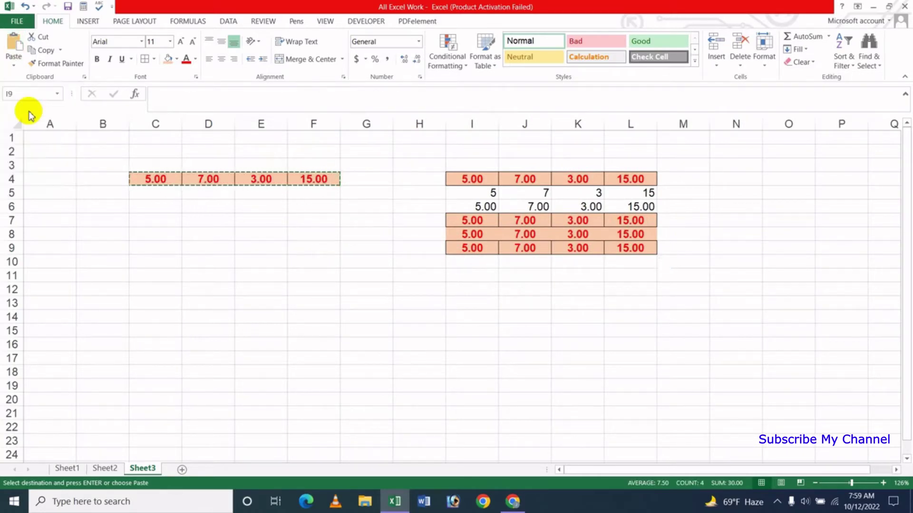
pyautogui.click(481, 289)
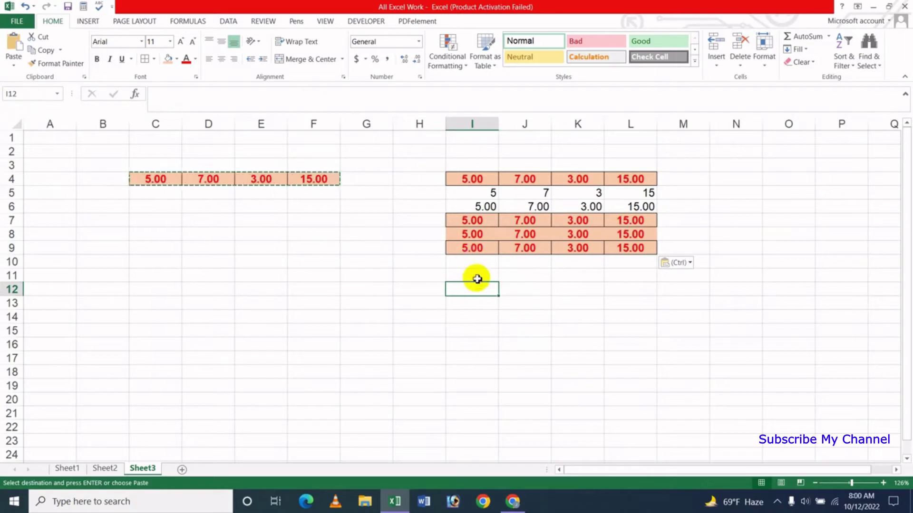
# Confirm that columns I and J now match column C's 8.10 width
pyautogui.click(180, 124)
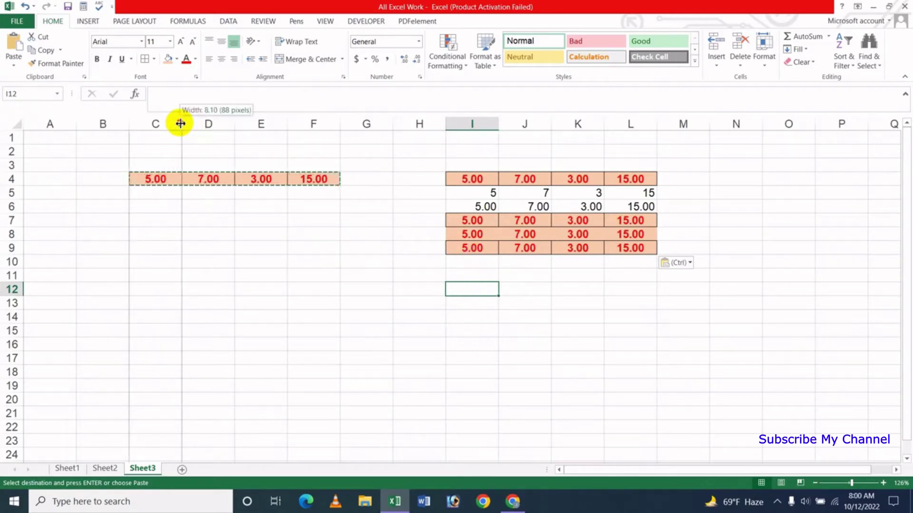
pyautogui.click(497, 125)
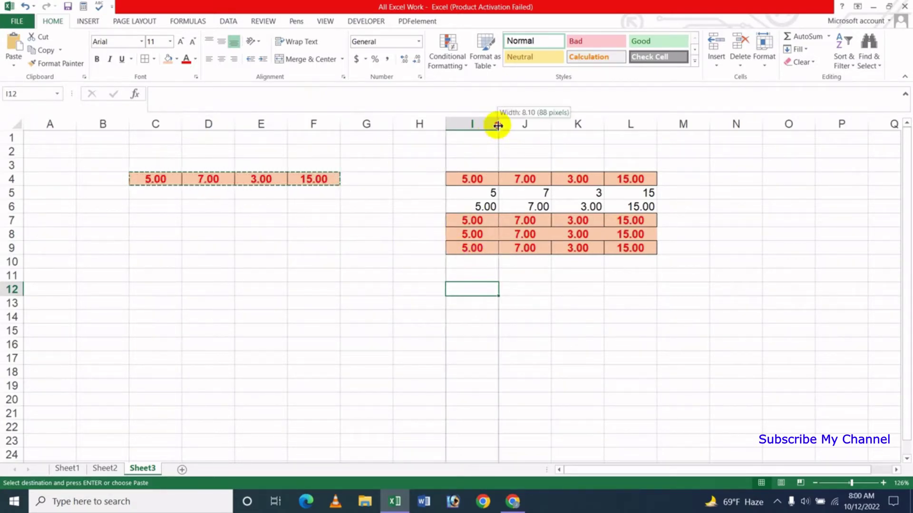
pyautogui.click(552, 124)
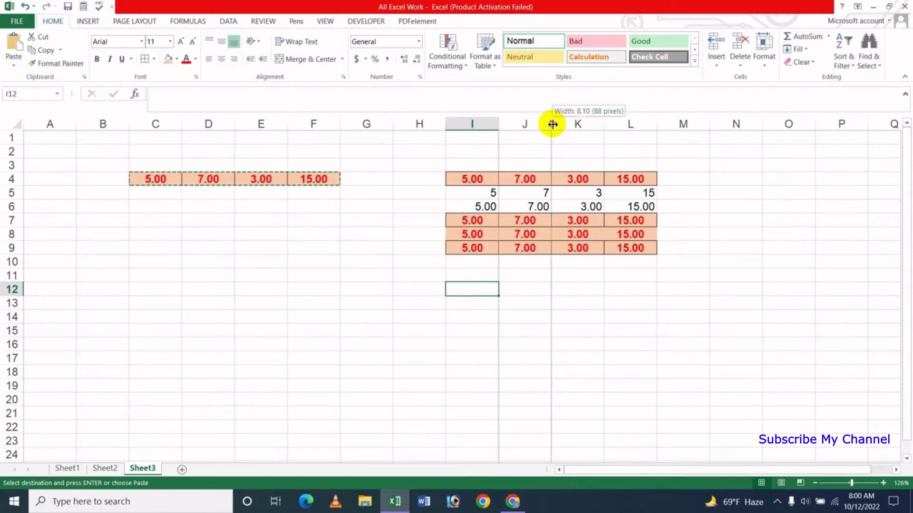
pyautogui.click(517, 275)
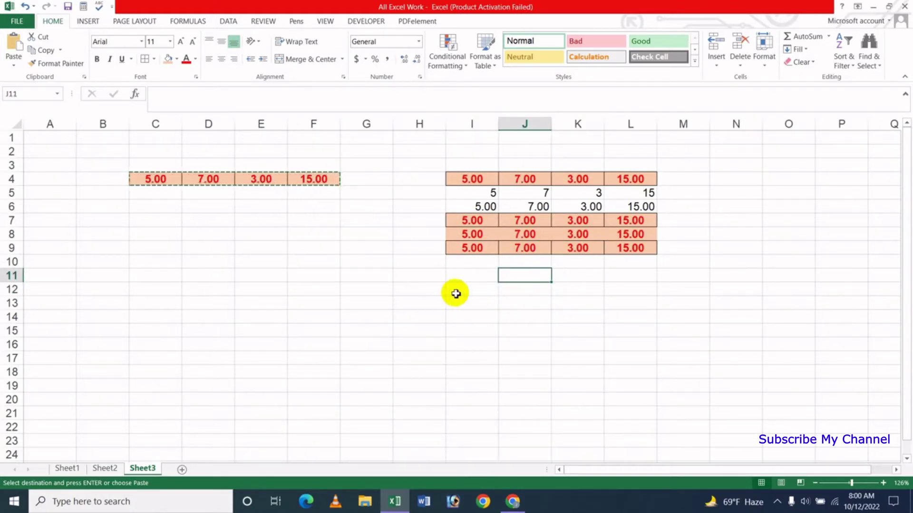
pyautogui.click(477, 263)
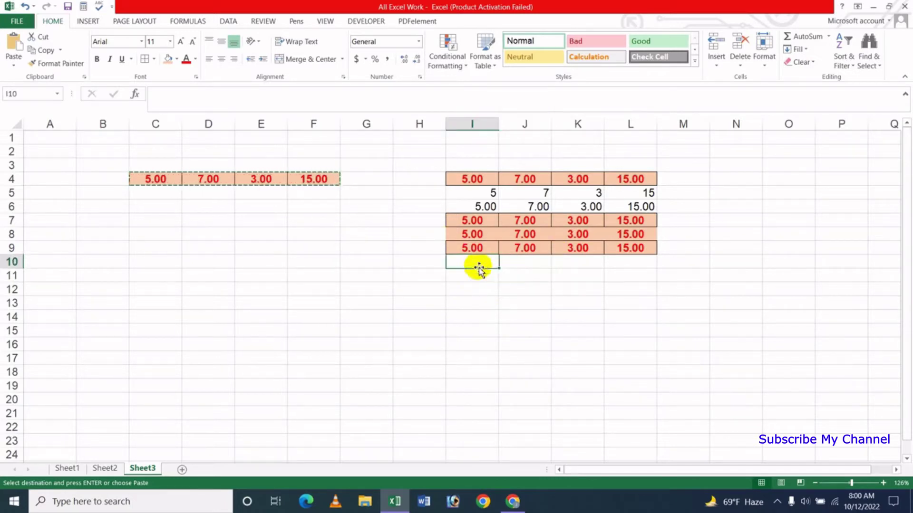
# Paste the C4:F4 row transposed into C14:C17 and select the new vertical list
pyautogui.click(15, 69)
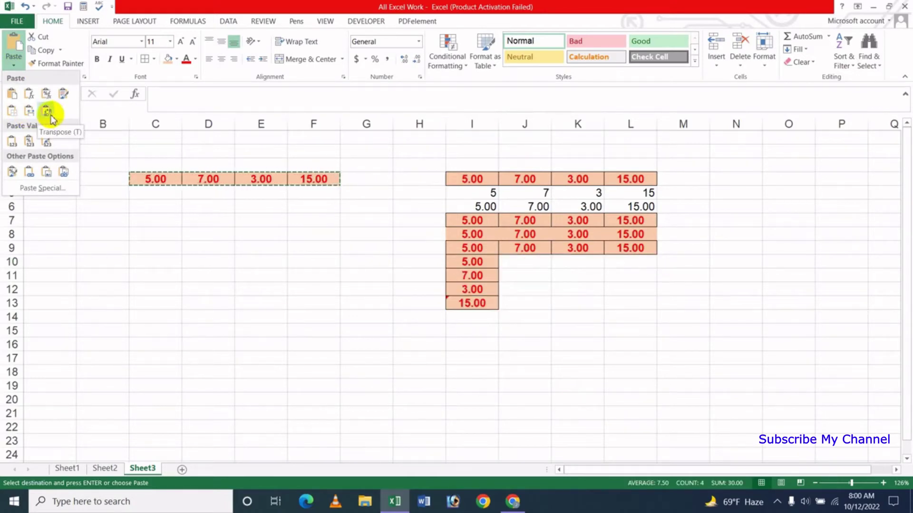
pyautogui.click(512, 329)
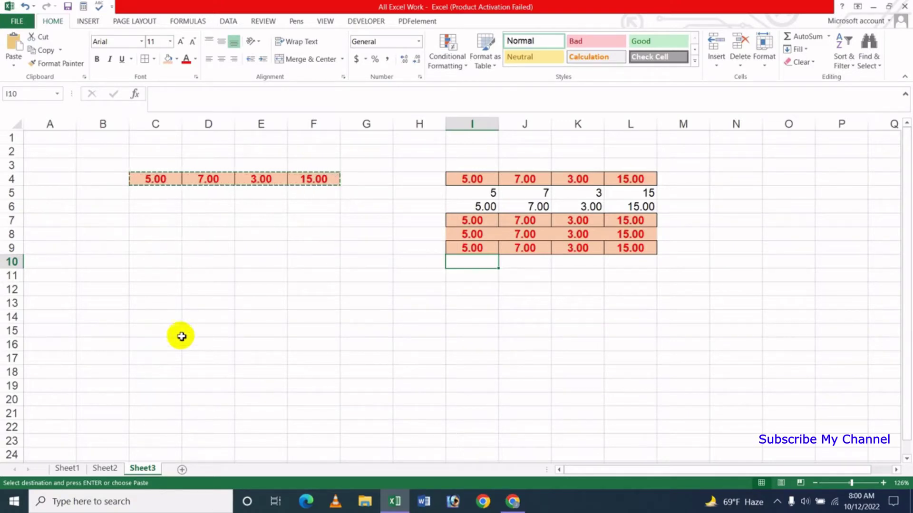
pyautogui.click(162, 319)
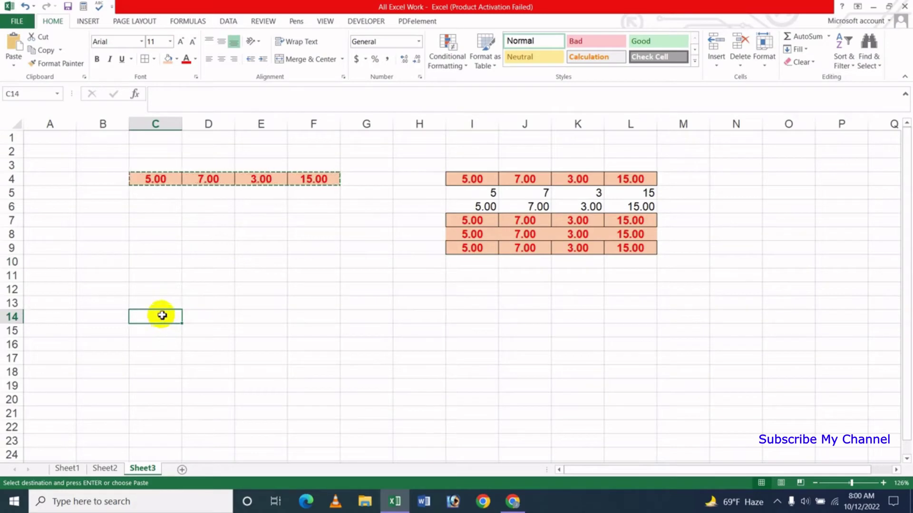
pyautogui.click(14, 67)
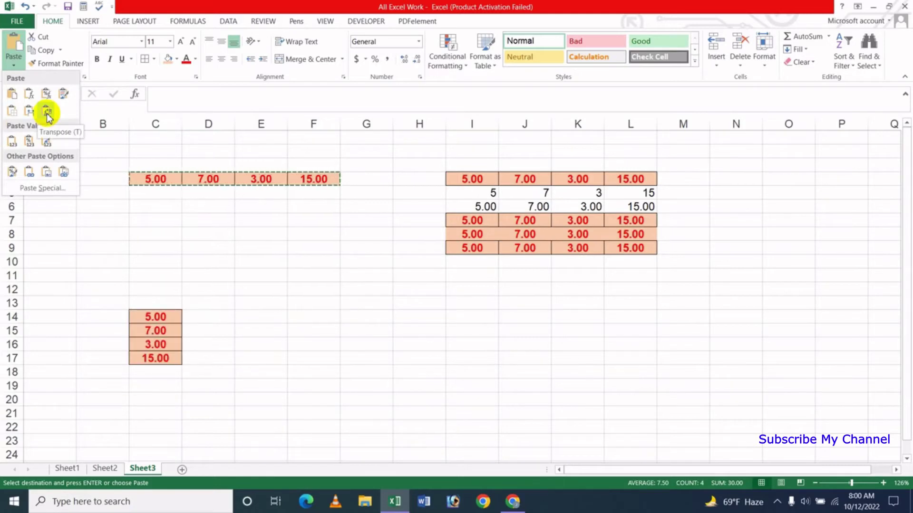
pyautogui.click(47, 112)
pyautogui.click(224, 317)
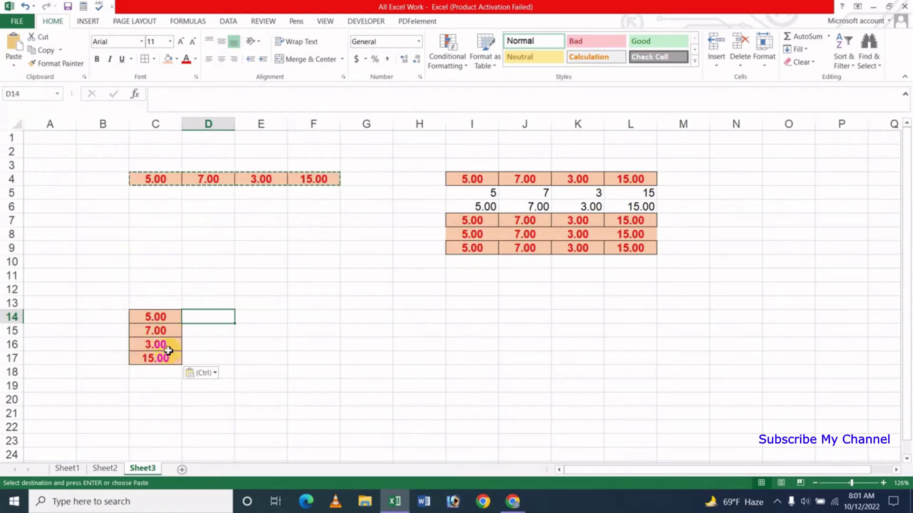
pyautogui.moveTo(164, 317); pyautogui.dragTo(163, 358)
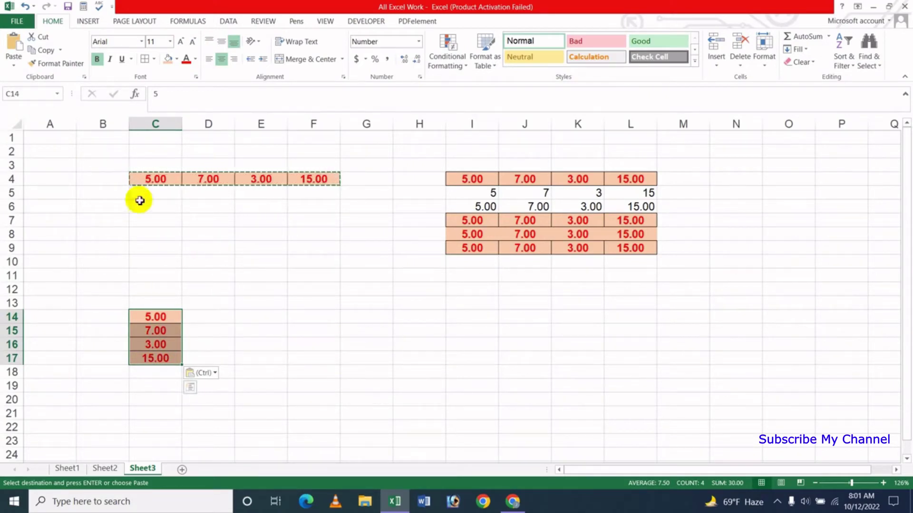
# Copy C14:C17, paste it transposed into F14:I14, and clear the copy marquee
pyautogui.click(46, 50)
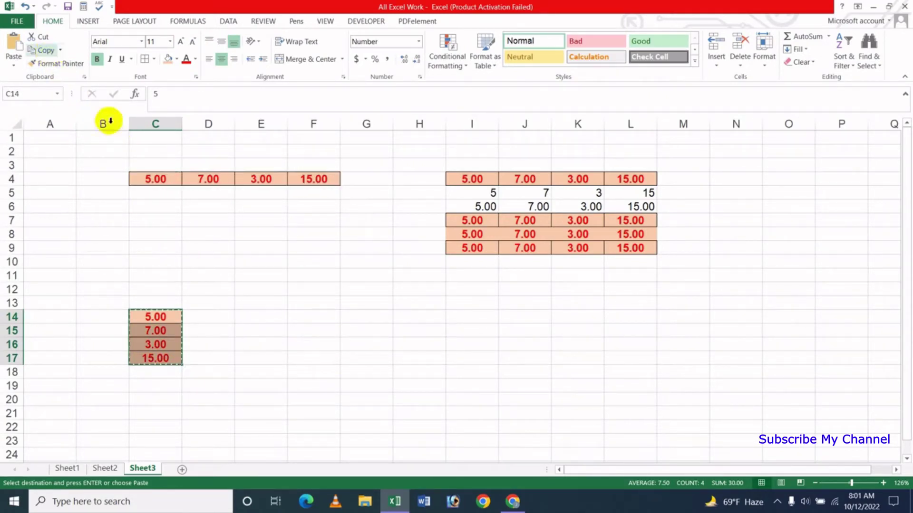
pyautogui.click(311, 320)
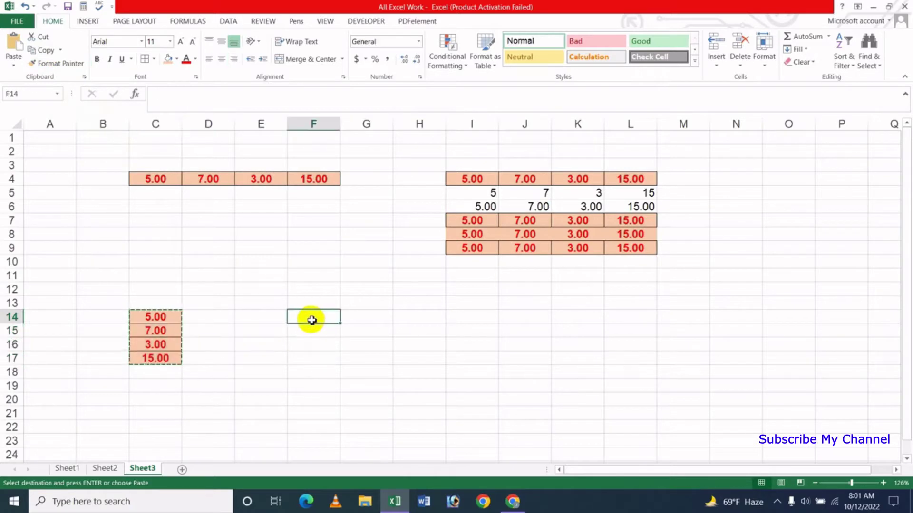
pyautogui.click(14, 64)
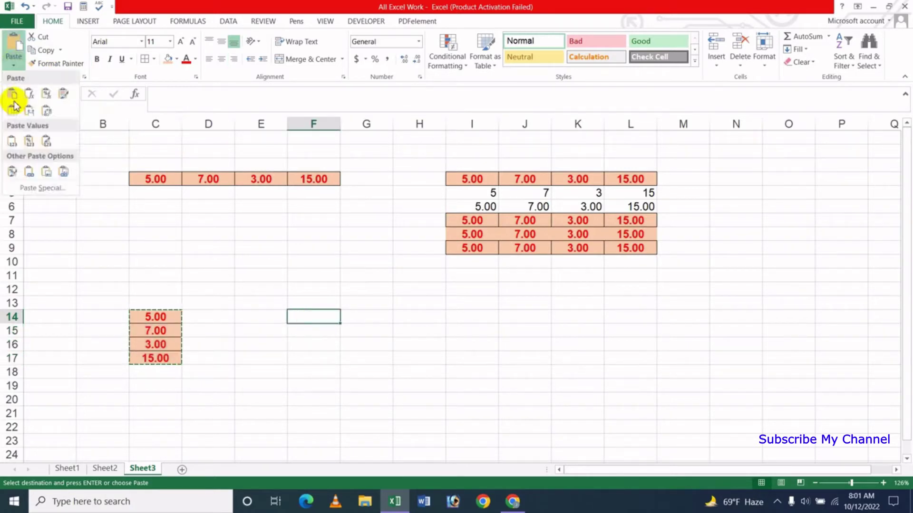
pyautogui.click(47, 112)
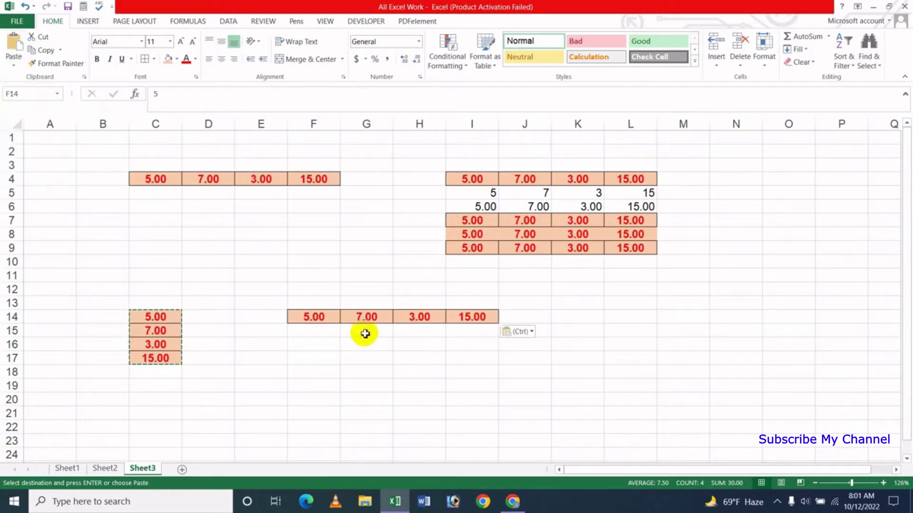
pyautogui.click(359, 356)
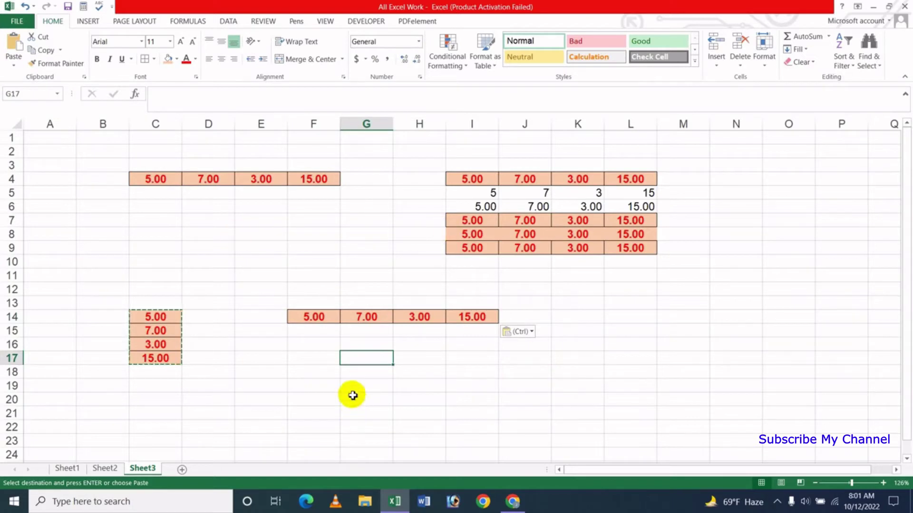
pyautogui.press('Escape')
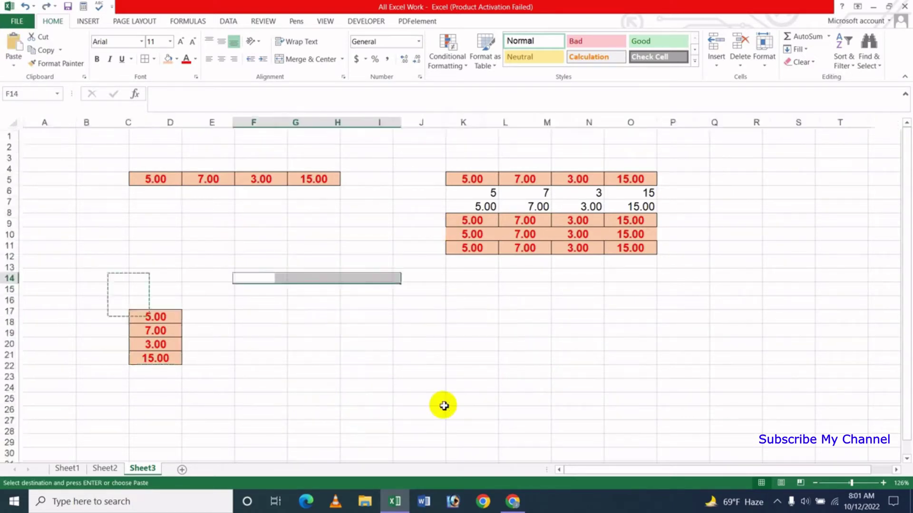
# Paste only the values of C4:F4 into G15:J15, then check G15 and J15
pyautogui.click(356, 335)
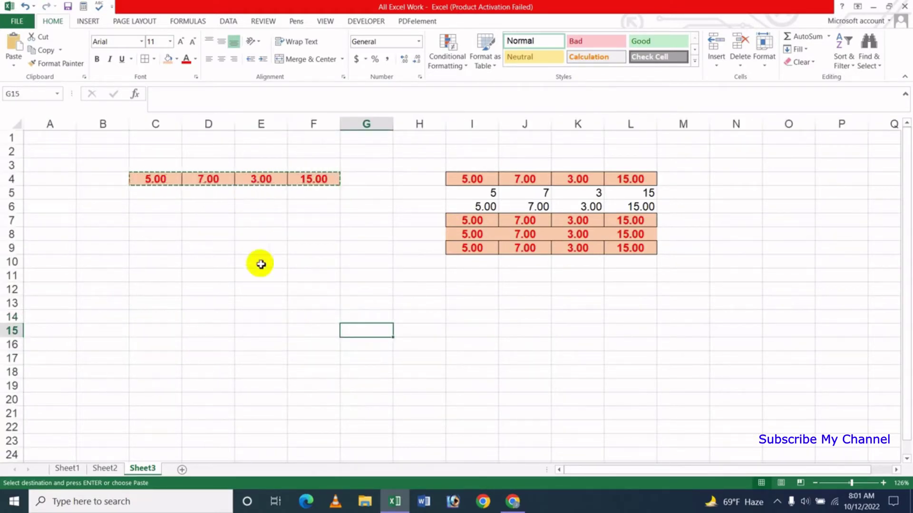
pyautogui.click(14, 67)
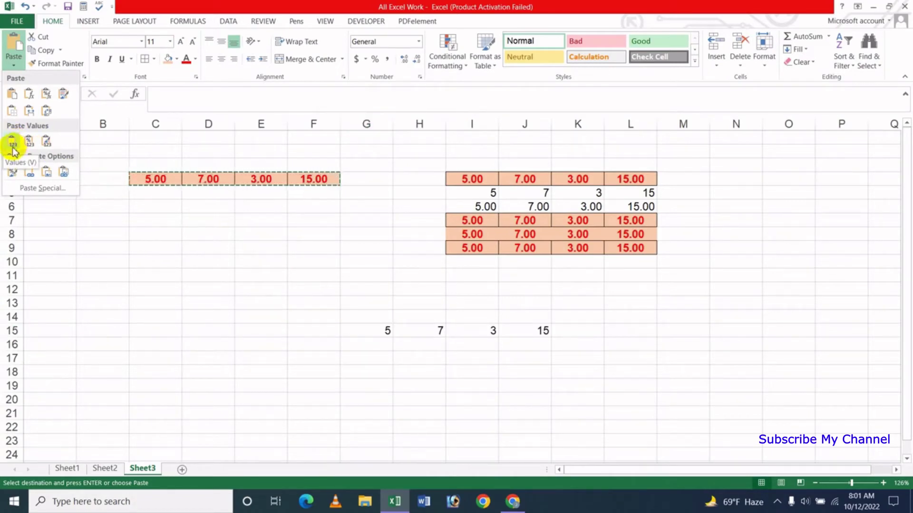
pyautogui.click(12, 151)
pyautogui.click(400, 384)
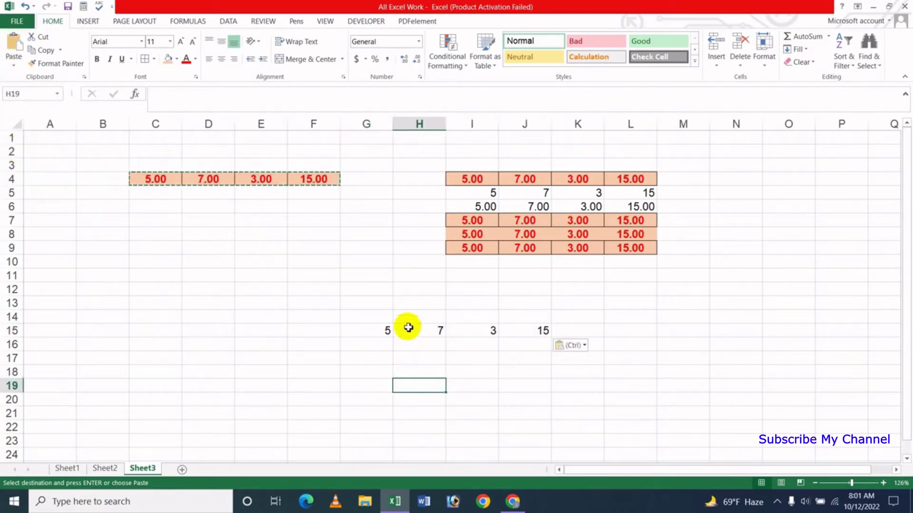
pyautogui.click(376, 333)
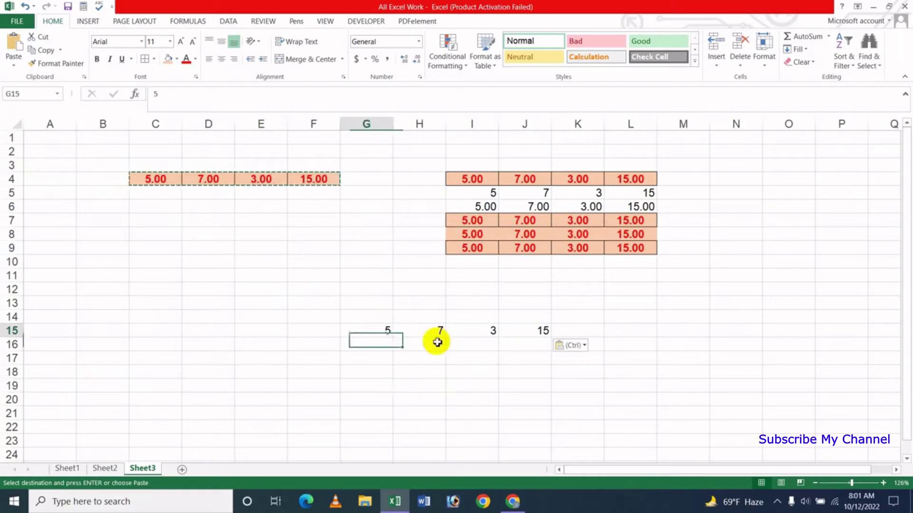
pyautogui.click(541, 331)
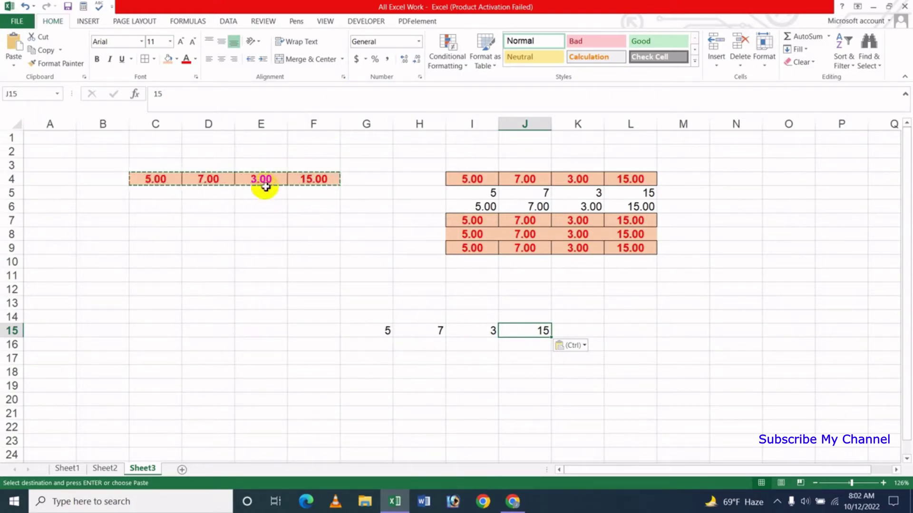
pyautogui.click(269, 183)
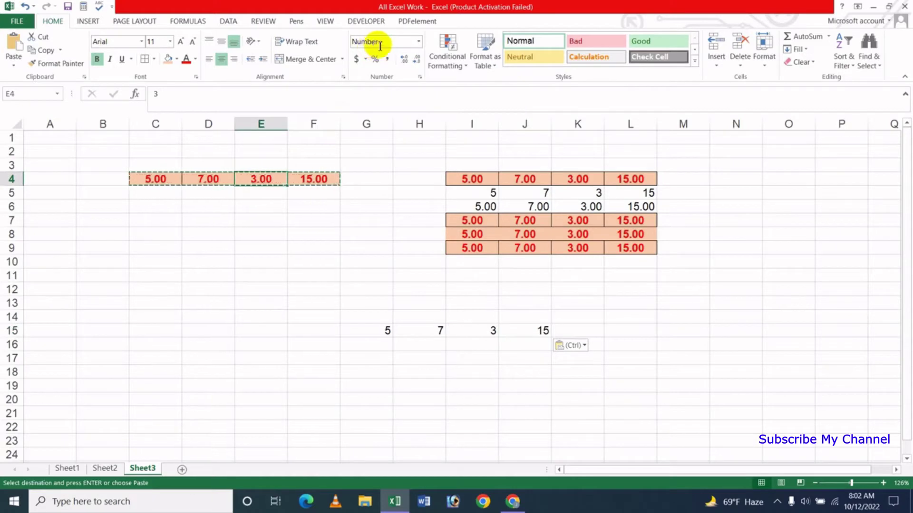
pyautogui.click(379, 333)
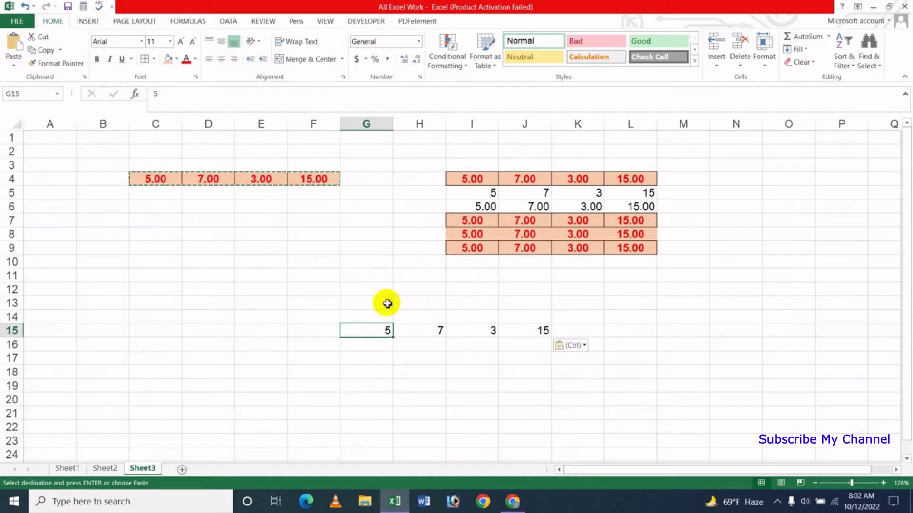
pyautogui.click(430, 323)
pyautogui.click(373, 331)
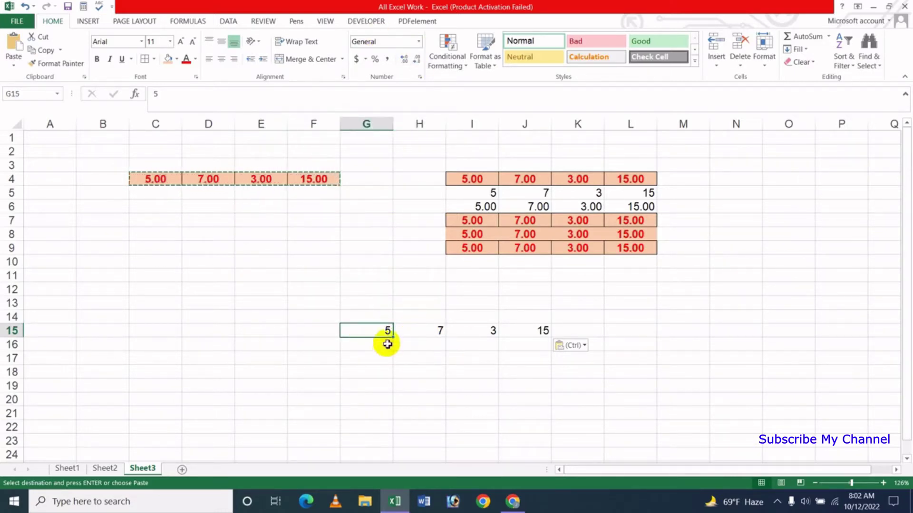
pyautogui.click(317, 183)
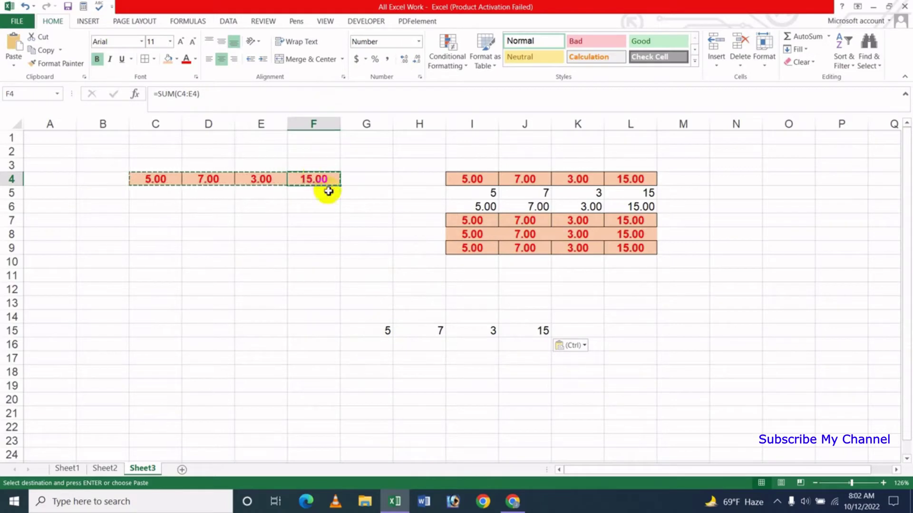
pyautogui.click(518, 331)
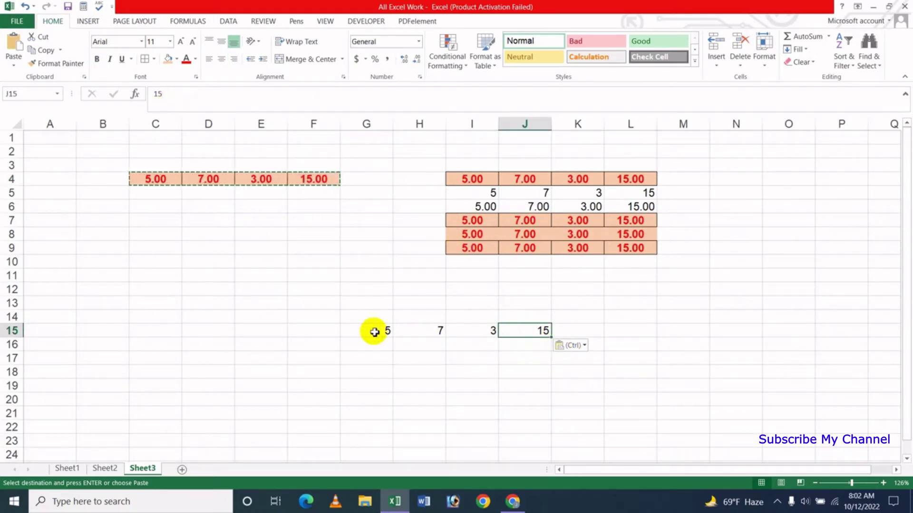
# Clear the pasted values from G15:J15
pyautogui.moveTo(374, 332); pyautogui.dragTo(522, 331)
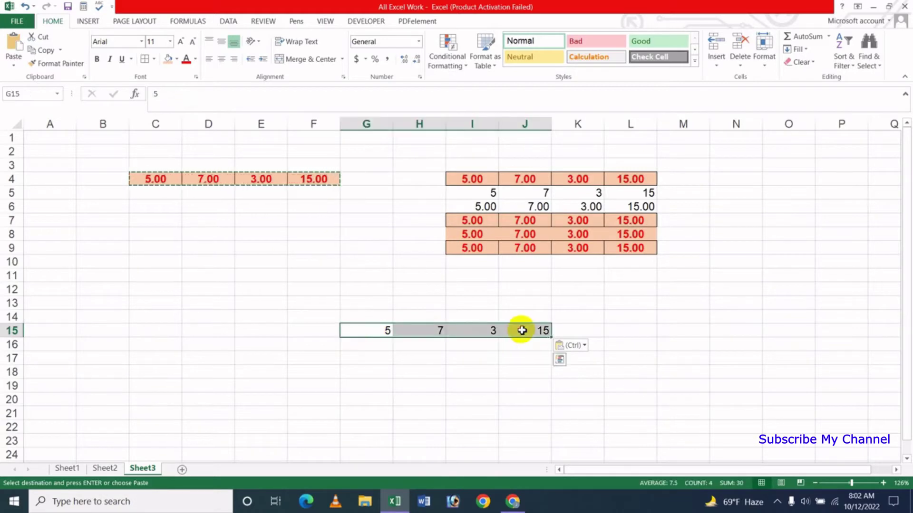
pyautogui.press('Delete')
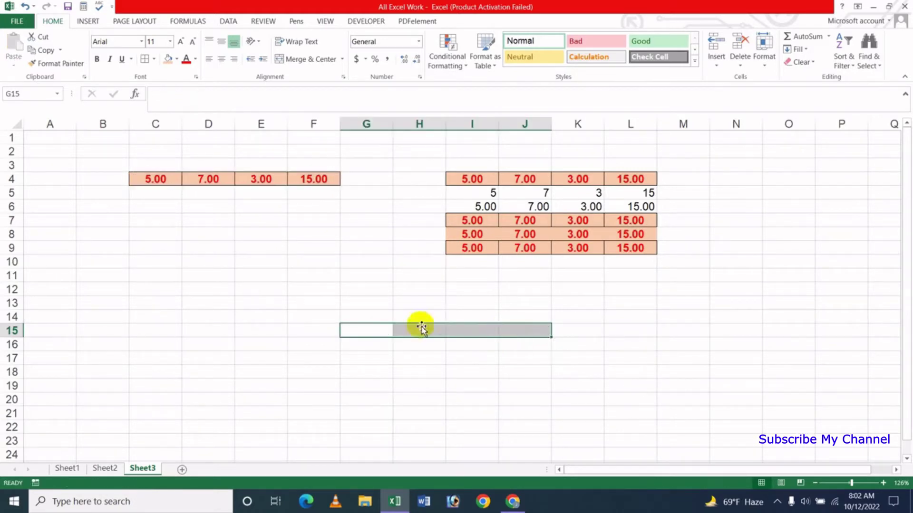
pyautogui.click(323, 299)
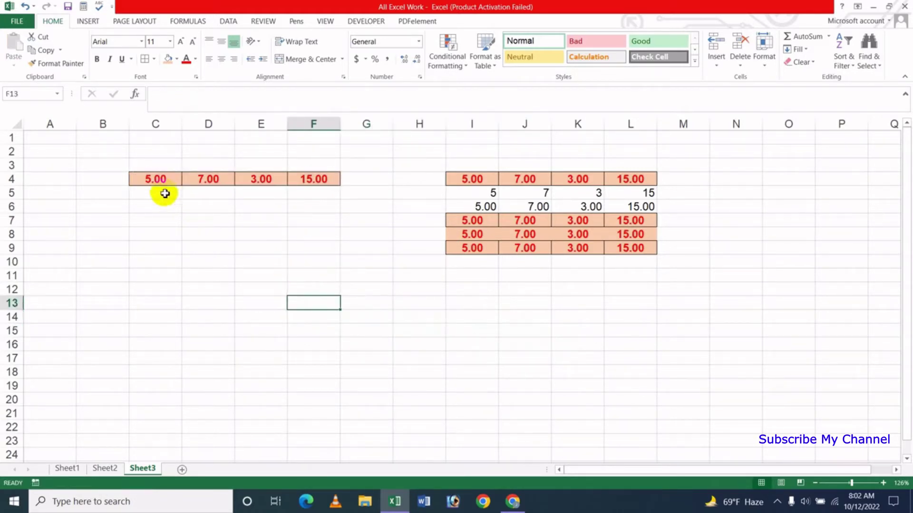
# Copy the formatted C4:F4 row again and pick I13 as the destination
pyautogui.moveTo(157, 179); pyautogui.dragTo(312, 180)
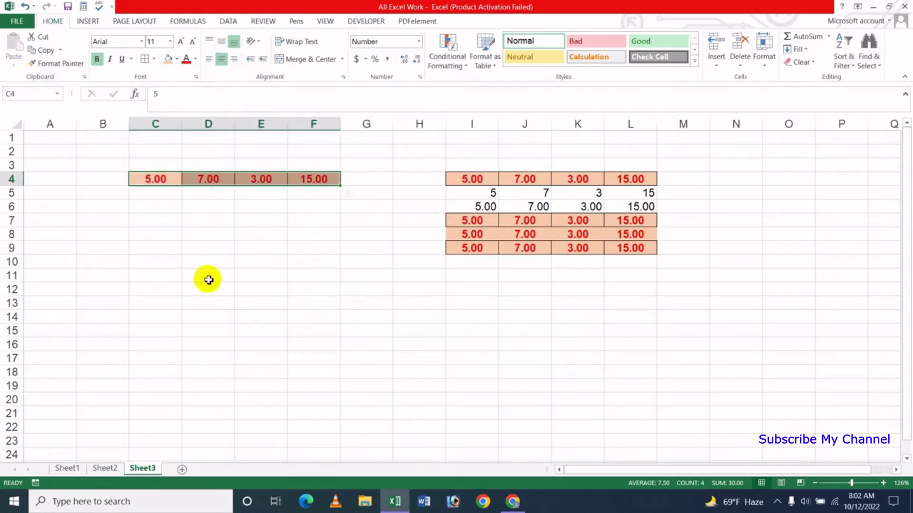
pyautogui.hotkey('ctrl', 'c')
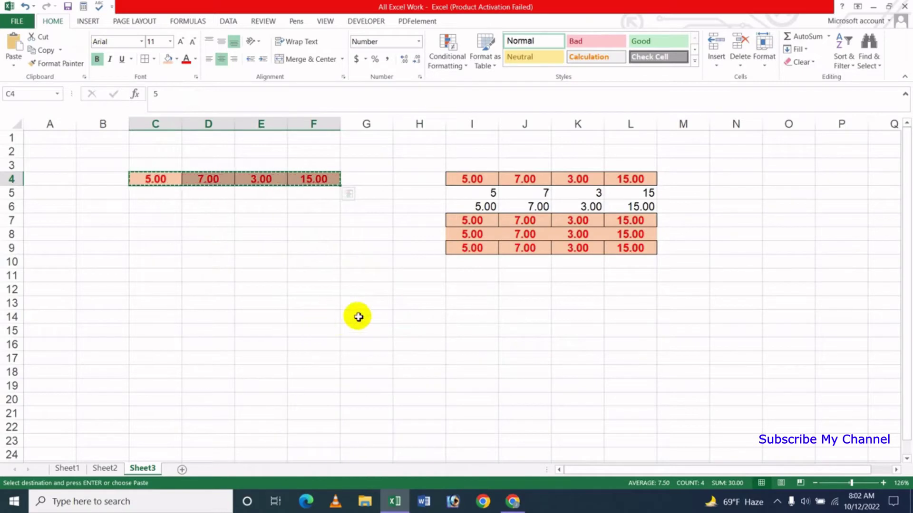
pyautogui.click(468, 302)
# Paste Values & Number Formatting into I13 and compare it with the values in I5 and I6
pyautogui.click(16, 66)
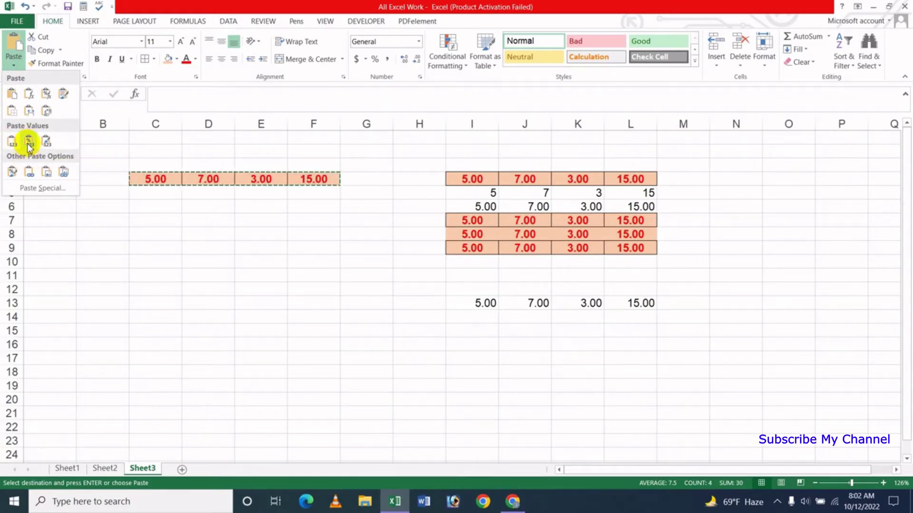
pyautogui.click(28, 142)
pyautogui.click(455, 354)
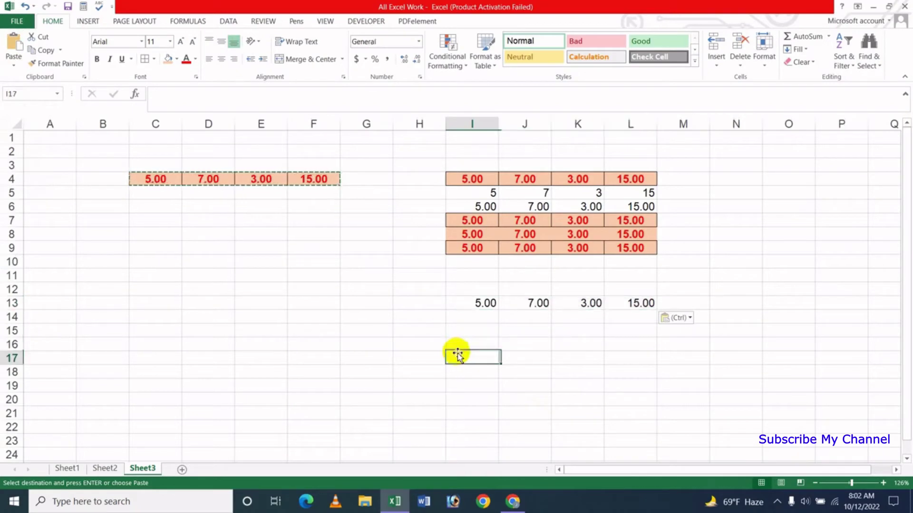
pyautogui.click(473, 305)
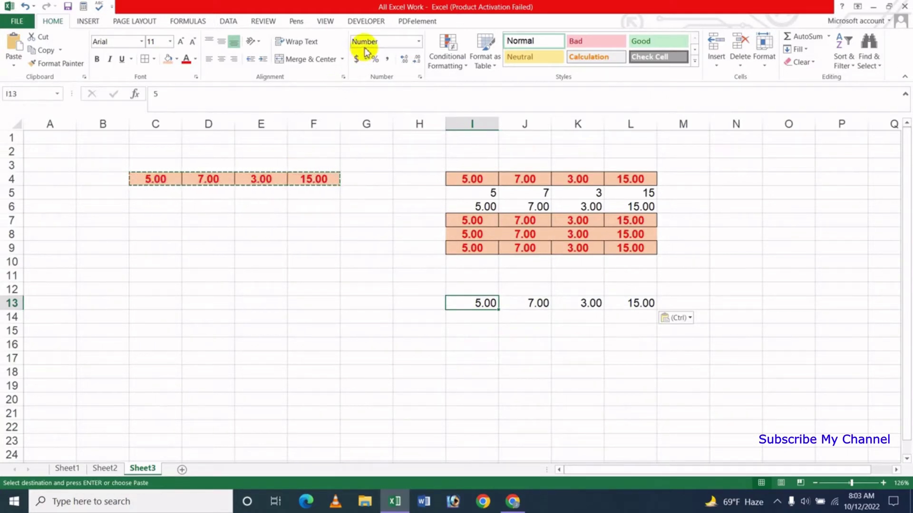
pyautogui.click(532, 303)
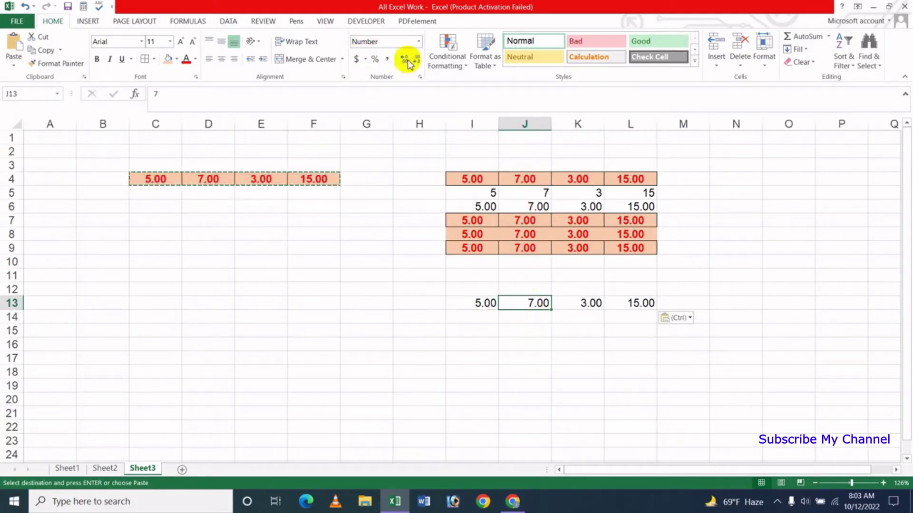
pyautogui.click(473, 305)
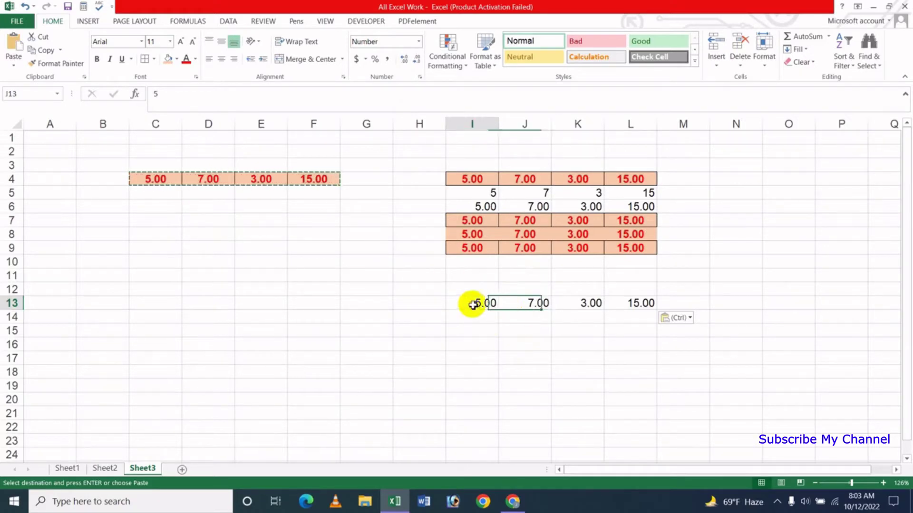
pyautogui.click(486, 196)
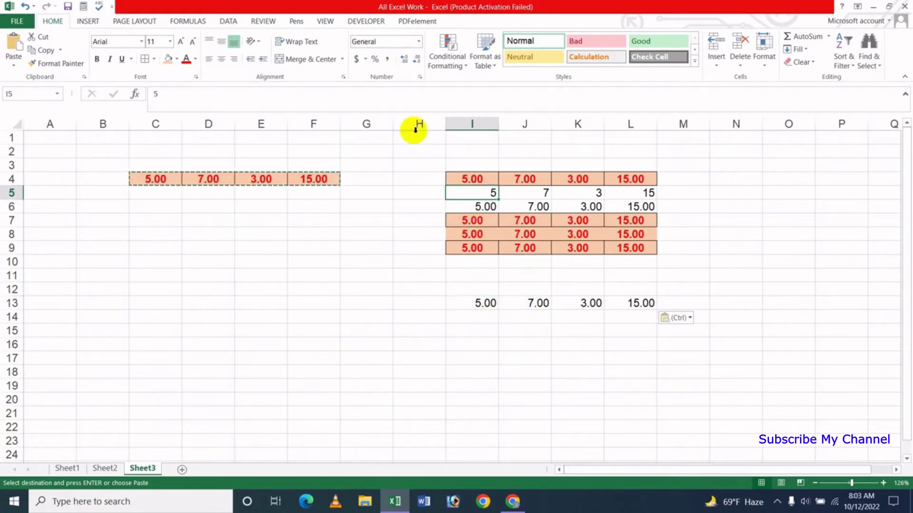
pyautogui.click(478, 211)
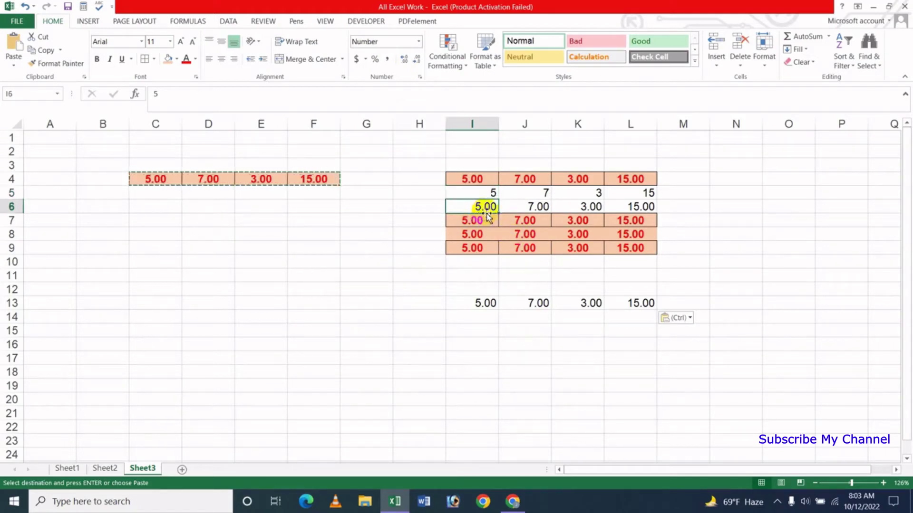
pyautogui.click(485, 303)
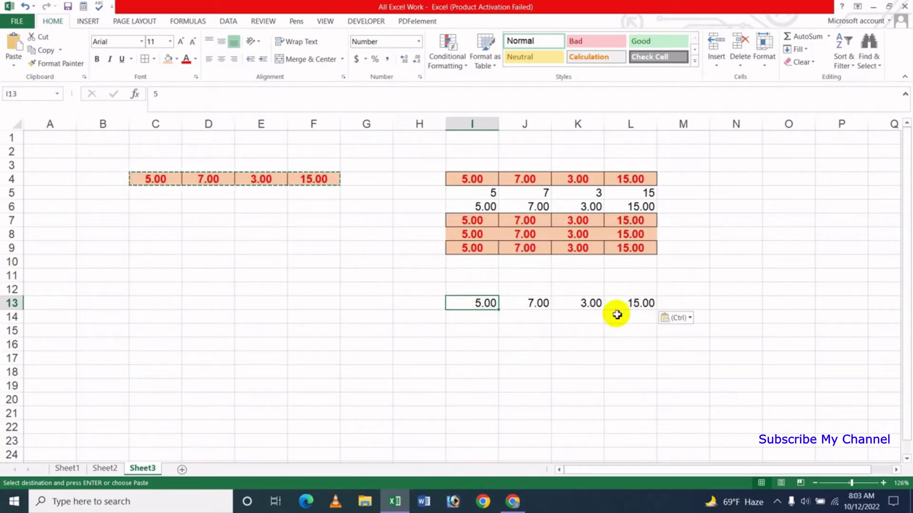
# Reapply the Values & Number Formatting paste across I13:L13 and check L13
pyautogui.click(14, 60)
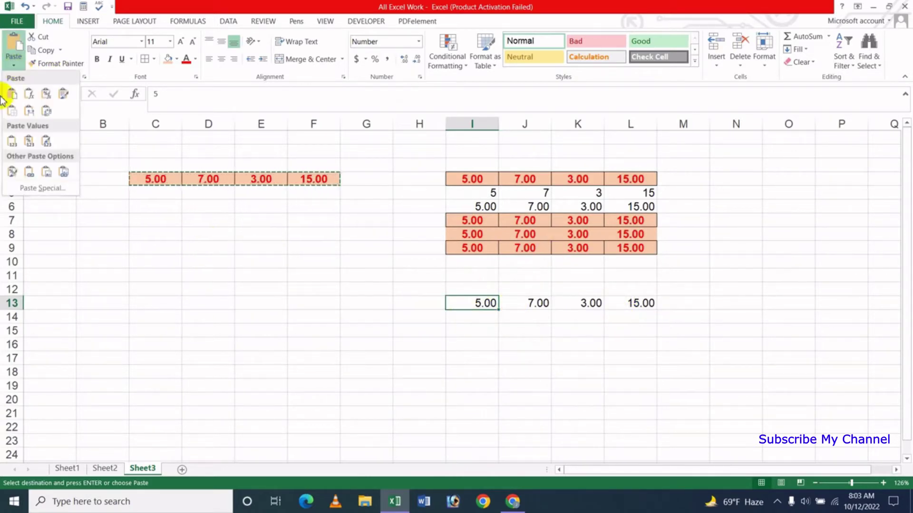
pyautogui.click(31, 151)
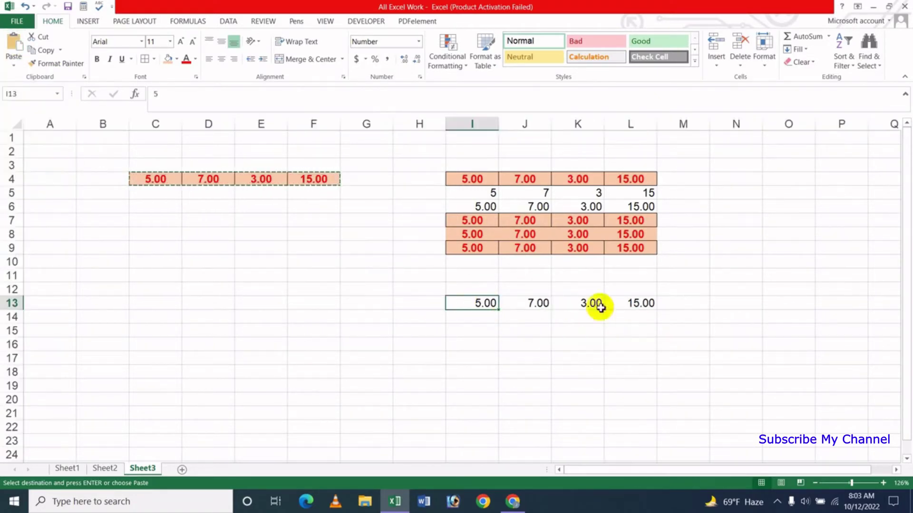
pyautogui.click(645, 307)
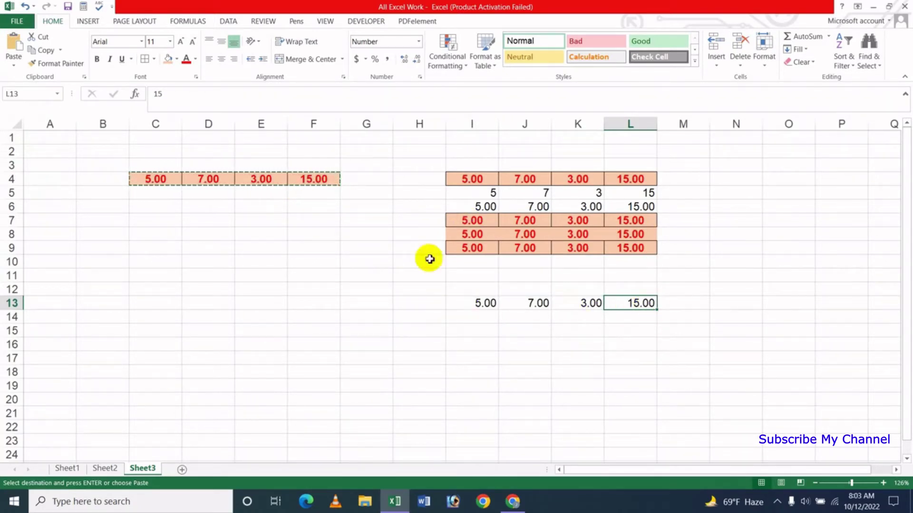
pyautogui.click(482, 325)
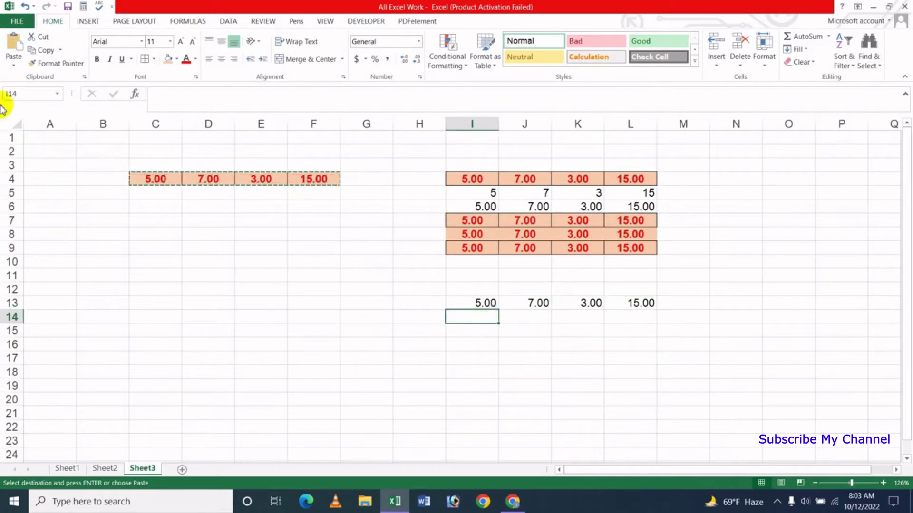
pyautogui.click(13, 66)
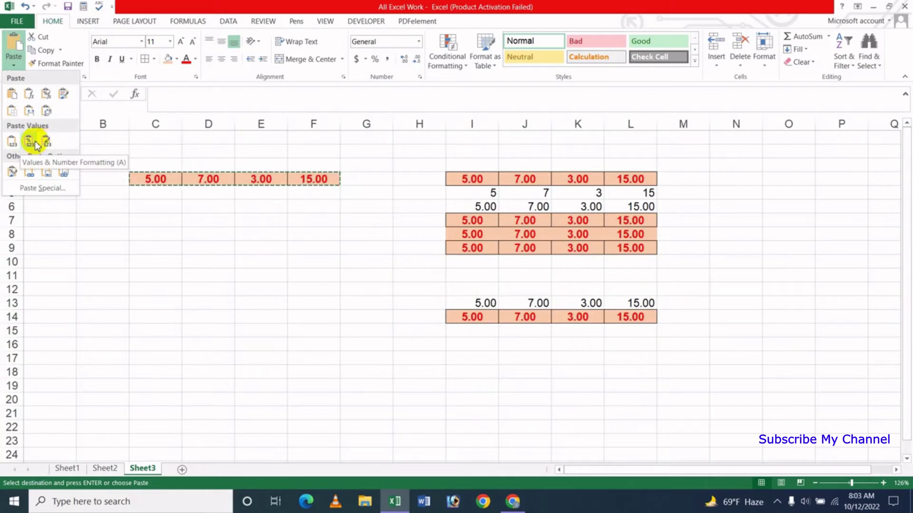
# Paste Values & Source Formatting into I14:L14 and compare L14's plain 15 with F4's SUM formula
pyautogui.click(47, 141)
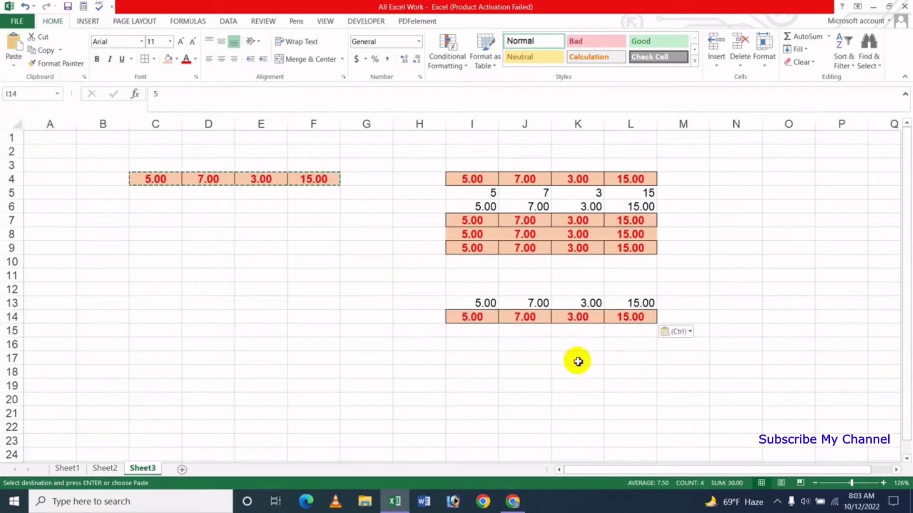
pyautogui.click(527, 357)
pyautogui.click(487, 318)
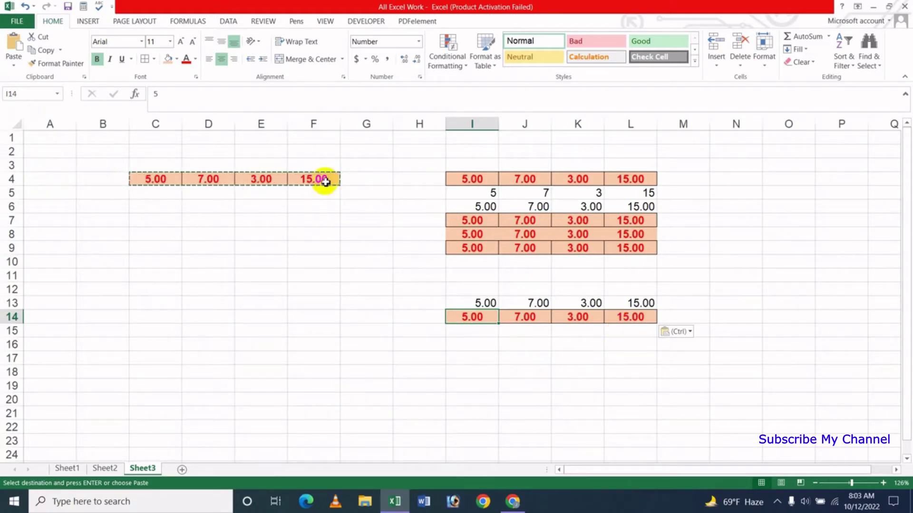
pyautogui.click(635, 315)
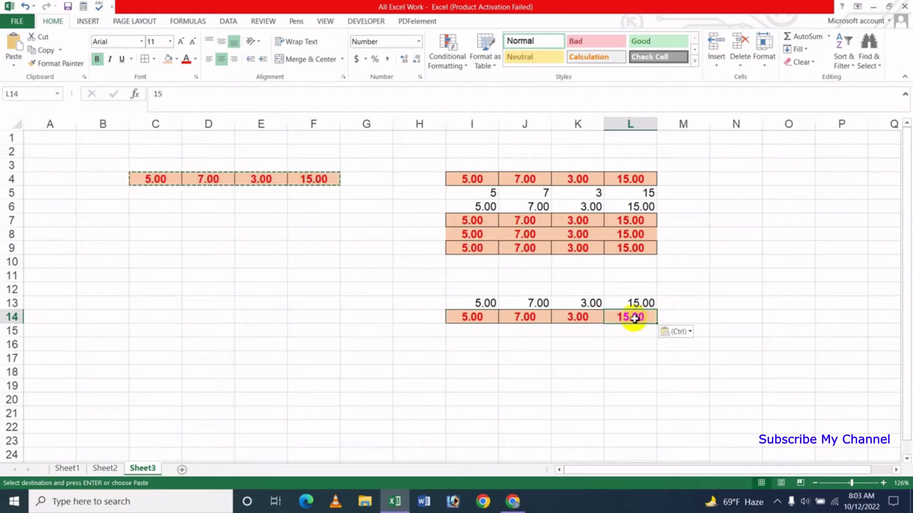
pyautogui.click(466, 318)
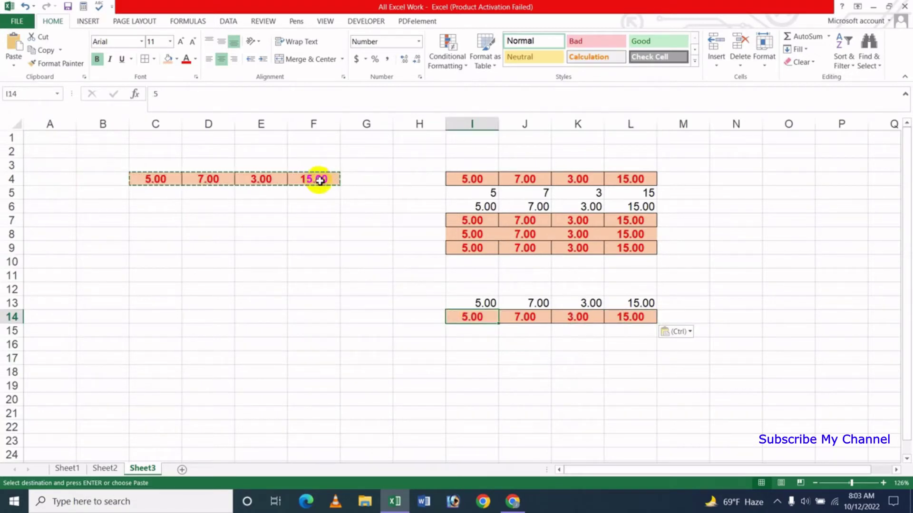
pyautogui.click(631, 318)
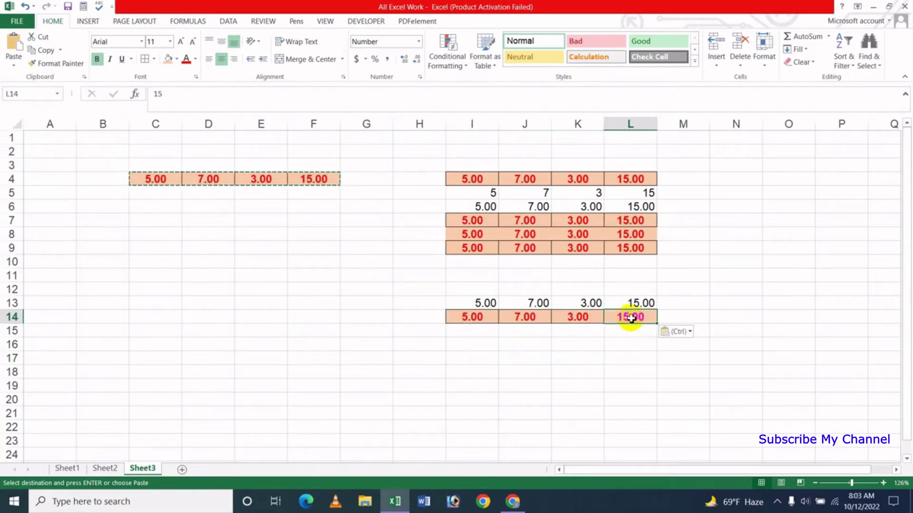
pyautogui.click(316, 183)
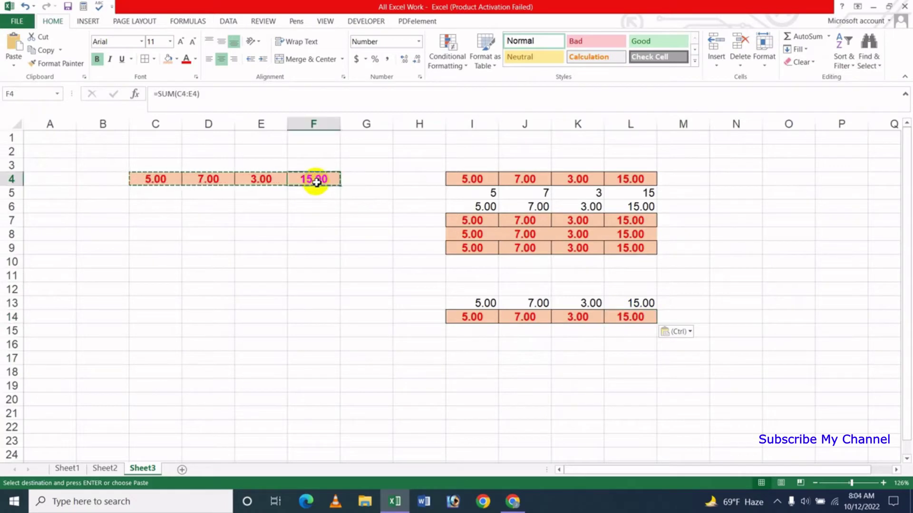
pyautogui.click(635, 320)
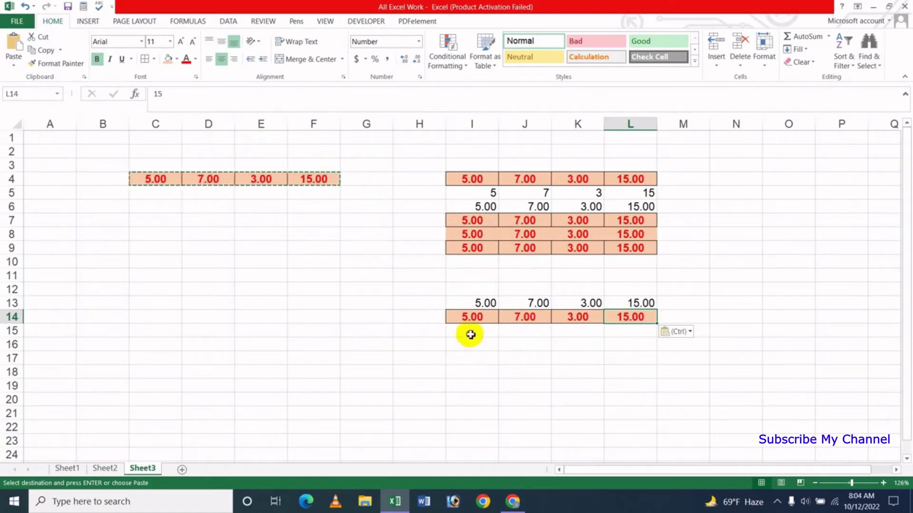
# Paste only the copied row's formatting into I15:L15
pyautogui.click(471, 335)
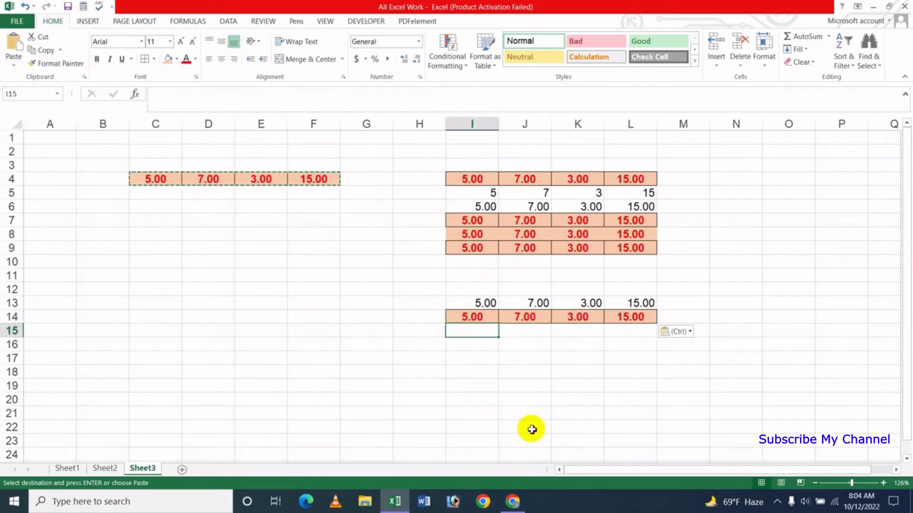
pyautogui.click(14, 67)
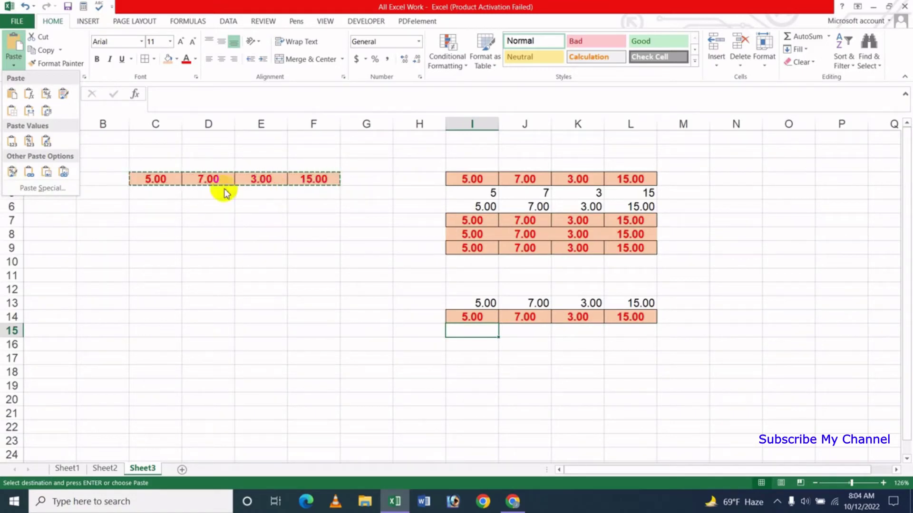
pyautogui.click(13, 173)
pyautogui.click(498, 387)
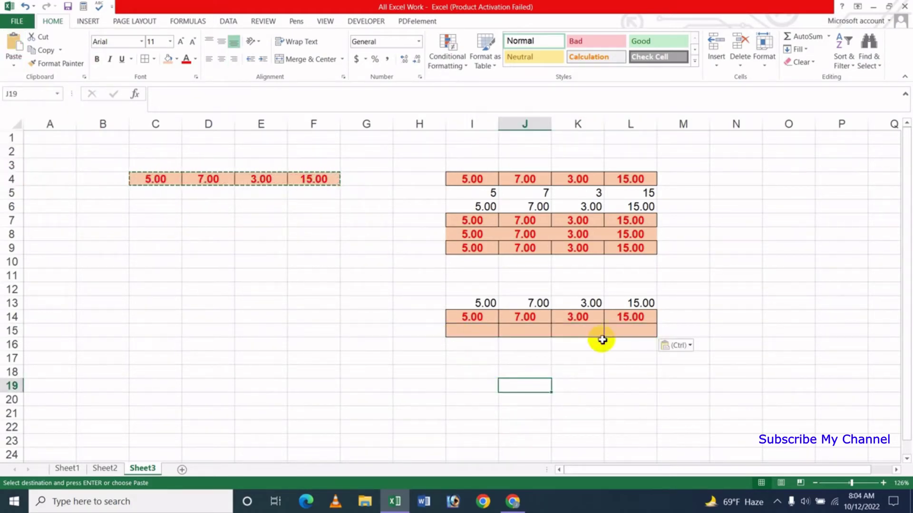
# Apply the copied row's formatting only to the plain numbers in I5:L6
pyautogui.click(473, 196)
pyautogui.moveTo(512, 200); pyautogui.dragTo(633, 204)
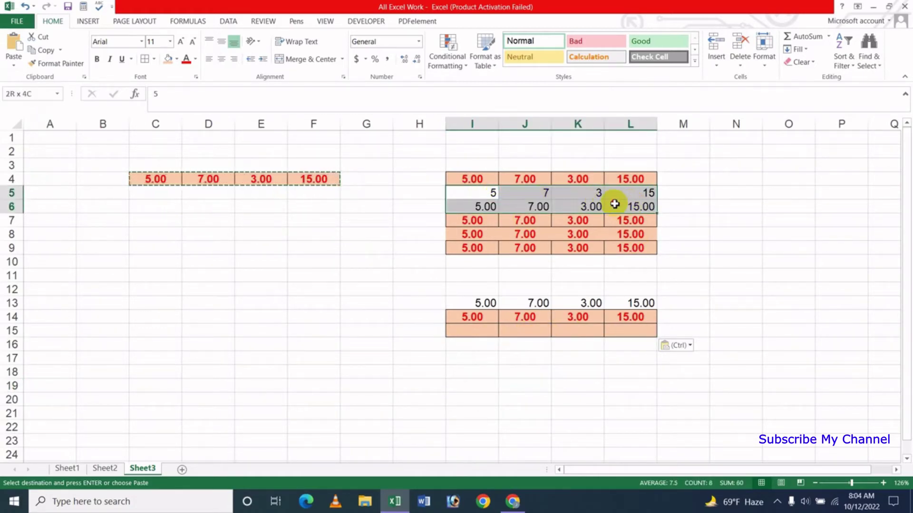
pyautogui.click(271, 238)
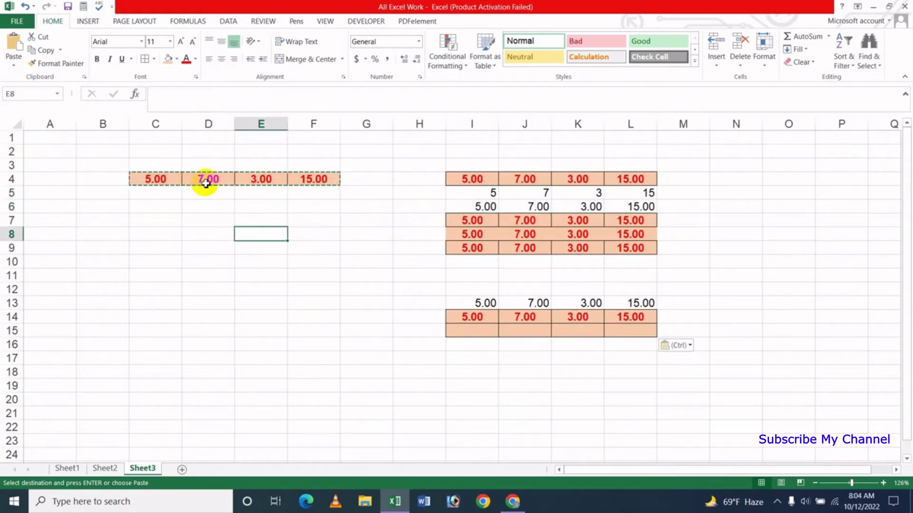
pyautogui.click(478, 194)
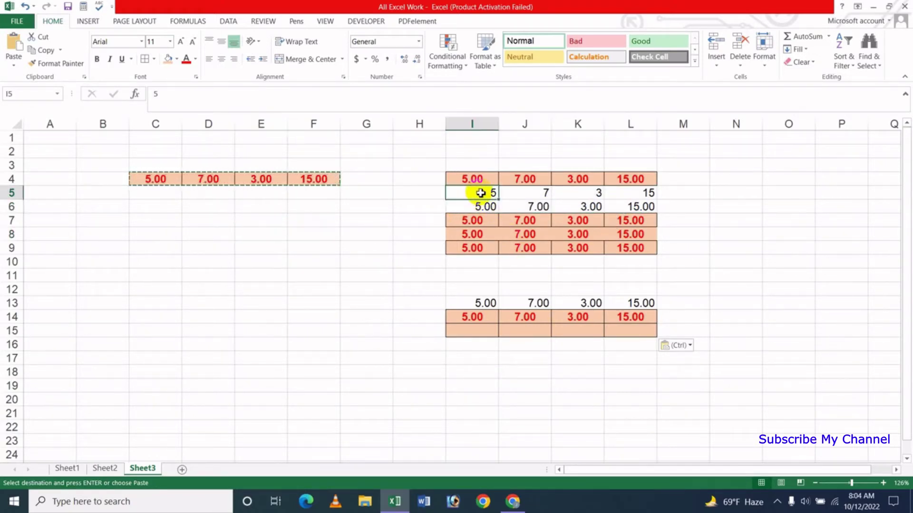
pyautogui.moveTo(484, 194); pyautogui.dragTo(625, 202)
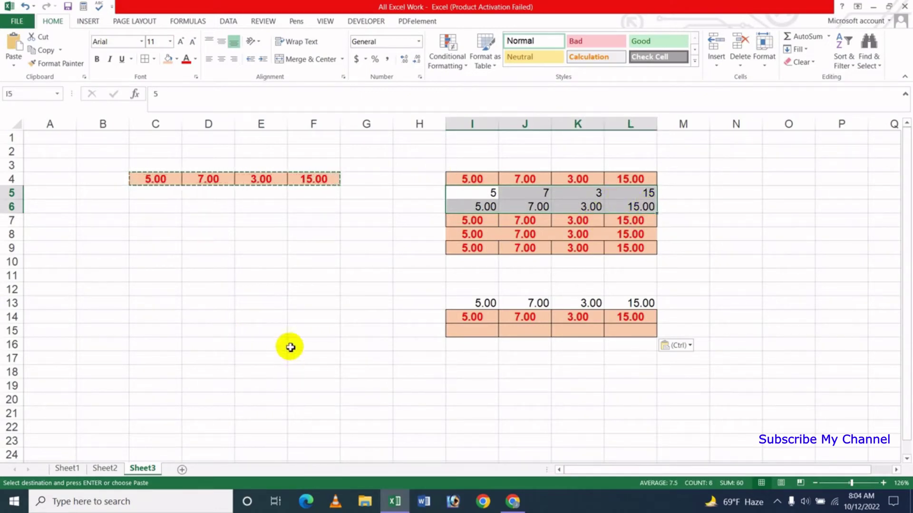
pyautogui.click(13, 67)
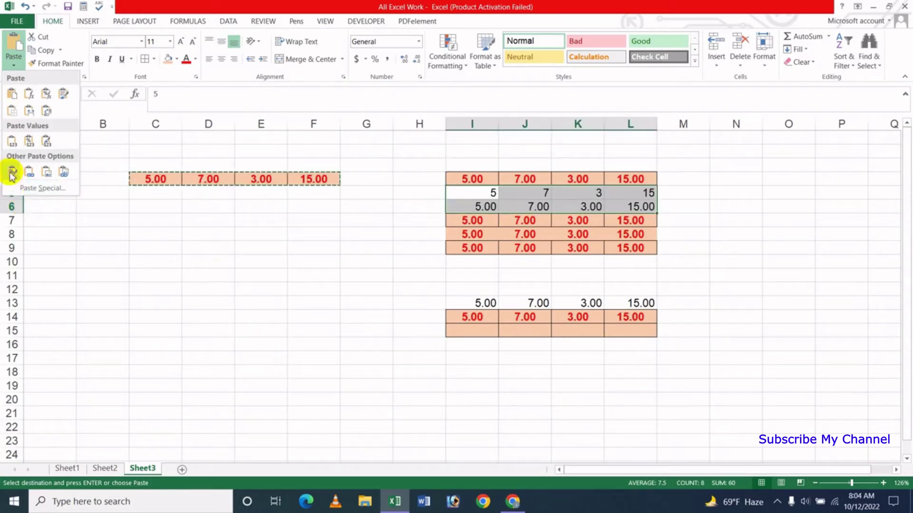
pyautogui.click(10, 172)
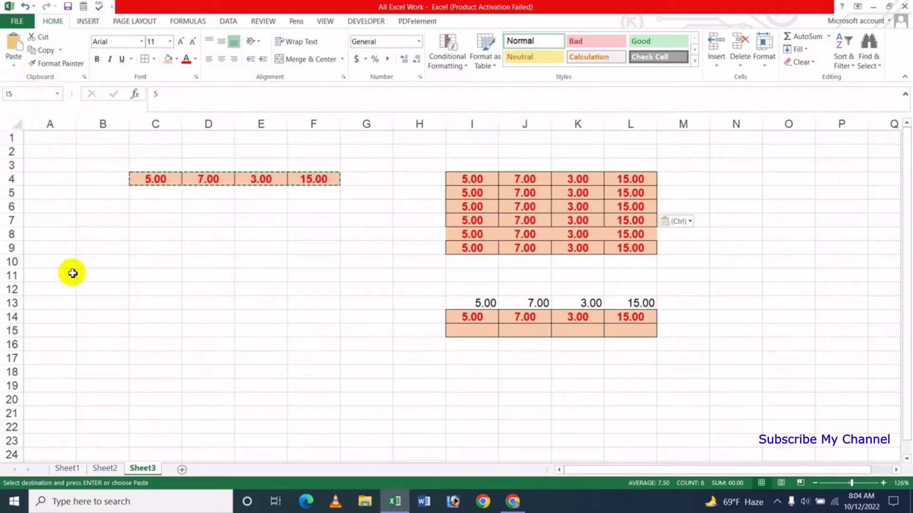
pyautogui.click(267, 232)
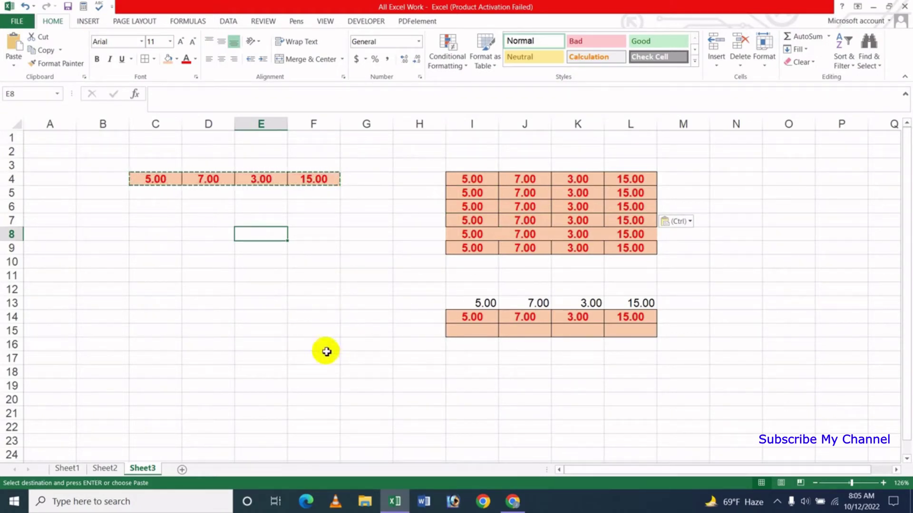
# Abandon the paste at I16 and clear the copy marquee from C4:F4
pyautogui.click(267, 314)
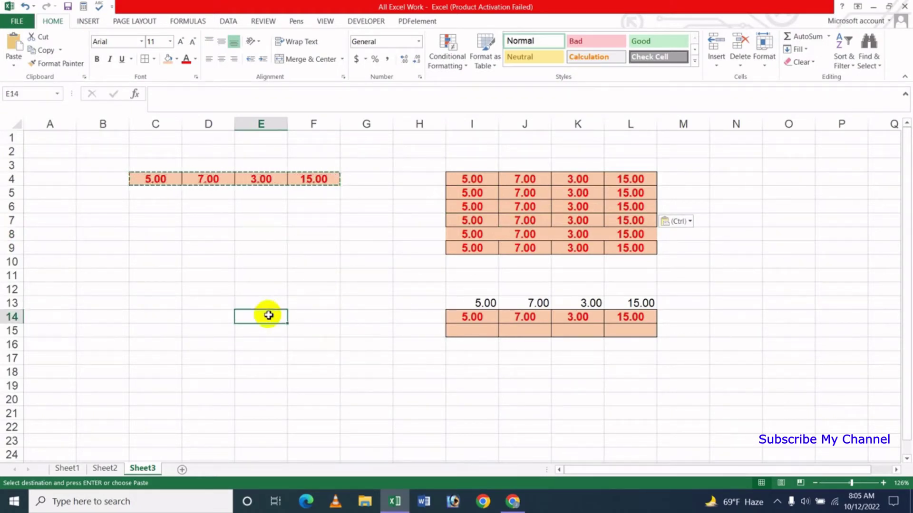
pyautogui.click(486, 350)
pyautogui.click(13, 65)
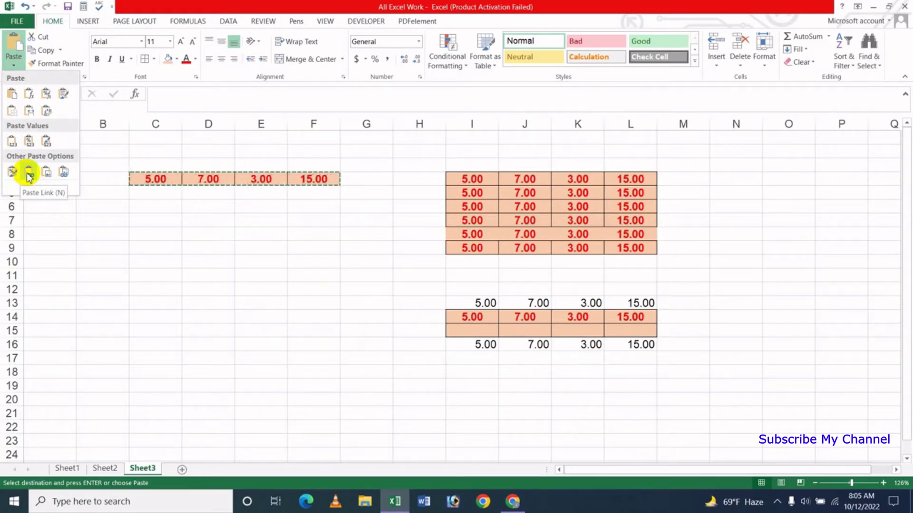
pyautogui.press('Escape')
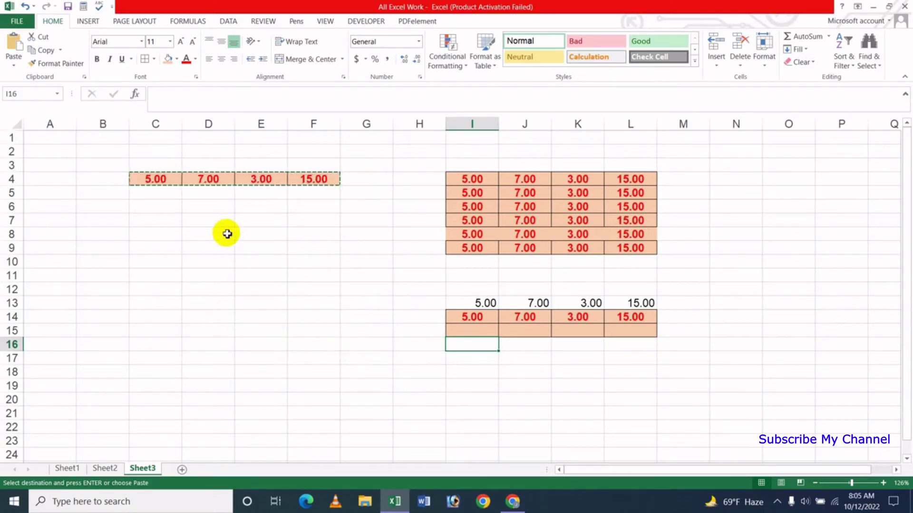
pyautogui.press('Escape')
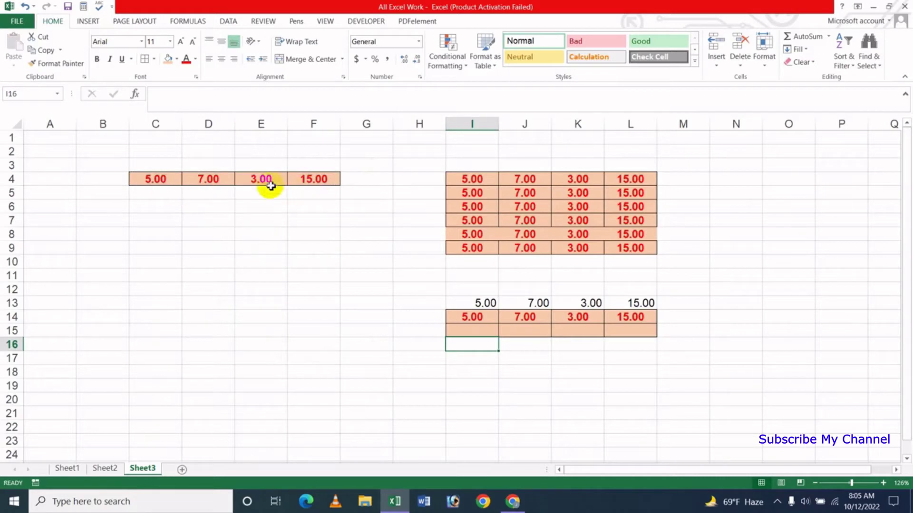
# Reselect the original C4:F4 row, then inspect the SUM formula in F4
pyautogui.moveTo(163, 179); pyautogui.dragTo(311, 179)
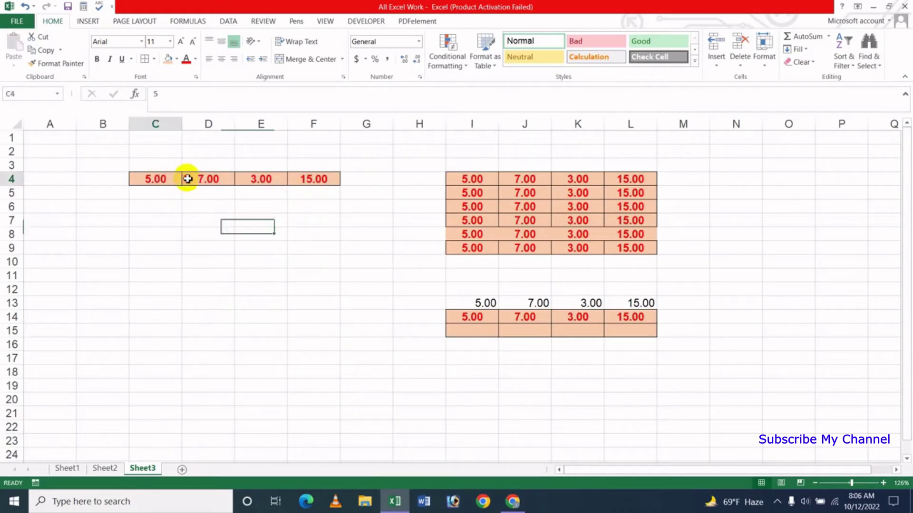
pyautogui.click(304, 207)
pyautogui.click(305, 181)
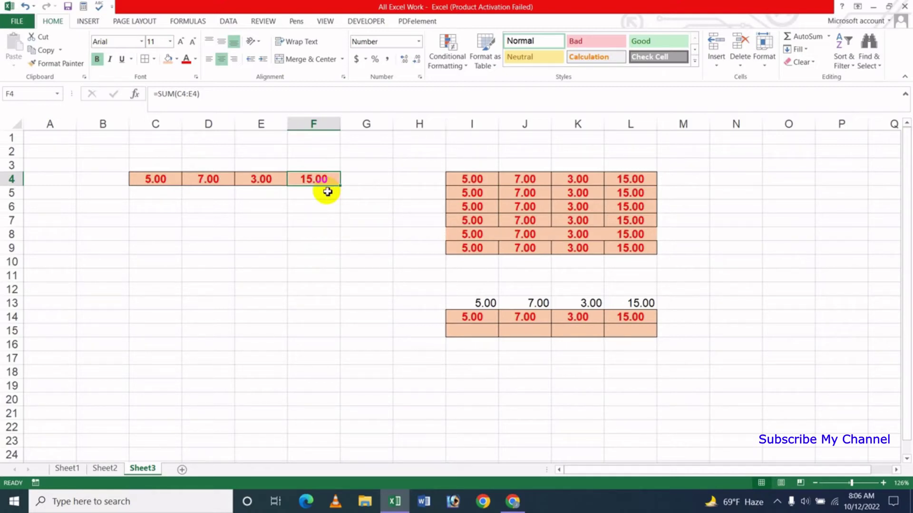
# Delete the contents of H4:L16 and strip its borders and fill, then select the F4 total
pyautogui.click(418, 248)
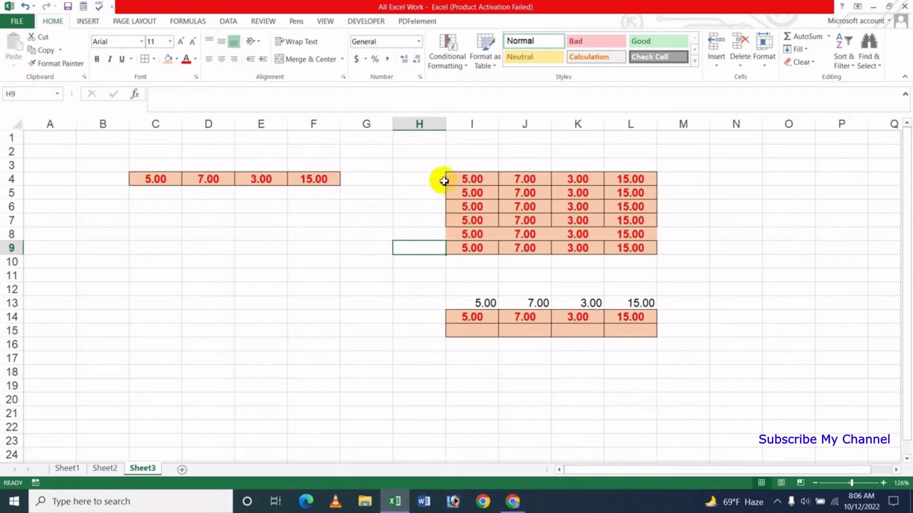
pyautogui.moveTo(443, 180); pyautogui.dragTo(655, 346)
pyautogui.press('Delete')
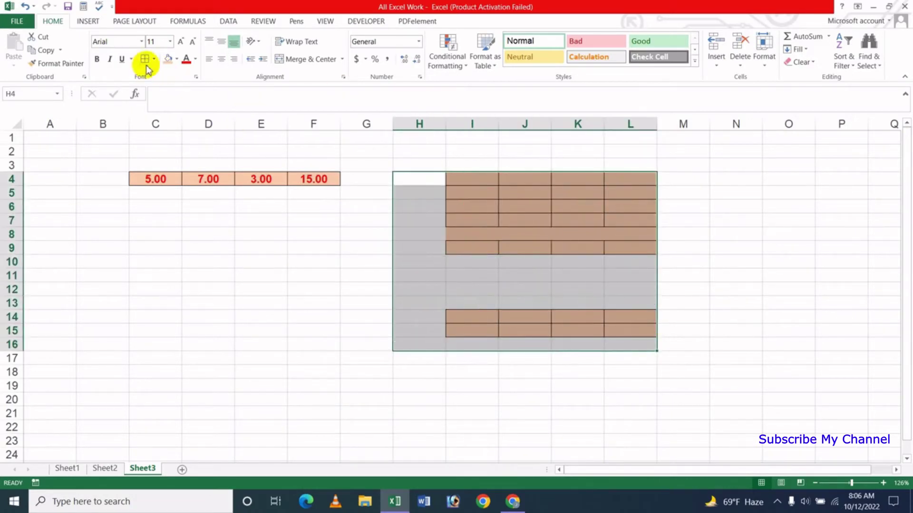
pyautogui.click(156, 63)
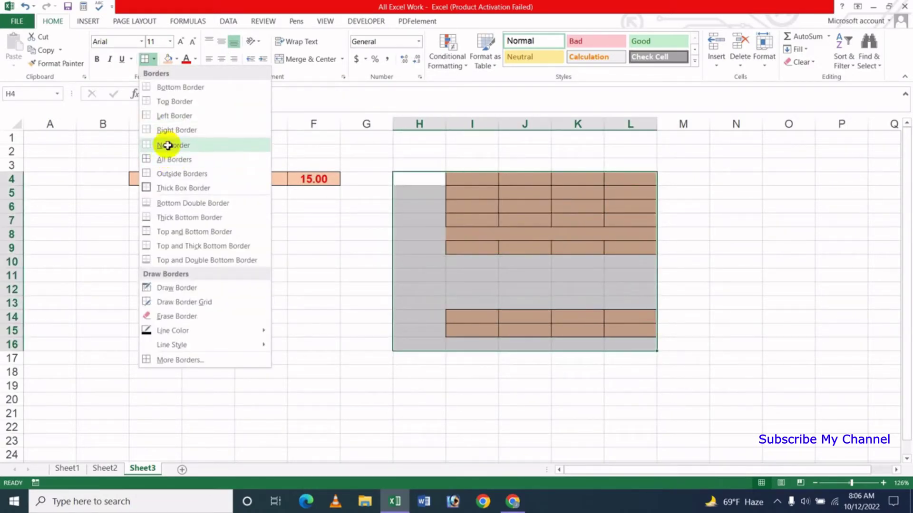
pyautogui.click(167, 143)
pyautogui.click(177, 59)
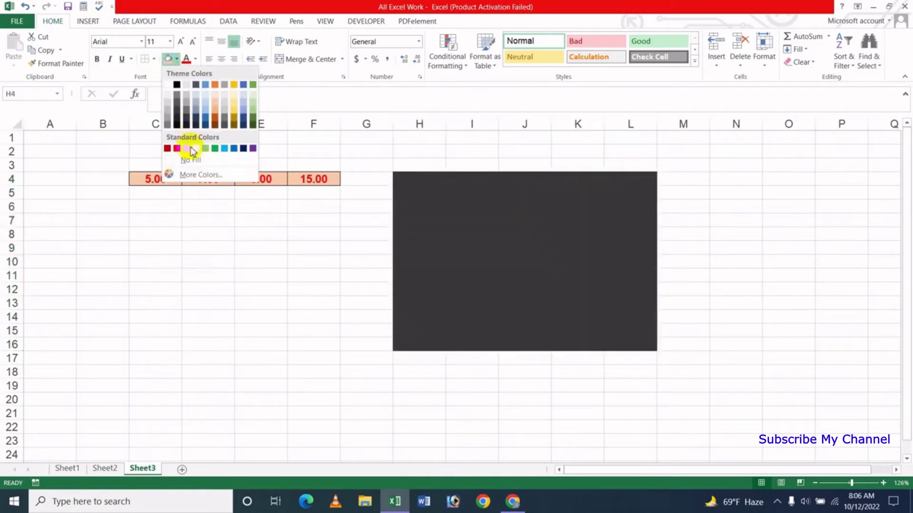
pyautogui.click(191, 164)
pyautogui.click(343, 276)
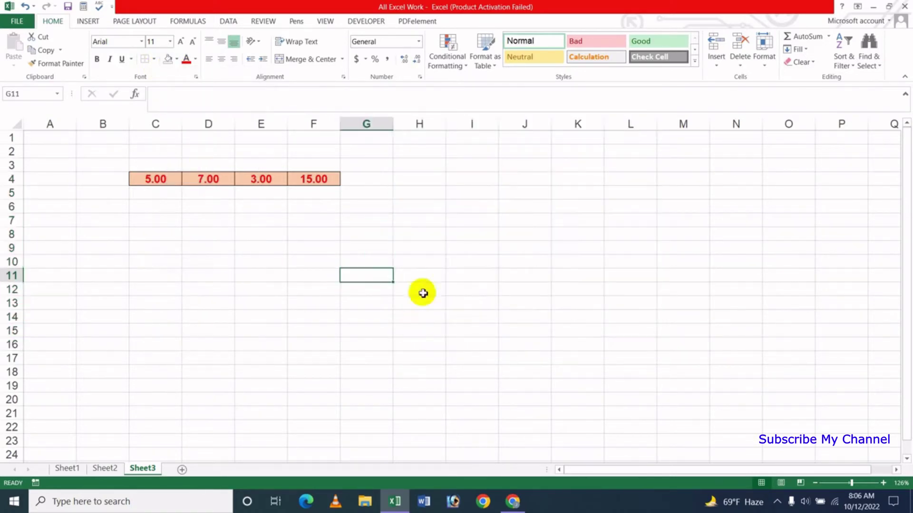
pyautogui.click(320, 180)
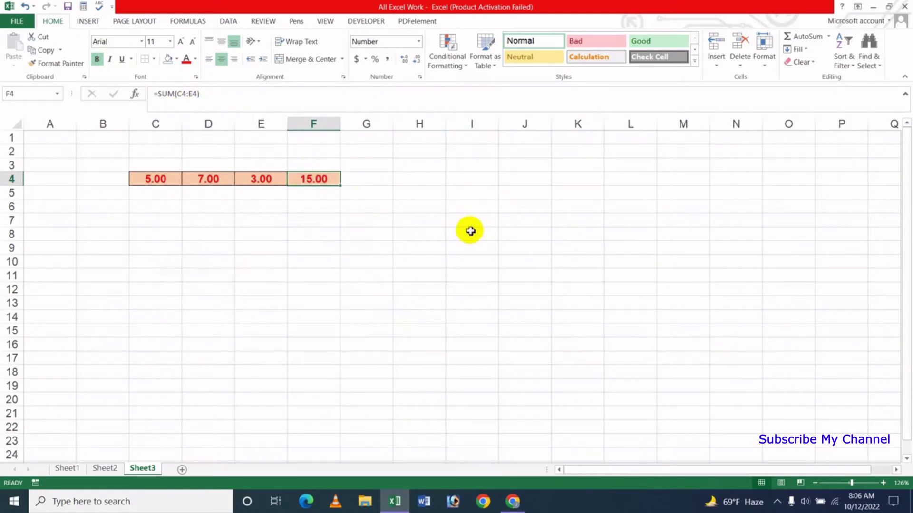
# Paste a link to F4 into K4 (=$F$4, showing 15.00), then go to Sheet2
pyautogui.hotkey('ctrl', 'c')
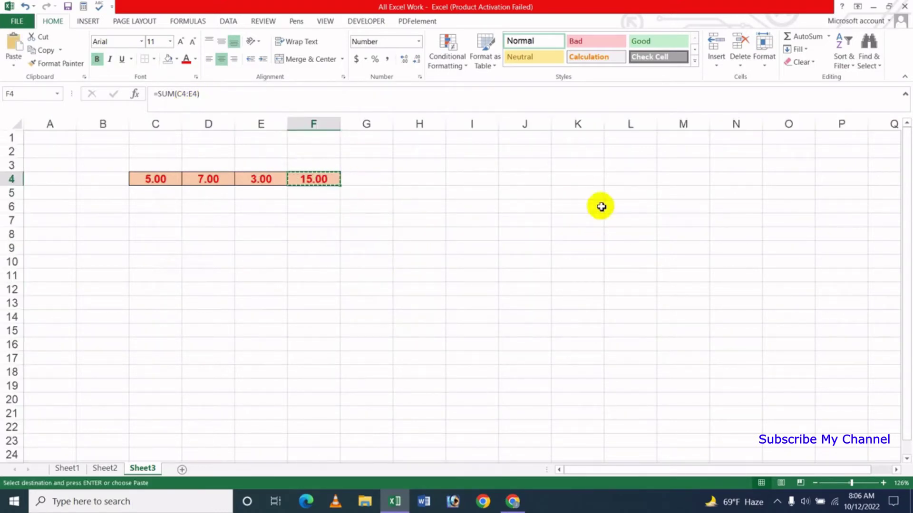
pyautogui.click(575, 179)
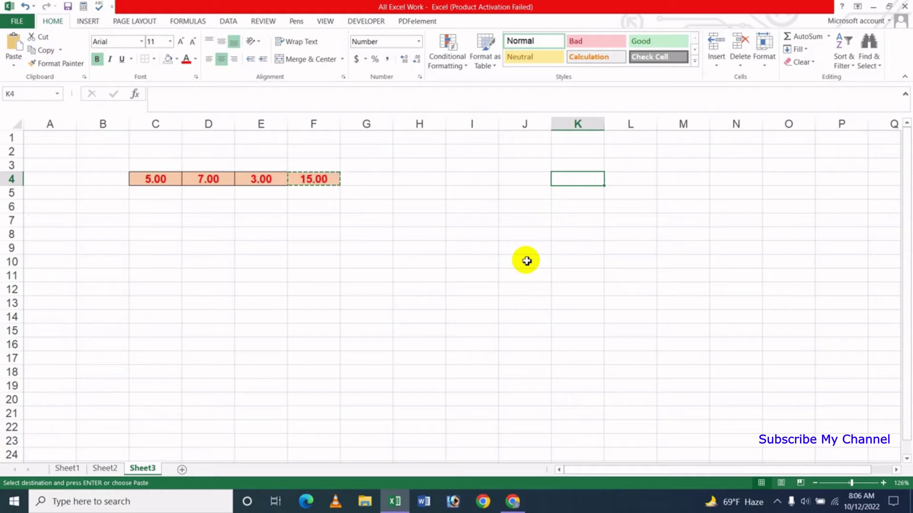
pyautogui.click(13, 70)
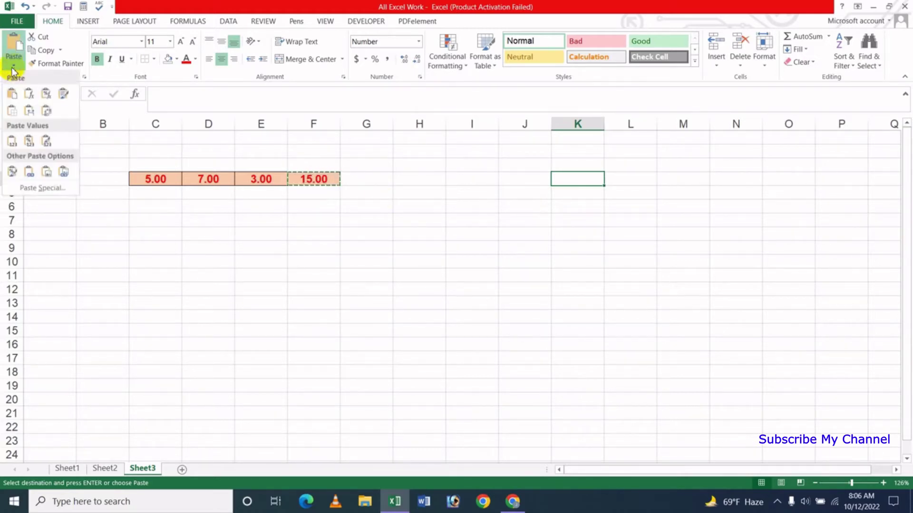
pyautogui.click(29, 172)
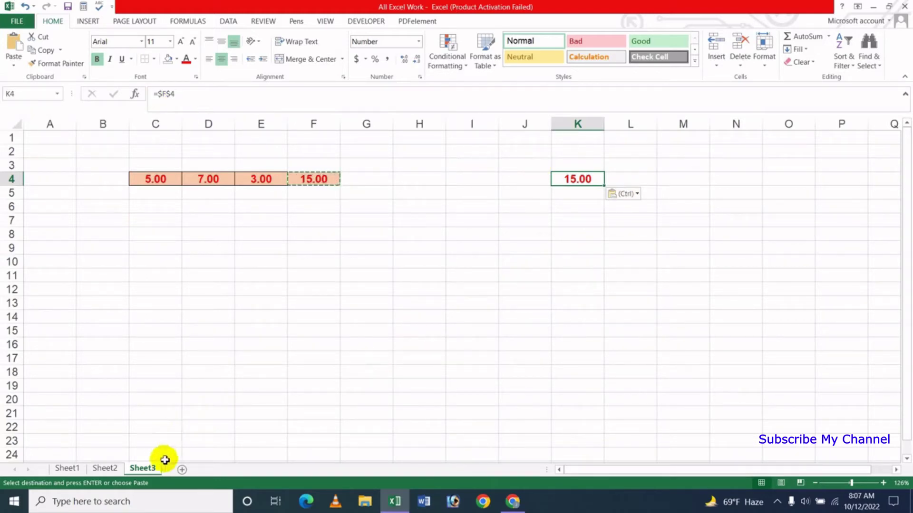
pyautogui.click(107, 469)
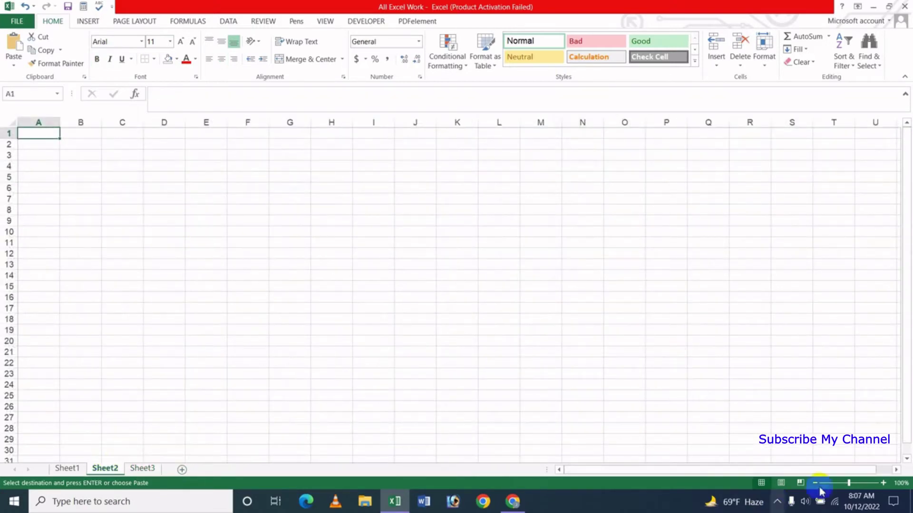
# Paste a link into Sheet2's D5 (=Sheet3!$F$4, showing 15.00) and open the File Info page
pyautogui.click(851, 484)
pyautogui.click(219, 195)
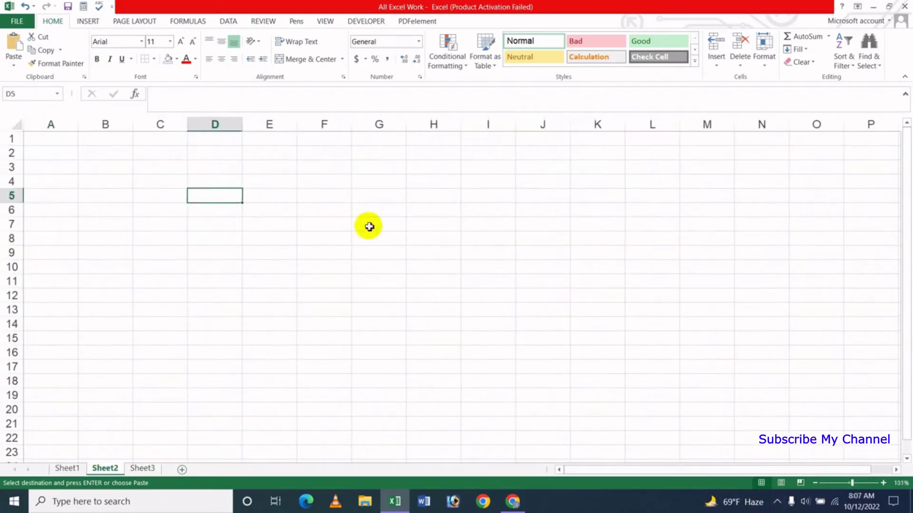
pyautogui.click(13, 70)
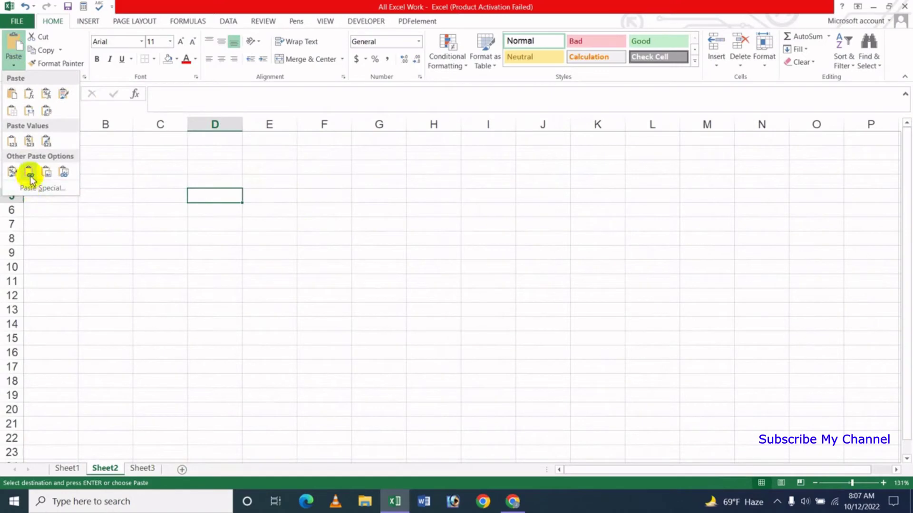
pyautogui.click(28, 173)
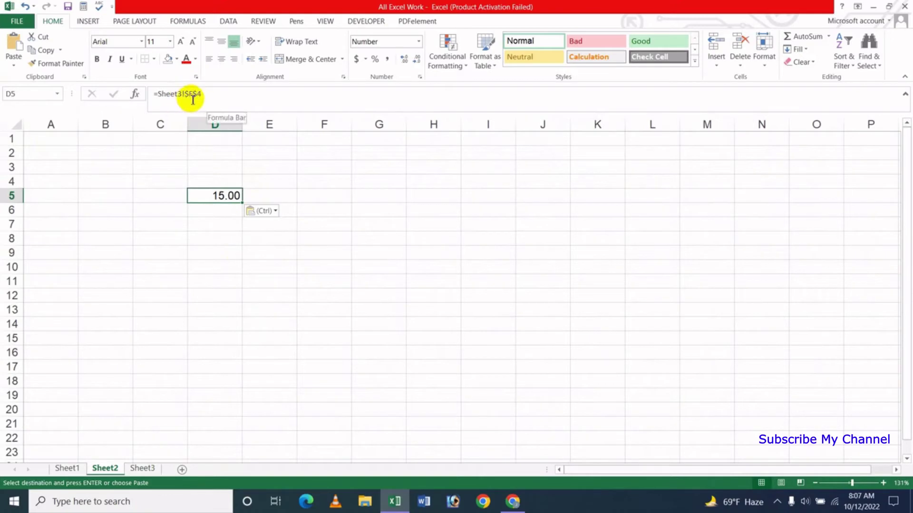
pyautogui.click(250, 294)
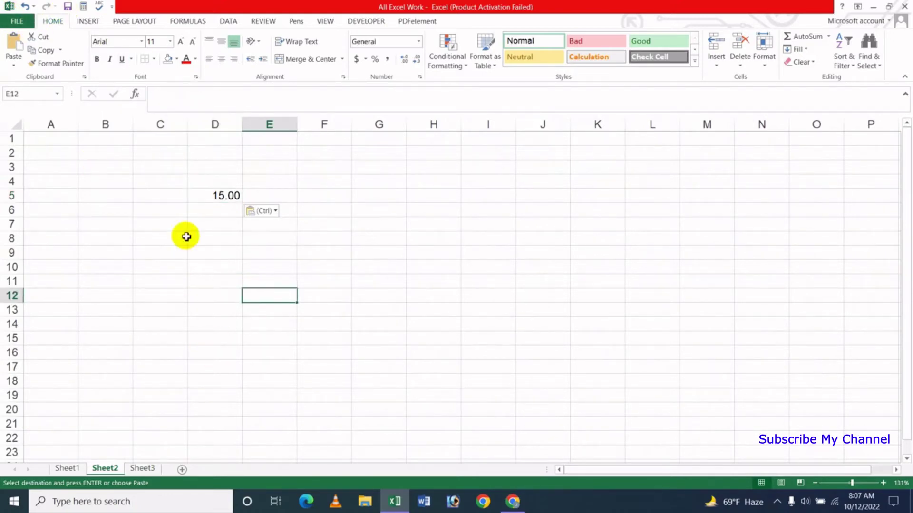
pyautogui.click(16, 21)
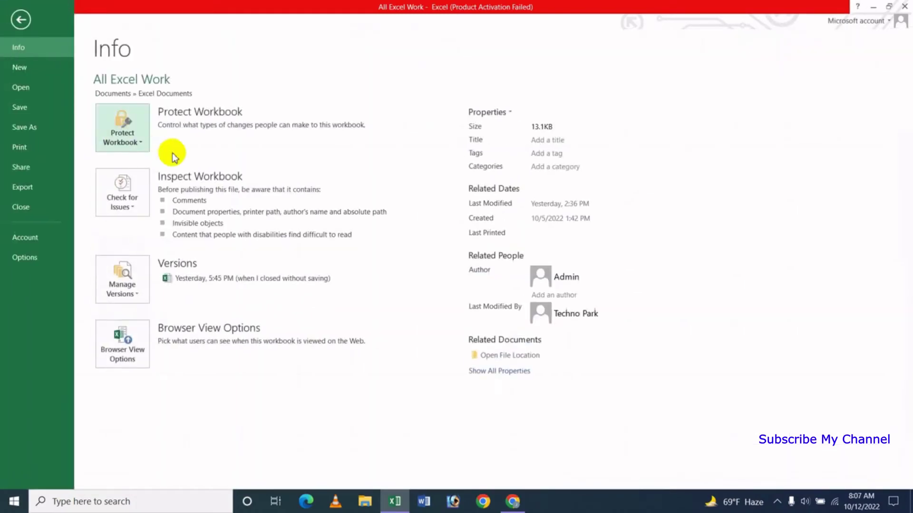
# Create a blank workbook and paste a link to All Excel Work's Sheet3 F4 into E6
pyautogui.click(26, 70)
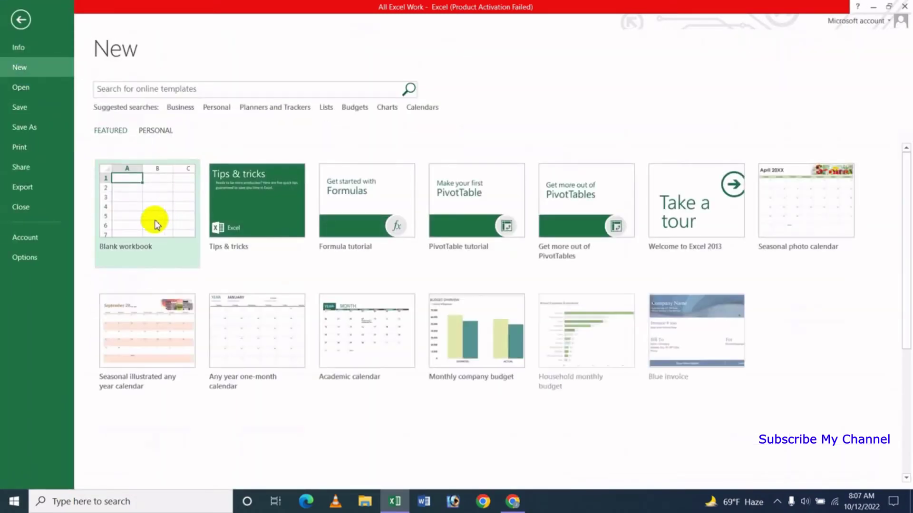
pyautogui.click(139, 206)
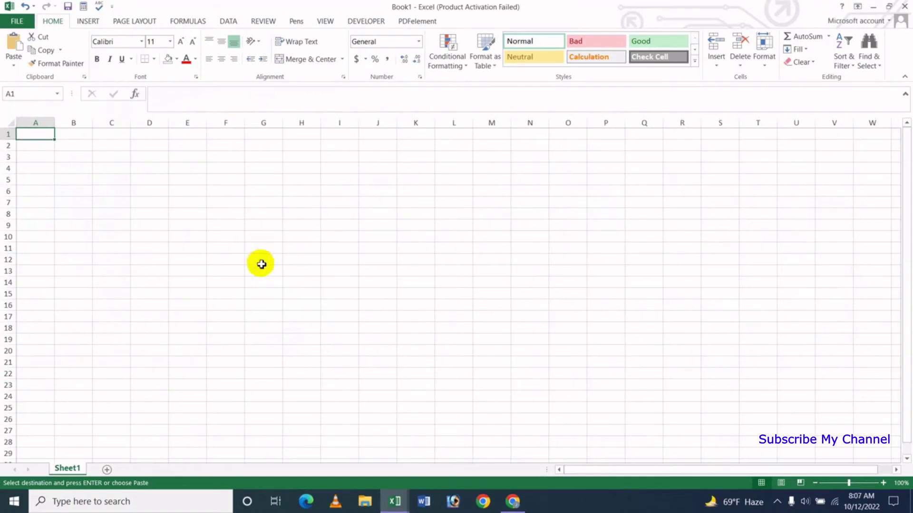
pyautogui.moveTo(851, 483); pyautogui.dragTo(855, 483)
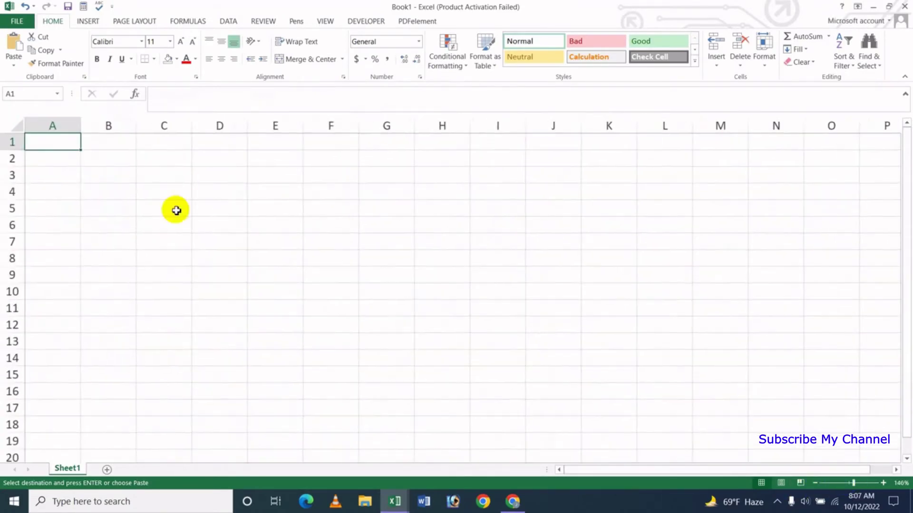
pyautogui.click(179, 193)
pyautogui.click(271, 232)
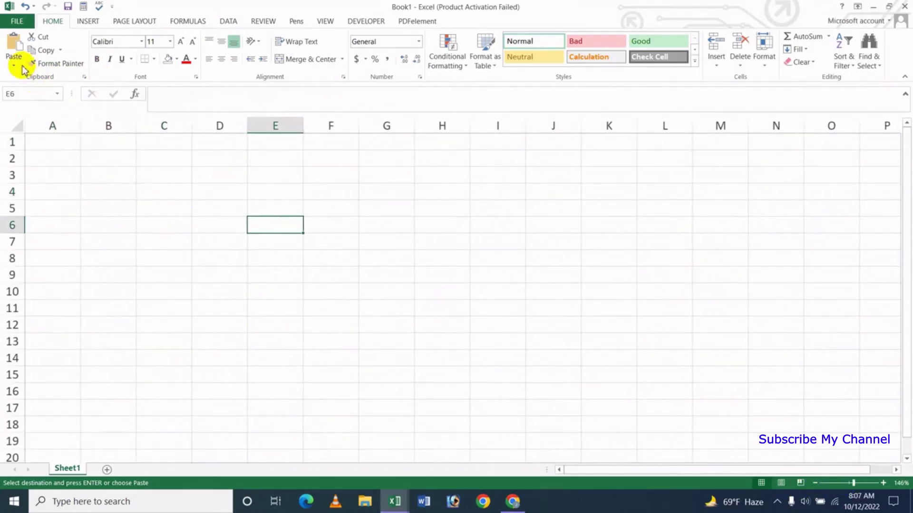
pyautogui.click(15, 66)
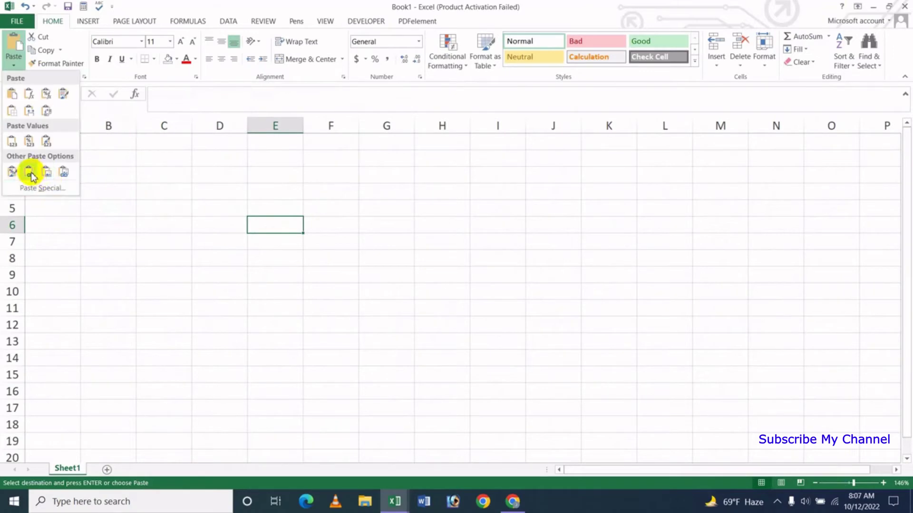
pyautogui.click(31, 174)
pyautogui.click(301, 277)
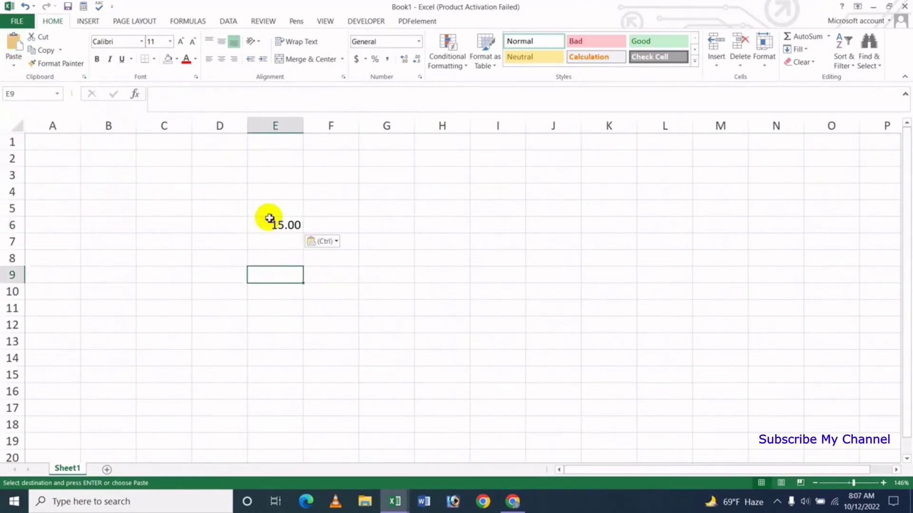
# Check E6's linked formula showing 15.00, then return to the All Excel Work workbook
pyautogui.click(275, 224)
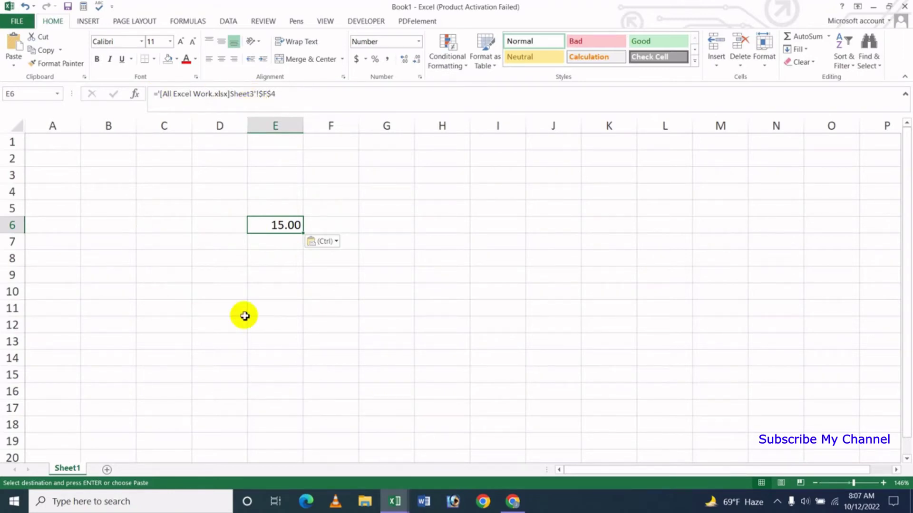
pyautogui.click(229, 273)
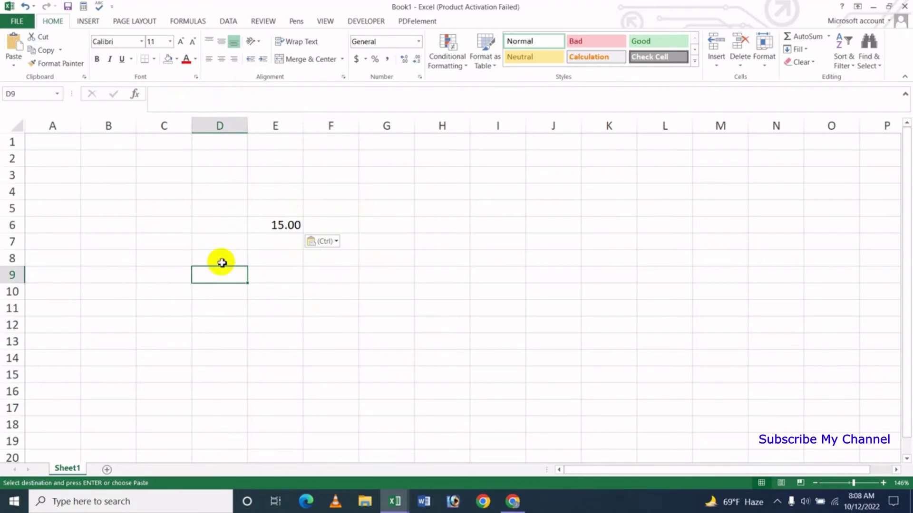
pyautogui.click(395, 499)
pyautogui.click(309, 440)
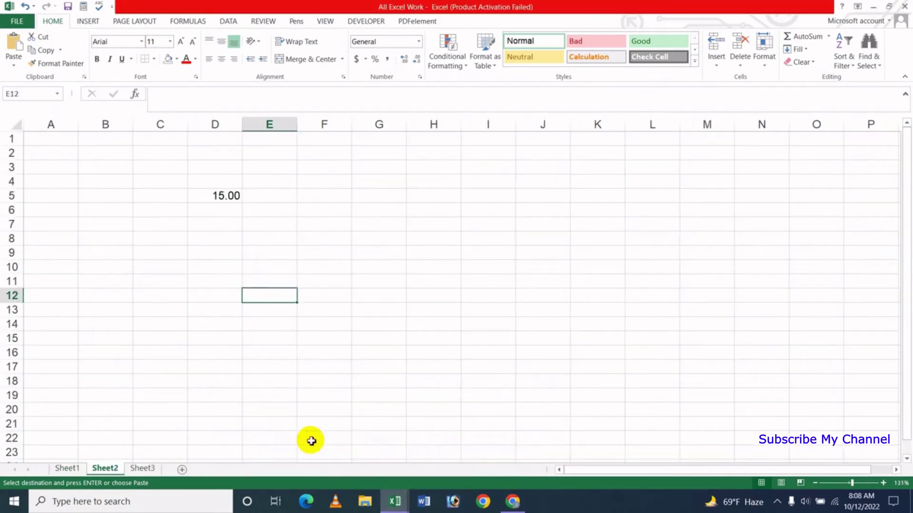
pyautogui.click(151, 470)
pyautogui.click(347, 259)
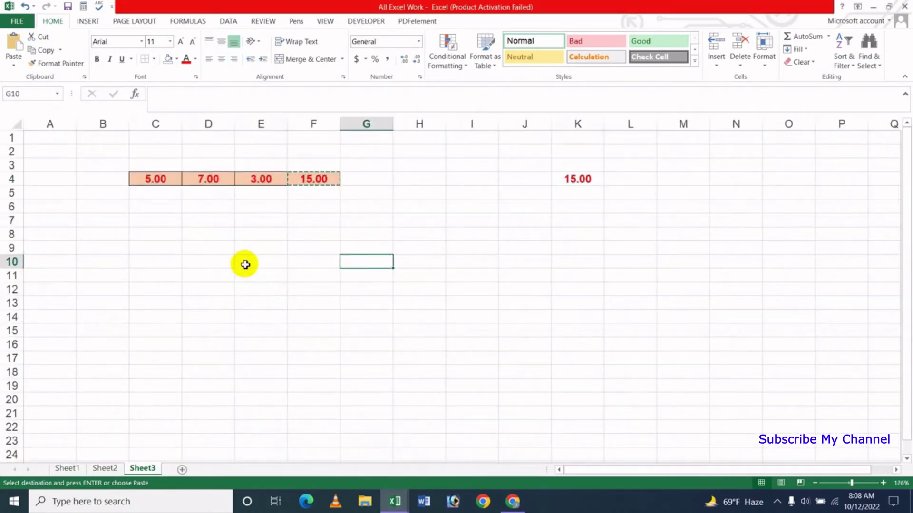
pyautogui.click(162, 180)
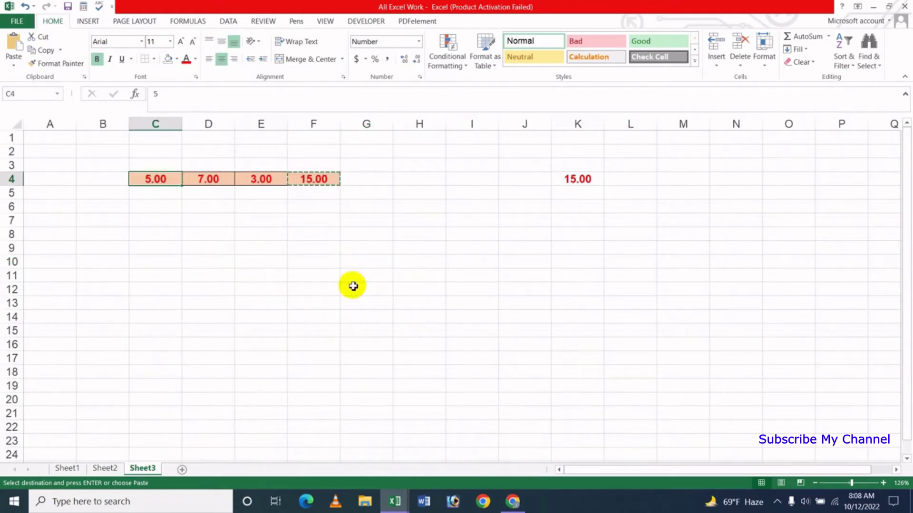
pyautogui.write('10')
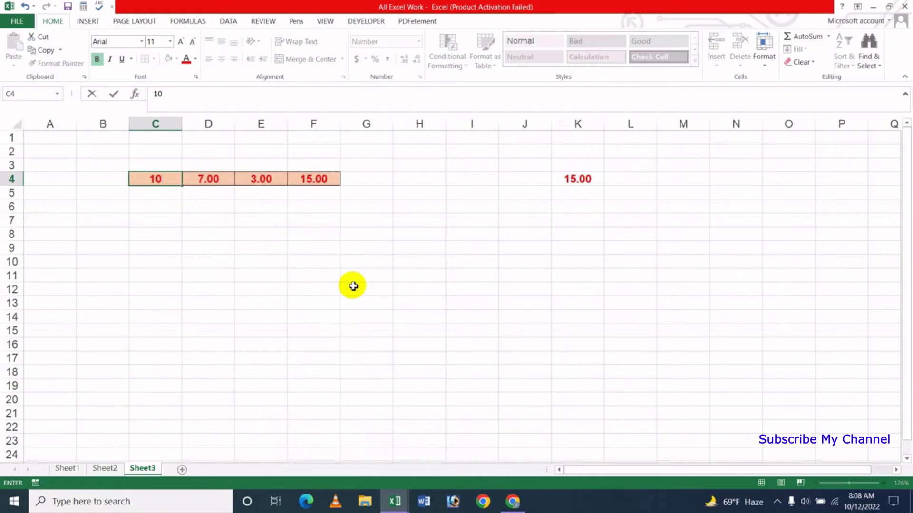
pyautogui.press('Tab')
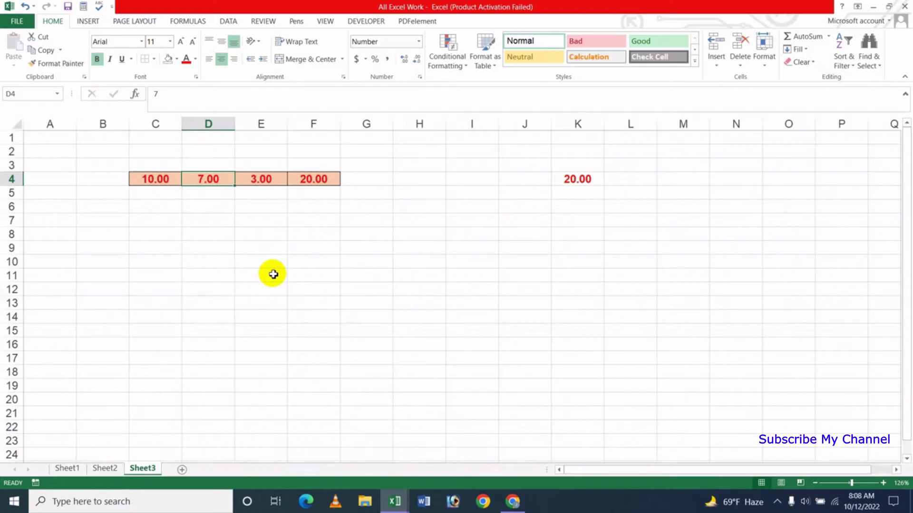
pyautogui.write('70')
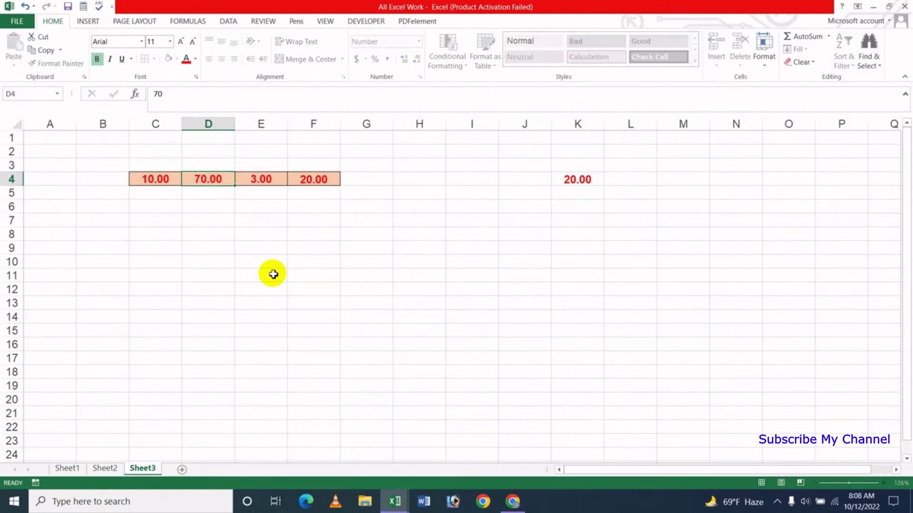
pyautogui.press('Return')
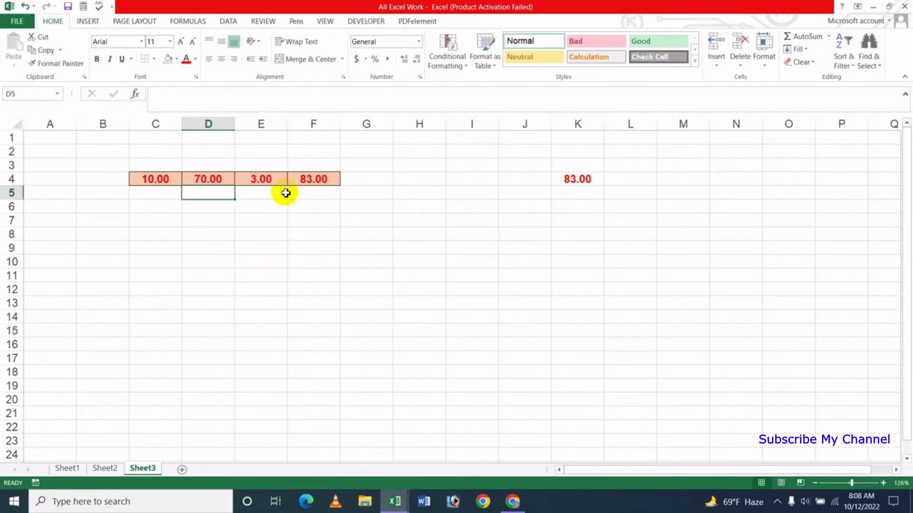
pyautogui.click(307, 178)
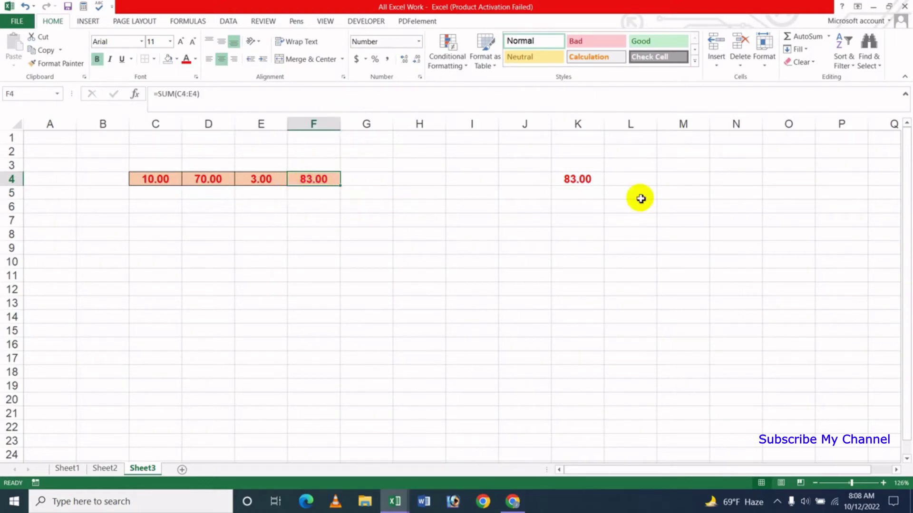
pyautogui.click(578, 179)
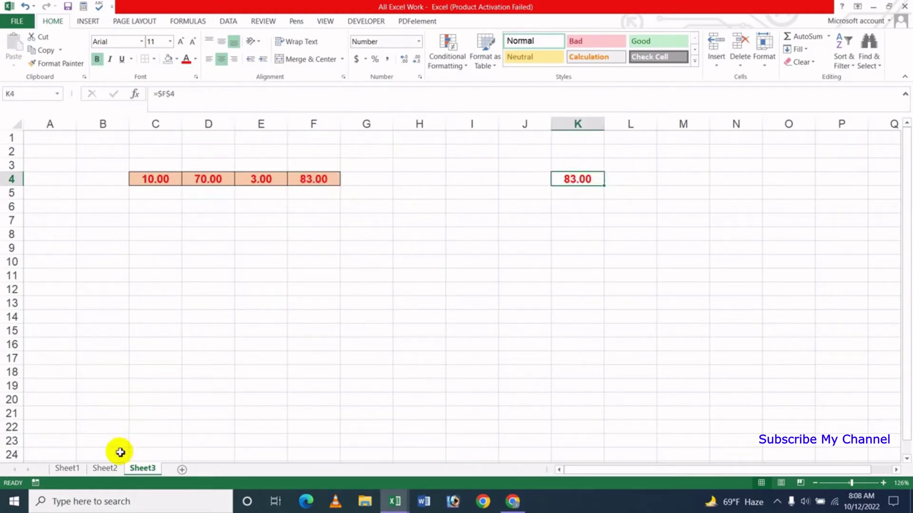
pyautogui.click(105, 468)
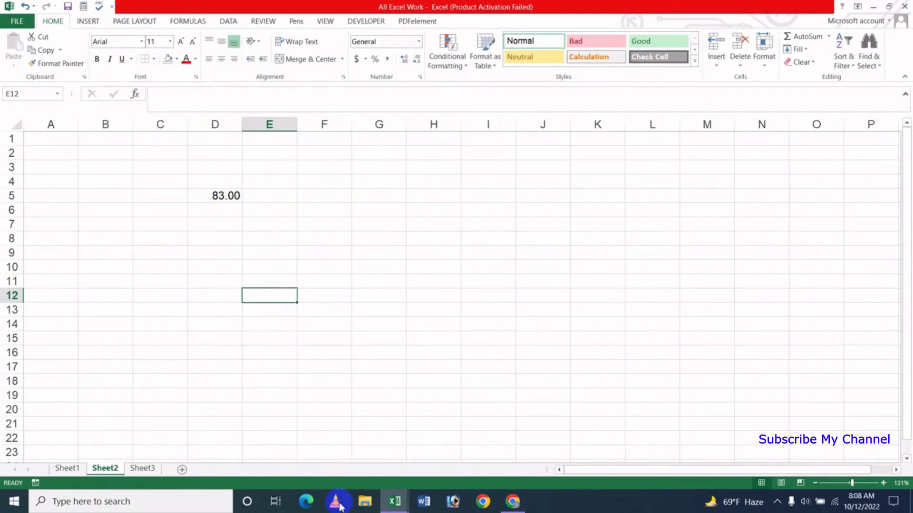
pyautogui.moveTo(395, 501)
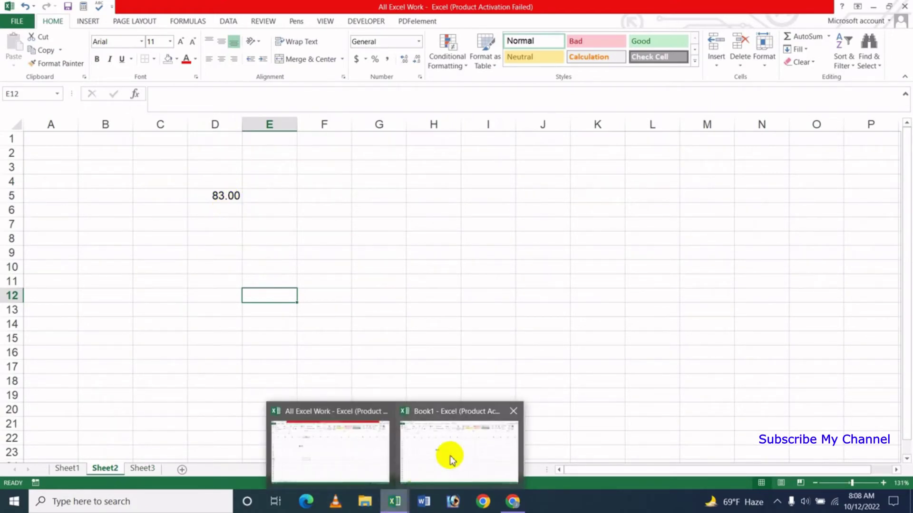
pyautogui.click(451, 459)
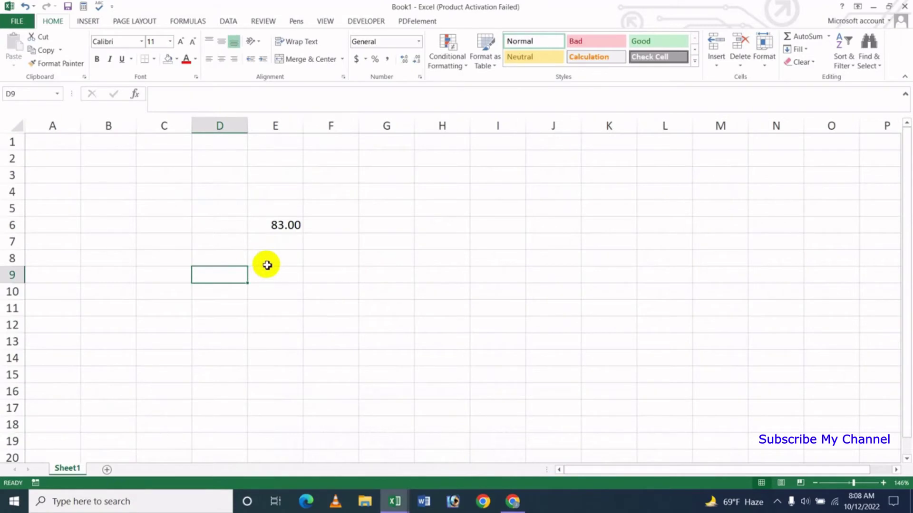
pyautogui.click(269, 226)
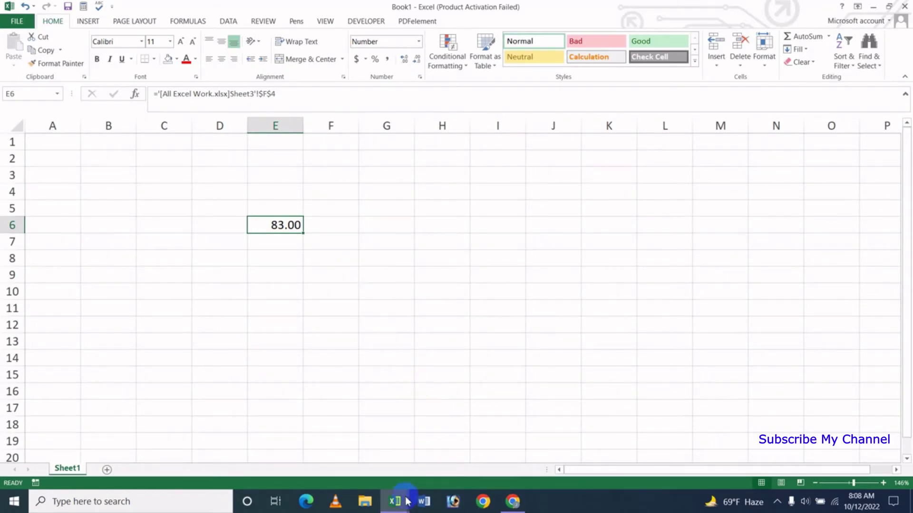
pyautogui.click(347, 444)
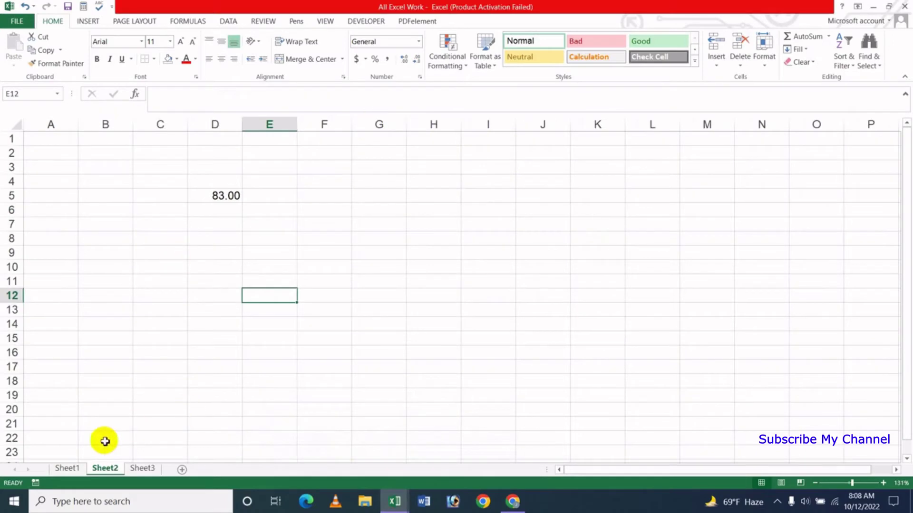
pyautogui.click(143, 468)
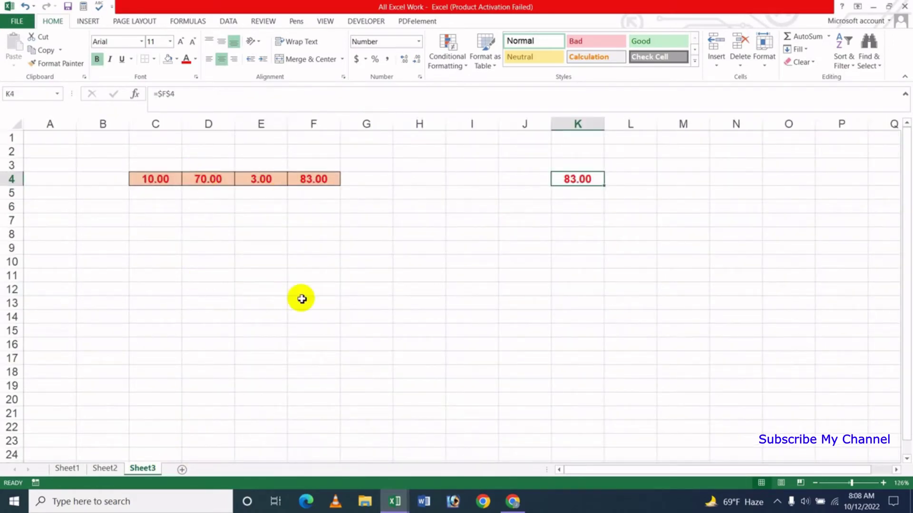
pyautogui.click(534, 228)
pyautogui.click(573, 179)
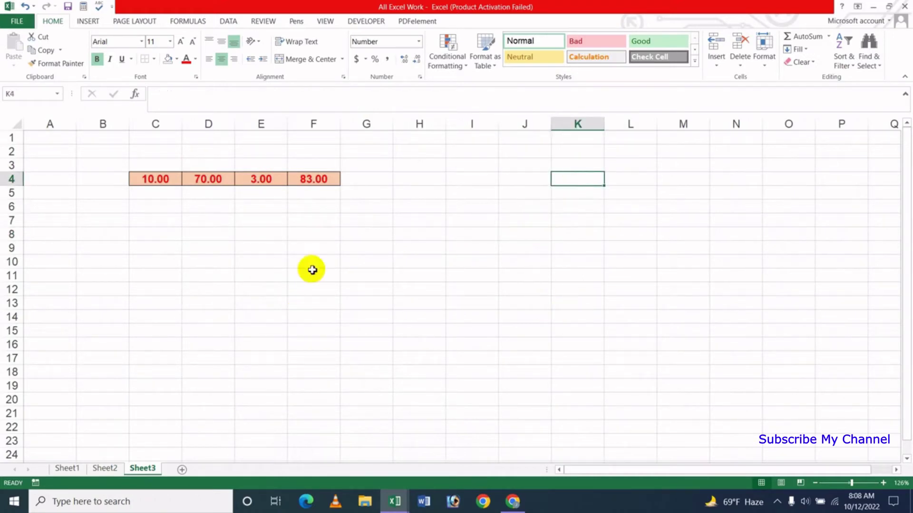
pyautogui.click(215, 274)
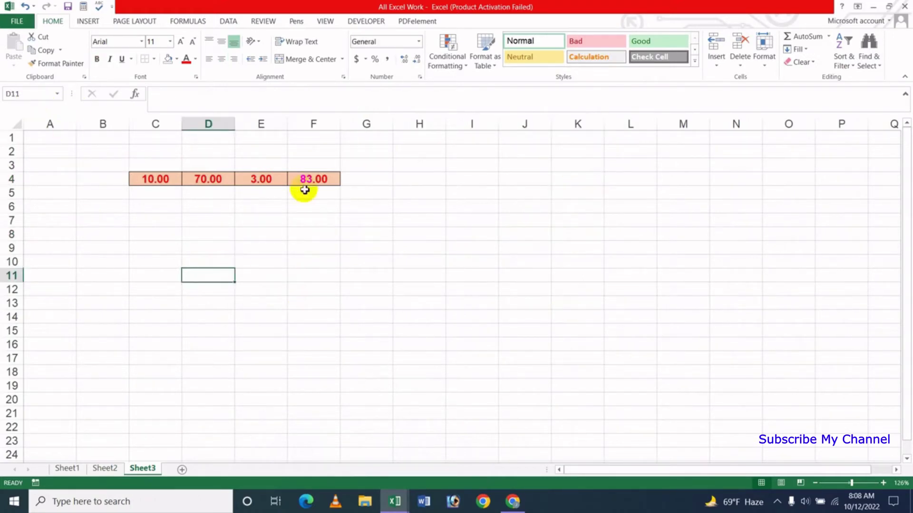
# Copy the orange row C4:F4 (10.00, 70.00, 3.00, 83.00), select J8 and reopen the Paste dropdown
pyautogui.moveTo(144, 180); pyautogui.dragTo(304, 179)
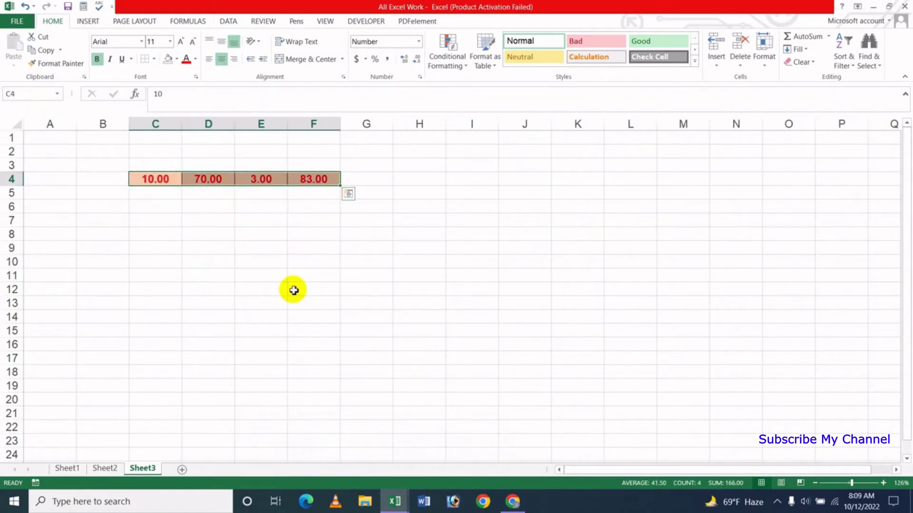
pyautogui.hotkey('ctrl', 'c')
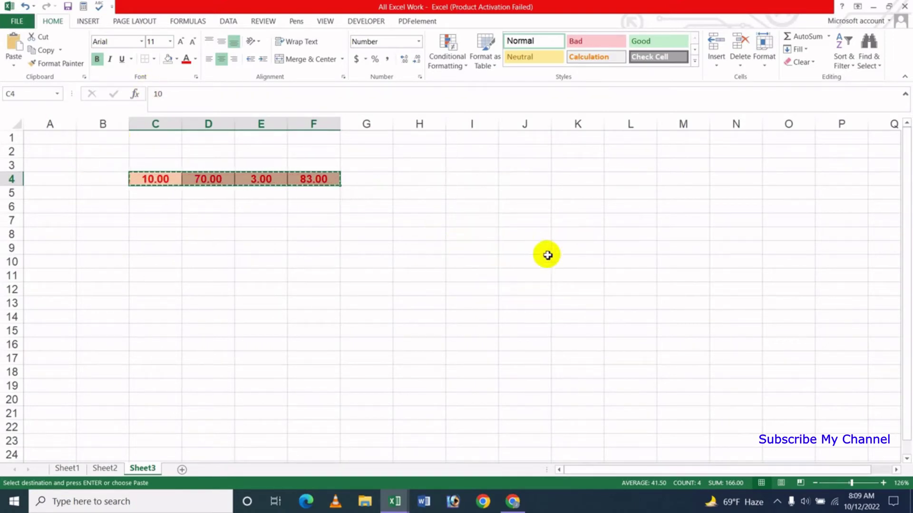
pyautogui.click(522, 234)
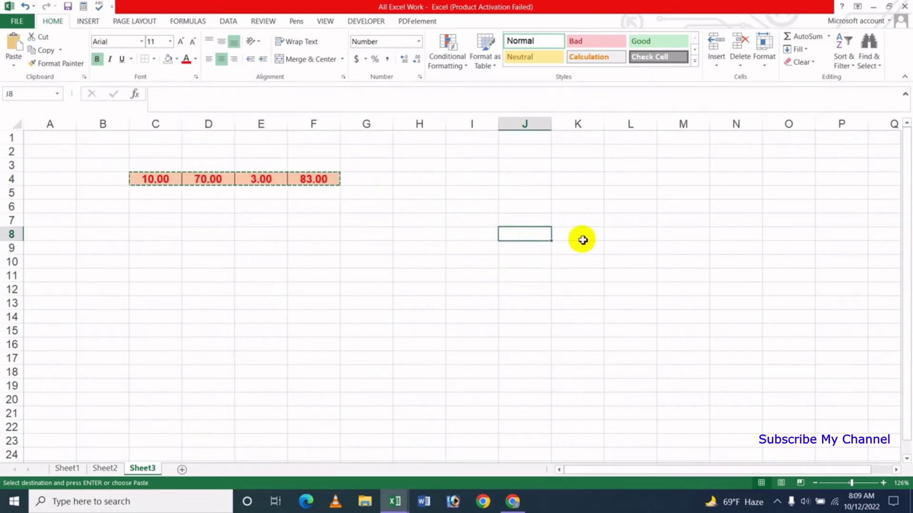
pyautogui.click(14, 65)
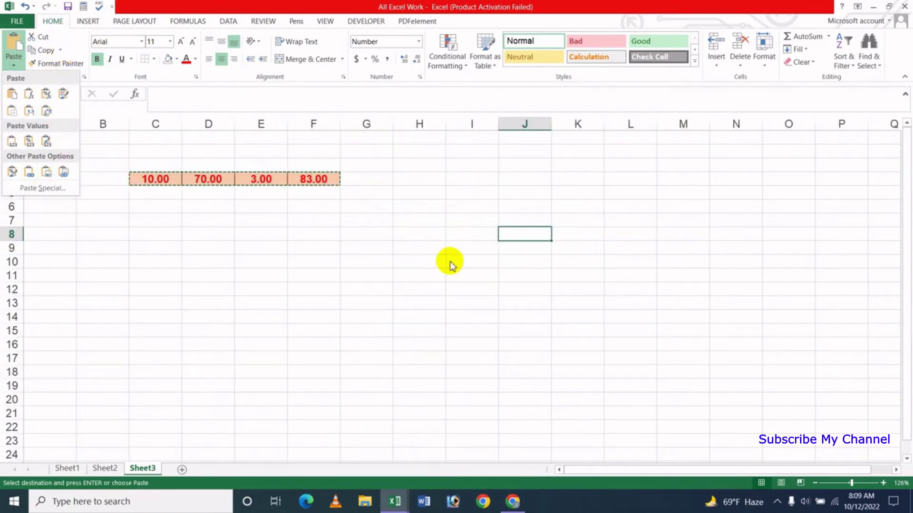
pyautogui.click(360, 222)
pyautogui.click(61, 52)
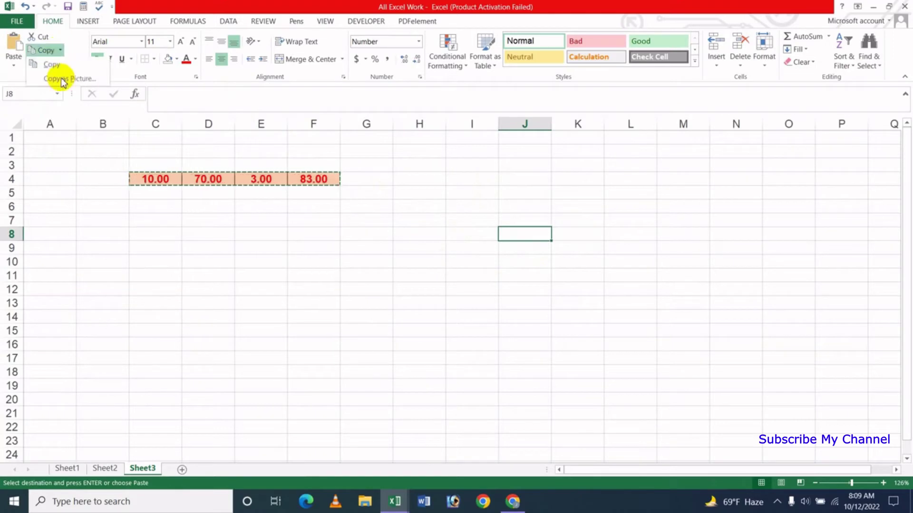
pyautogui.click(407, 277)
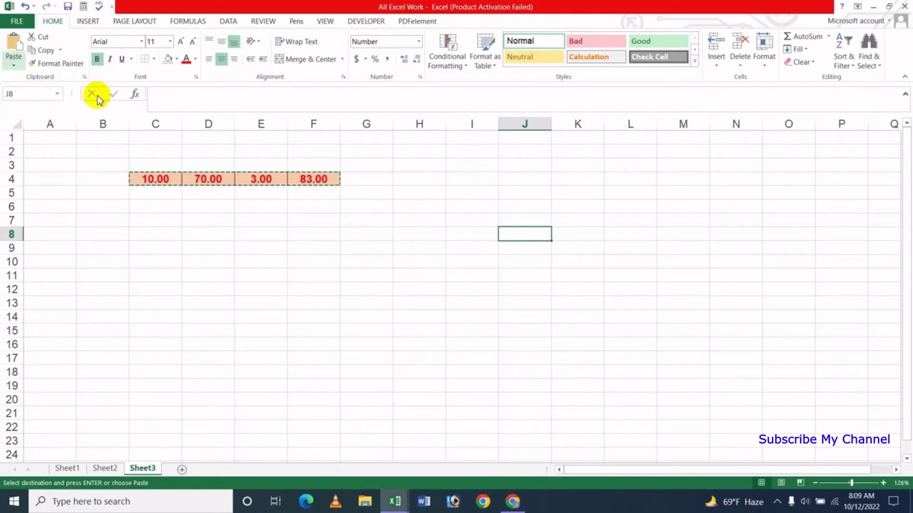
pyautogui.click(15, 66)
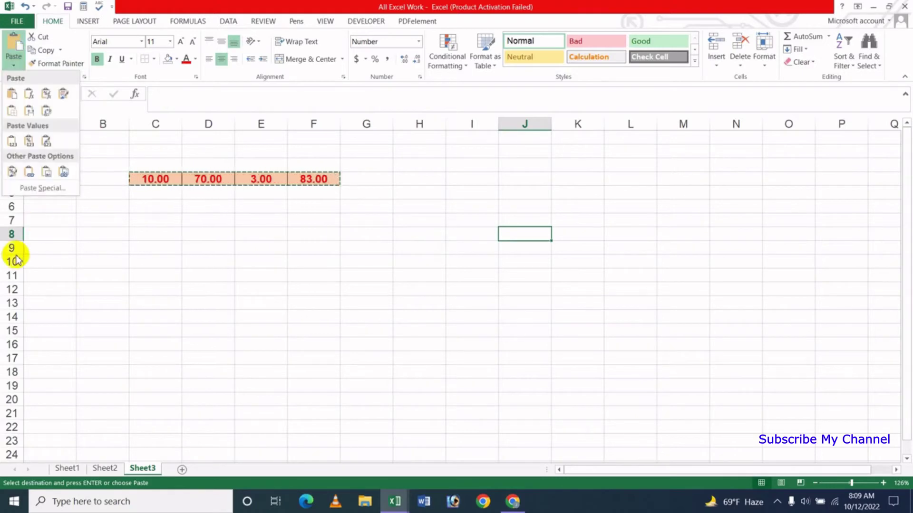
# Paste the copied row as a picture, then narrow it and move it to about rows 9–11
pyautogui.click(48, 176)
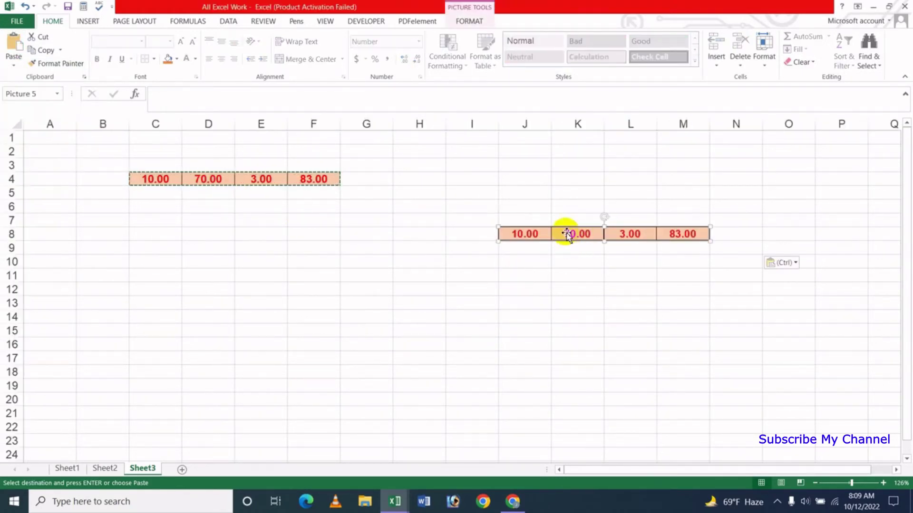
pyautogui.moveTo(564, 231); pyautogui.dragTo(544, 243)
pyautogui.moveTo(501, 282)
pyautogui.mouseDown()
pyautogui.moveTo(461, 285)
pyautogui.moveTo(432, 317)
pyautogui.moveTo(460, 292)
pyautogui.mouseUp()
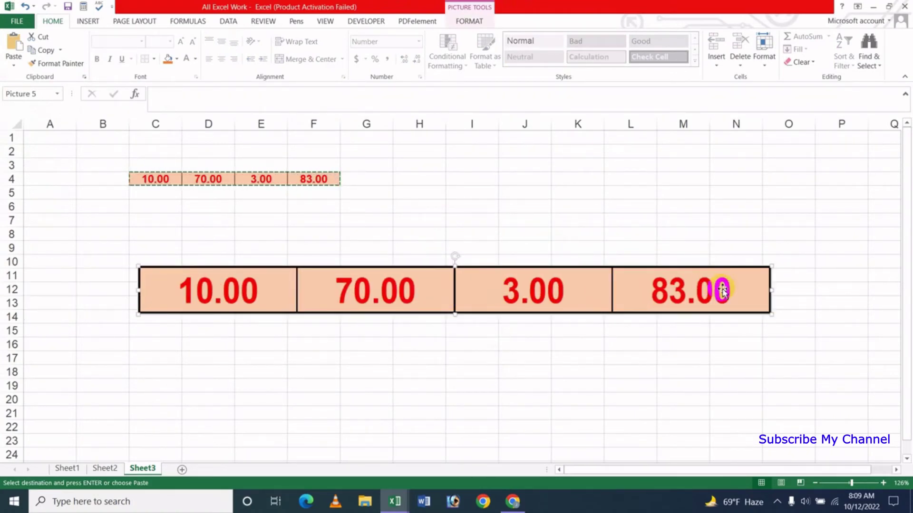
pyautogui.moveTo(771, 292); pyautogui.dragTo(467, 290)
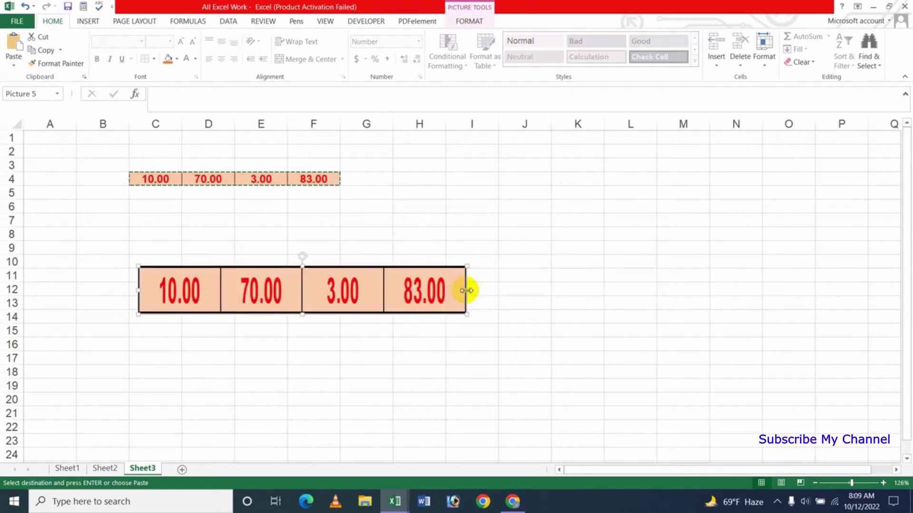
pyautogui.moveTo(383, 290); pyautogui.dragTo(611, 265)
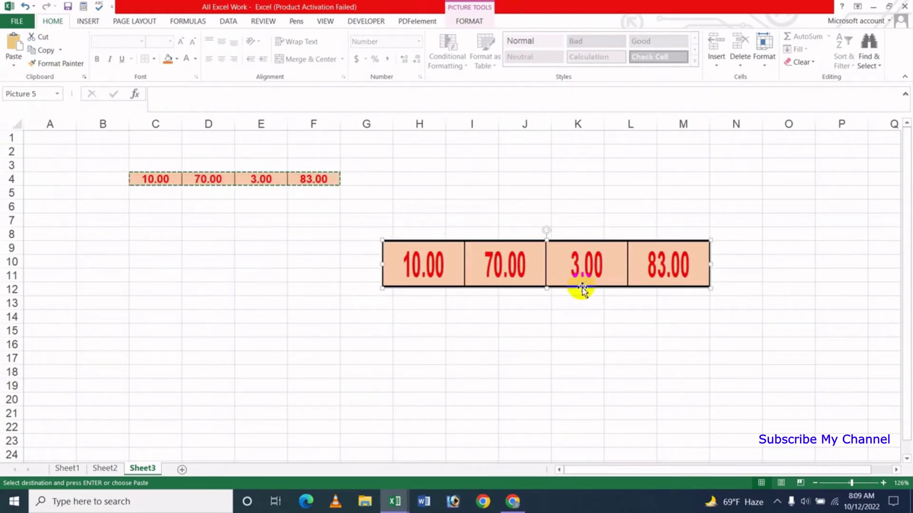
# Give the picture a thick black double frame, review its glow settings, then delete it
pyautogui.click(468, 19)
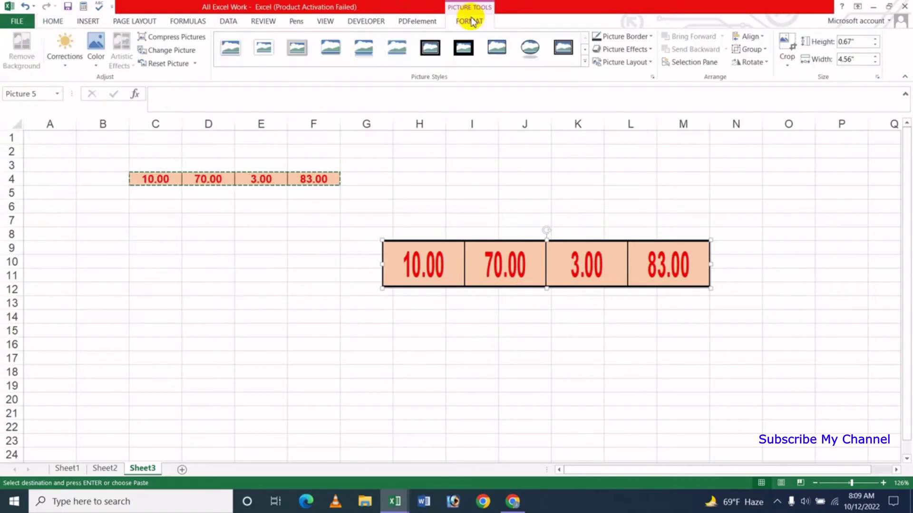
pyautogui.click(464, 48)
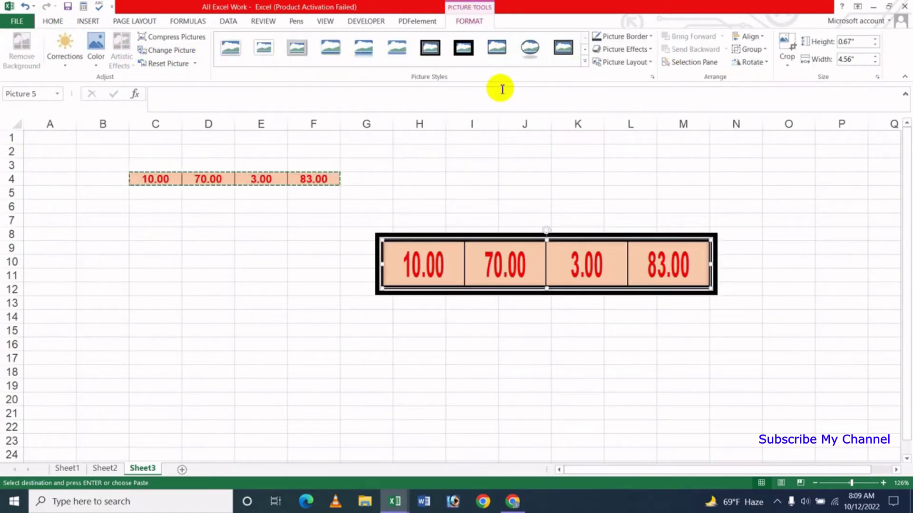
pyautogui.rightClick(487, 260)
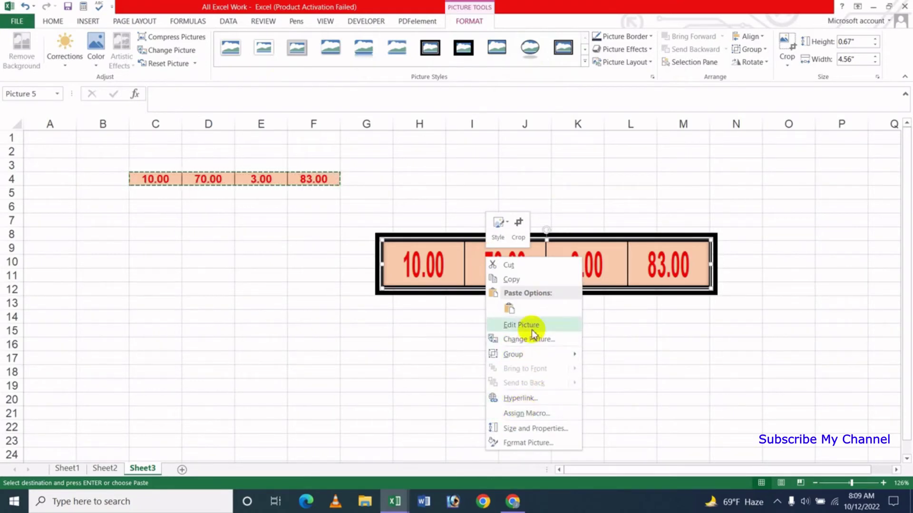
pyautogui.click(542, 443)
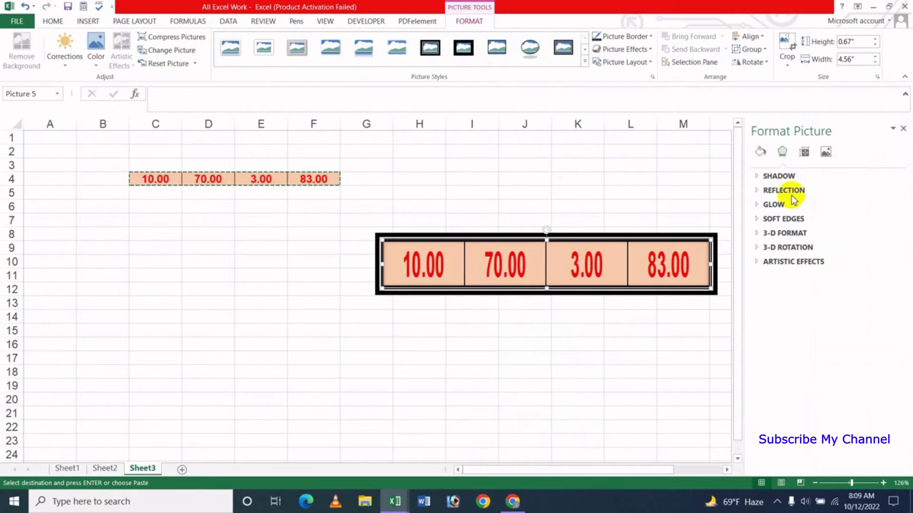
pyautogui.click(773, 204)
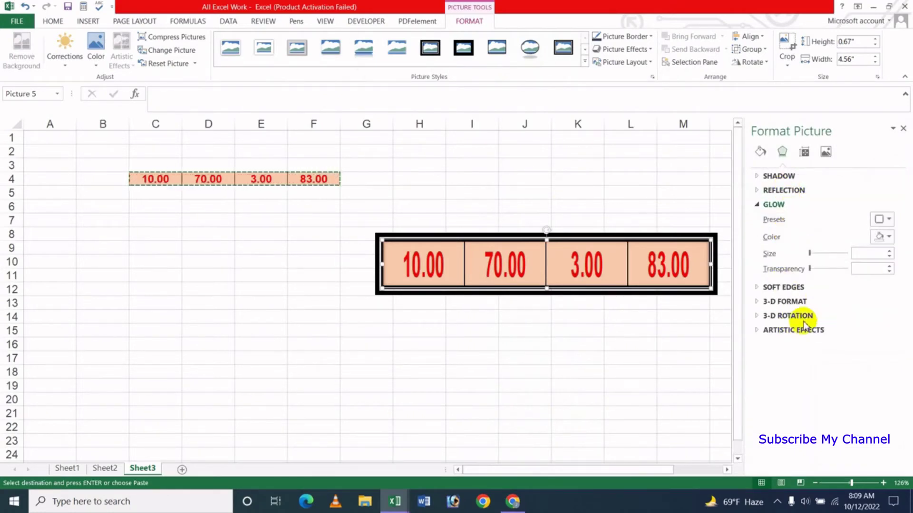
pyautogui.click(902, 129)
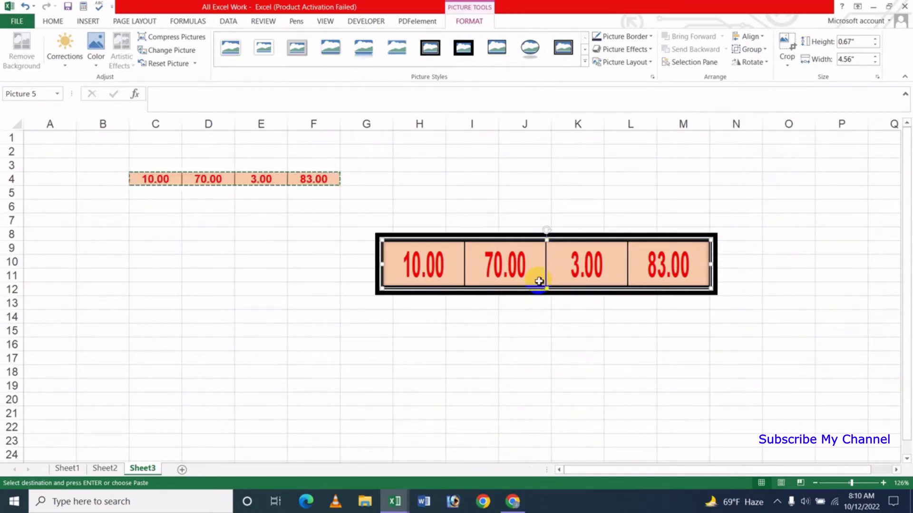
pyautogui.press('Delete')
# On Sheet2, paste the row as a picture at H9, stretch it, delete it, and return to Sheet3
pyautogui.click(104, 468)
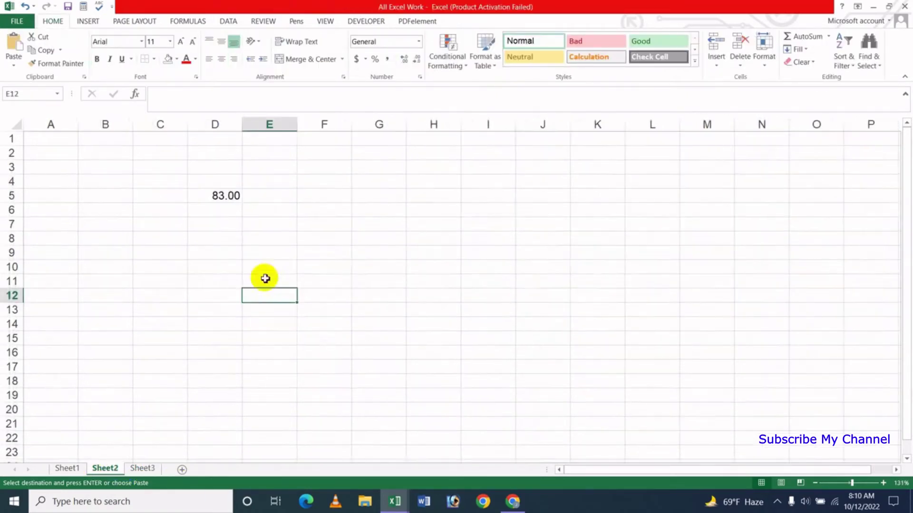
pyautogui.click(413, 249)
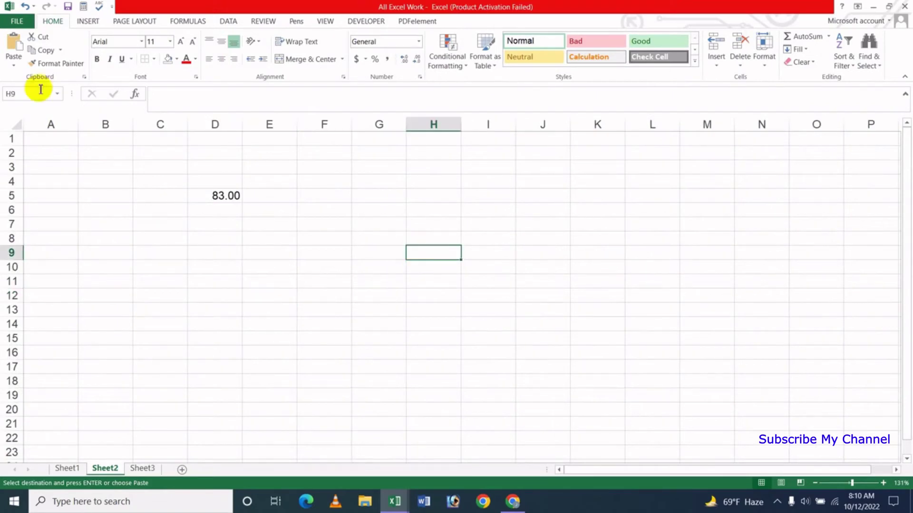
pyautogui.click(17, 68)
pyautogui.click(44, 174)
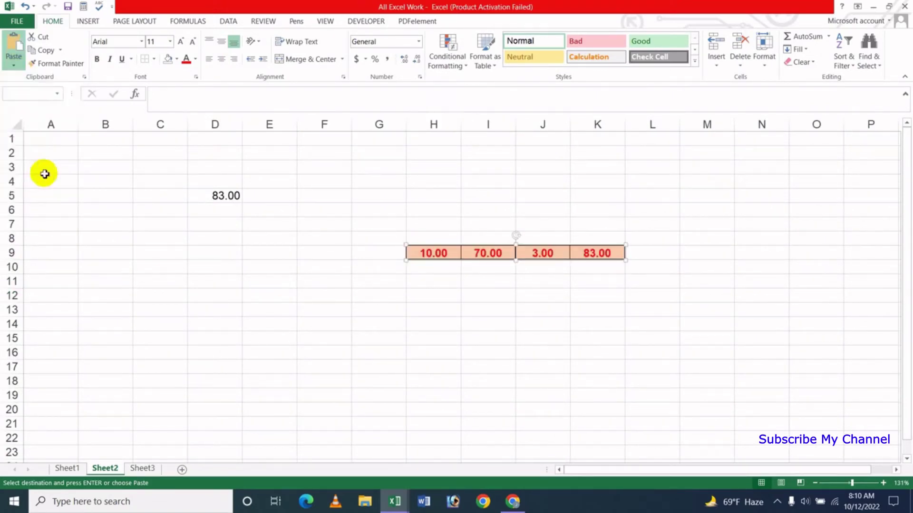
pyautogui.moveTo(516, 263); pyautogui.dragTo(515, 318)
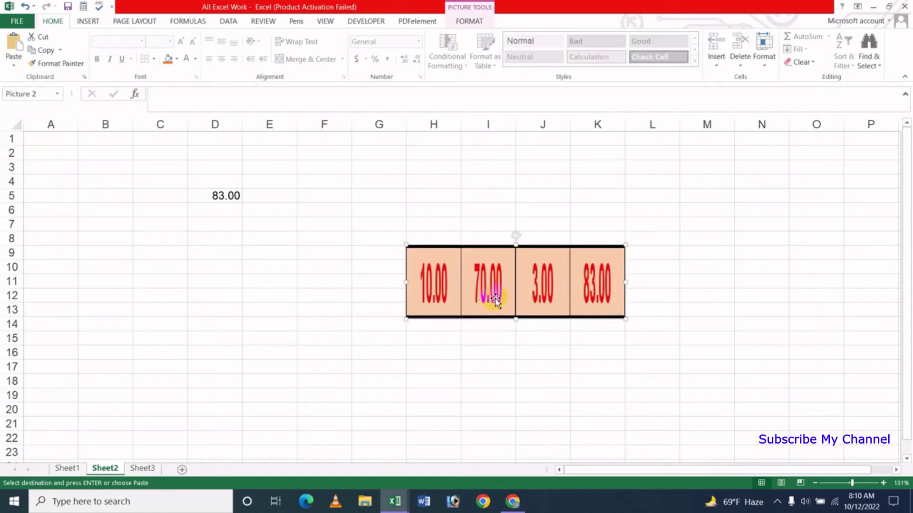
pyautogui.press('Delete')
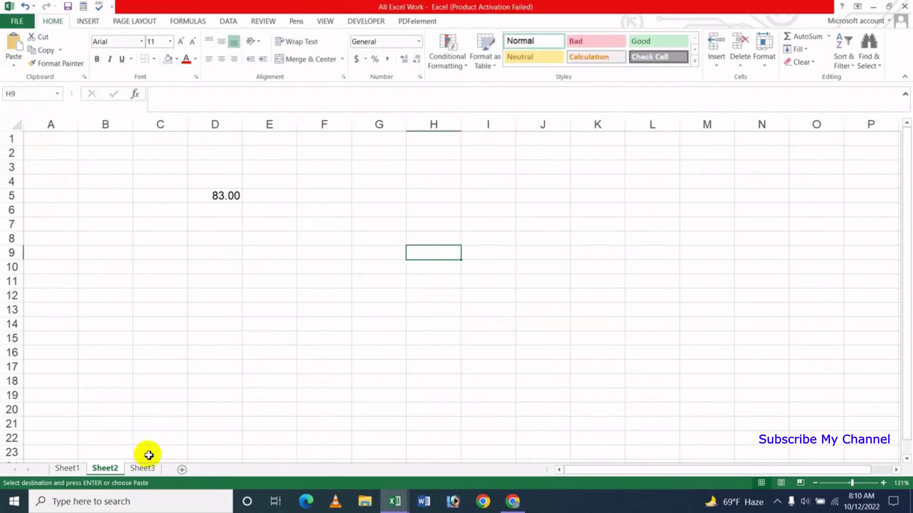
pyautogui.click(143, 468)
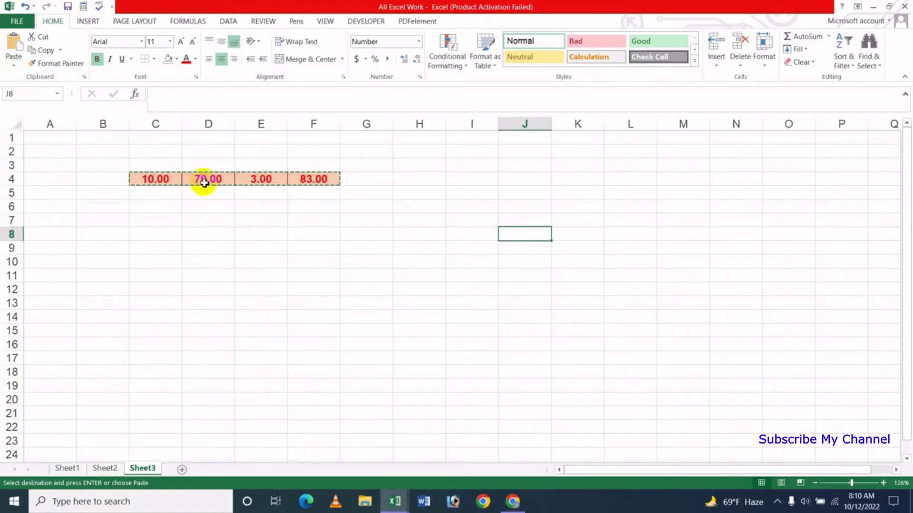
# Paste the row as a linked picture at J8, stretch it three rows tall and move it to about I12:L15
pyautogui.click(14, 69)
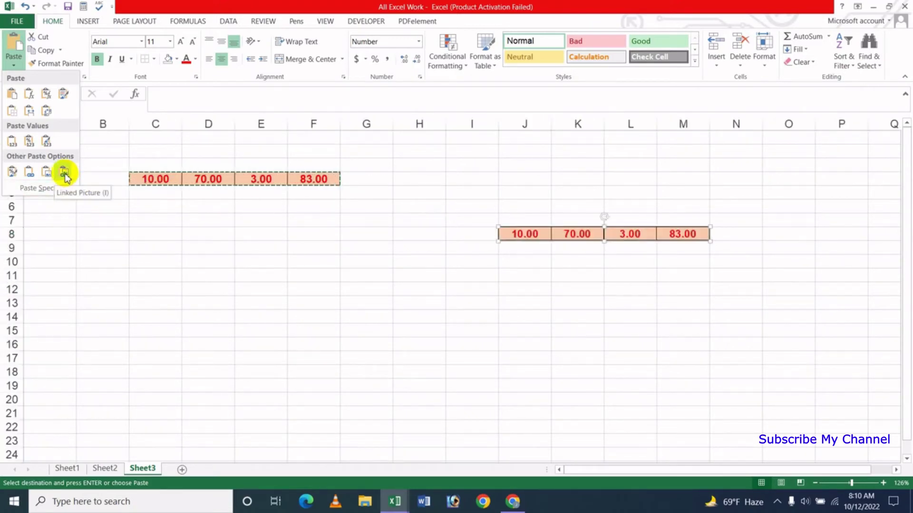
pyautogui.click(64, 174)
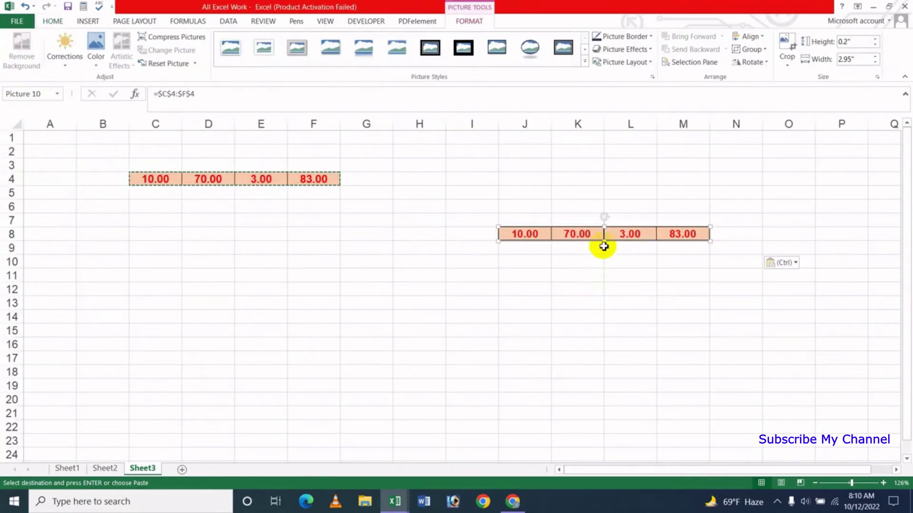
pyautogui.moveTo(603, 243); pyautogui.dragTo(599, 289)
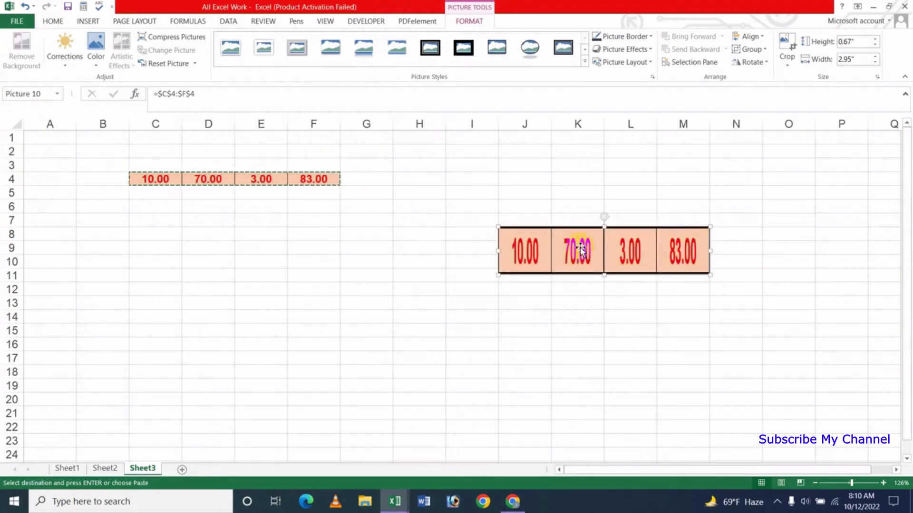
pyautogui.moveTo(576, 249)
pyautogui.mouseDown()
pyautogui.moveTo(523, 266)
pyautogui.moveTo(444, 257)
pyautogui.mouseUp()
pyautogui.click(519, 375)
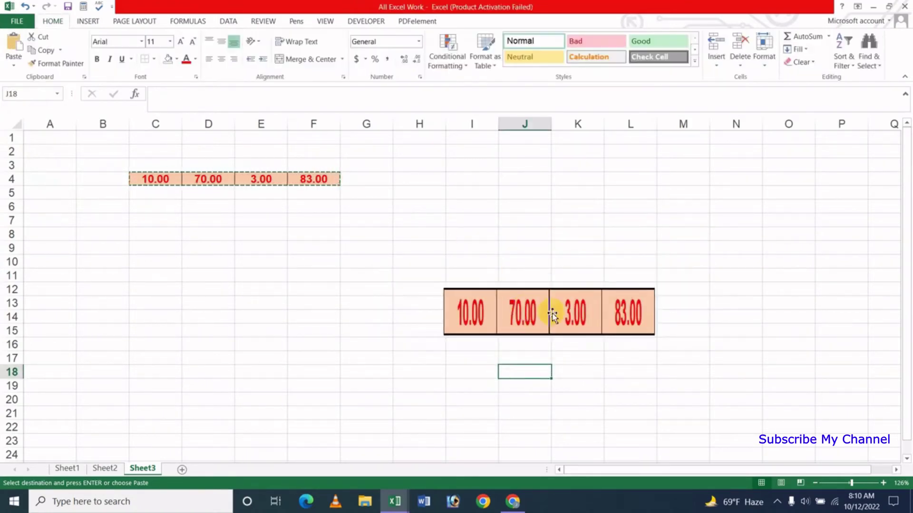
pyautogui.click(555, 324)
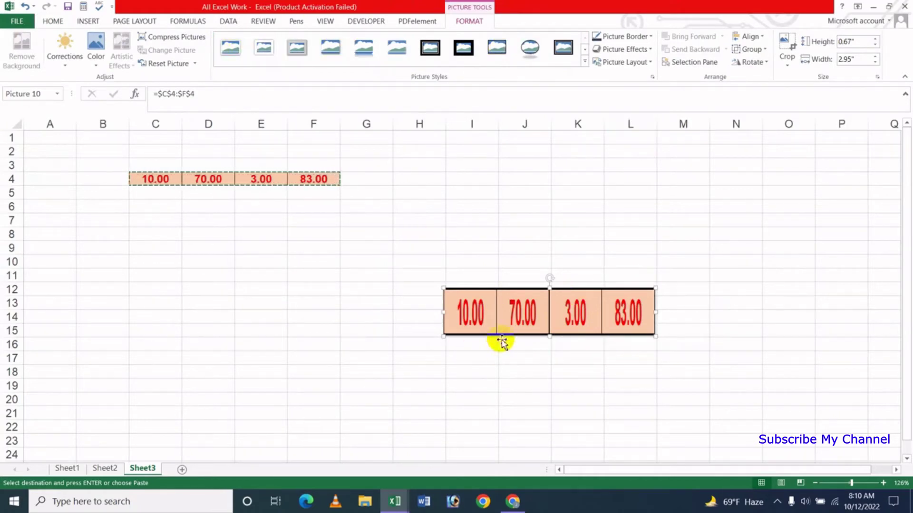
pyautogui.press('Escape')
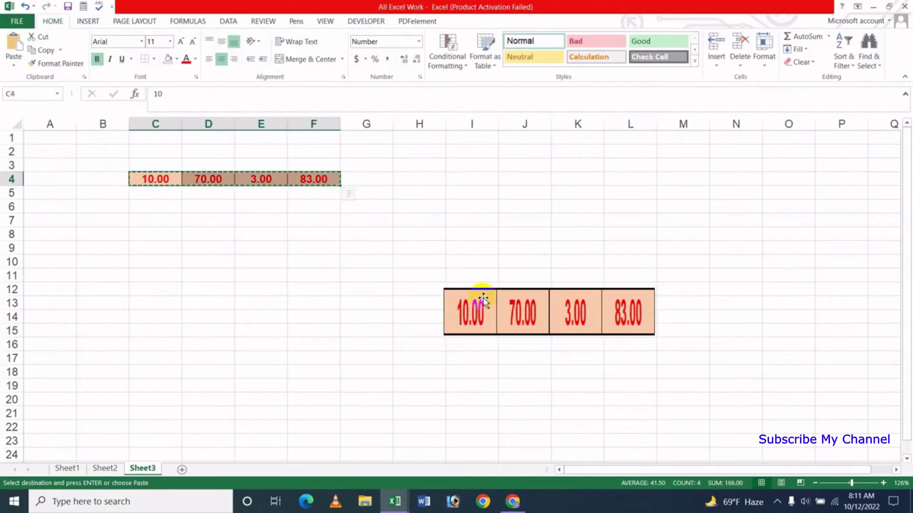
# Delete the linked picture from Sheet3 and jump down to the sheet's last rows
pyautogui.click(550, 317)
pyautogui.press('Delete')
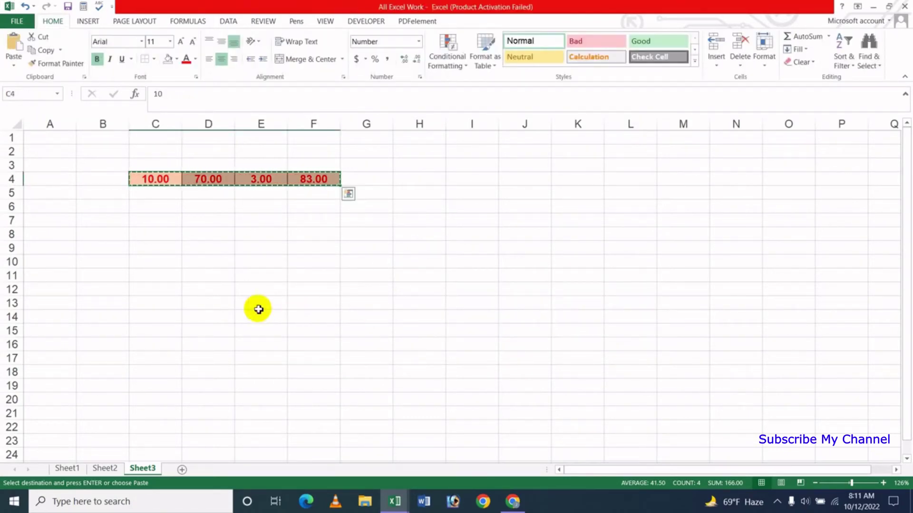
pyautogui.click(194, 314)
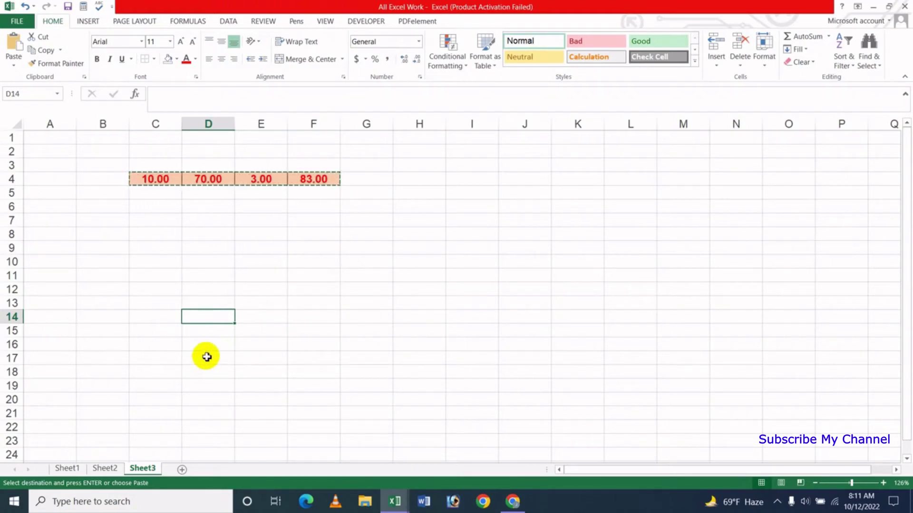
pyautogui.hotkey('ctrl', 'shift', 'Down')
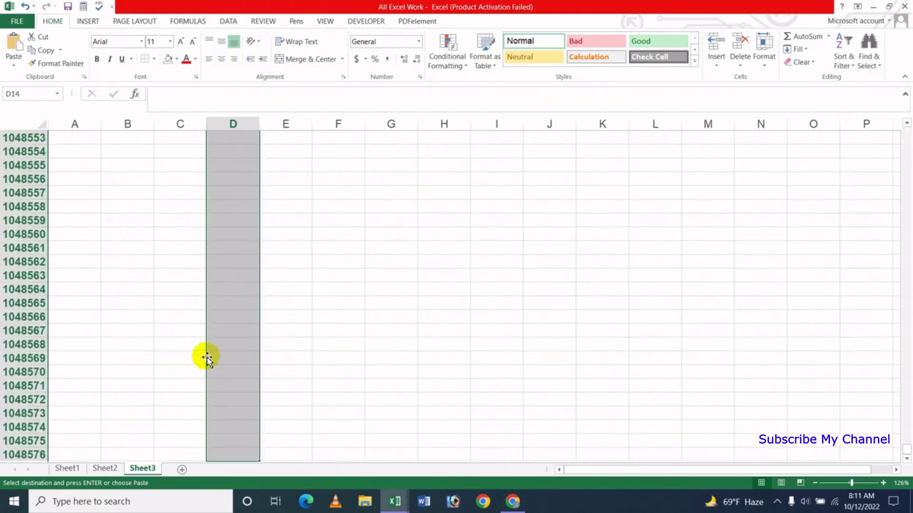
pyautogui.click(173, 385)
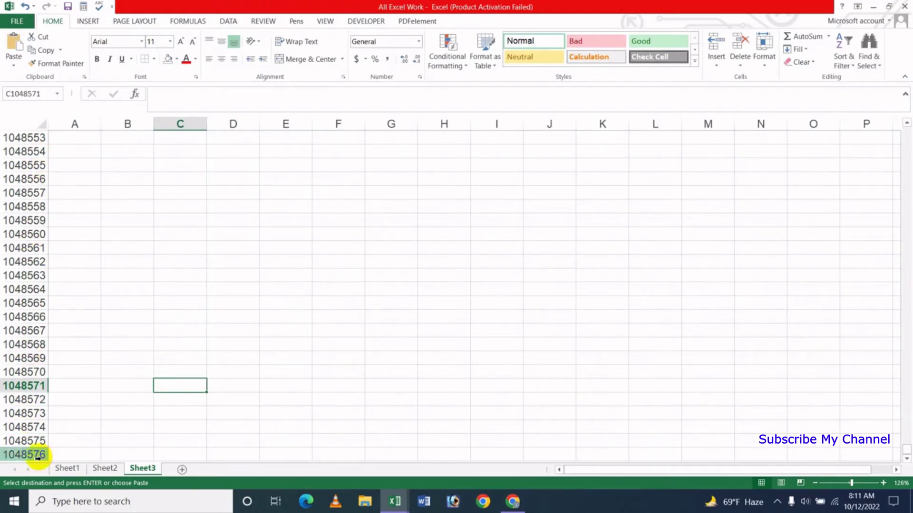
pyautogui.click(432, 384)
pyautogui.click(326, 317)
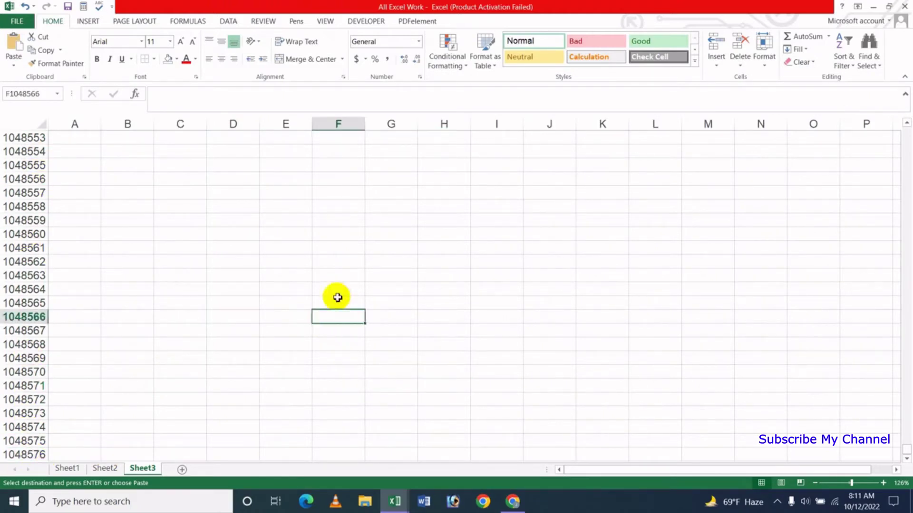
# Paste a test linked picture at E1048566, stretch it to row 1048569, then delete it
pyautogui.click(299, 318)
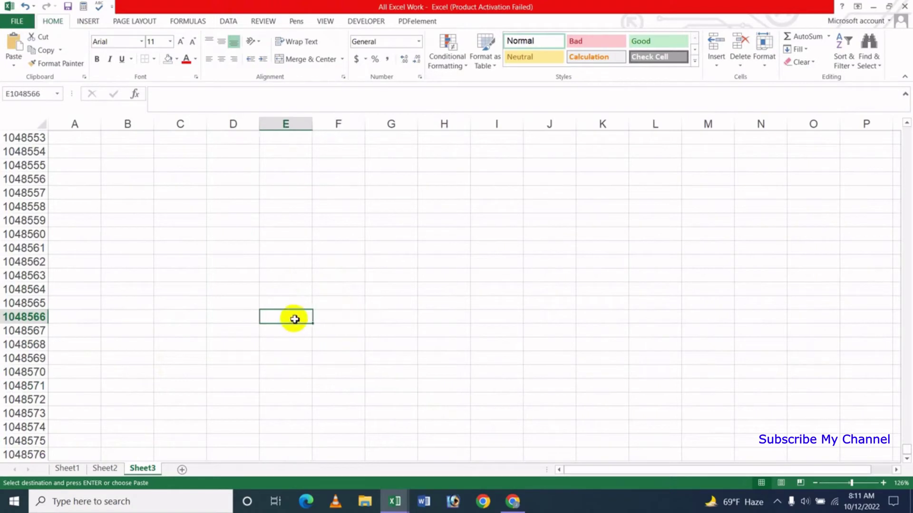
pyautogui.click(15, 69)
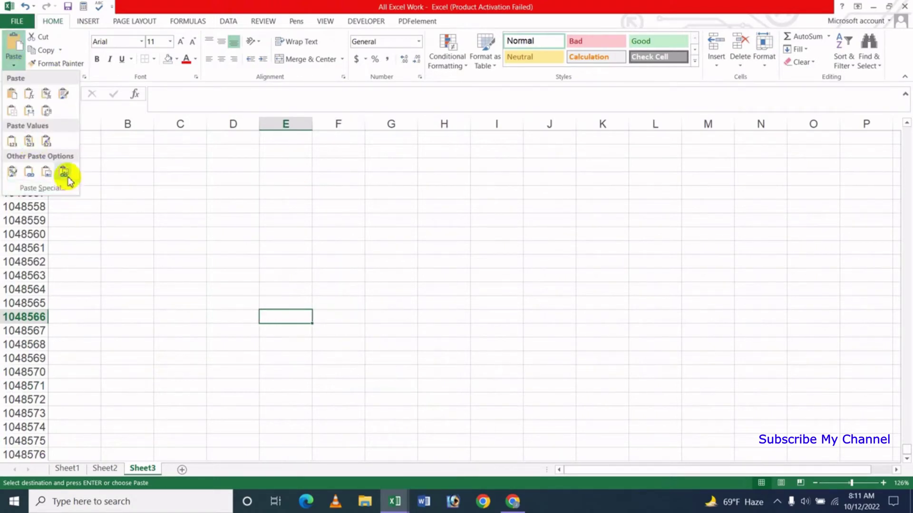
pyautogui.click(65, 174)
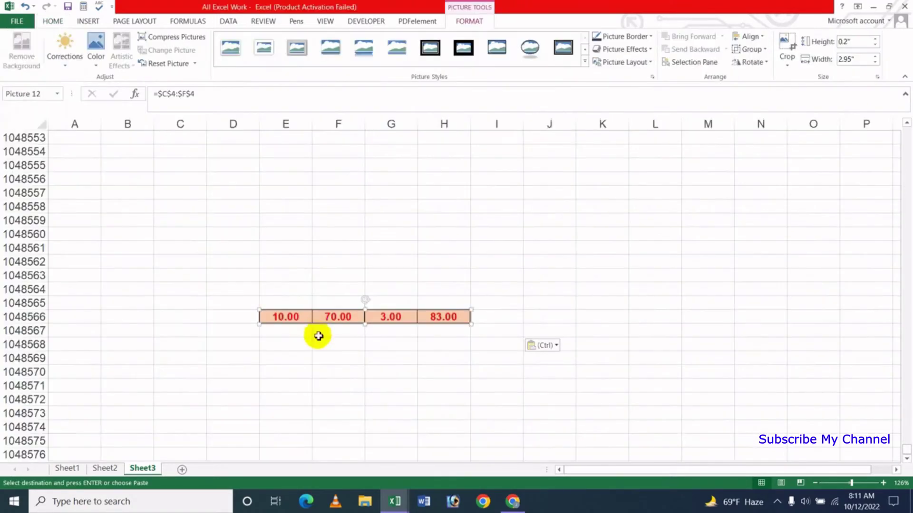
pyautogui.moveTo(363, 327); pyautogui.dragTo(363, 357)
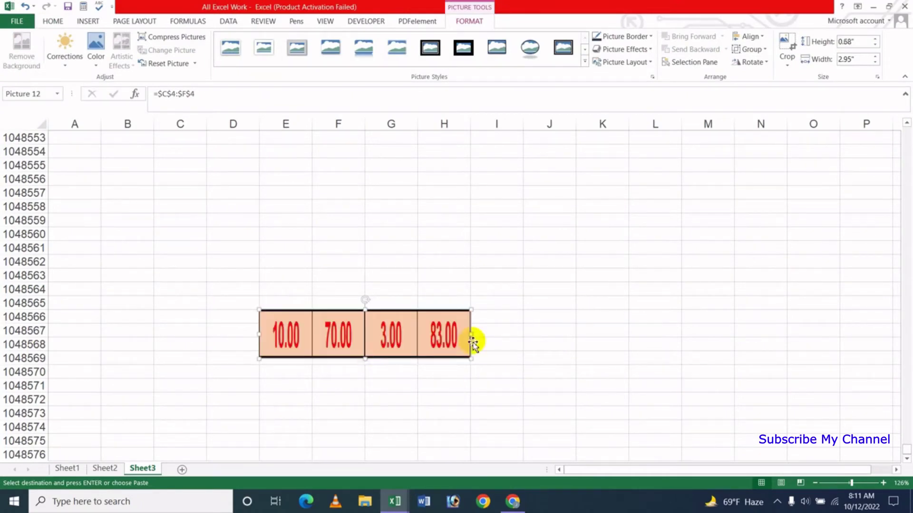
pyautogui.click(444, 289)
pyautogui.click(341, 336)
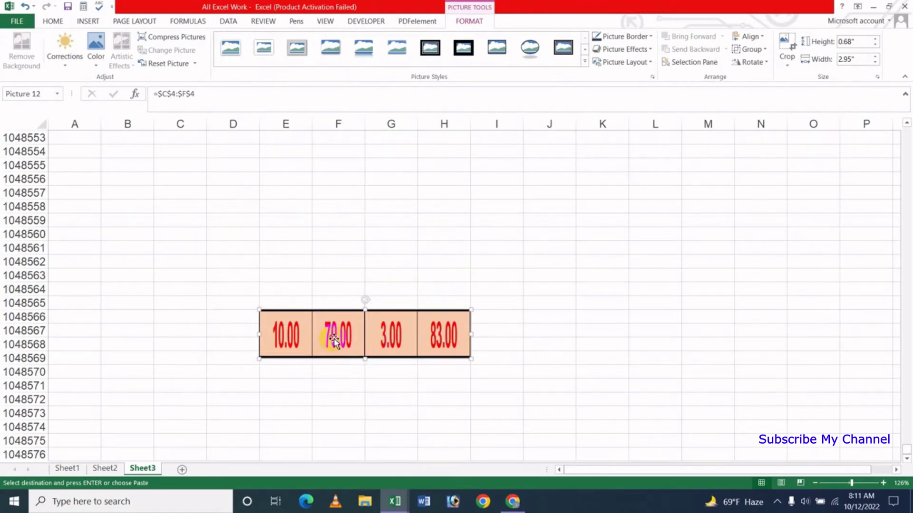
pyautogui.press('Delete')
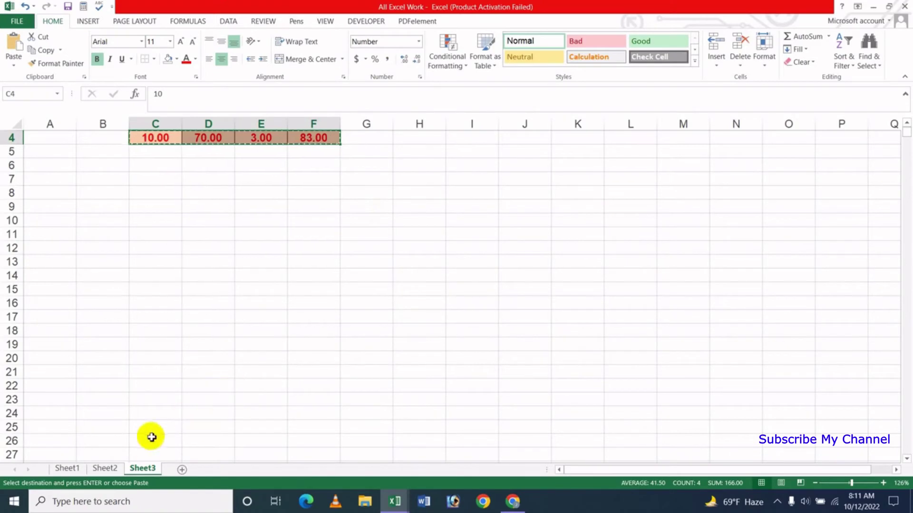
# Place a one-row linked picture of C4:F4 at Sheet2's H5, then double-click it to reach Sheet3
pyautogui.click(107, 468)
pyautogui.click(442, 196)
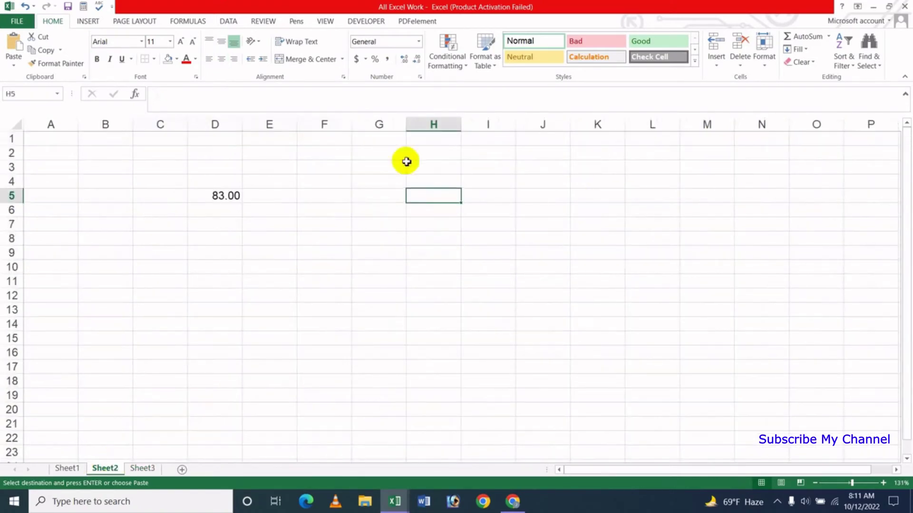
pyautogui.click(14, 69)
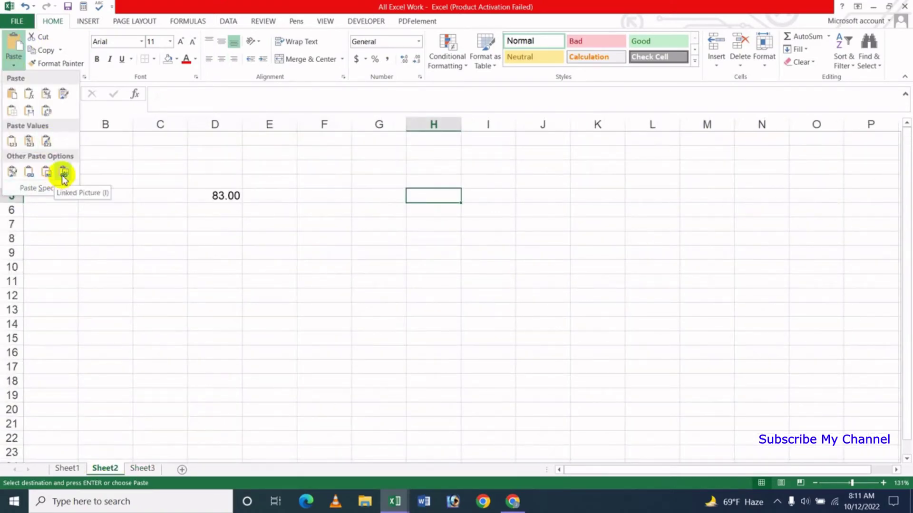
pyautogui.click(63, 176)
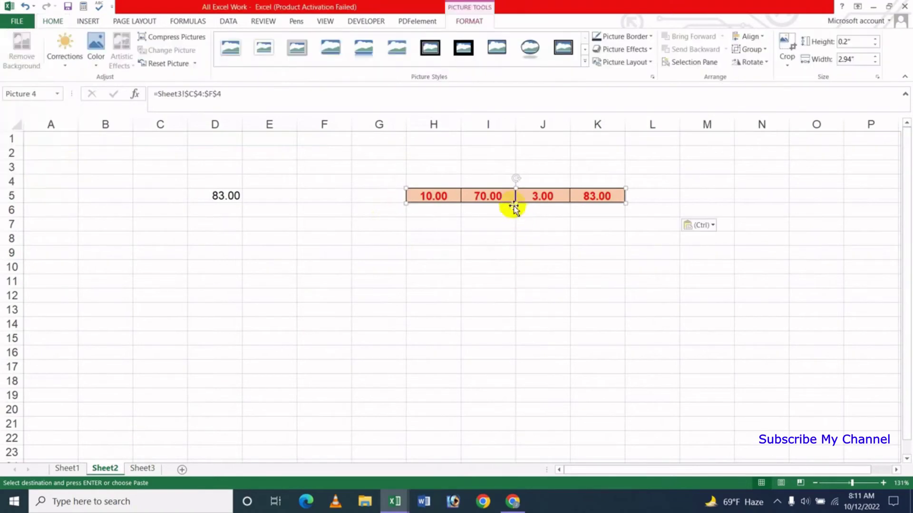
pyautogui.moveTo(513, 206); pyautogui.dragTo(514, 236)
pyautogui.click(547, 307)
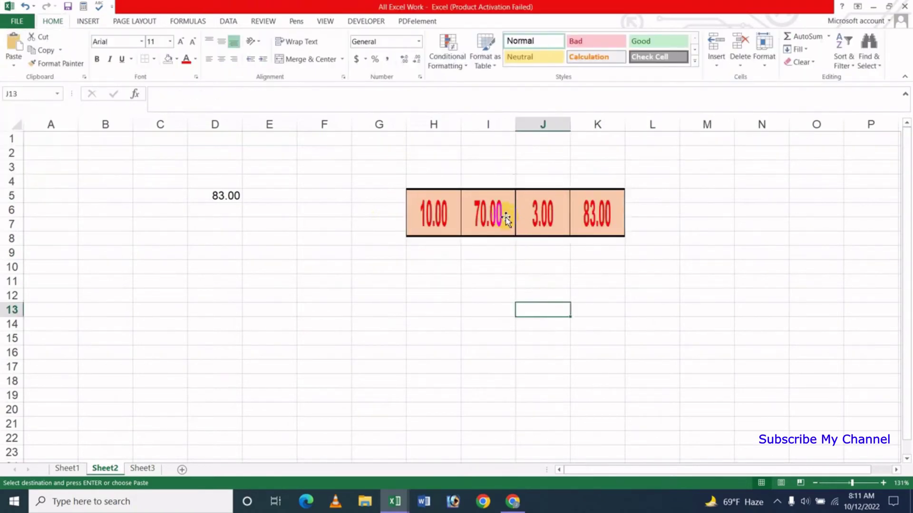
pyautogui.click(524, 236)
pyautogui.hotkey('ctrl', 'z')
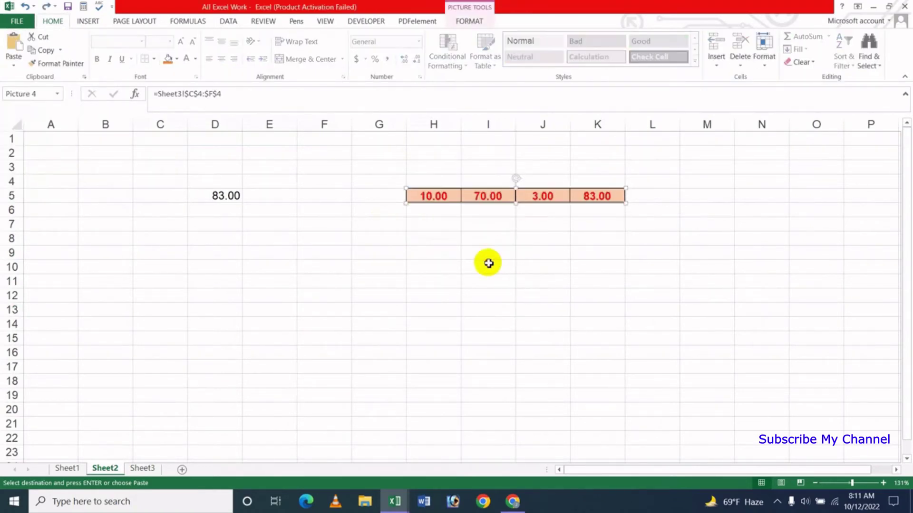
pyautogui.click(490, 264)
pyautogui.doubleClick(492, 202)
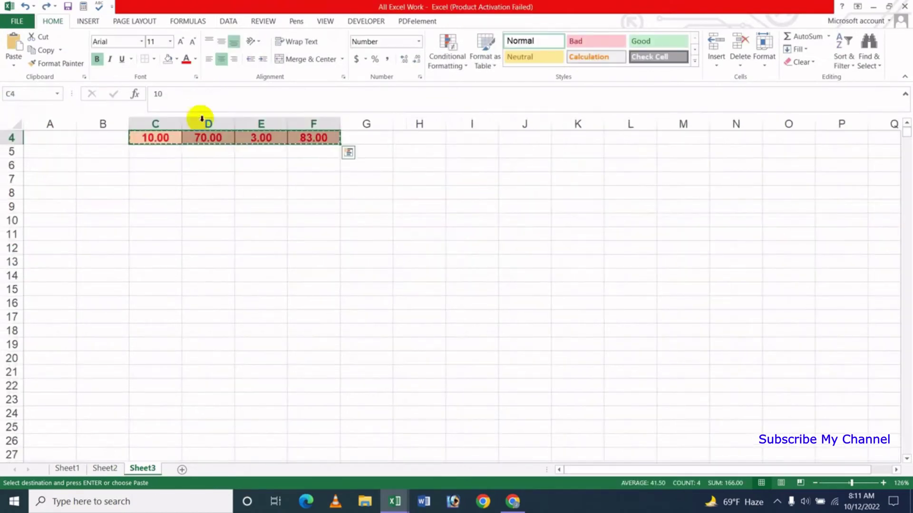
# Jump back to C4:F4 via the linked picture and paste the copied row over itself, keeping 10.00, 70.00, 3.00, 83.00
pyautogui.click(105, 469)
pyautogui.doubleClick(492, 198)
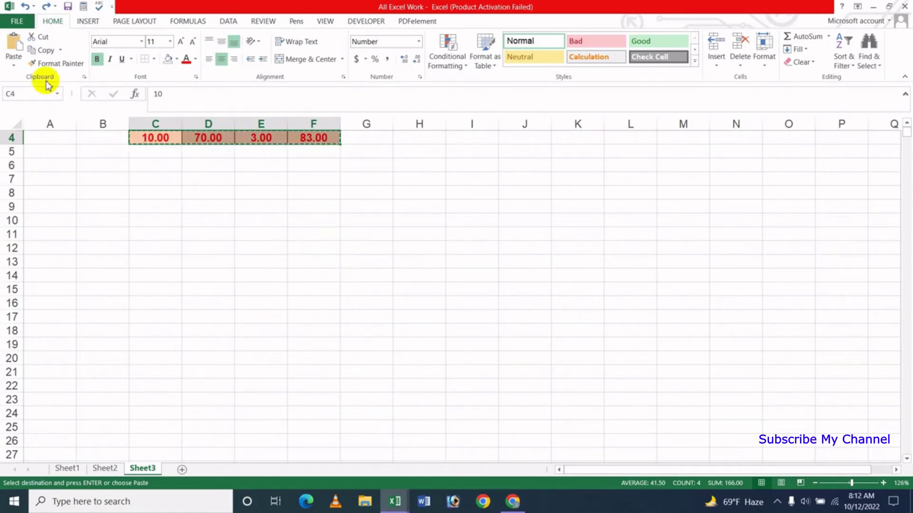
pyautogui.click(14, 61)
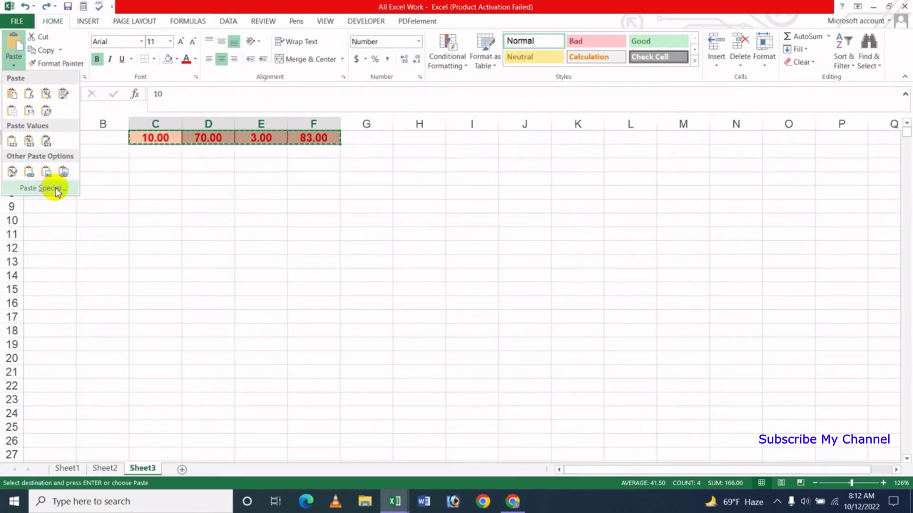
pyautogui.click(54, 187)
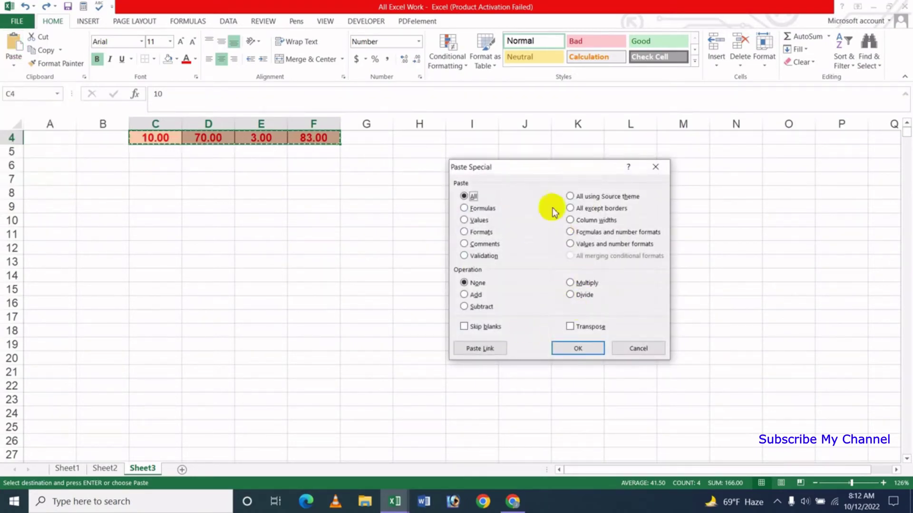
pyautogui.click(632, 348)
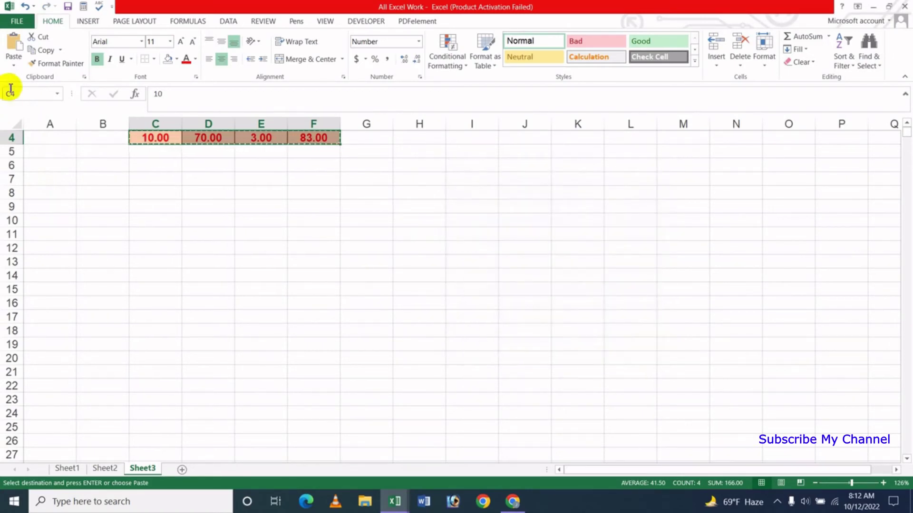
pyautogui.click(13, 69)
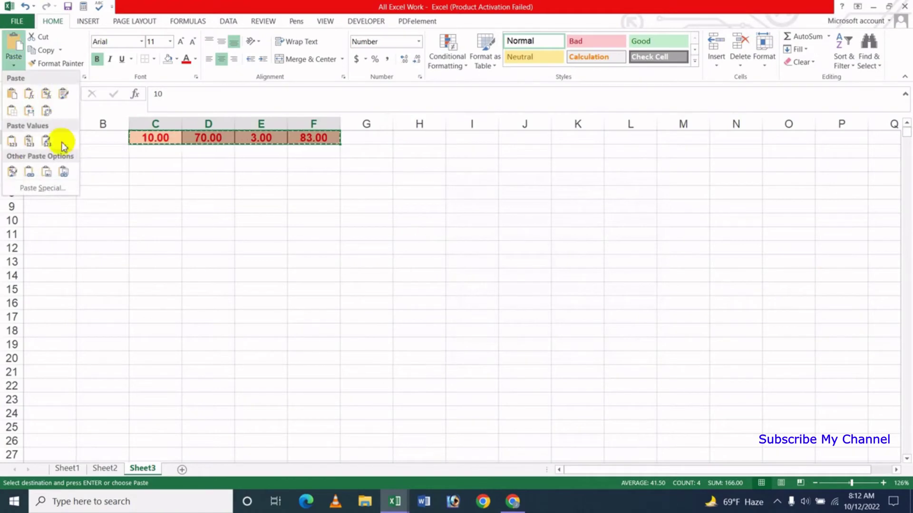
pyautogui.click(403, 245)
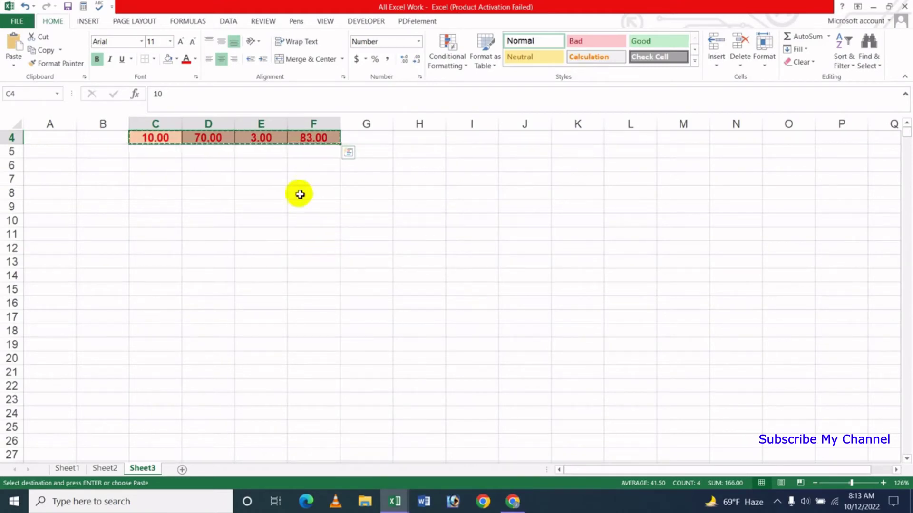
pyautogui.press('Escape')
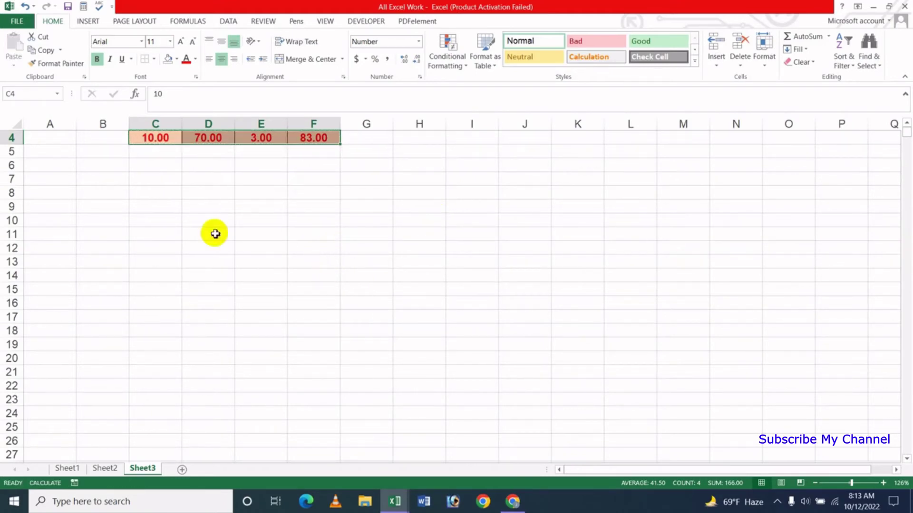
# Return to Sheet1 and copy the All row values 110, 130, 240 from B4:D4
pyautogui.click(74, 468)
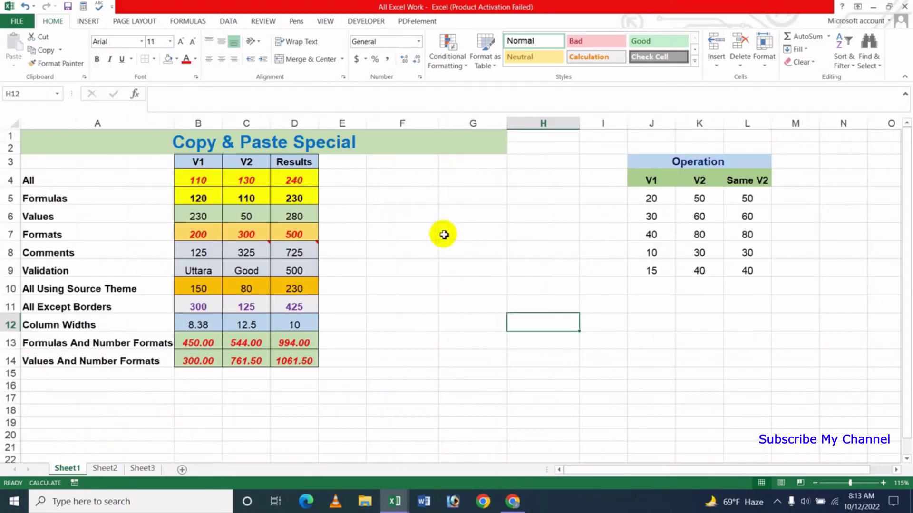
pyautogui.click(402, 232)
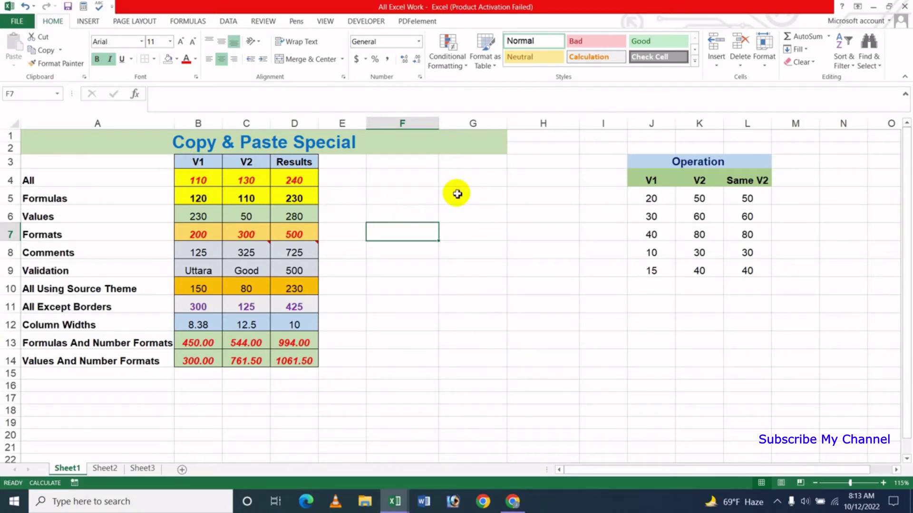
pyautogui.click(194, 179)
pyautogui.click(59, 179)
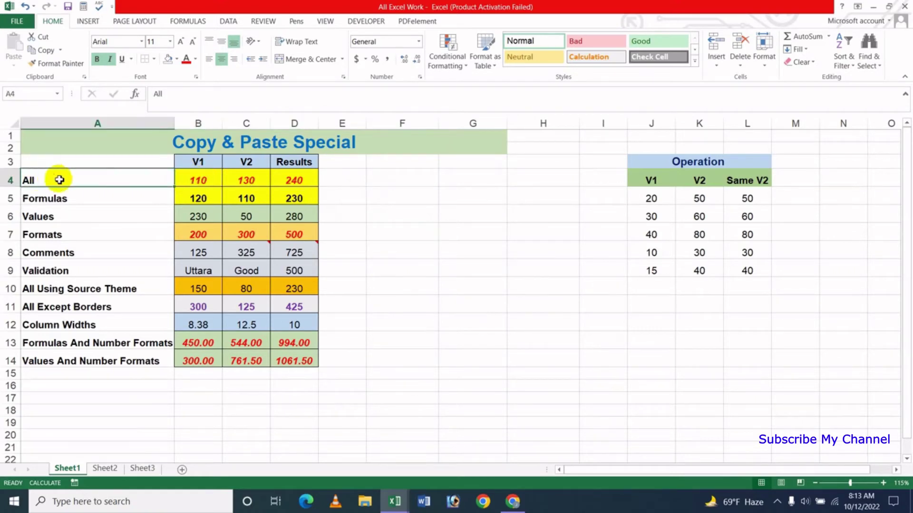
pyautogui.moveTo(204, 180); pyautogui.dragTo(352, 180)
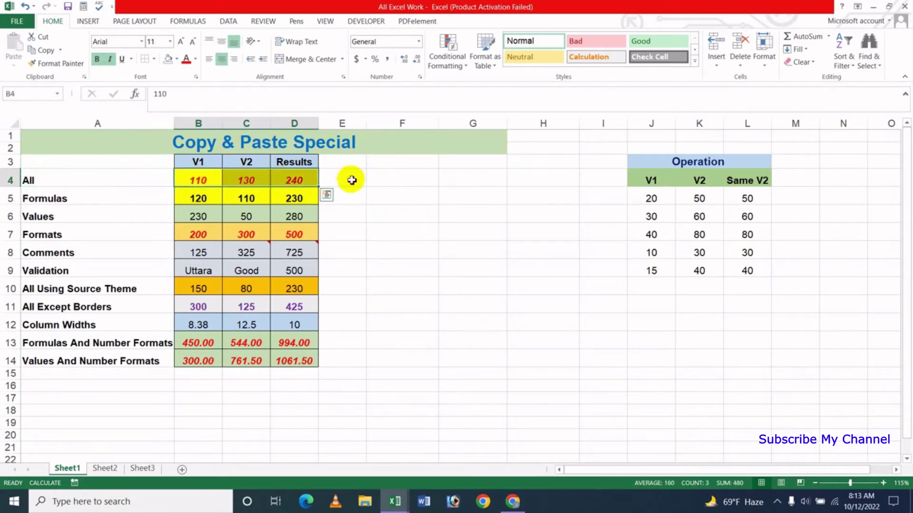
pyautogui.click(43, 50)
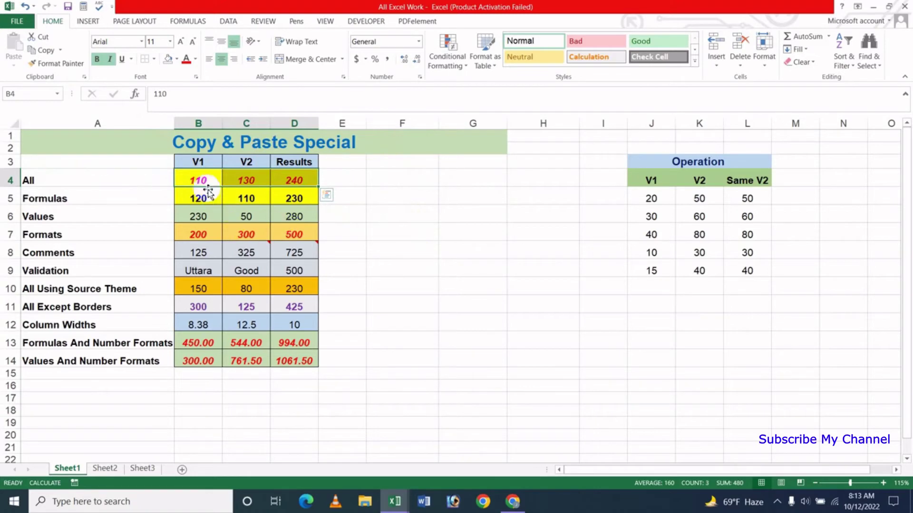
pyautogui.hotkey('ctrl', 'c')
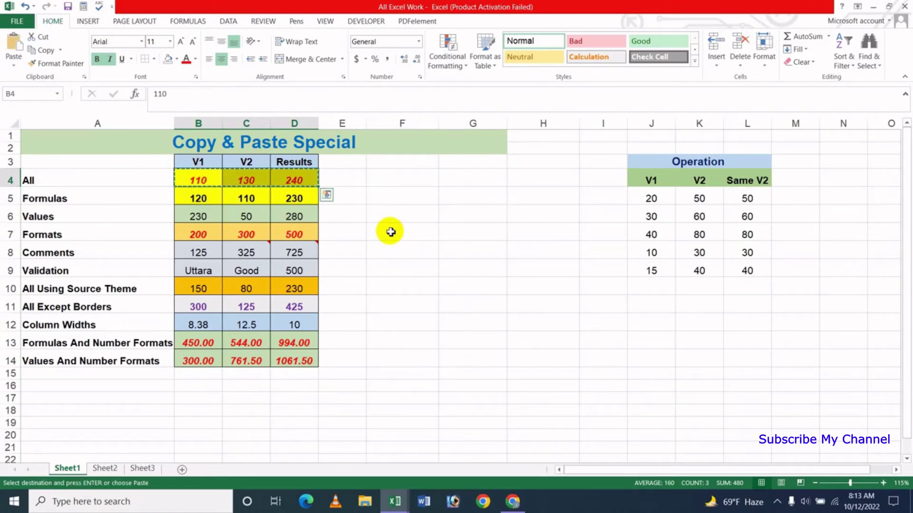
# Paste the copied All row into F4:H4 using Paste Special with All selected
pyautogui.click(389, 181)
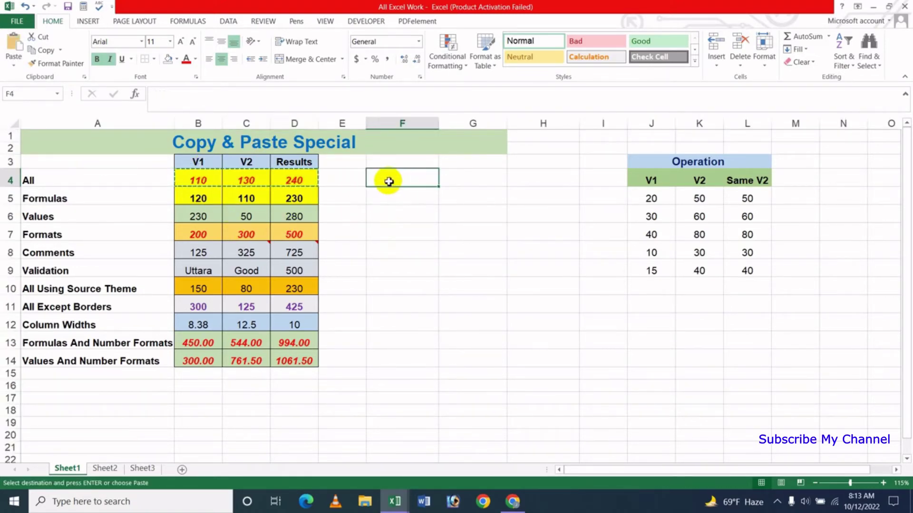
pyautogui.click(13, 71)
pyautogui.click(45, 189)
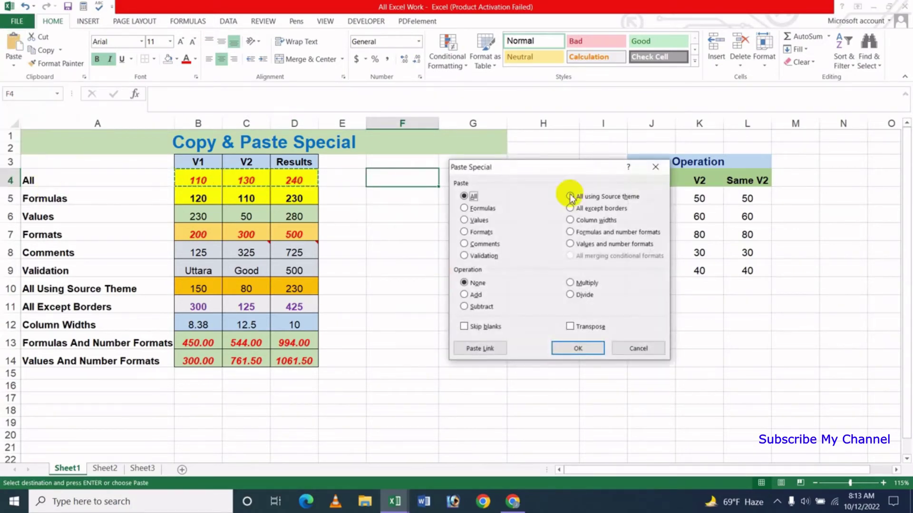
pyautogui.moveTo(551, 164); pyautogui.dragTo(578, 198)
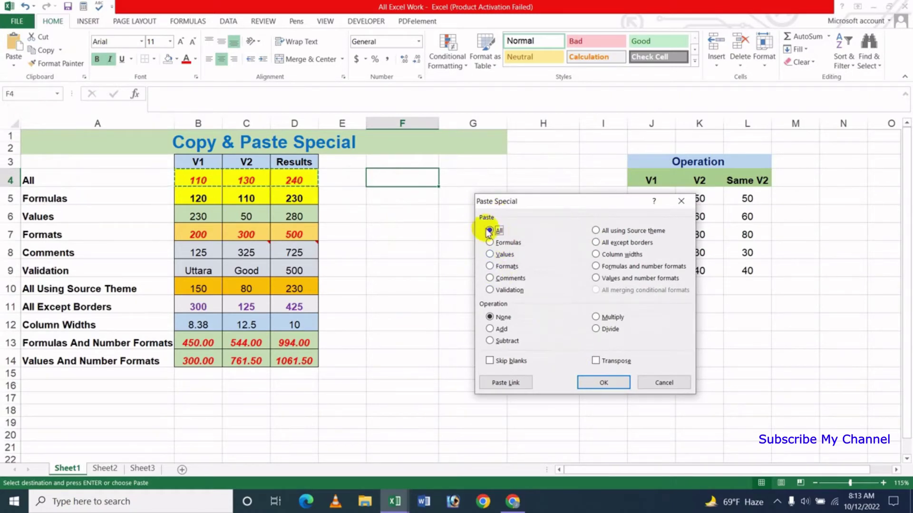
pyautogui.click(607, 382)
# Check that H4 holds the pasted =SUM(F4:G4) formula showing 240
pyautogui.click(421, 251)
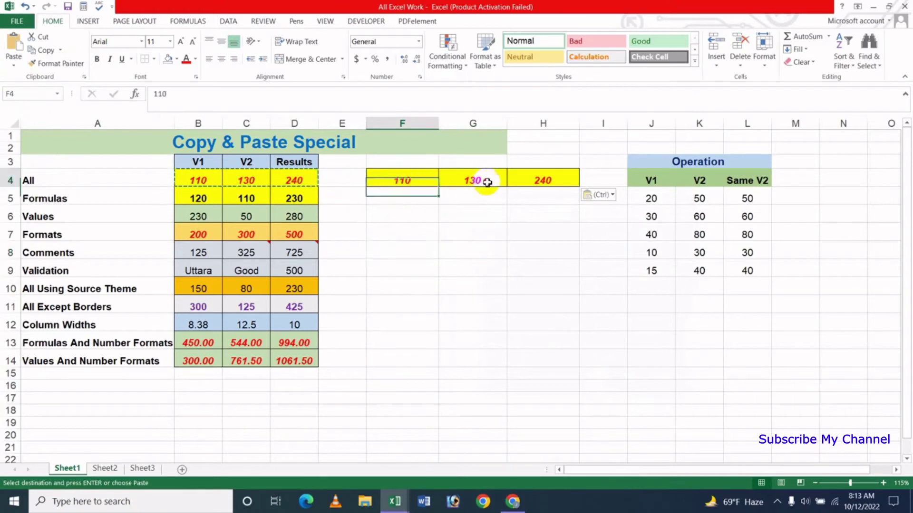
pyautogui.moveTo(395, 185); pyautogui.dragTo(519, 182)
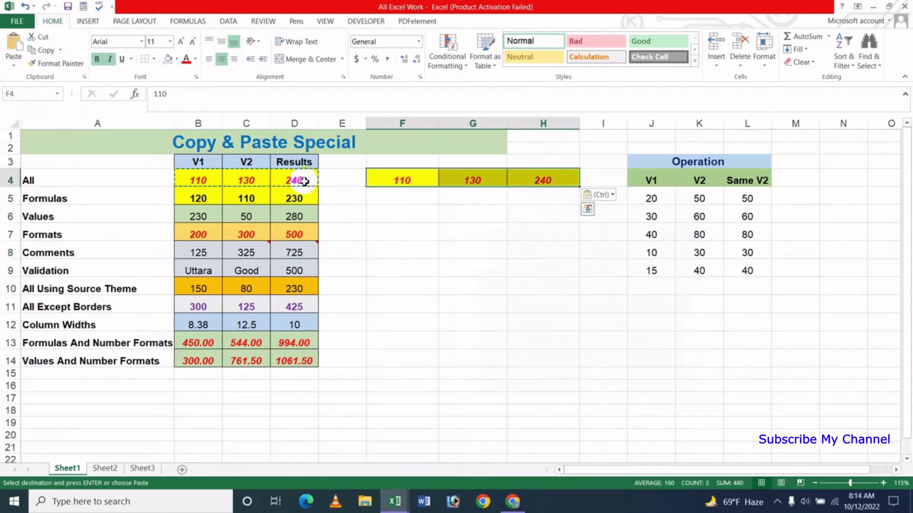
pyautogui.click(544, 183)
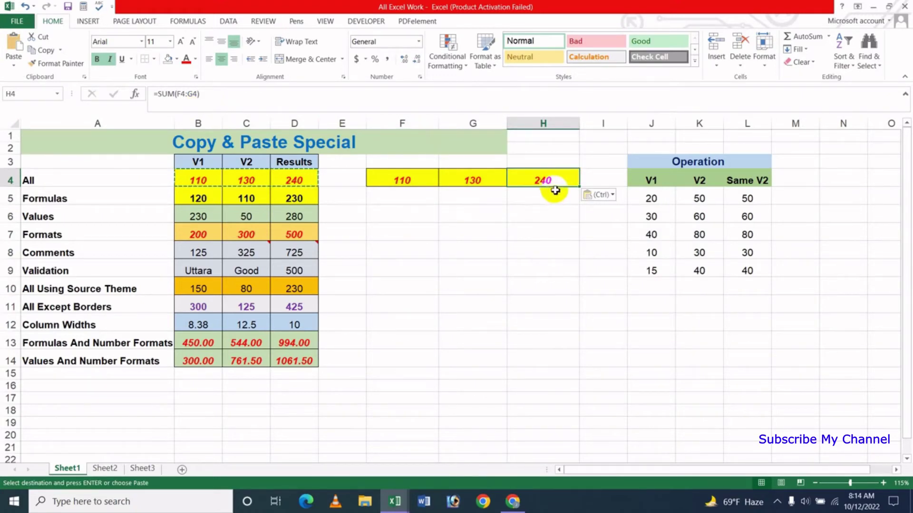
pyautogui.click(401, 200)
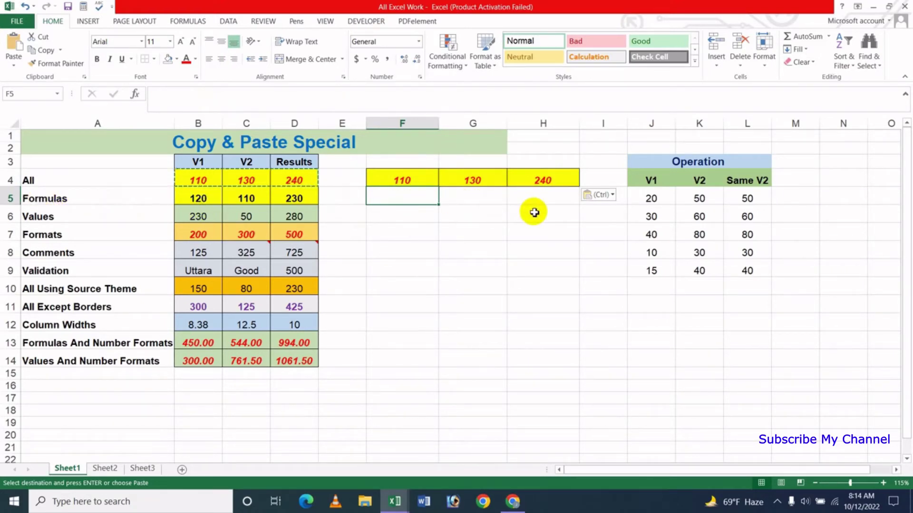
# Inspect B5 and D5's SUM formula, then copy the Formulas row B5:D5
pyautogui.click(206, 201)
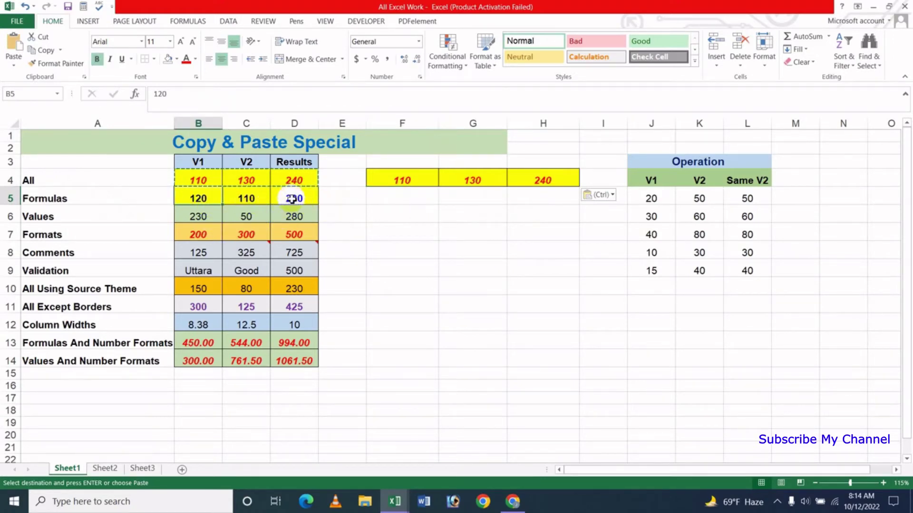
pyautogui.click(292, 198)
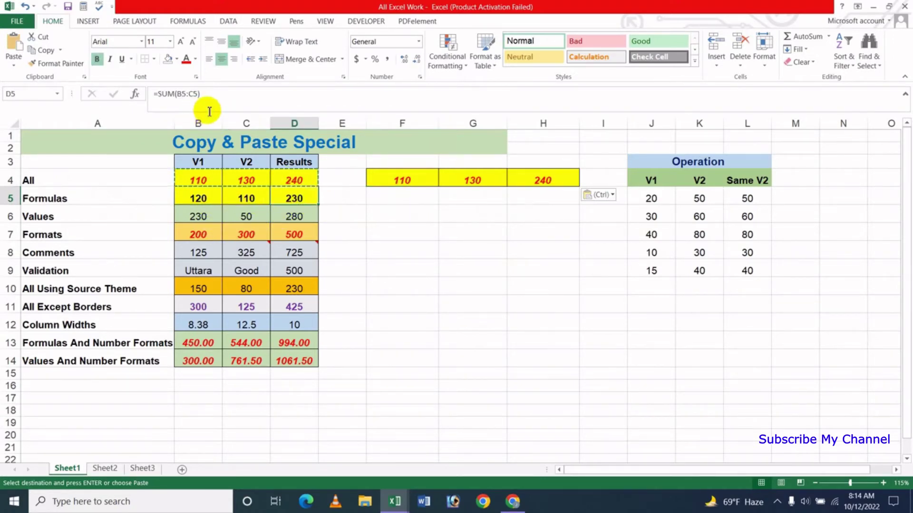
pyautogui.click(209, 201)
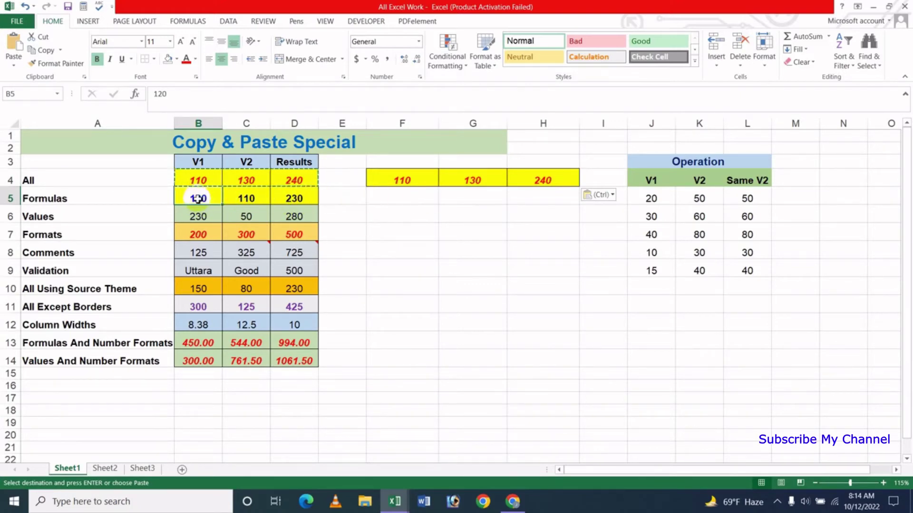
pyautogui.moveTo(196, 199); pyautogui.dragTo(294, 198)
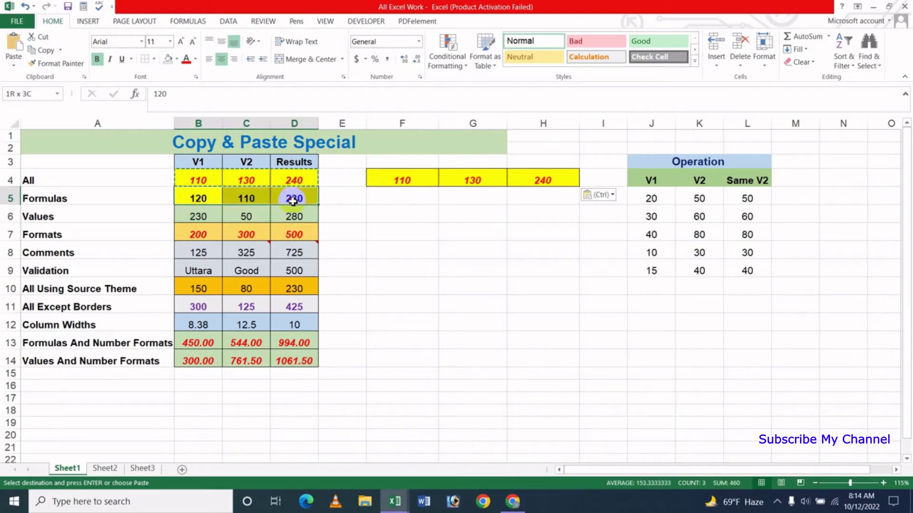
pyautogui.hotkey('ctrl', 'c')
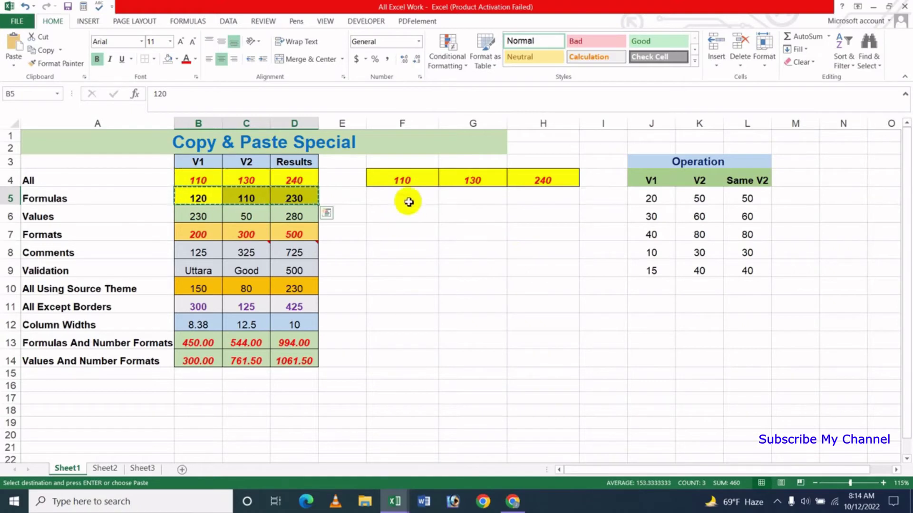
# Paste Special the Formulas row into F5:H5 with Formulas only
pyautogui.click(409, 200)
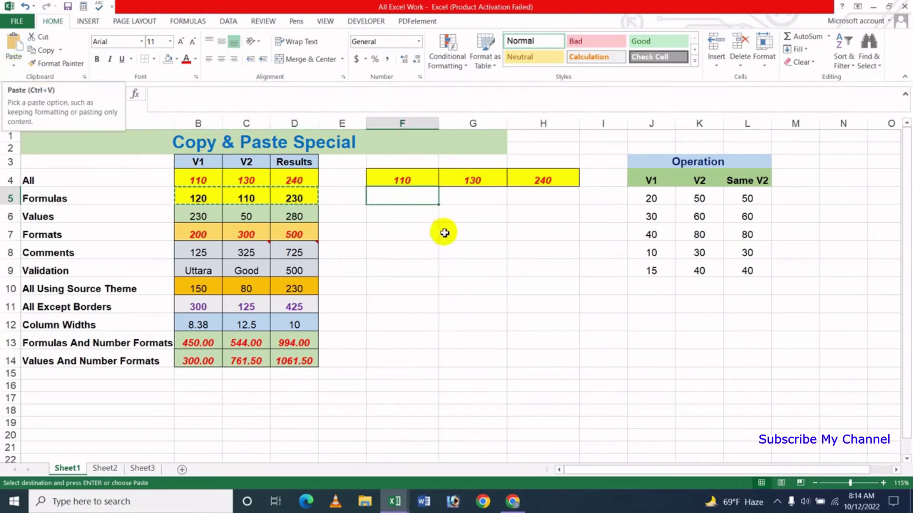
pyautogui.rightClick(411, 202)
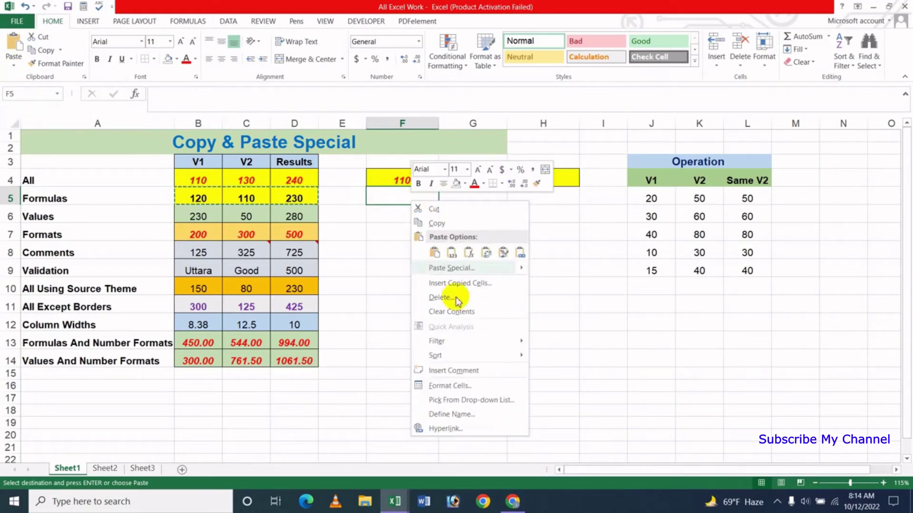
pyautogui.click(458, 268)
pyautogui.moveTo(465, 169); pyautogui.dragTo(664, 202)
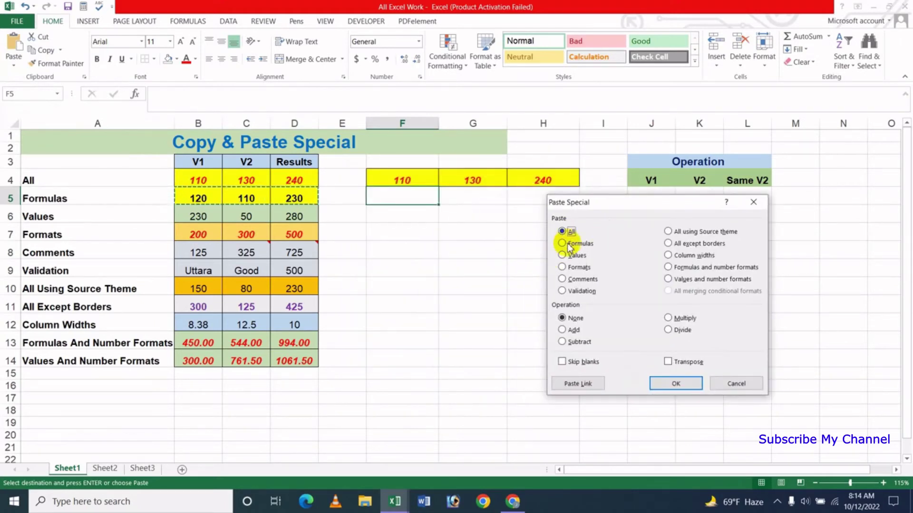
pyautogui.click(562, 243)
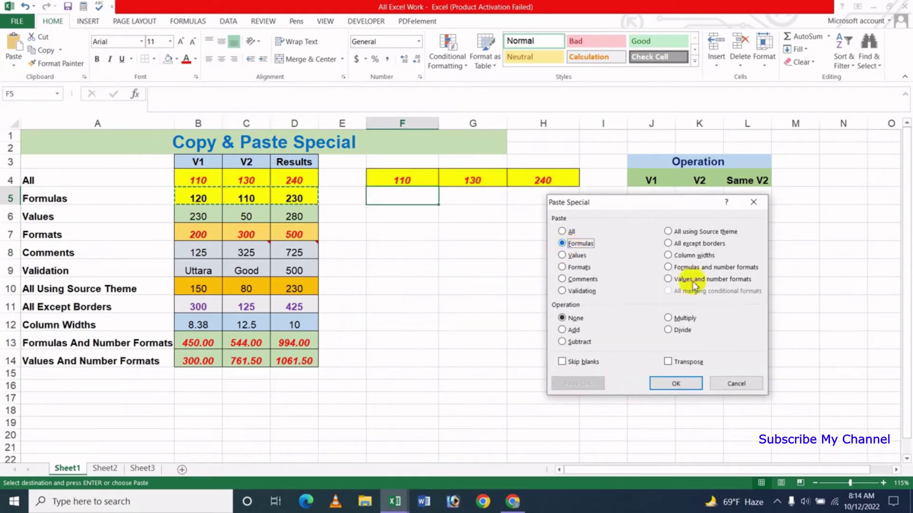
pyautogui.click(675, 384)
# Verify H5 contains =SUM(F5:G5) showing 230, without formatting
pyautogui.click(413, 250)
pyautogui.click(418, 202)
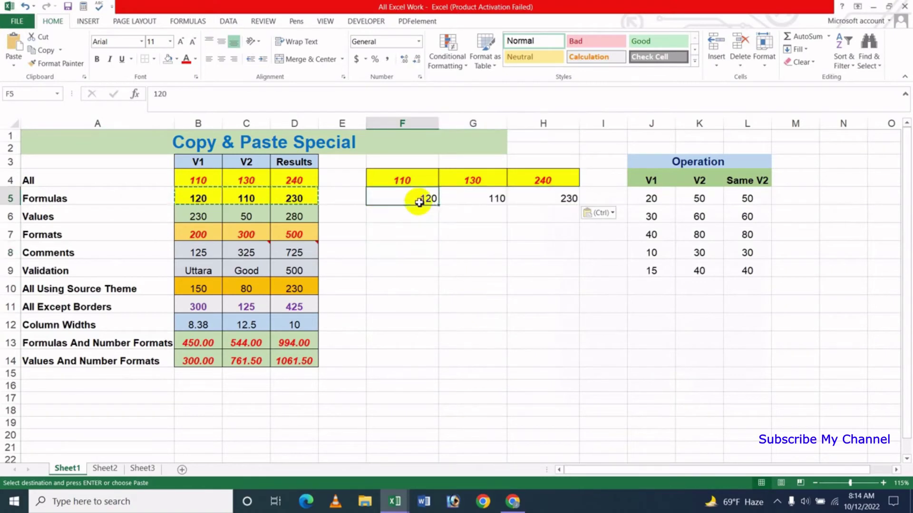
pyautogui.click(555, 198)
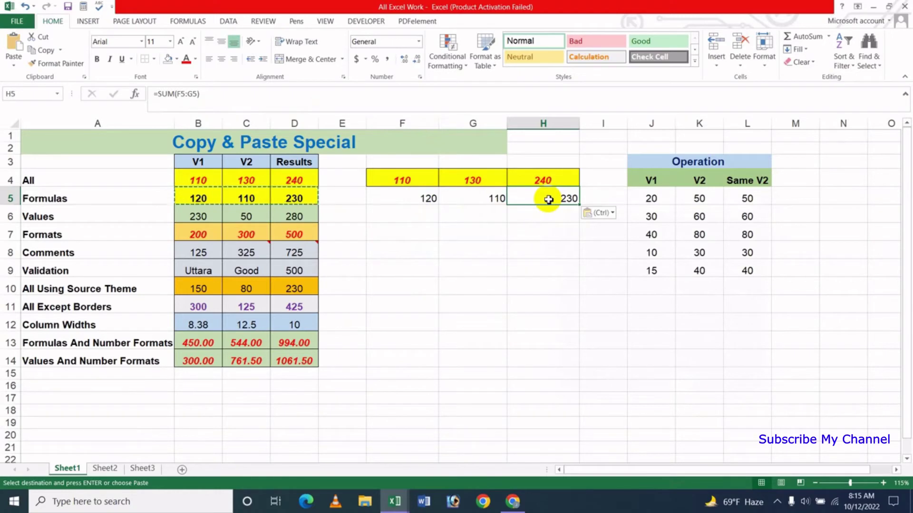
pyautogui.click(428, 215)
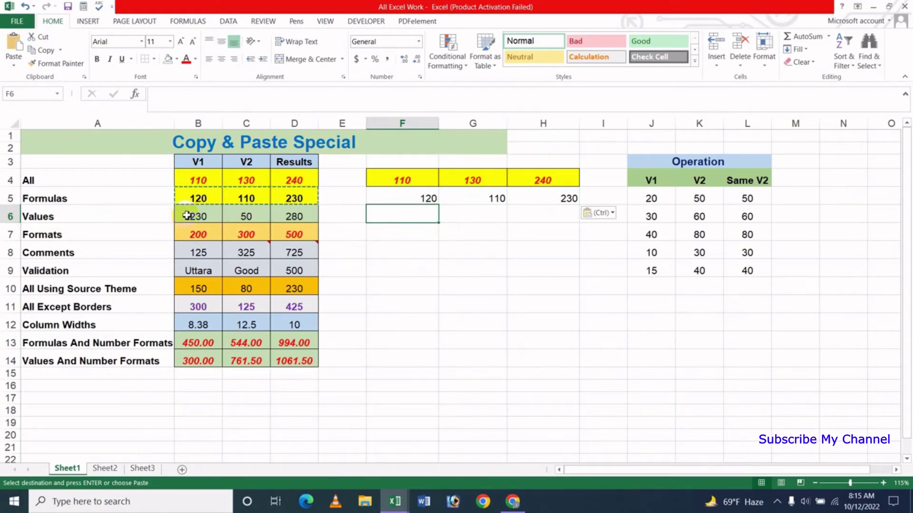
# Copy the Values row B6:D6 and paste it into F6:H6 as values only
pyautogui.moveTo(186, 215); pyautogui.dragTo(287, 216)
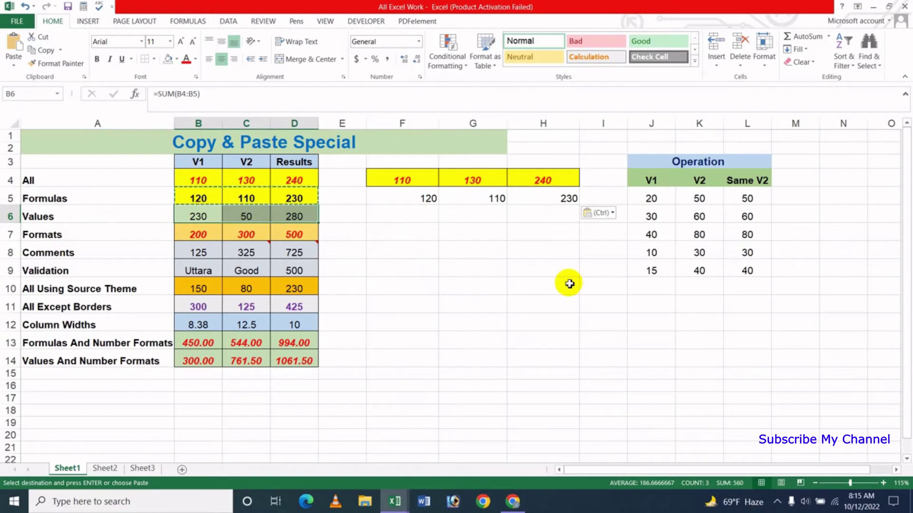
pyautogui.hotkey('ctrl', 'c')
pyautogui.click(415, 218)
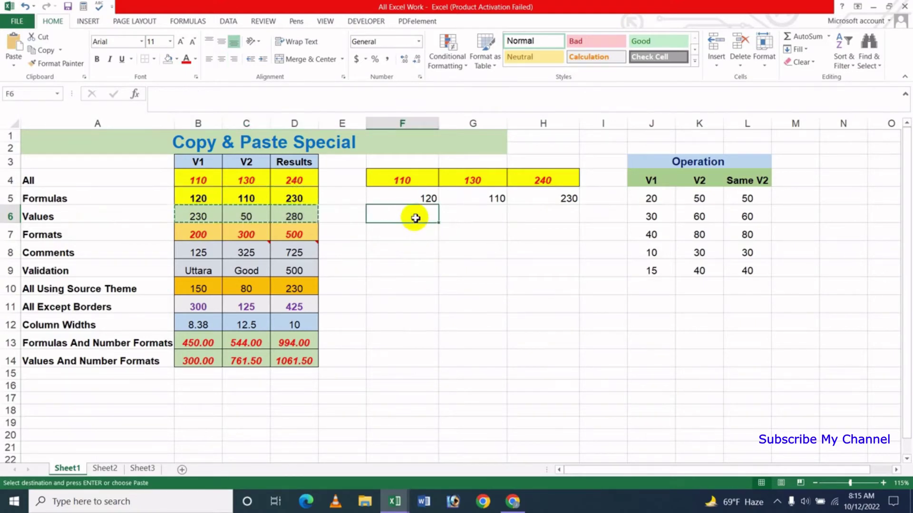
pyautogui.rightClick(416, 218)
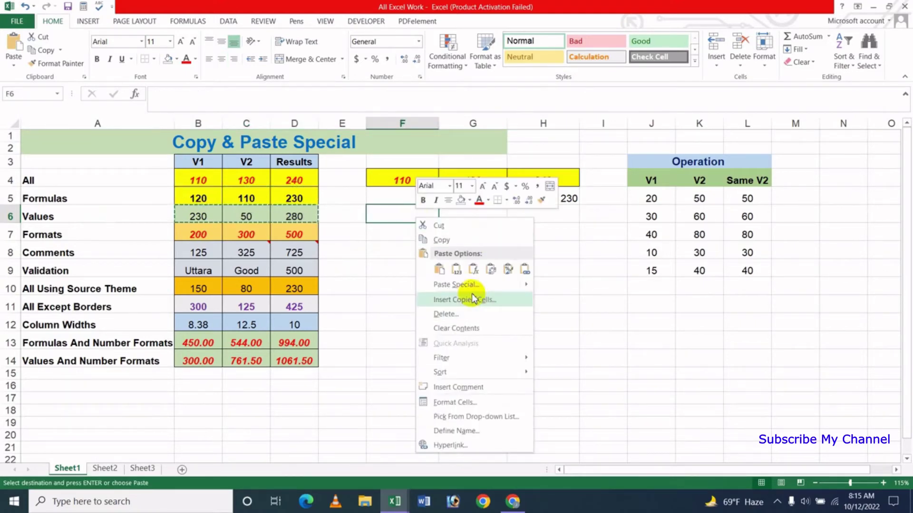
pyautogui.click(464, 285)
pyautogui.moveTo(476, 189); pyautogui.dragTo(635, 190)
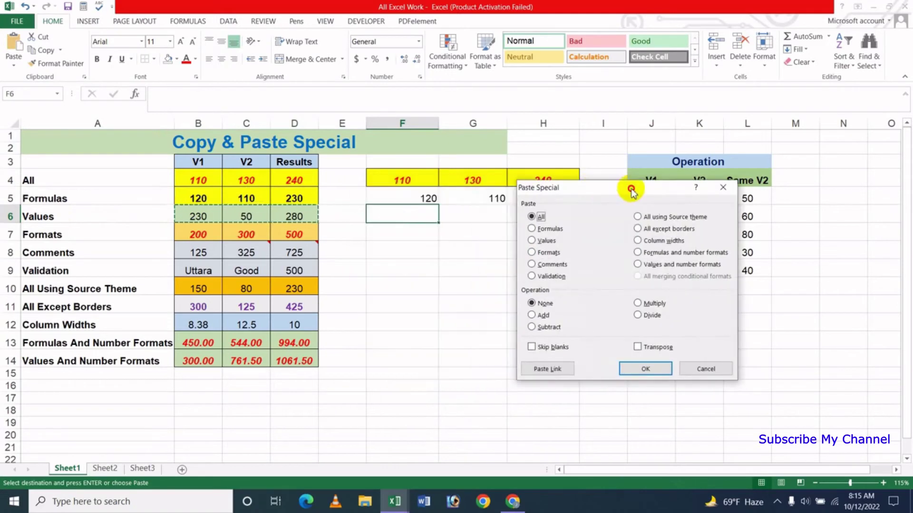
pyautogui.click(534, 241)
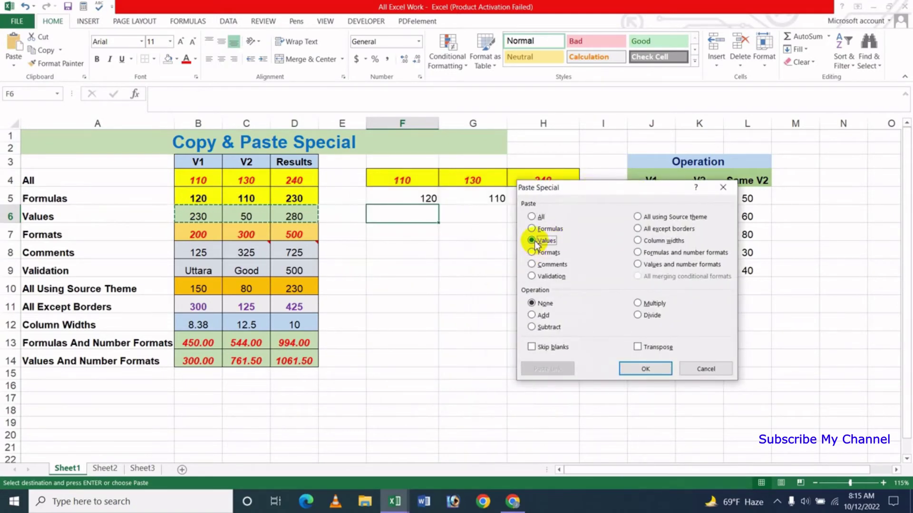
pyautogui.click(643, 370)
# Compare D6's SUM formula with H6's constant 280
pyautogui.click(430, 273)
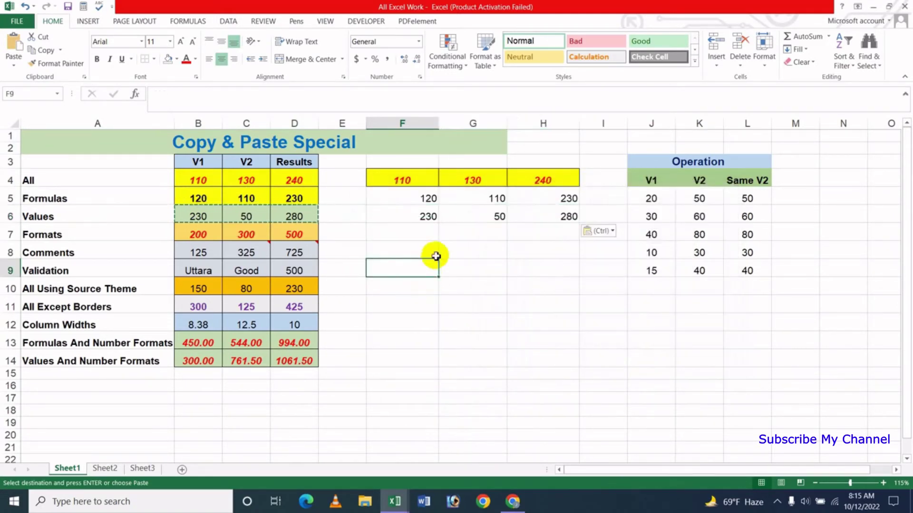
pyautogui.press('Up')
pyautogui.press('Up')
pyautogui.press('Up')
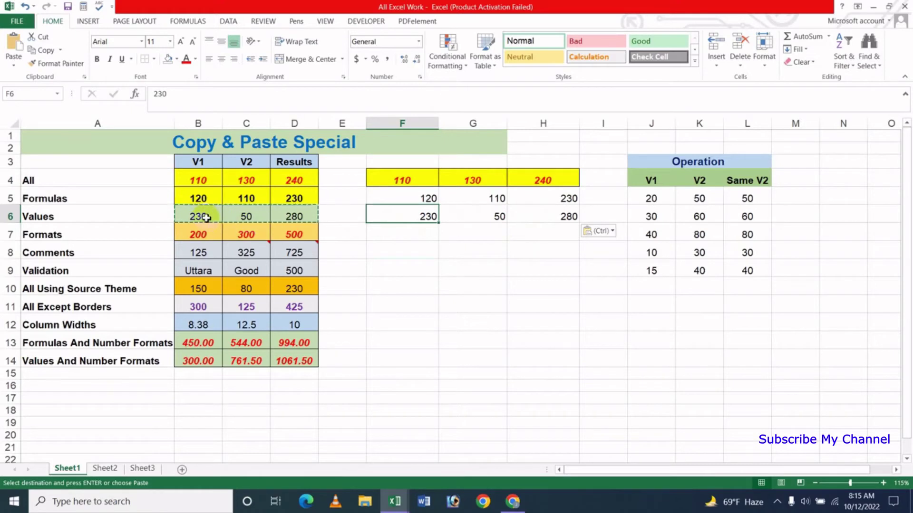
pyautogui.click(290, 218)
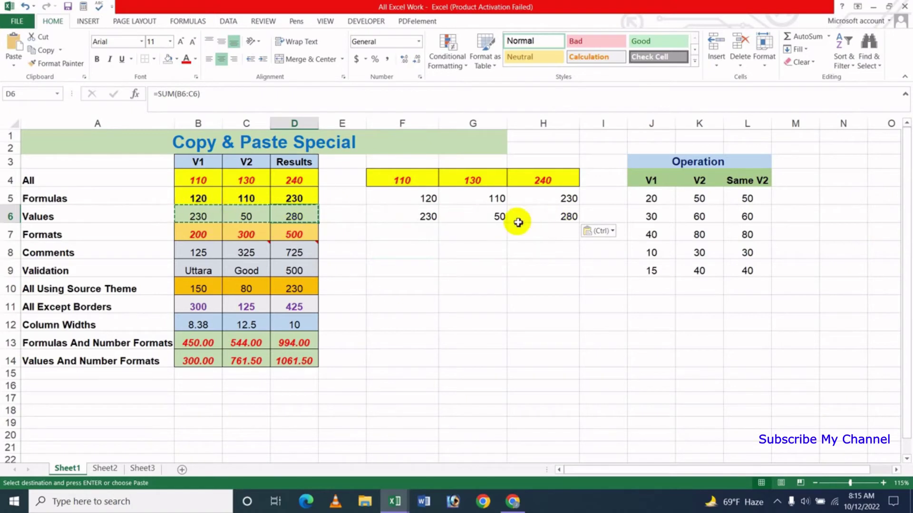
pyautogui.click(563, 217)
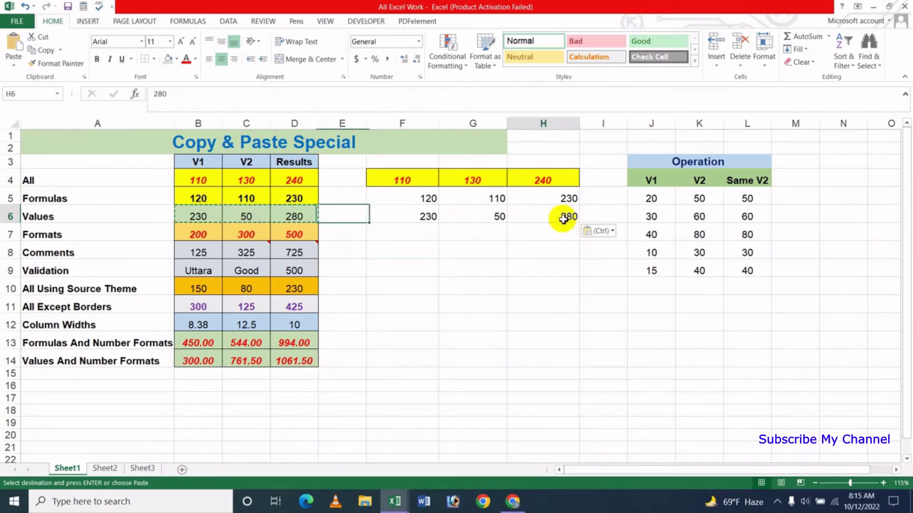
pyautogui.click(295, 216)
pyautogui.click(560, 216)
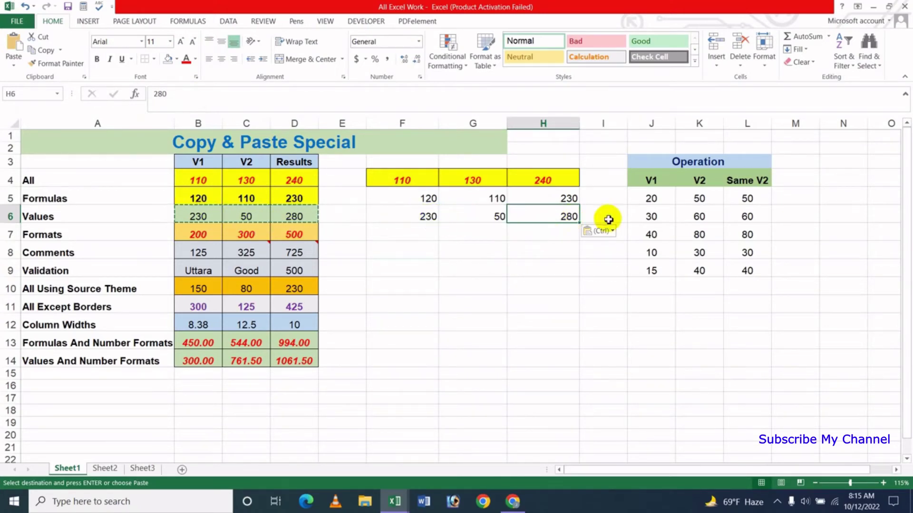
pyautogui.click(426, 234)
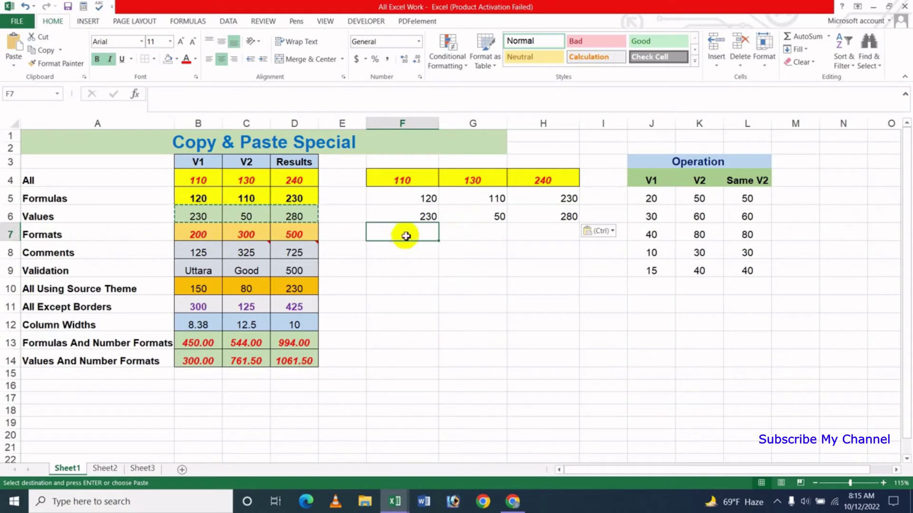
# Copy the Formats row B7:D7 and paste only its formats onto F7:H7
pyautogui.moveTo(200, 233); pyautogui.dragTo(285, 234)
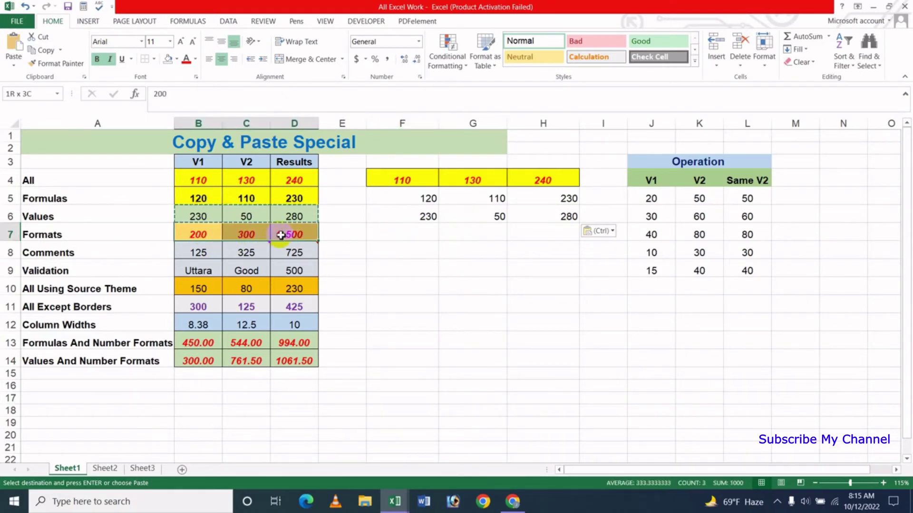
pyautogui.hotkey('ctrl', 'c')
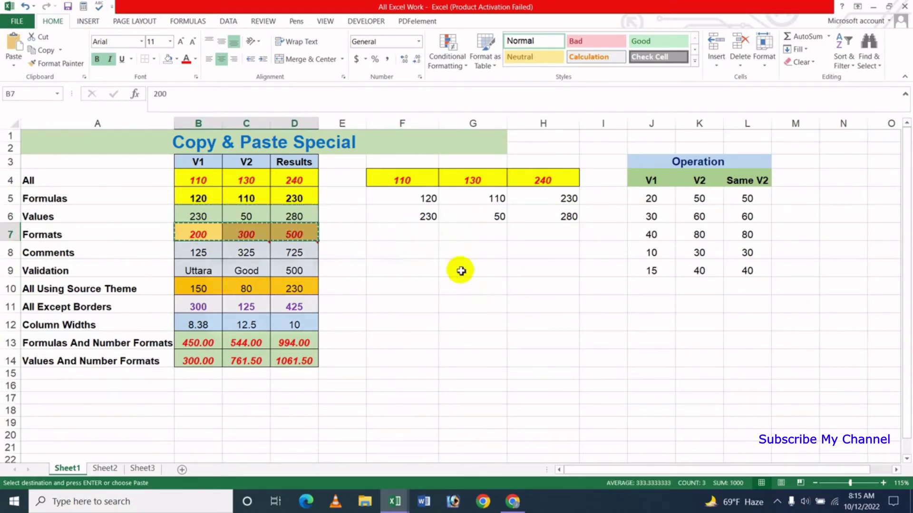
pyautogui.hotkey('ctrl', 'q')
pyautogui.click(414, 233)
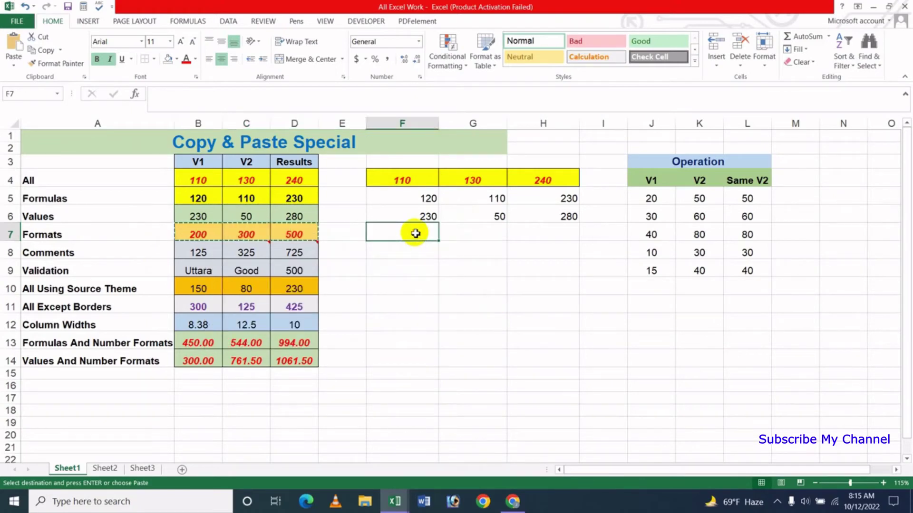
pyautogui.rightClick(420, 233)
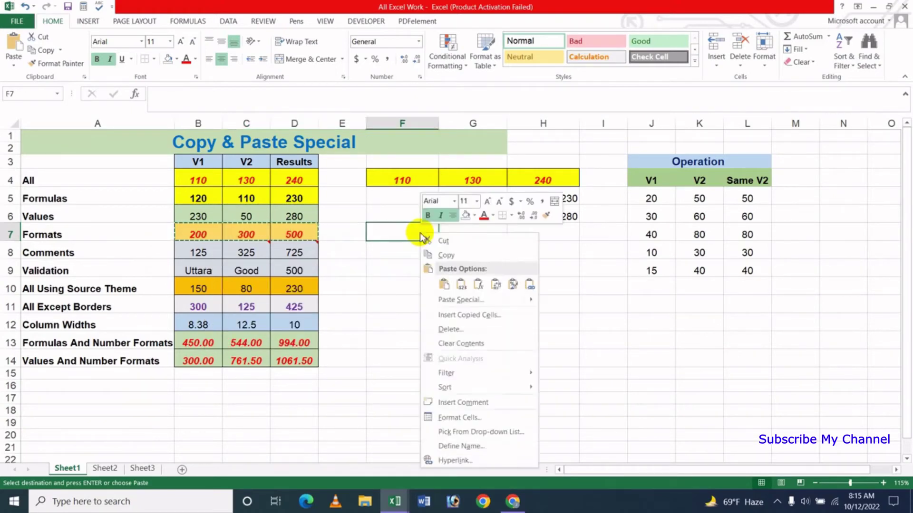
pyautogui.click(459, 301)
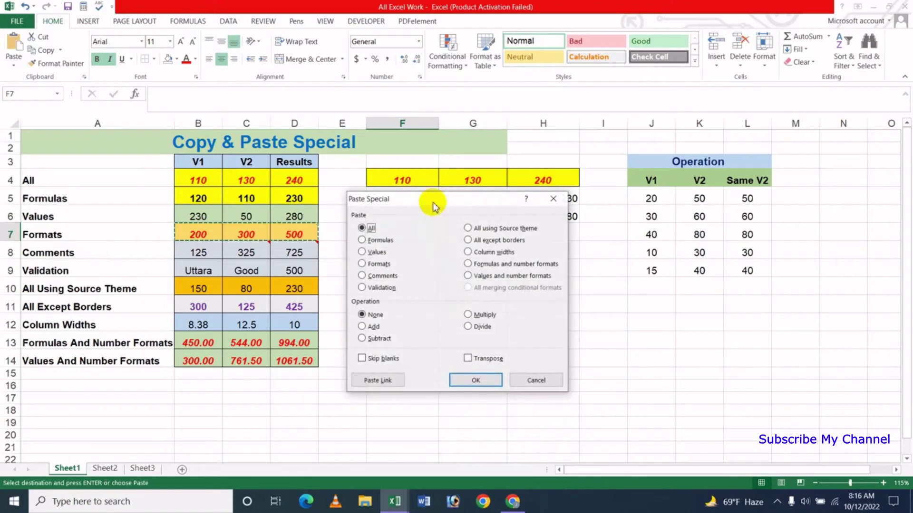
pyautogui.moveTo(432, 199); pyautogui.dragTo(647, 240)
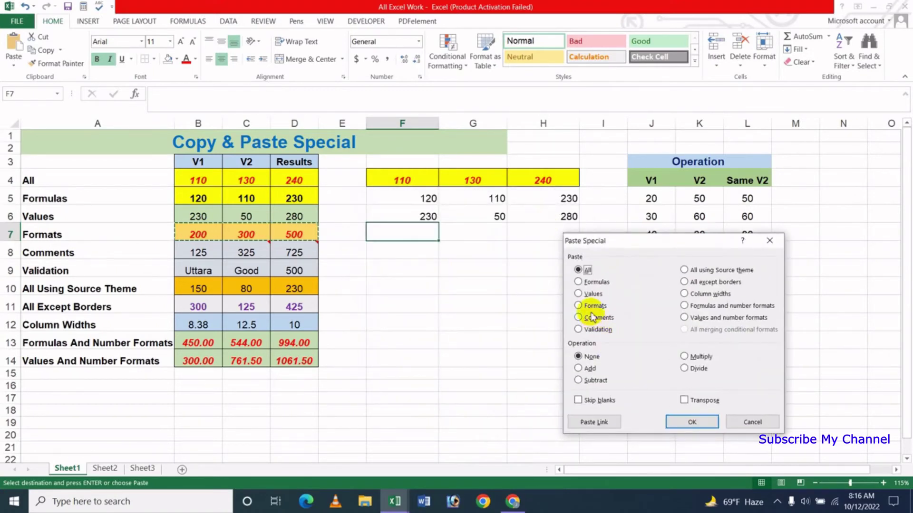
pyautogui.click(589, 309)
pyautogui.click(699, 422)
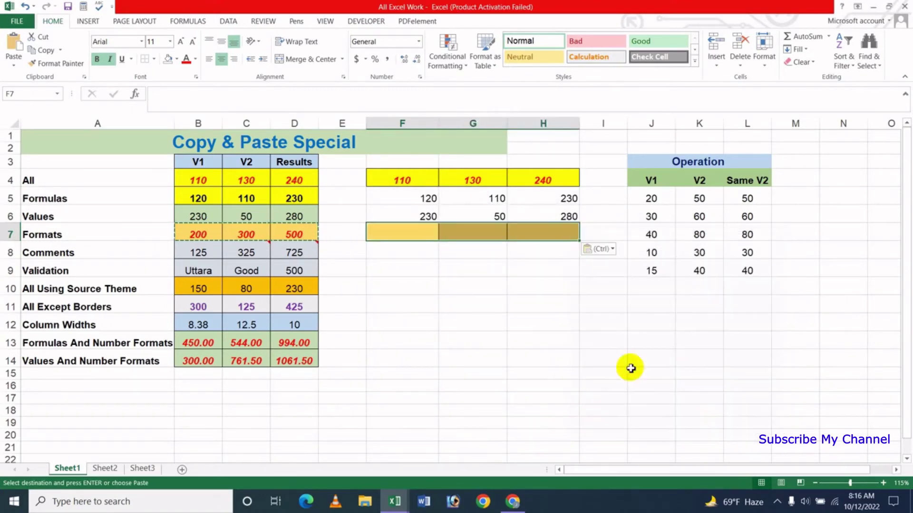
# Inspect D7's formula and B7's value 200, then select J8:L9 in the Operation table
pyautogui.click(452, 279)
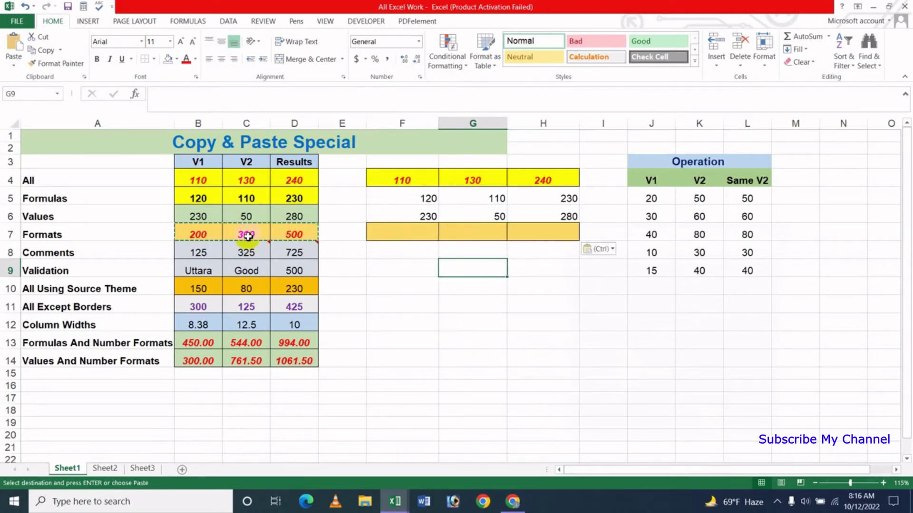
pyautogui.click(289, 235)
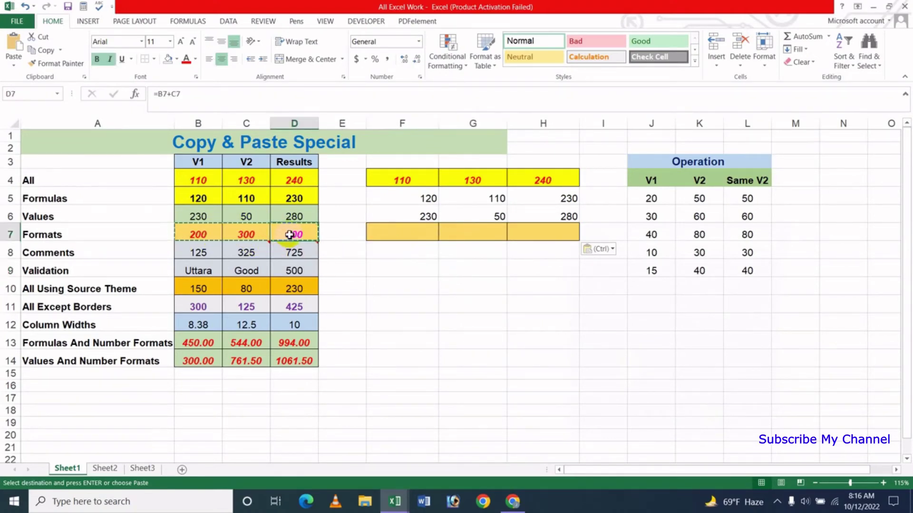
pyautogui.click(216, 236)
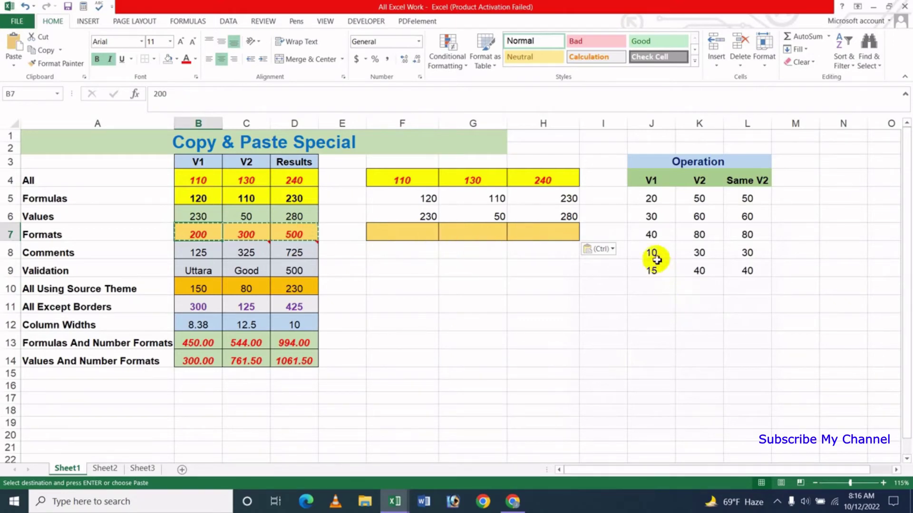
pyautogui.moveTo(648, 254); pyautogui.dragTo(743, 277)
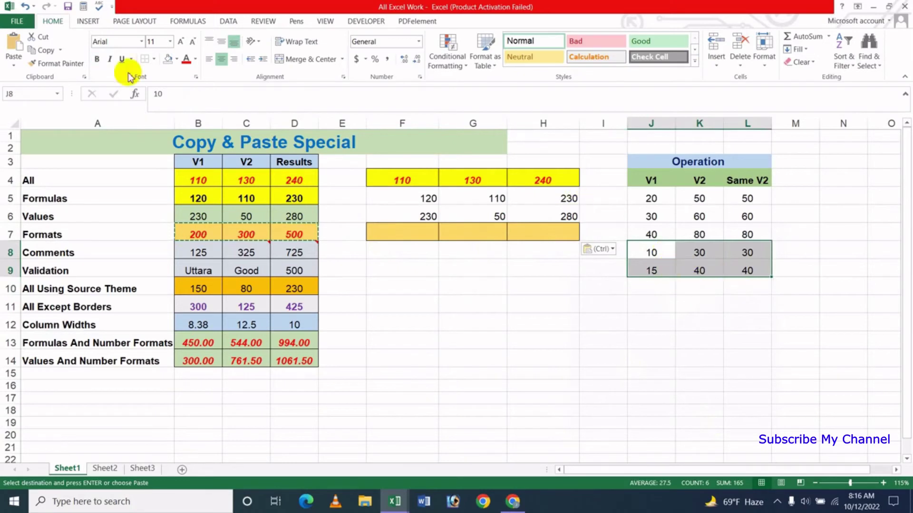
pyautogui.click(14, 62)
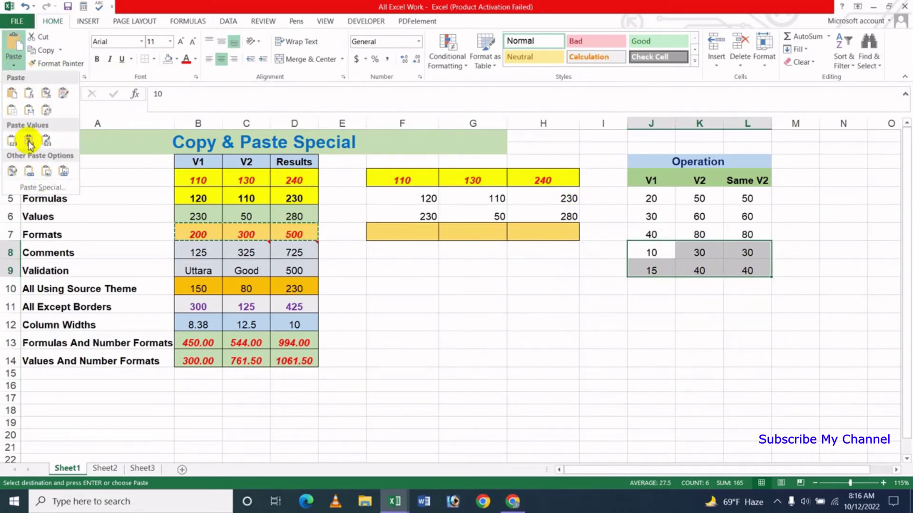
pyautogui.click(42, 188)
pyautogui.click(503, 267)
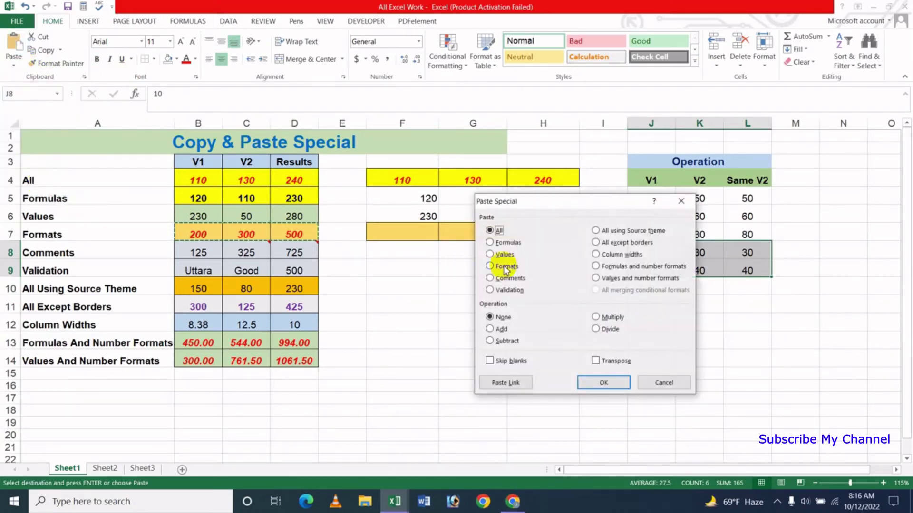
pyautogui.click(603, 382)
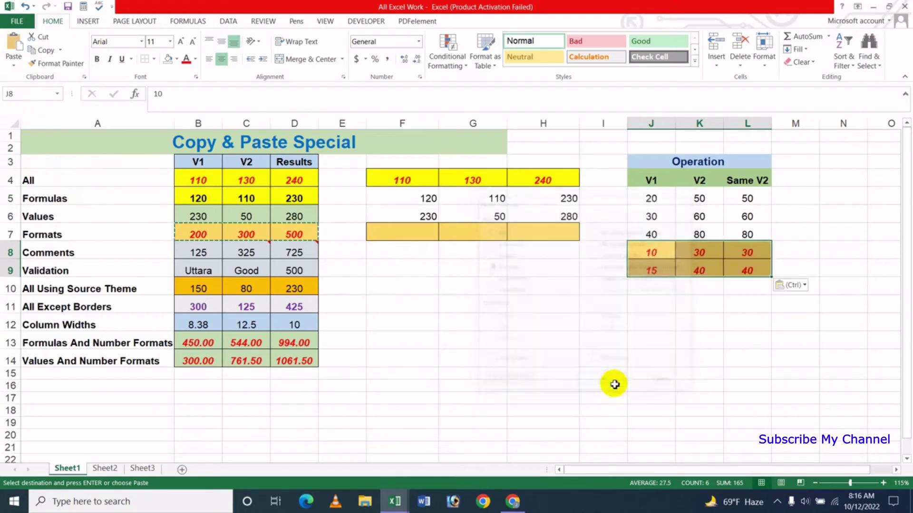
pyautogui.click(665, 322)
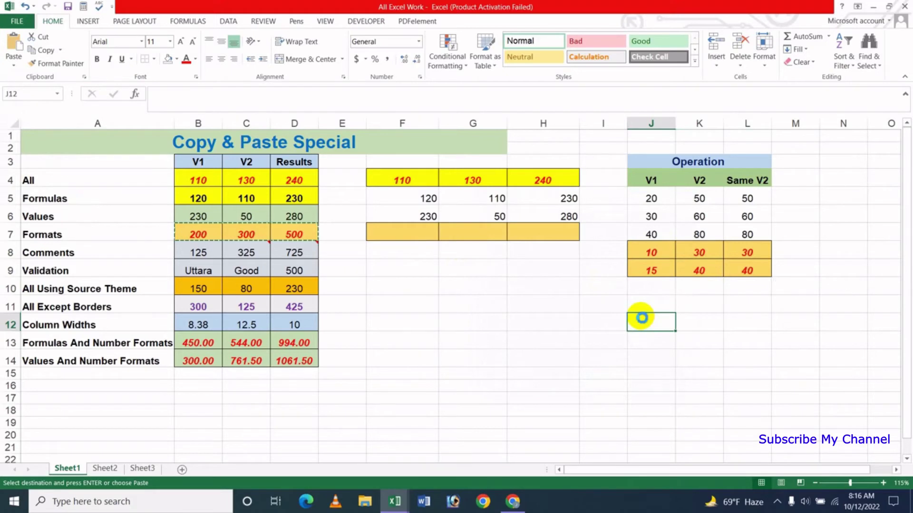
pyautogui.hotkey('ctrl', 'z')
pyautogui.click(534, 288)
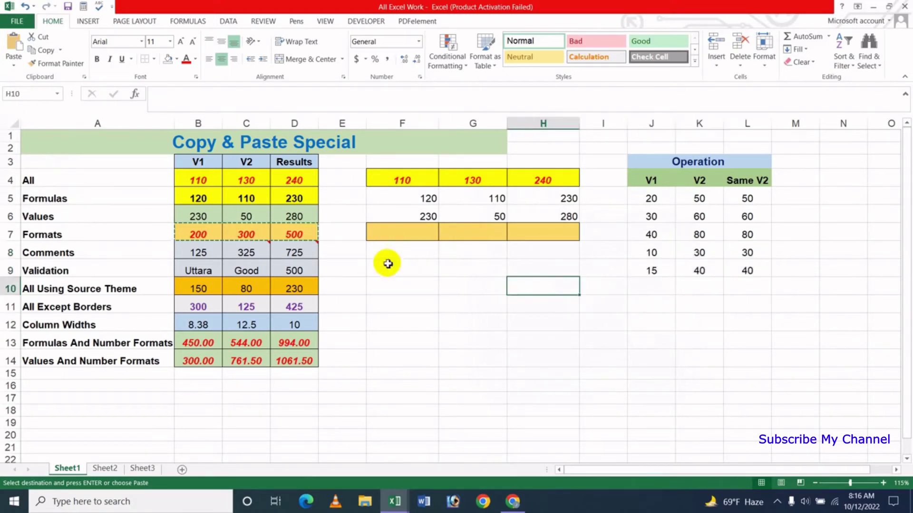
pyautogui.click(398, 254)
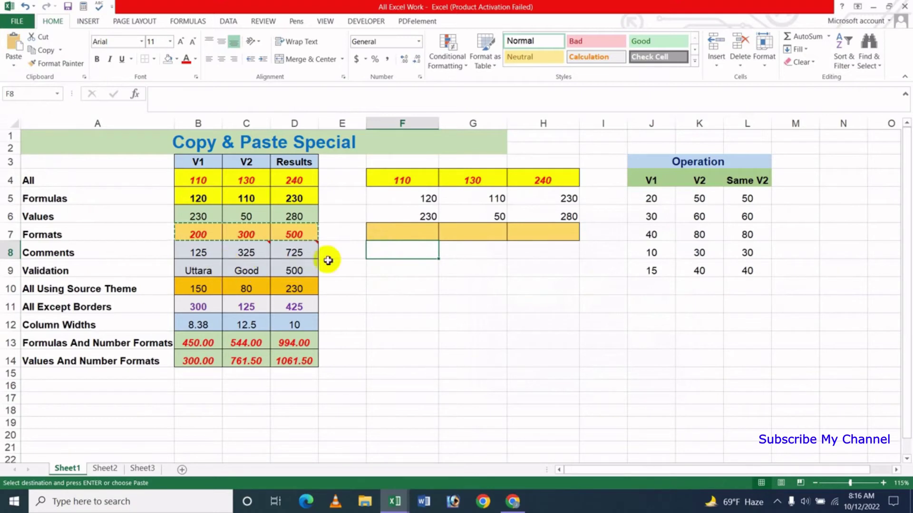
pyautogui.click(199, 256)
pyautogui.click(244, 257)
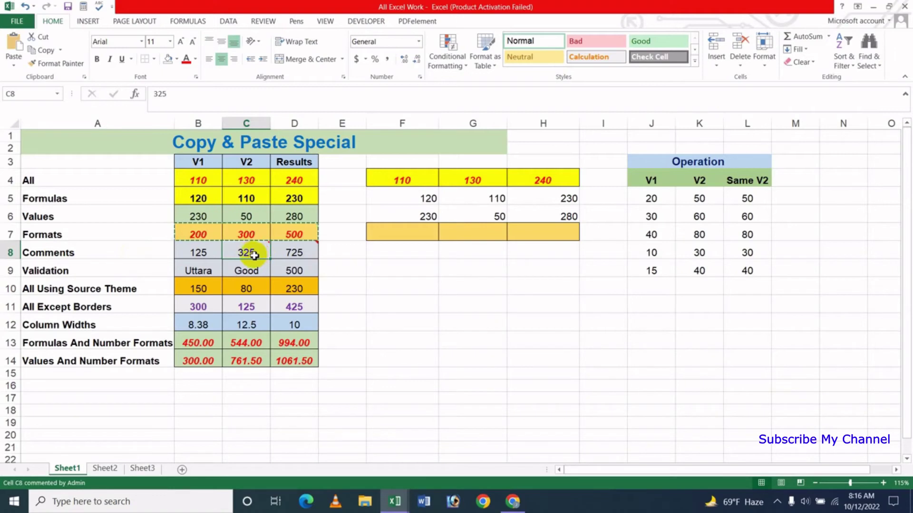
pyautogui.click(306, 256)
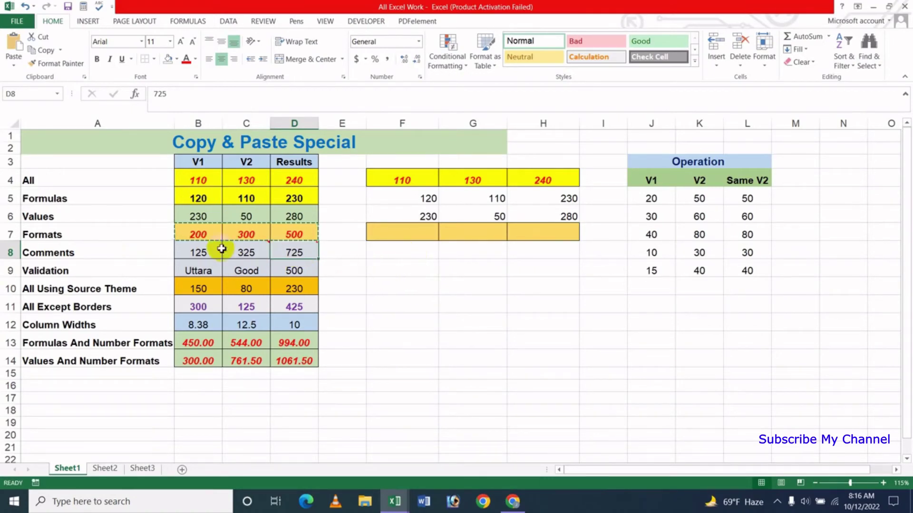
# Copy the Comments row B8:D8 and paste only its comments into F8:H8
pyautogui.moveTo(221, 249); pyautogui.dragTo(285, 252)
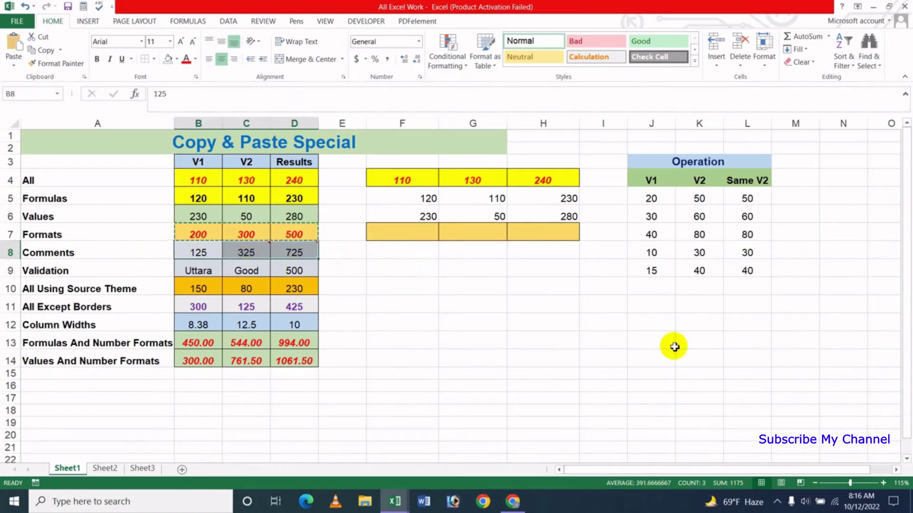
pyautogui.hotkey('ctrl', 'c')
pyautogui.click(413, 251)
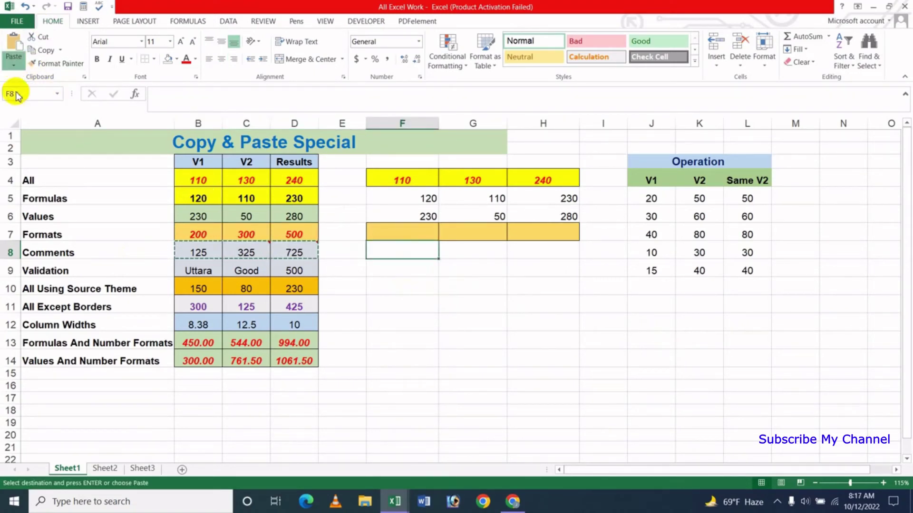
pyautogui.click(14, 65)
pyautogui.click(44, 188)
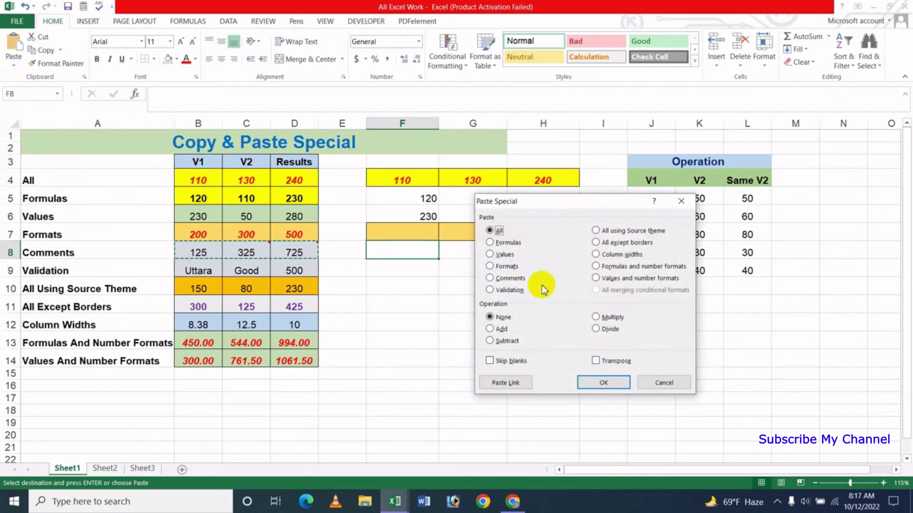
pyautogui.click(506, 283)
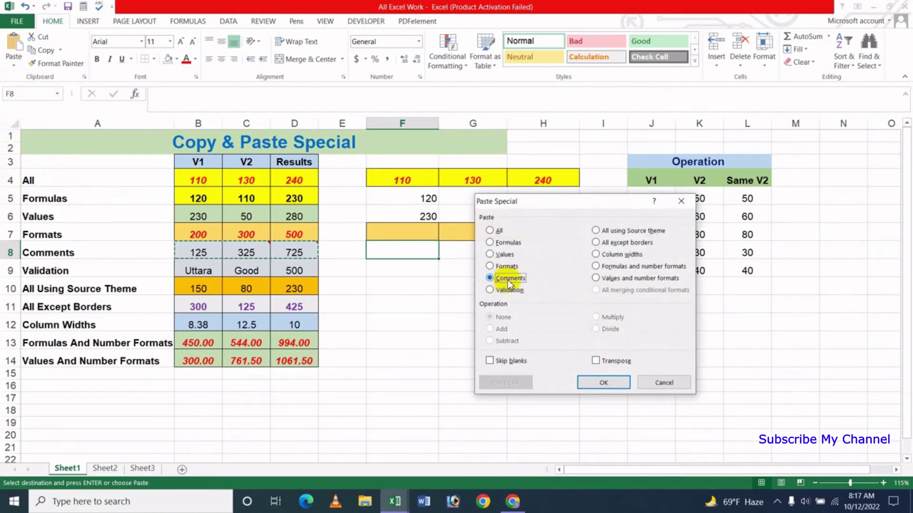
pyautogui.click(613, 383)
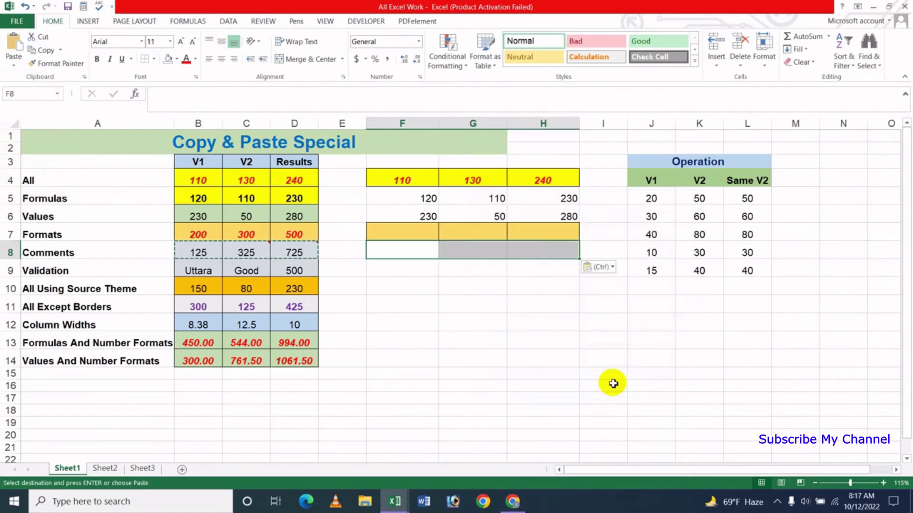
# Review the pasted comments on G8 and H8
pyautogui.click(465, 324)
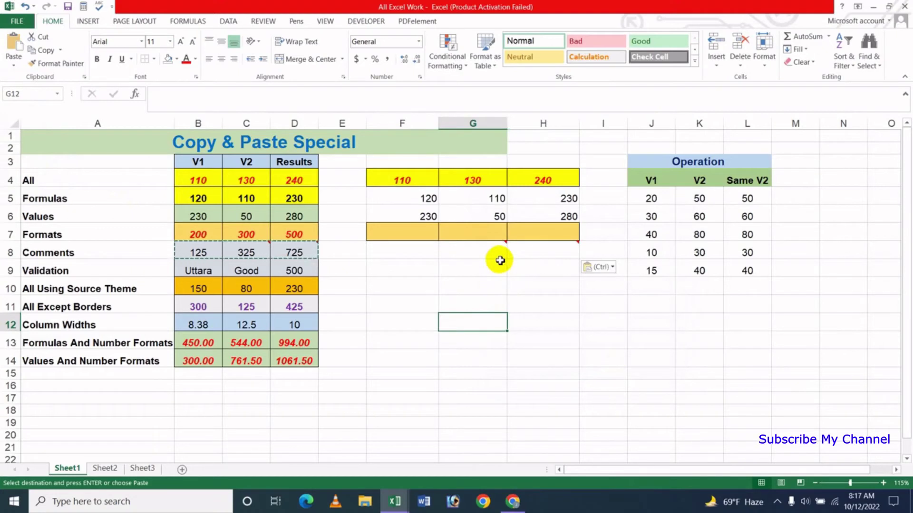
pyautogui.click(406, 254)
pyautogui.click(494, 254)
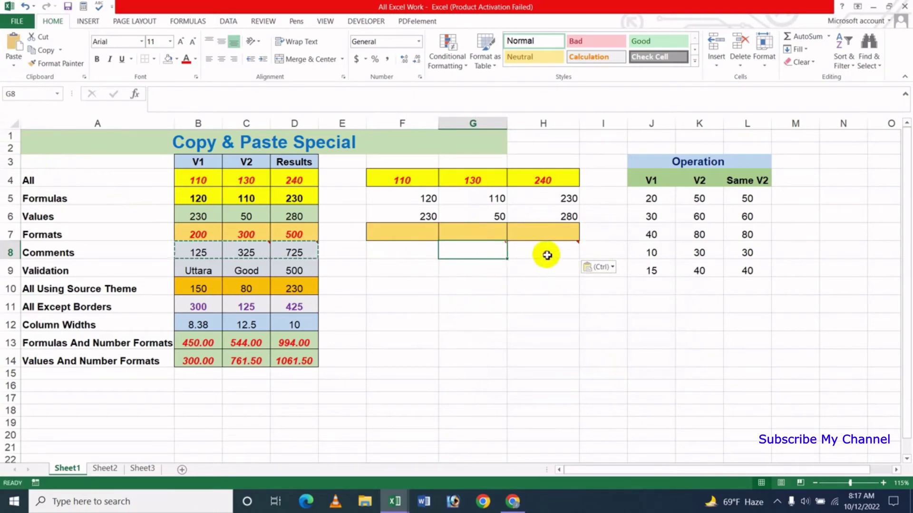
pyautogui.click(546, 255)
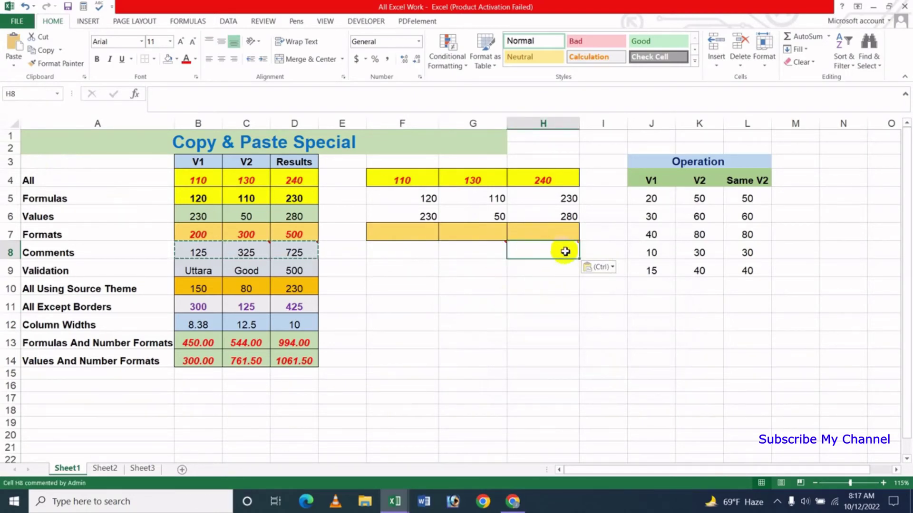
pyautogui.click(497, 252)
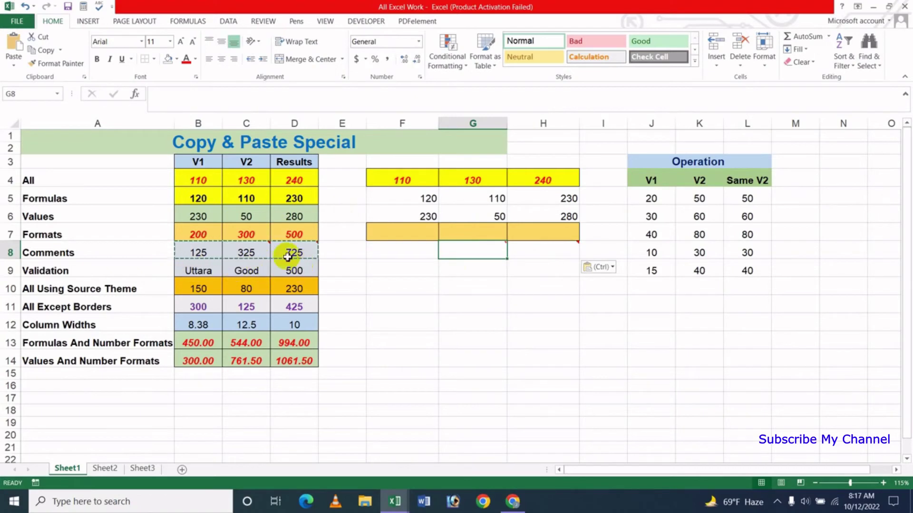
pyautogui.click(407, 272)
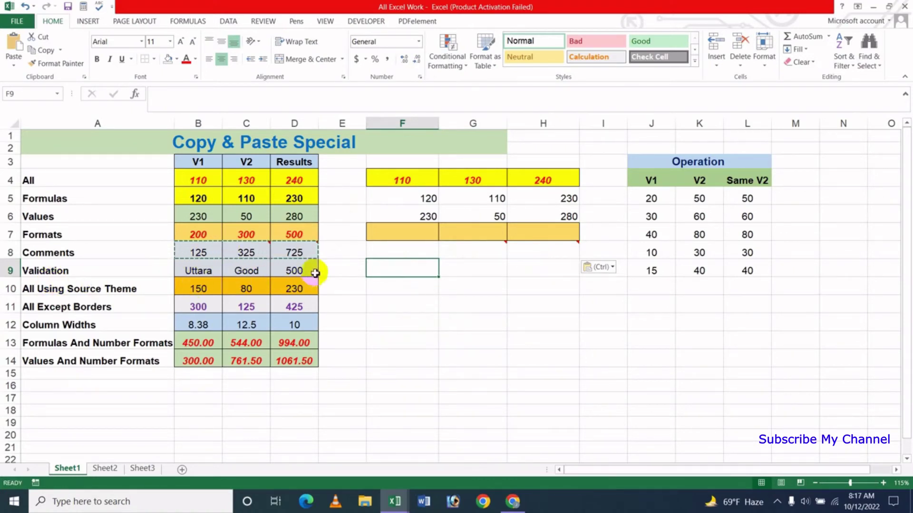
# Cancel the pending copy and set B9 to Banani from its dropdown list
pyautogui.click(204, 274)
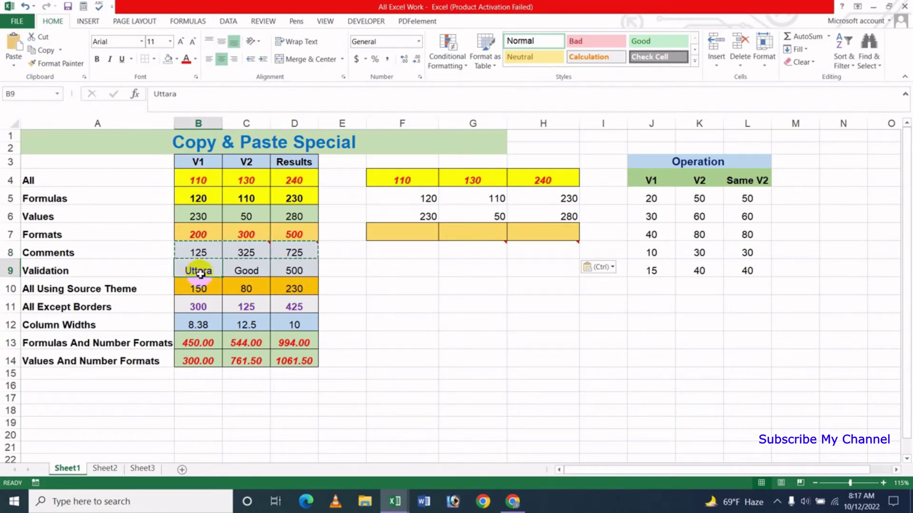
pyautogui.press('Escape')
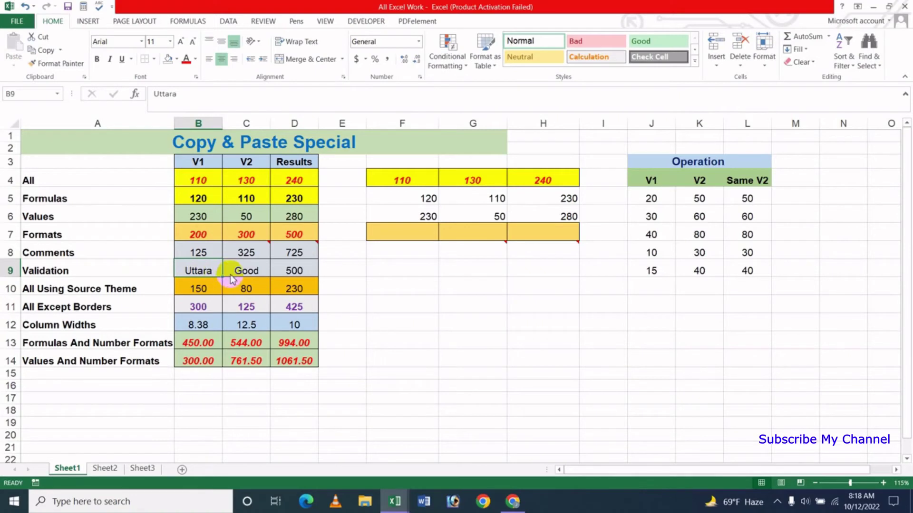
pyautogui.click(227, 270)
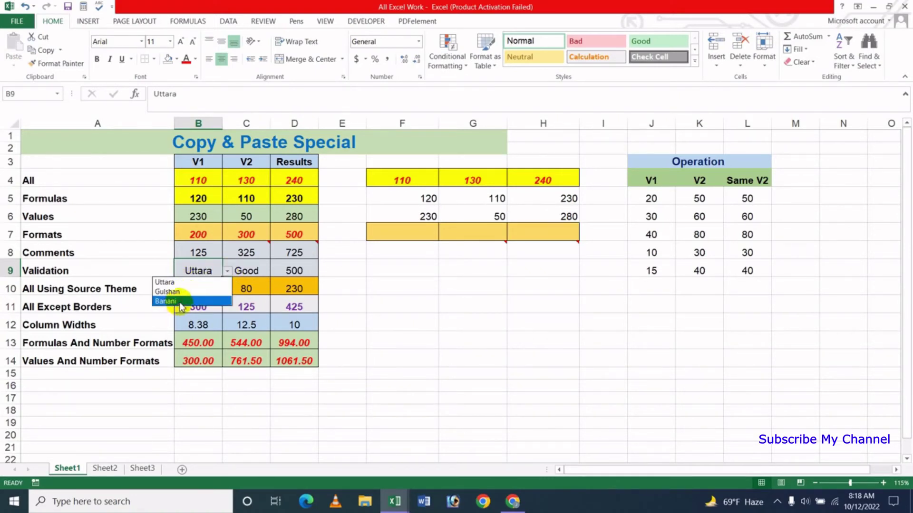
pyautogui.click(181, 304)
pyautogui.click(227, 270)
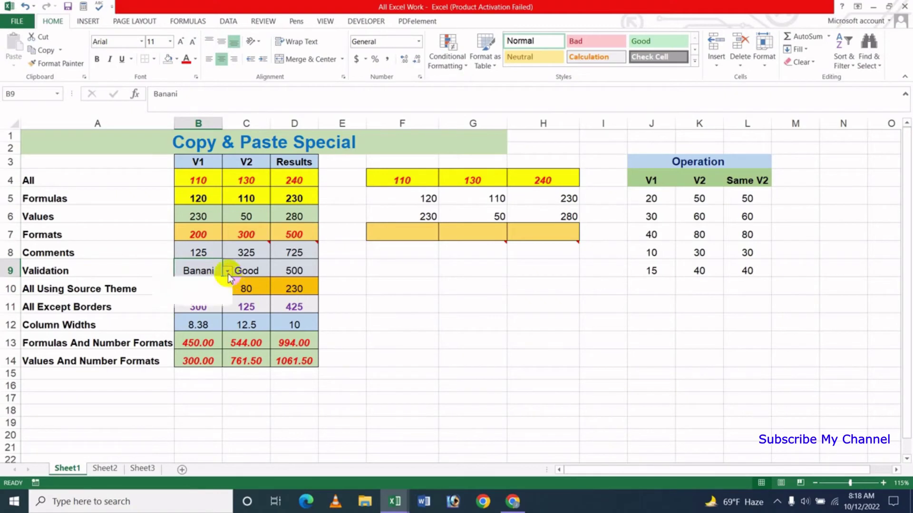
pyautogui.click(203, 271)
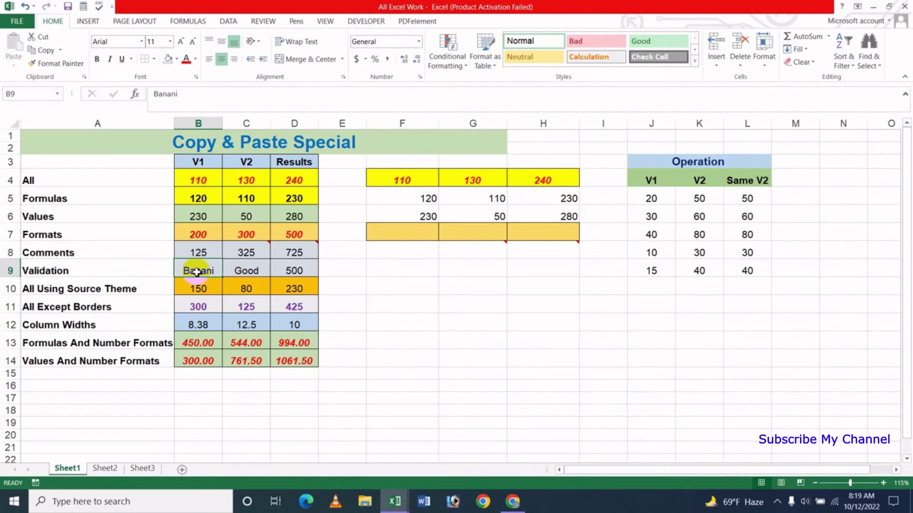
# Enter the invalid value 'ga' in B9, cancel the validation error, and review C9 and D9
pyautogui.write('gazipur')
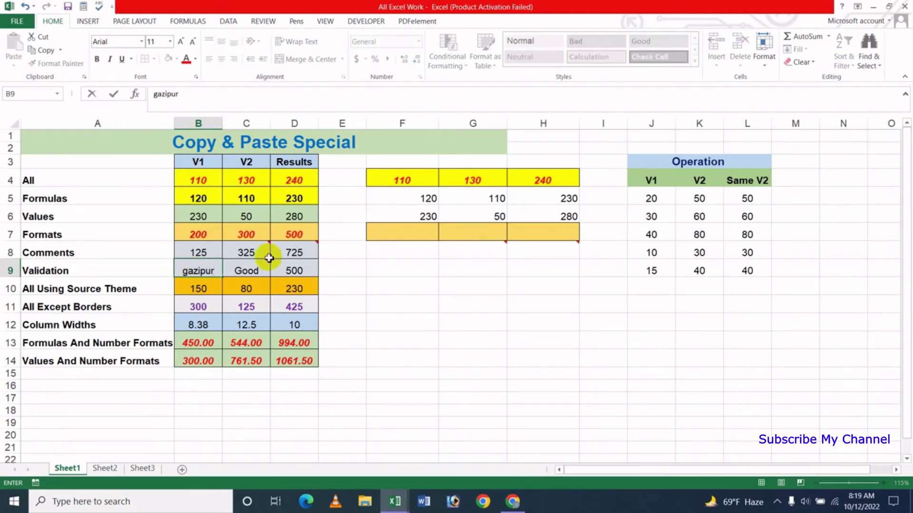
pyautogui.click(245, 272)
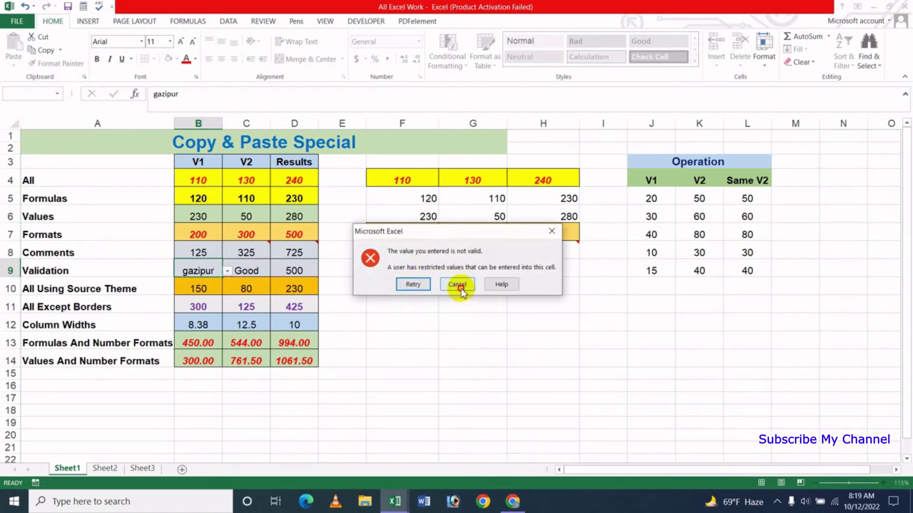
pyautogui.click(457, 284)
pyautogui.click(228, 271)
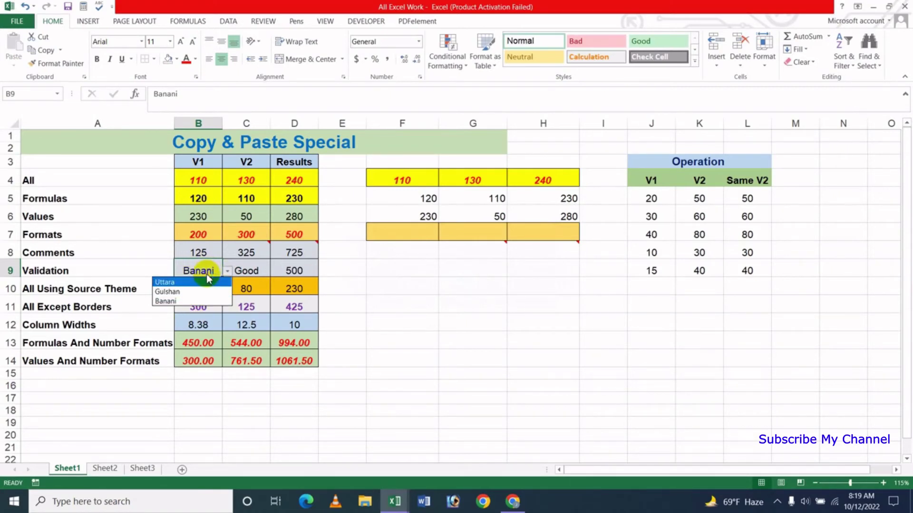
pyautogui.click(220, 273)
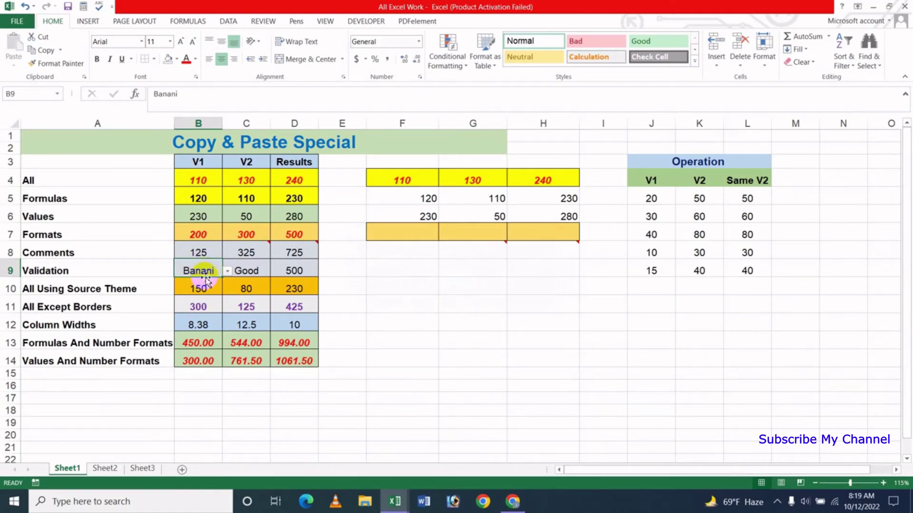
pyautogui.click(254, 267)
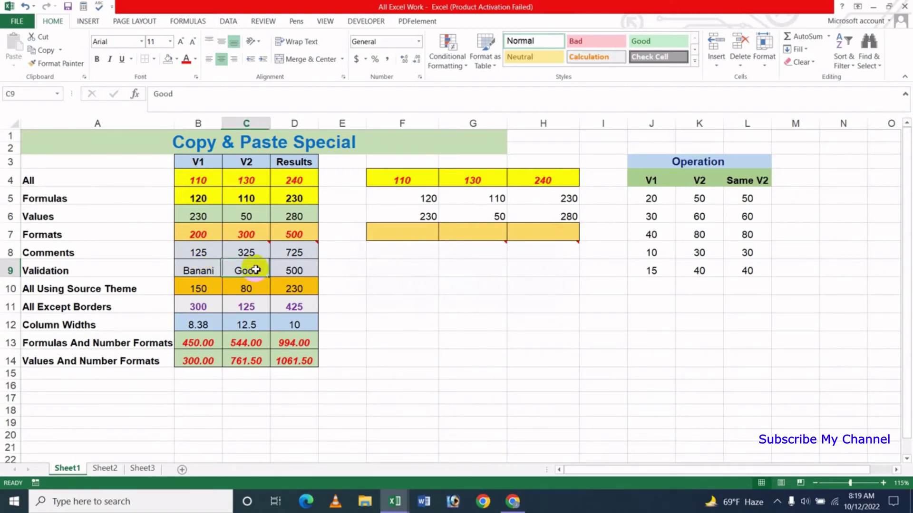
pyautogui.click(289, 271)
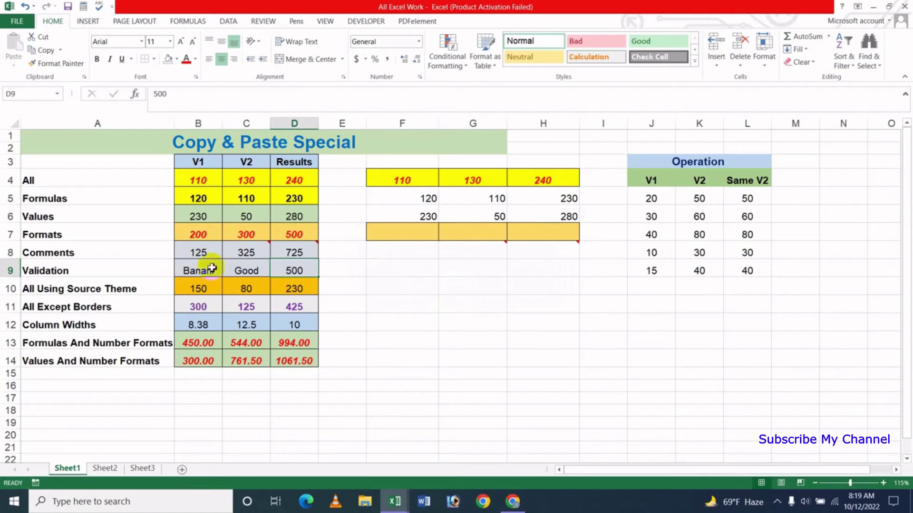
pyautogui.click(280, 276)
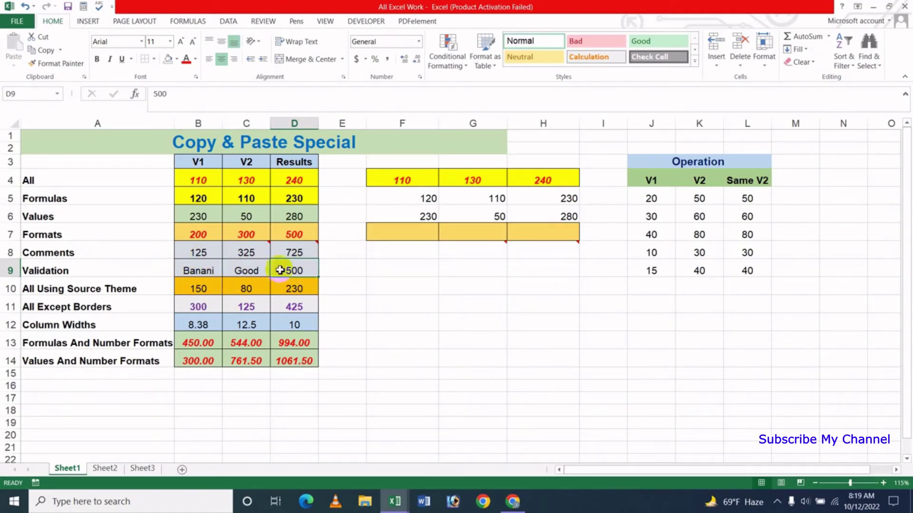
# Copy the Validation row B9:D9 and paste only its validation rules into F9:H9
pyautogui.moveTo(194, 272); pyautogui.dragTo(280, 271)
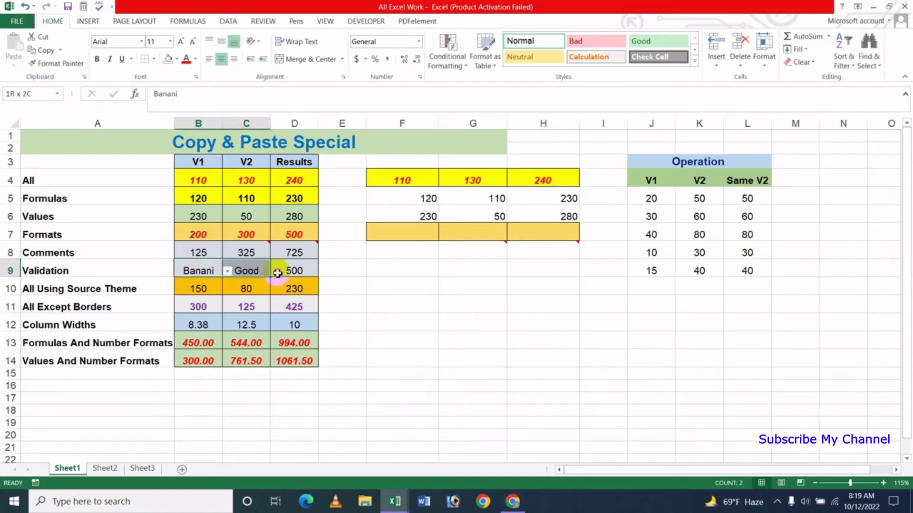
pyautogui.hotkey('ctrl', 'c')
pyautogui.hotkey('ctrl', 'v')
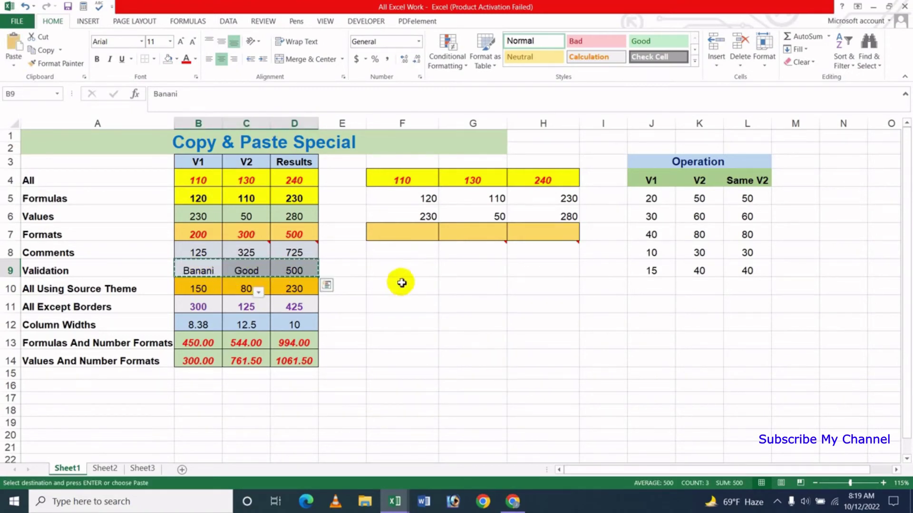
pyautogui.click(402, 269)
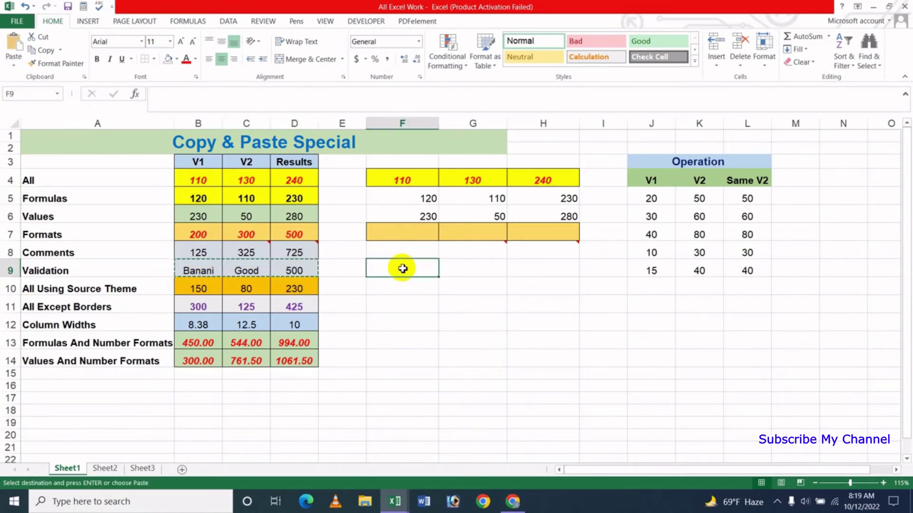
pyautogui.click(14, 66)
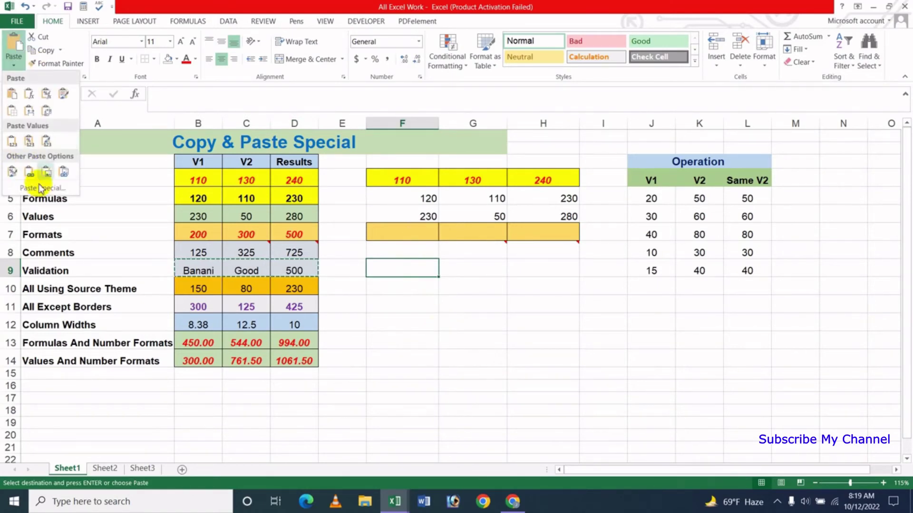
pyautogui.click(42, 197)
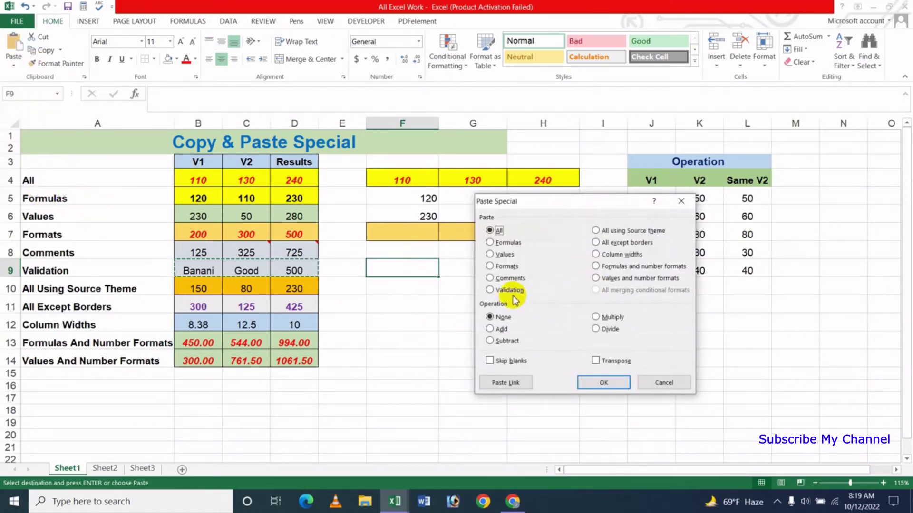
pyautogui.moveTo(561, 202); pyautogui.dragTo(631, 202)
pyautogui.click(569, 291)
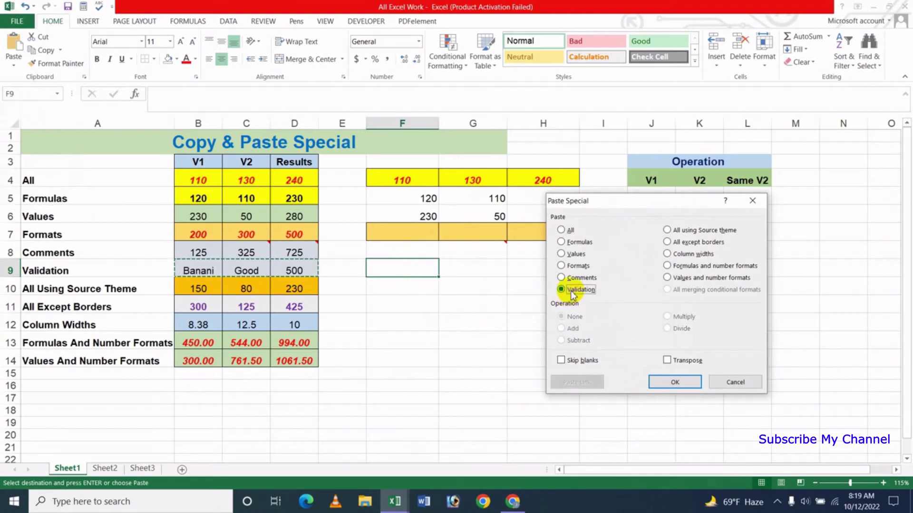
pyautogui.click(686, 386)
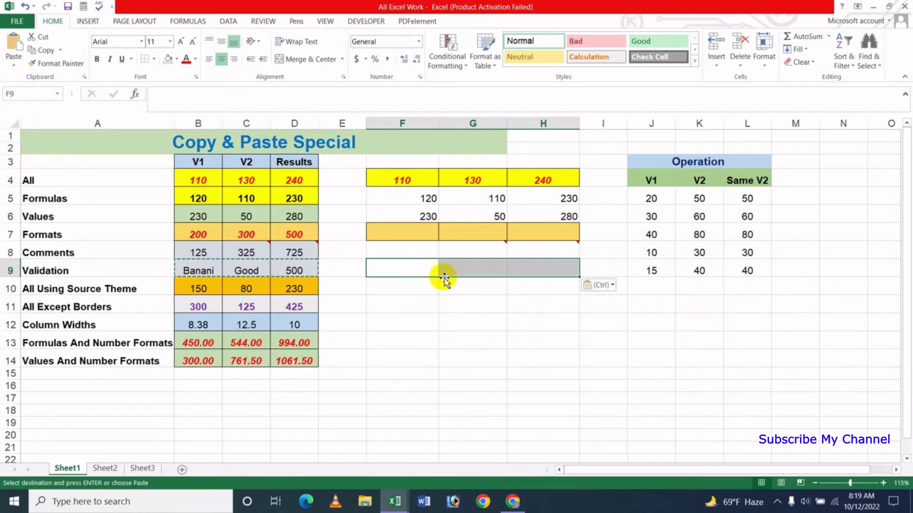
# Set F9 to Gulshan from its dropdown and confirm G9 and H9 have validation
pyautogui.click(474, 267)
pyautogui.click(404, 269)
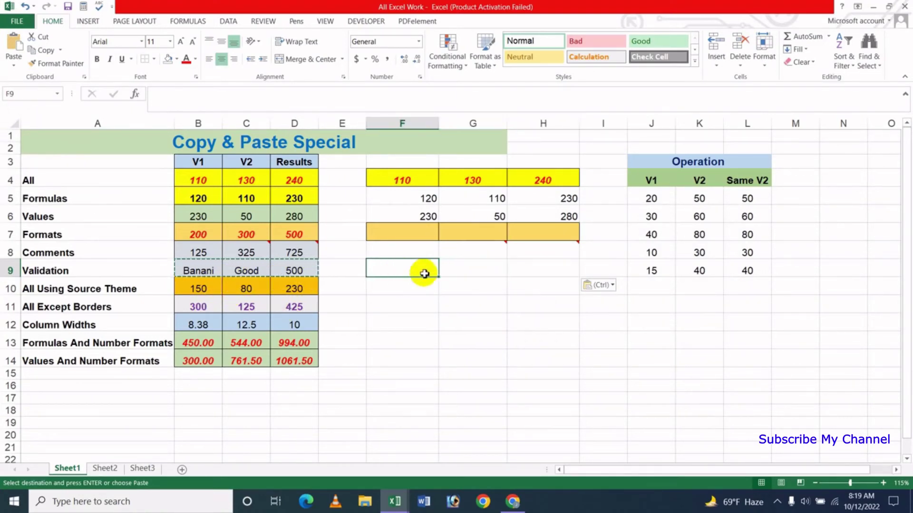
pyautogui.click(443, 272)
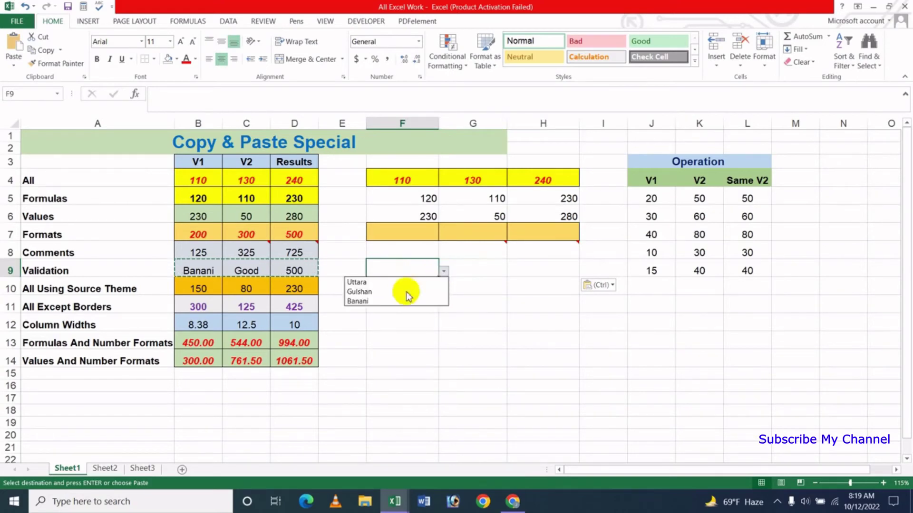
pyautogui.click(382, 294)
pyautogui.click(472, 271)
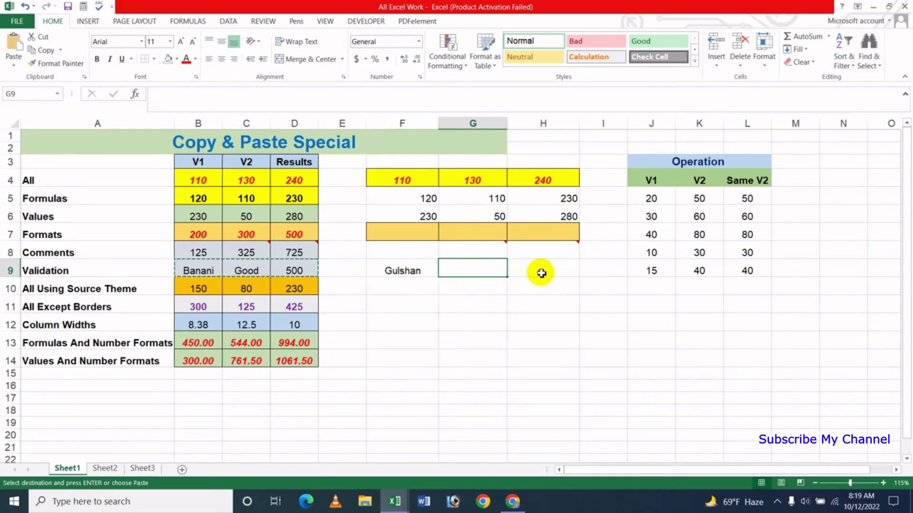
pyautogui.click(542, 271)
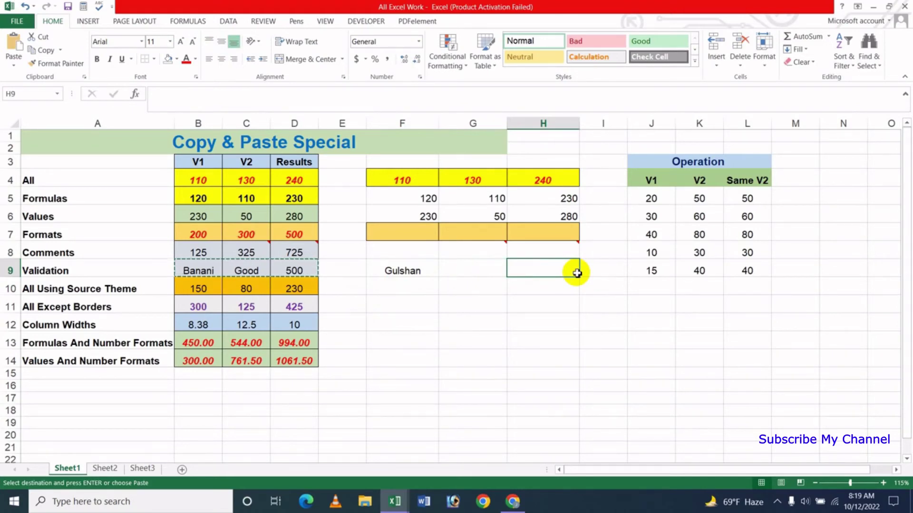
pyautogui.click(417, 291)
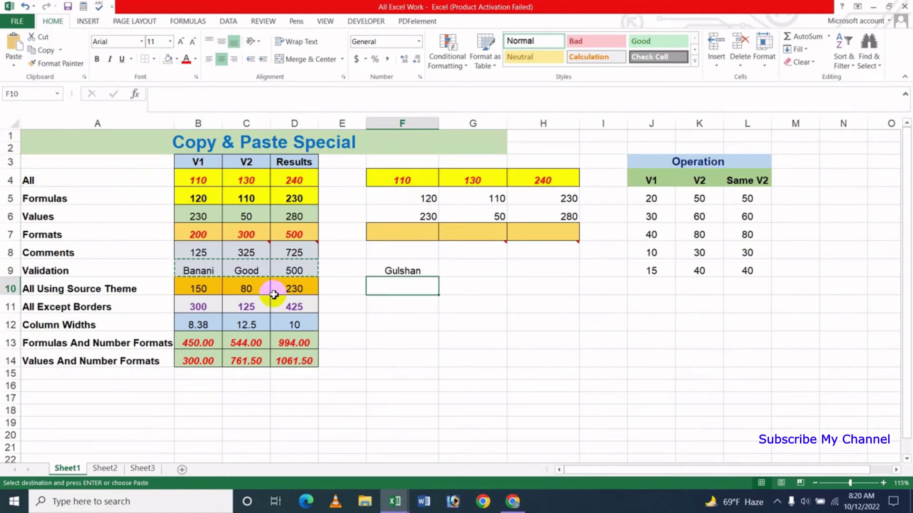
# Copy B10:D10 and paste it into F10:H10 with 'All using Source theme' (150, 80, 230, orange fill)
pyautogui.moveTo(198, 289); pyautogui.dragTo(285, 288)
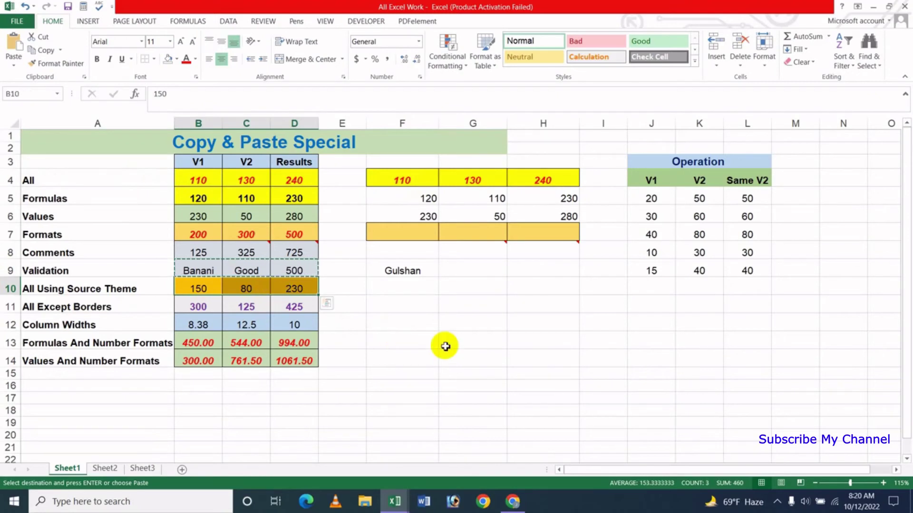
pyautogui.hotkey('ctrl', 'c')
pyautogui.click(402, 288)
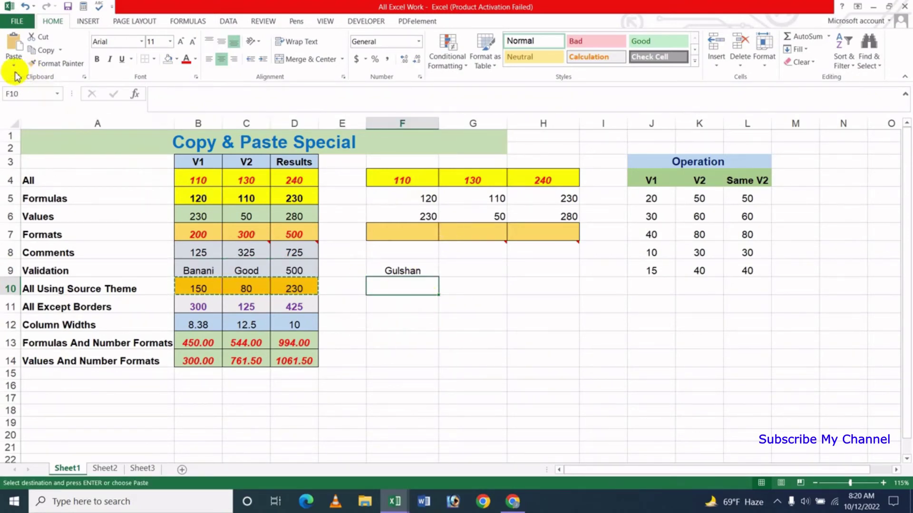
pyautogui.rightClick(384, 295)
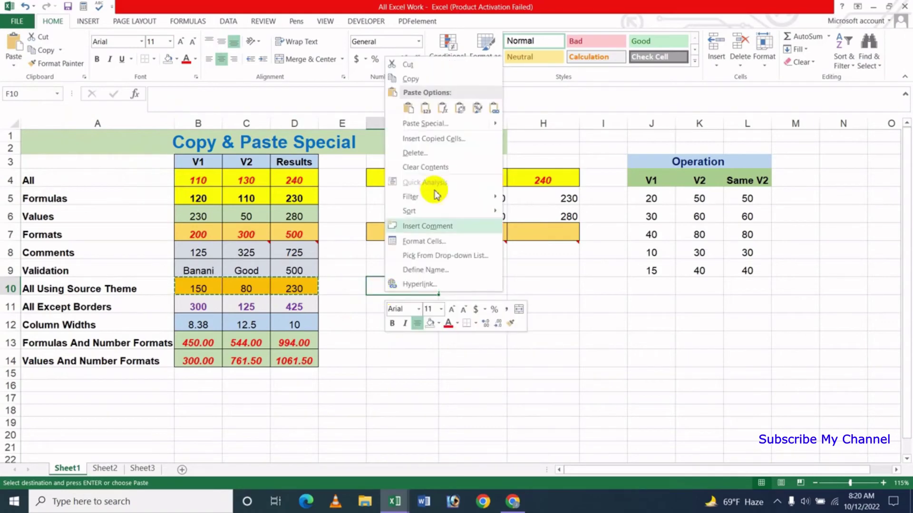
pyautogui.click(419, 126)
pyautogui.moveTo(365, 27); pyautogui.dragTo(561, 194)
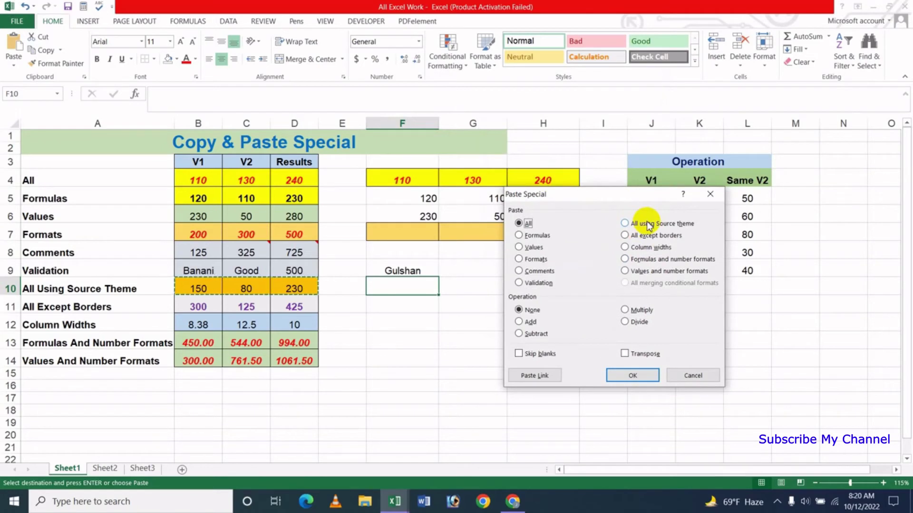
pyautogui.click(635, 224)
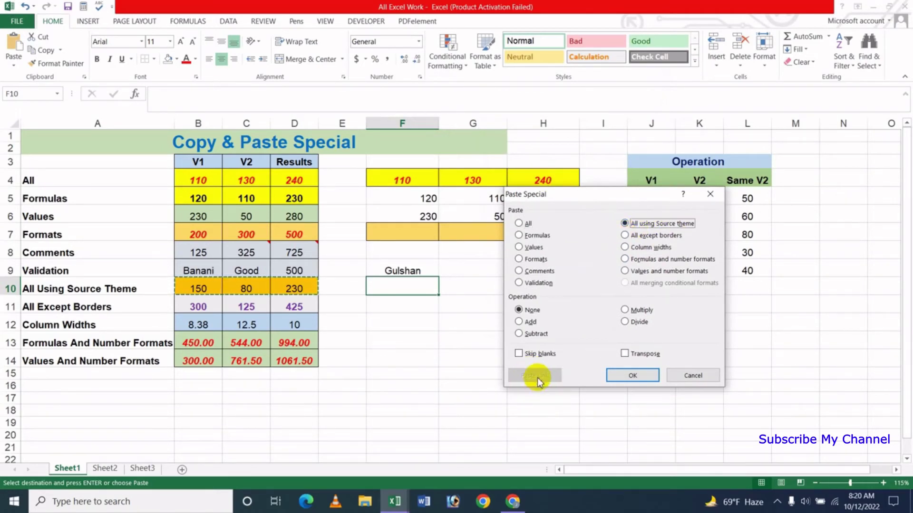
pyautogui.click(518, 223)
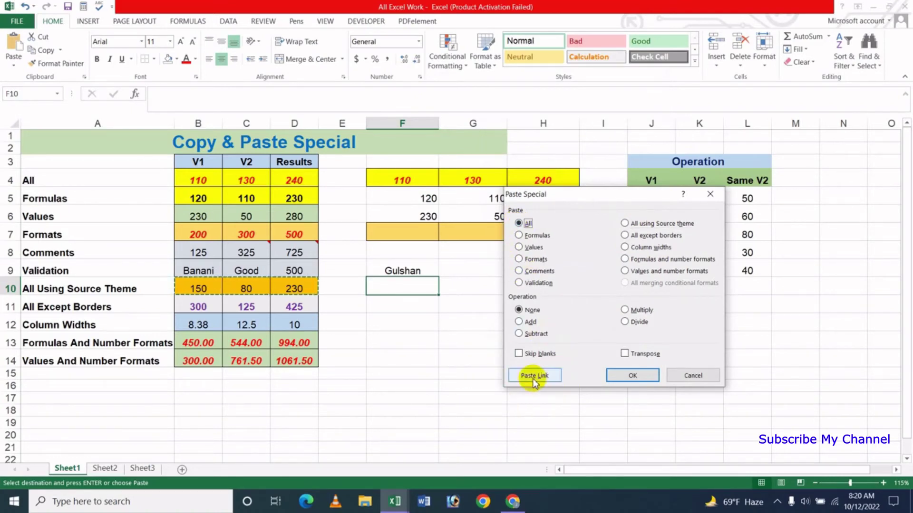
pyautogui.click(646, 224)
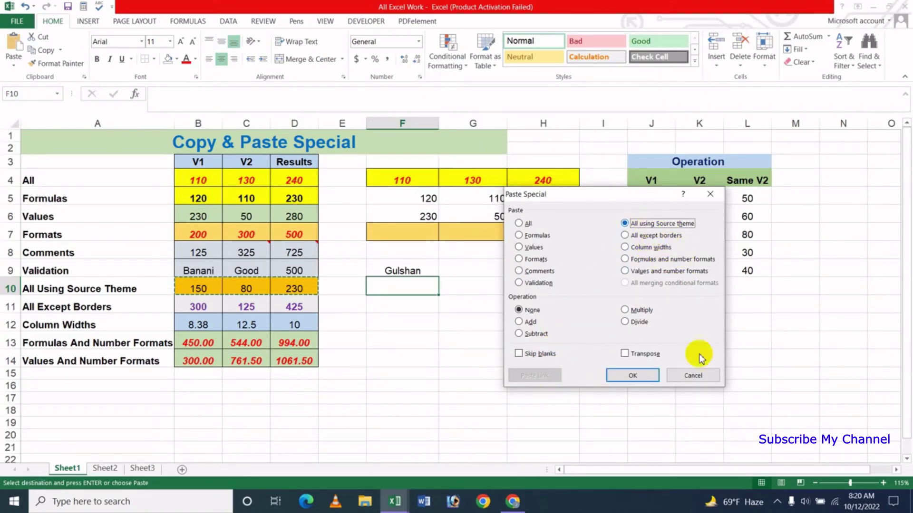
pyautogui.click(633, 376)
pyautogui.click(428, 355)
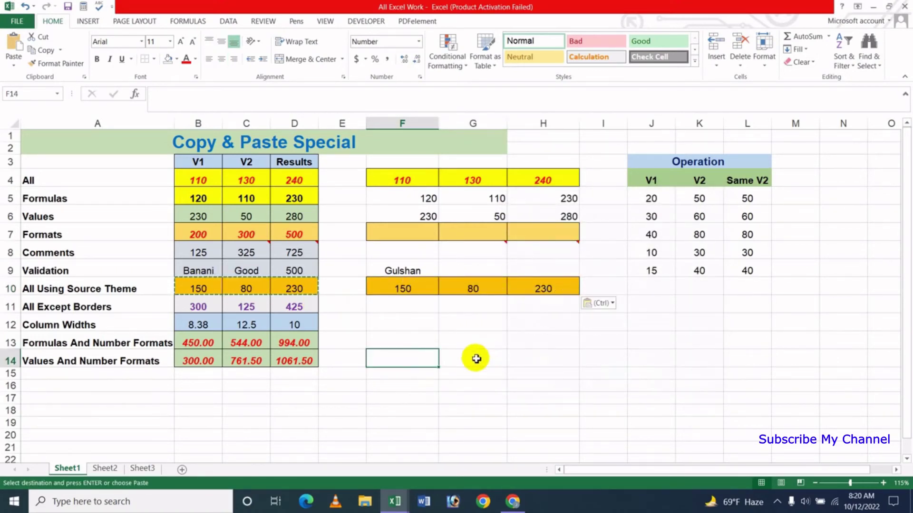
pyautogui.click(406, 306)
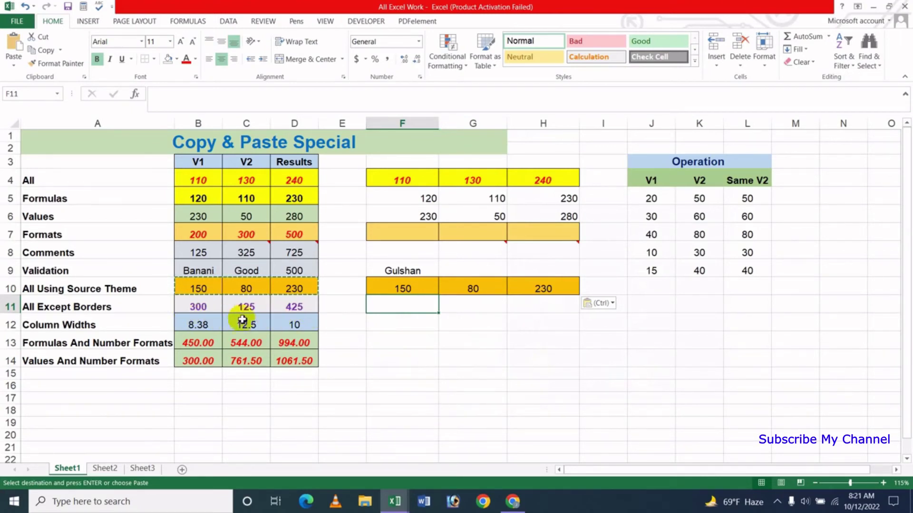
# Paste B11:D11 into F11:H11 with 'All except borders', giving 300, 125 and 425
pyautogui.click(296, 308)
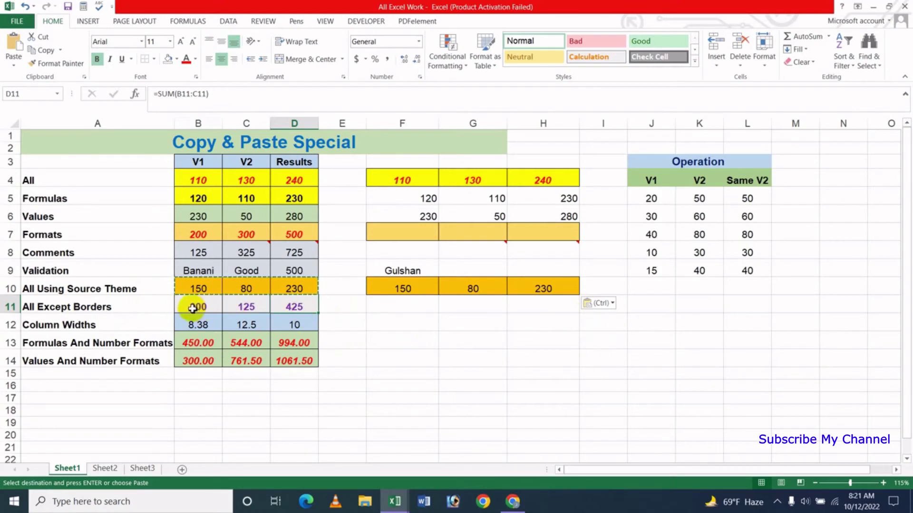
pyautogui.moveTo(192, 309); pyautogui.dragTo(287, 308)
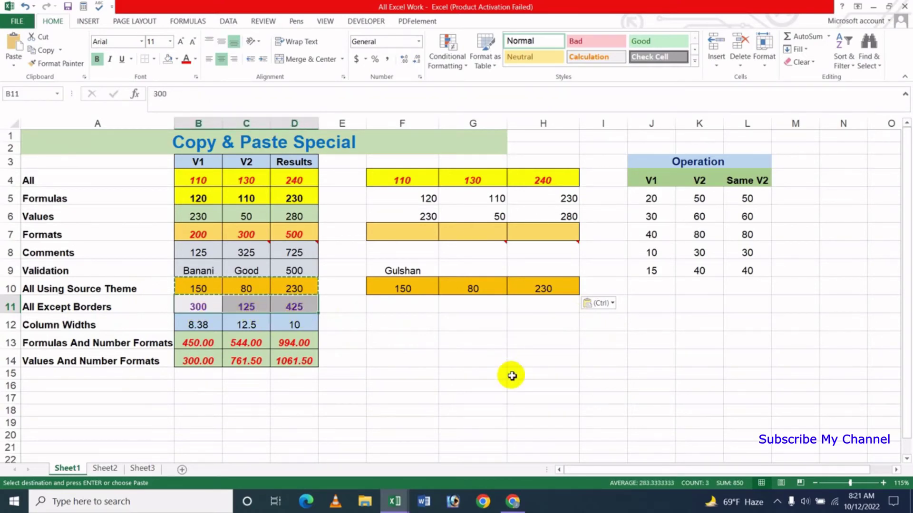
pyautogui.click(416, 309)
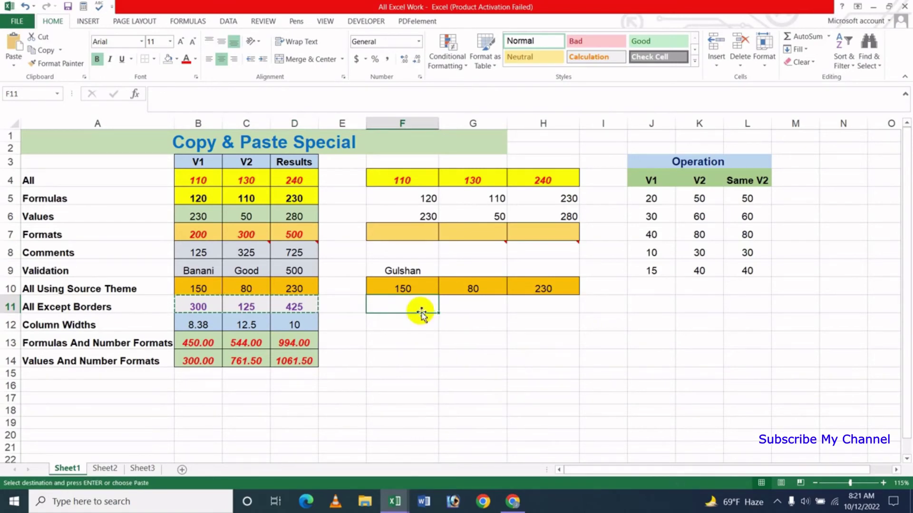
pyautogui.rightClick(417, 305)
pyautogui.click(464, 137)
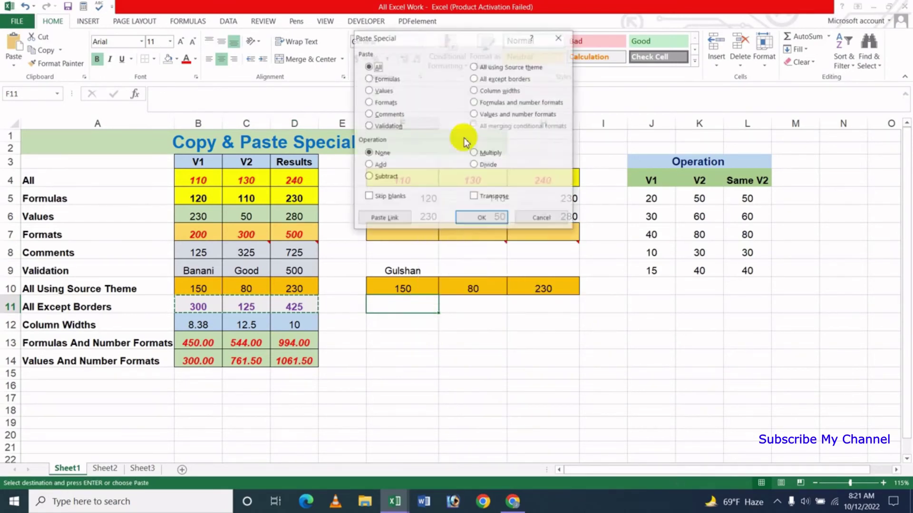
pyautogui.moveTo(458, 38); pyautogui.dragTo(644, 219)
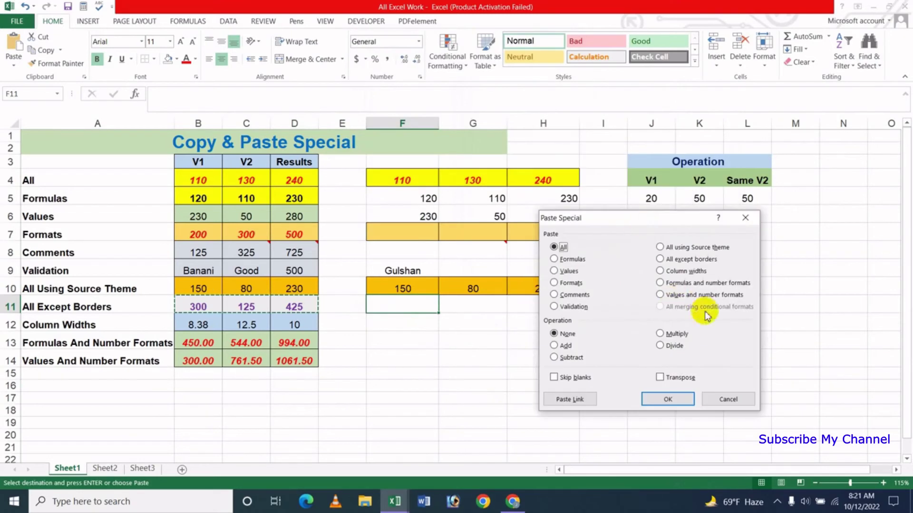
pyautogui.click(690, 261)
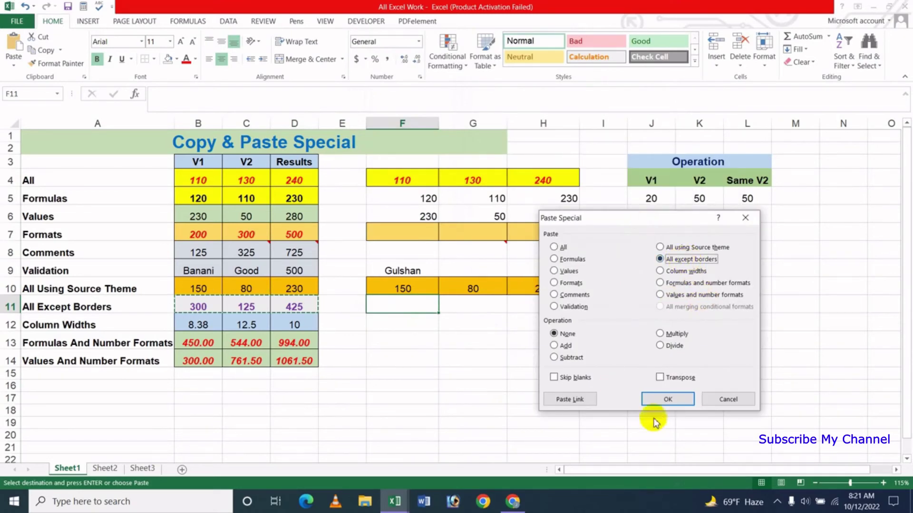
pyautogui.click(668, 399)
pyautogui.click(431, 383)
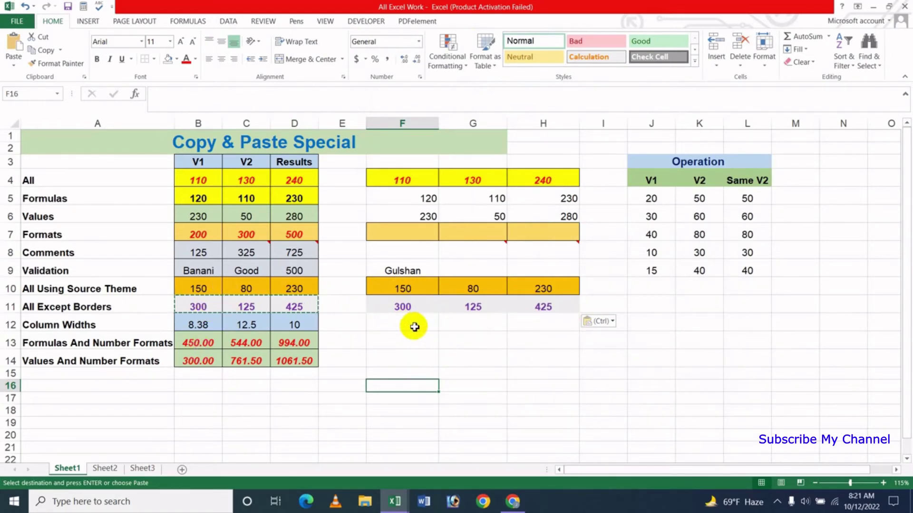
pyautogui.click(412, 327)
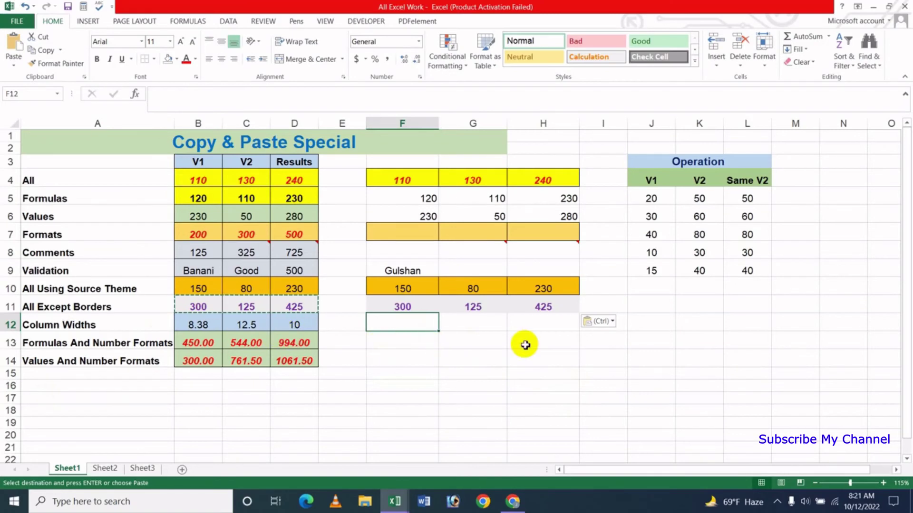
# Compare the widths of columns B and F, select the Column Widths row B12:D12, and choose F12
pyautogui.moveTo(221, 125); pyautogui.dragTo(221, 126)
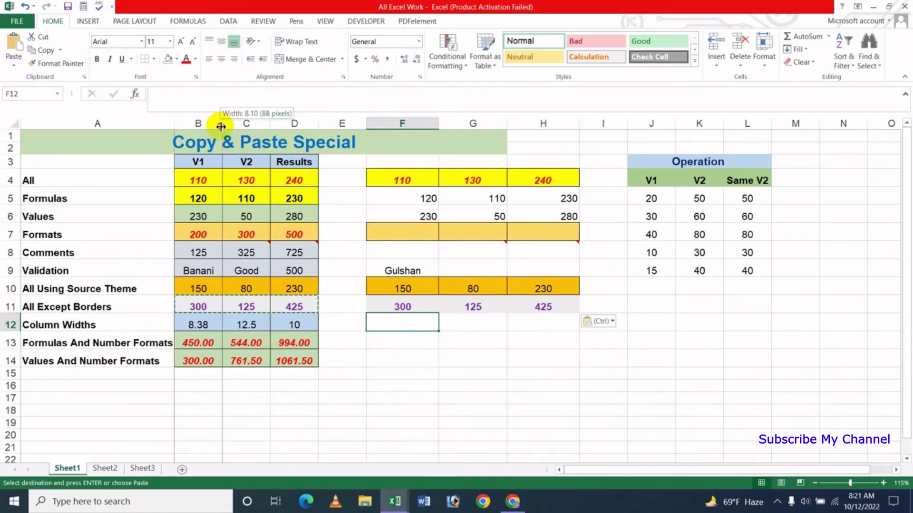
pyautogui.moveTo(437, 124); pyautogui.dragTo(437, 123)
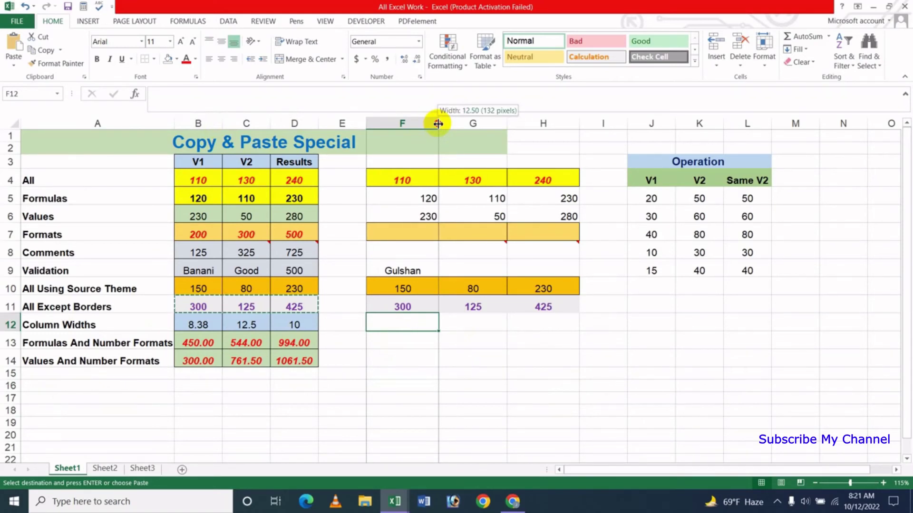
pyautogui.moveTo(438, 123); pyautogui.dragTo(437, 124)
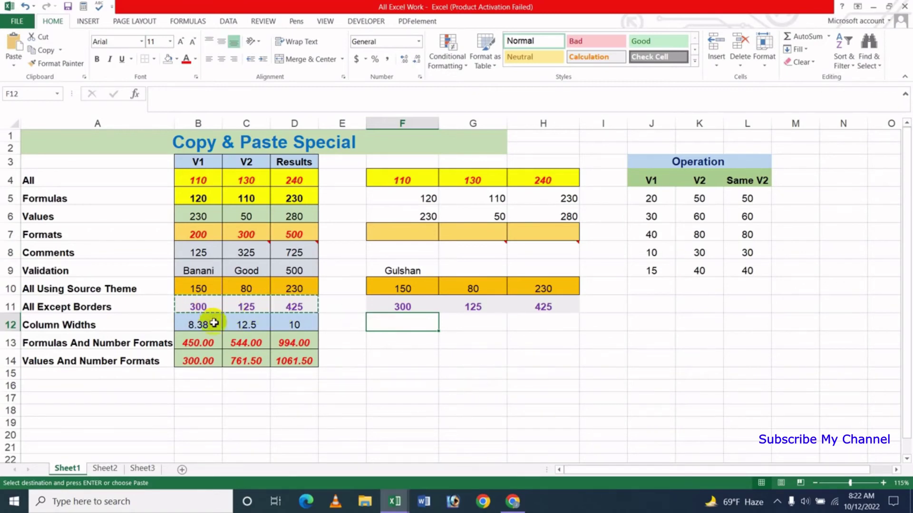
pyautogui.moveTo(200, 325); pyautogui.dragTo(293, 325)
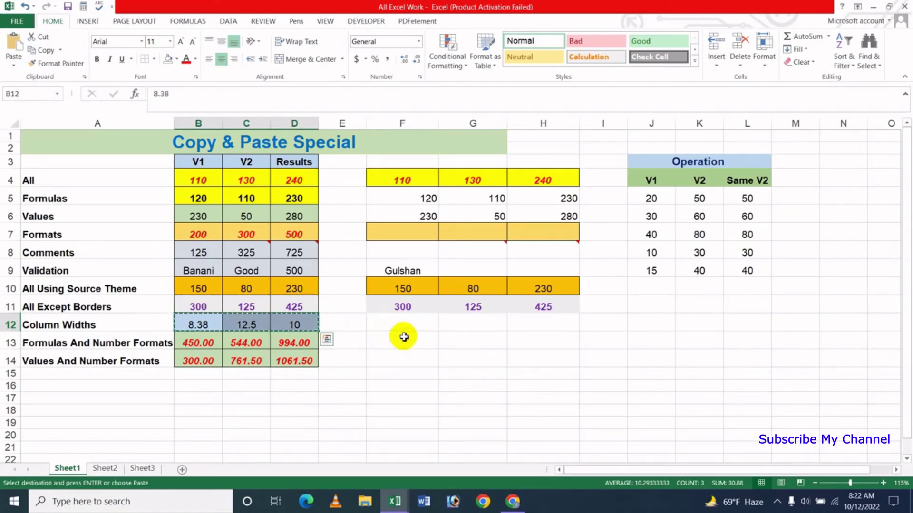
pyautogui.click(409, 323)
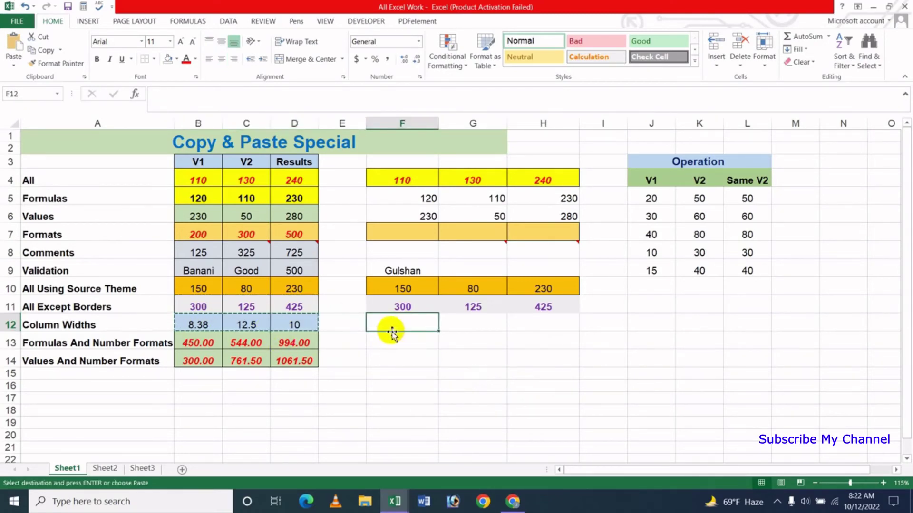
# Paste Special only the column widths (8.38, 12.5, 10) onto columns F–H
pyautogui.click(14, 64)
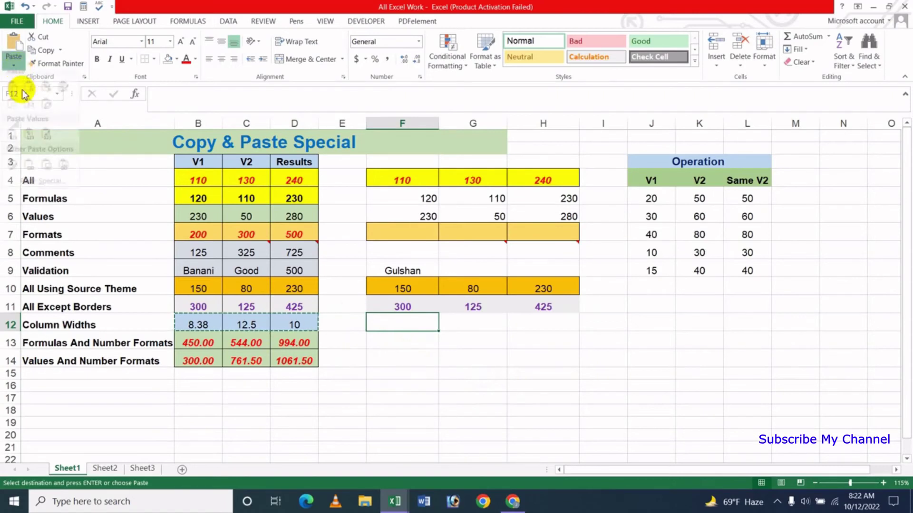
pyautogui.click(48, 191)
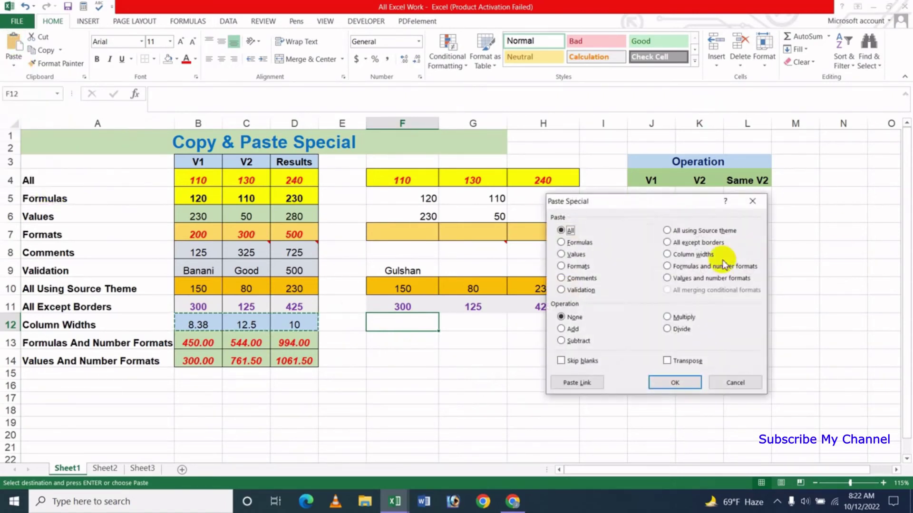
pyautogui.moveTo(690, 206); pyautogui.dragTo(795, 206)
pyautogui.click(799, 255)
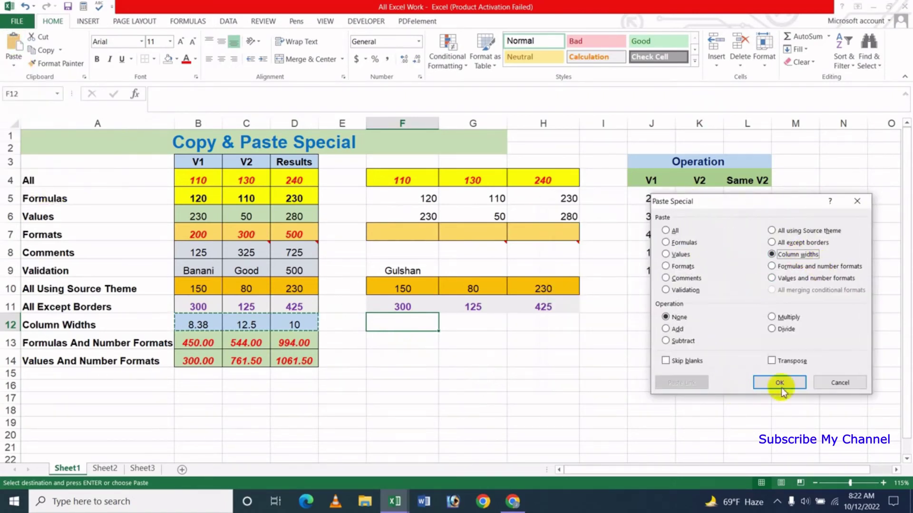
pyautogui.click(782, 385)
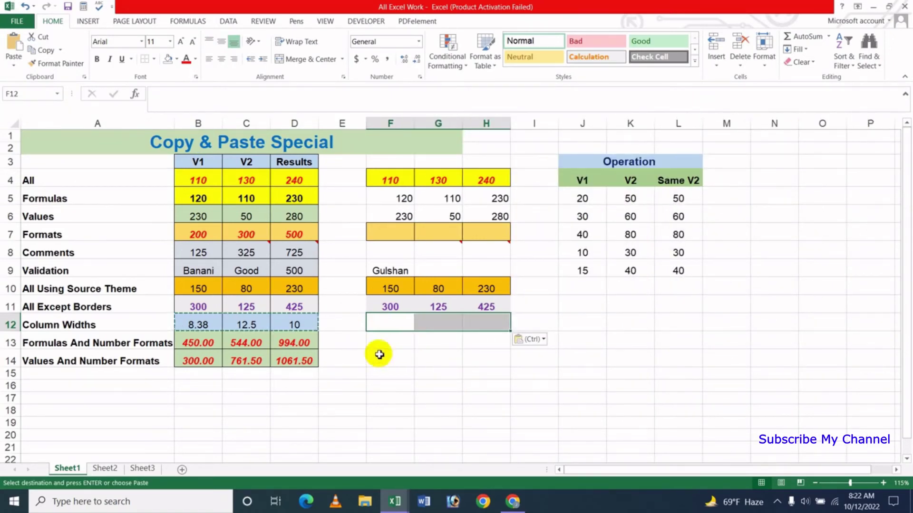
# Drag the column borders back to their earlier widths and select empty cell G14
pyautogui.moveTo(413, 123); pyautogui.dragTo(413, 123)
pyautogui.moveTo(271, 123); pyautogui.dragTo(270, 123)
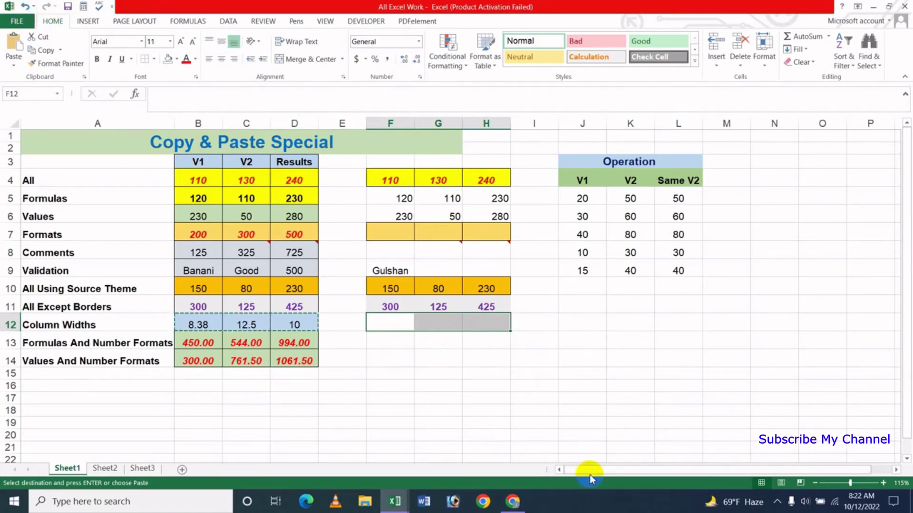
pyautogui.click(455, 366)
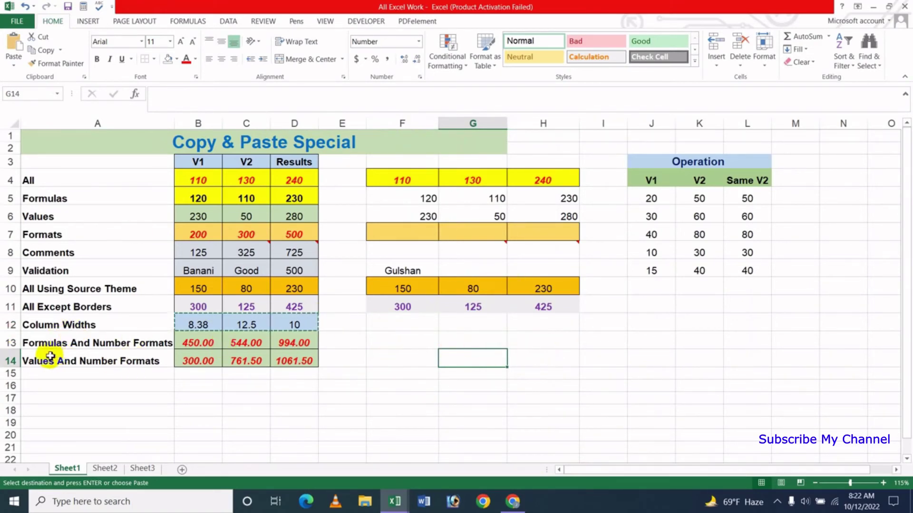
# Copy the Formulas And Number Formats row B13:D13 with Ctrl+C and choose F13 as destination
pyautogui.click(404, 345)
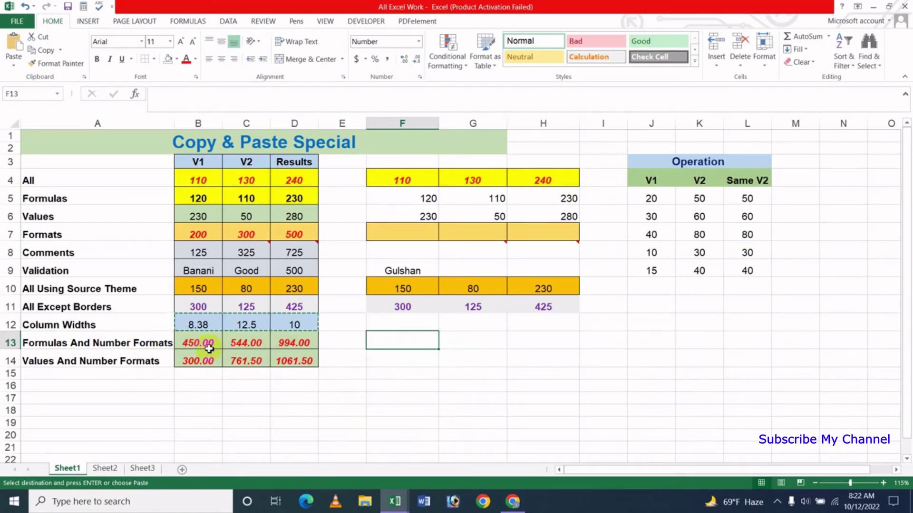
pyautogui.click(210, 345)
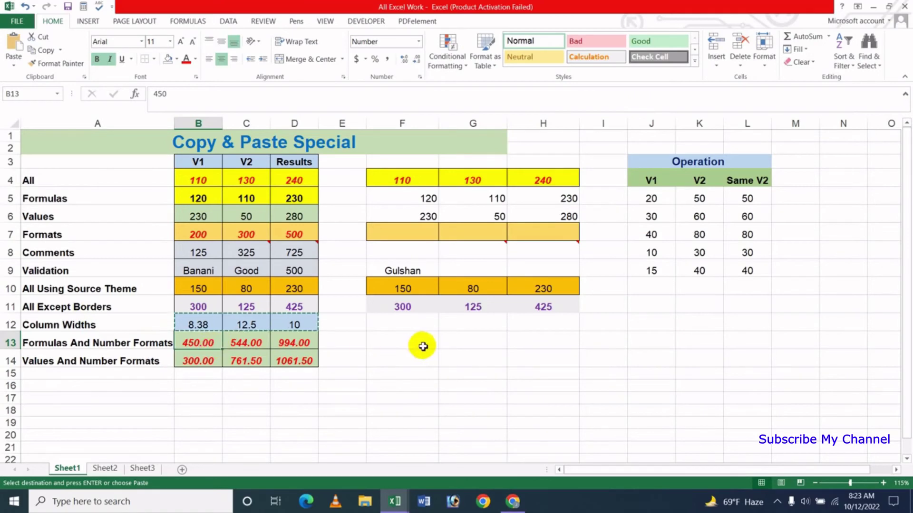
pyautogui.moveTo(200, 344); pyautogui.dragTo(285, 345)
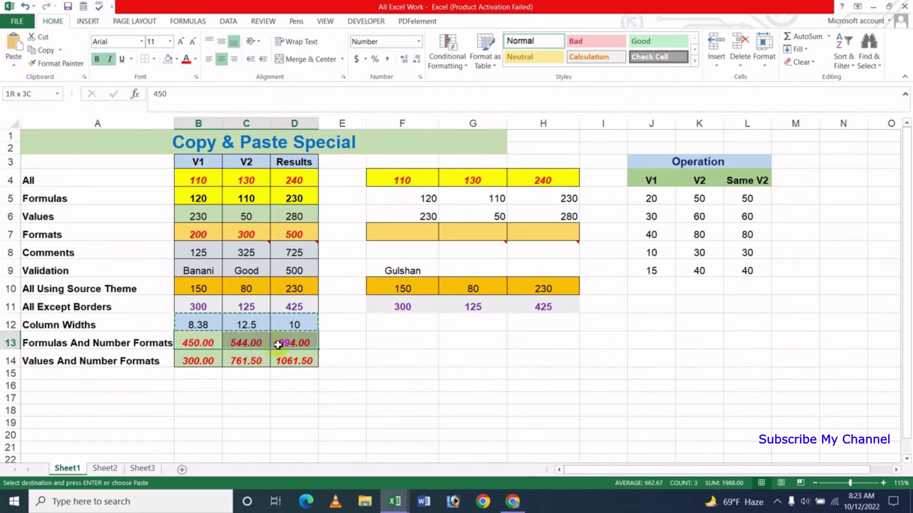
pyautogui.click(409, 374)
pyautogui.moveTo(211, 342); pyautogui.dragTo(276, 341)
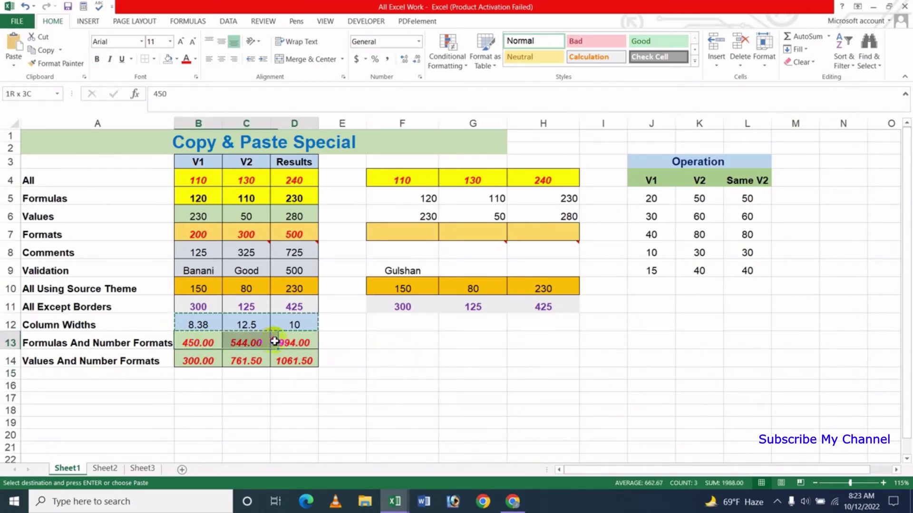
pyautogui.hotkey('ctrl', 'c')
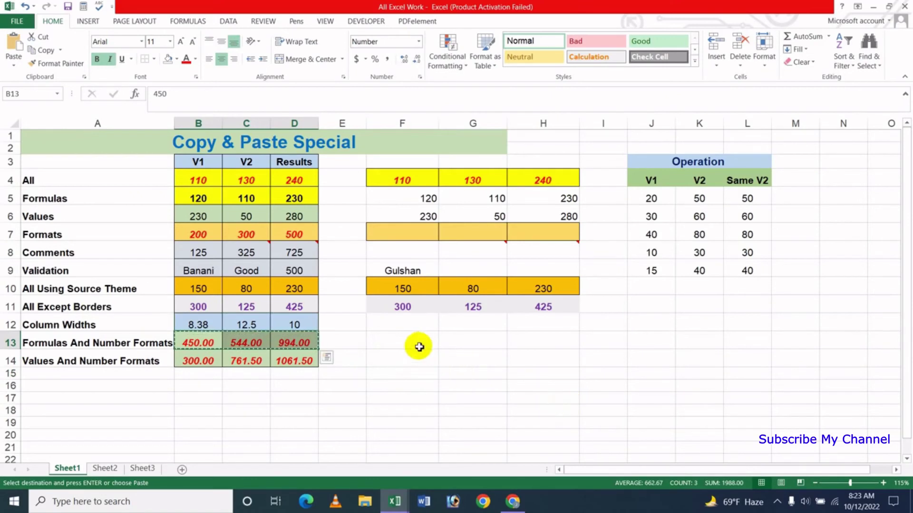
pyautogui.click(414, 343)
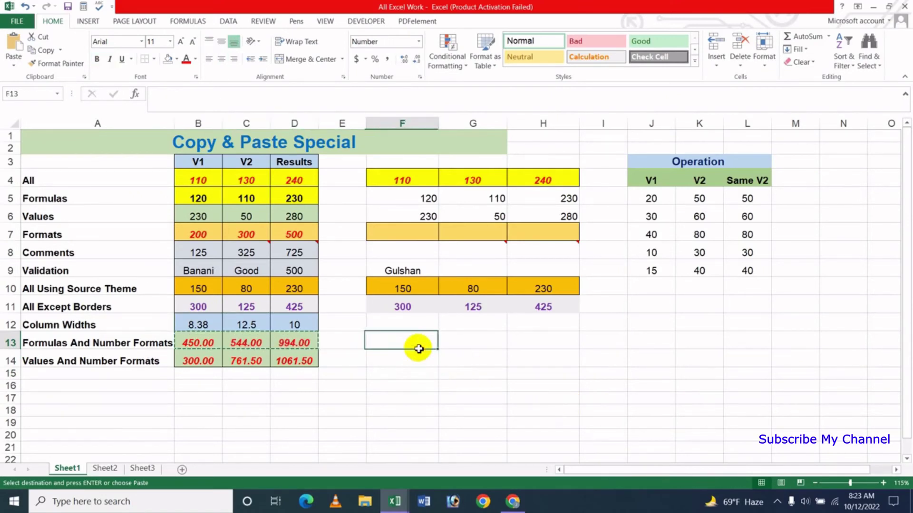
# Paste Special formulas and number formats into F13:H13
pyautogui.click(14, 69)
pyautogui.click(44, 192)
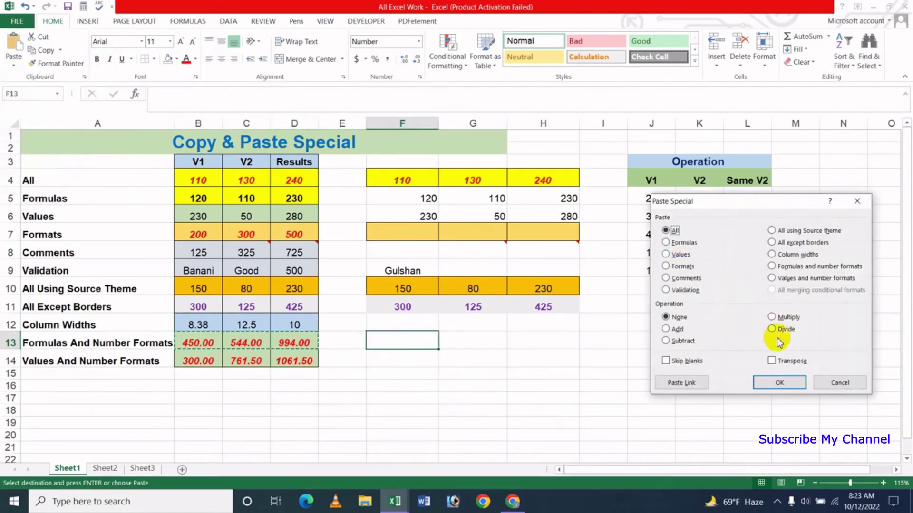
pyautogui.click(780, 272)
pyautogui.click(785, 381)
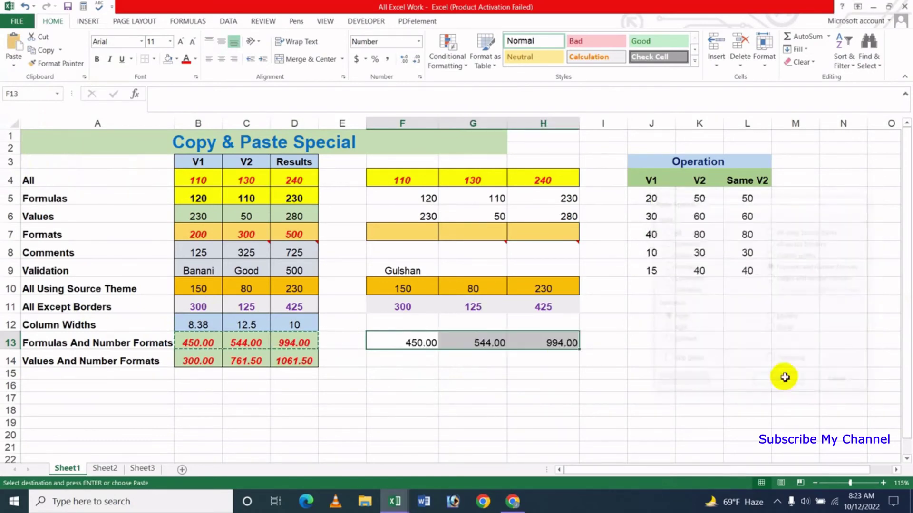
# Inspect the pasted values 450.00, 544.00 and 994.00 in F13:H13, then select F14
pyautogui.click(425, 392)
pyautogui.click(533, 343)
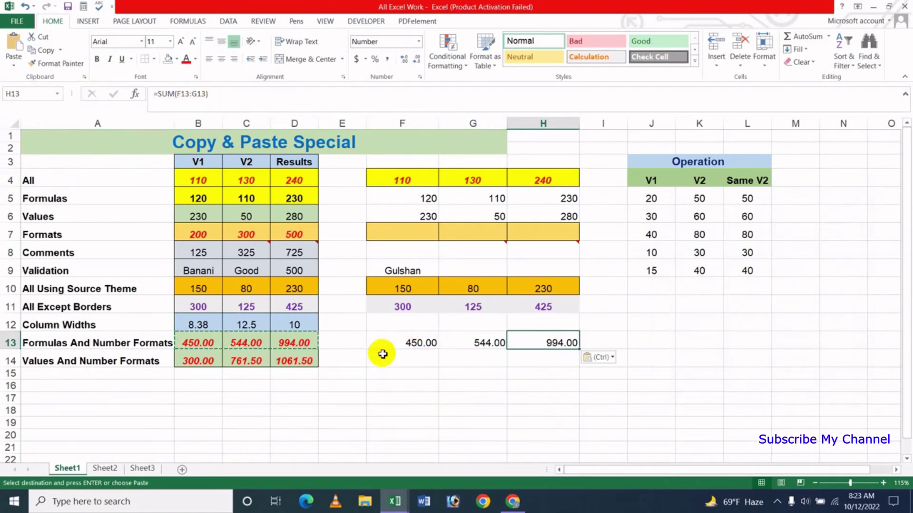
pyautogui.click(416, 344)
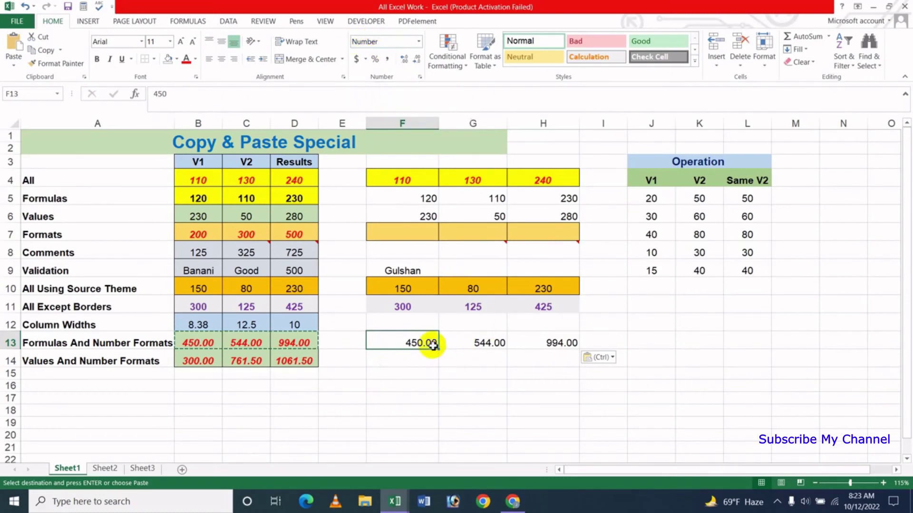
pyautogui.click(483, 344)
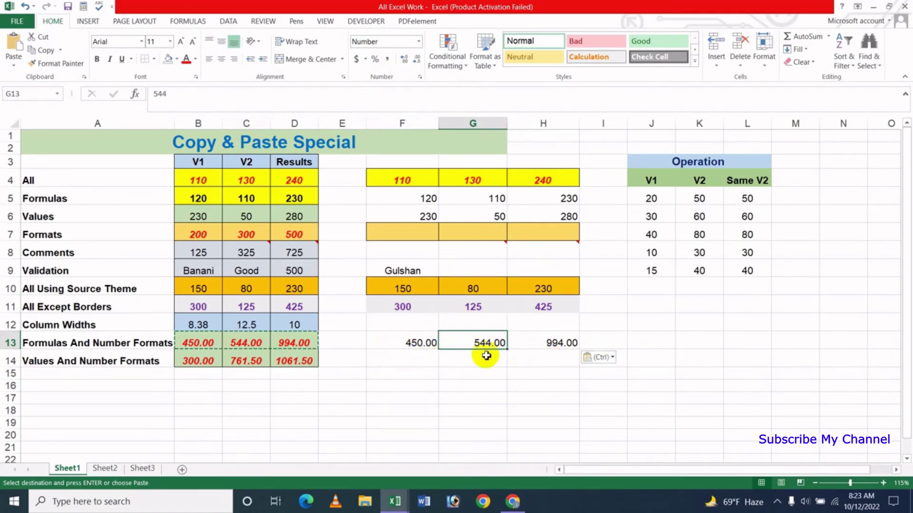
pyautogui.click(403, 345)
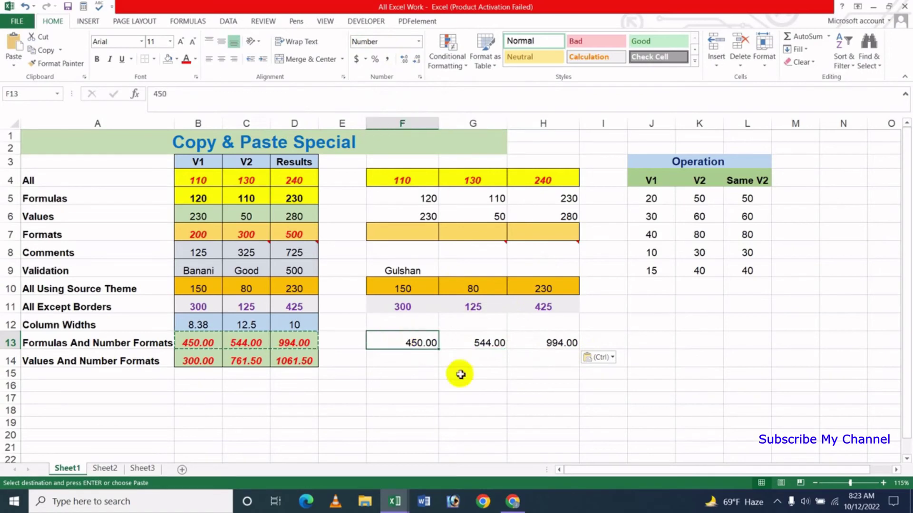
pyautogui.click(418, 361)
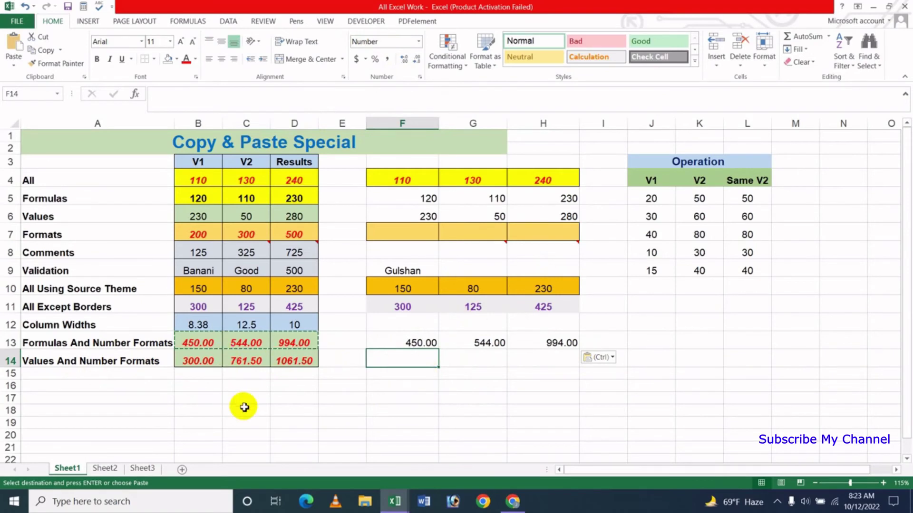
# Copy B14:D14 and paste only values and number formats into F14:H14 (300.00, 761.50, 1061.50)
pyautogui.moveTo(197, 363); pyautogui.dragTo(287, 361)
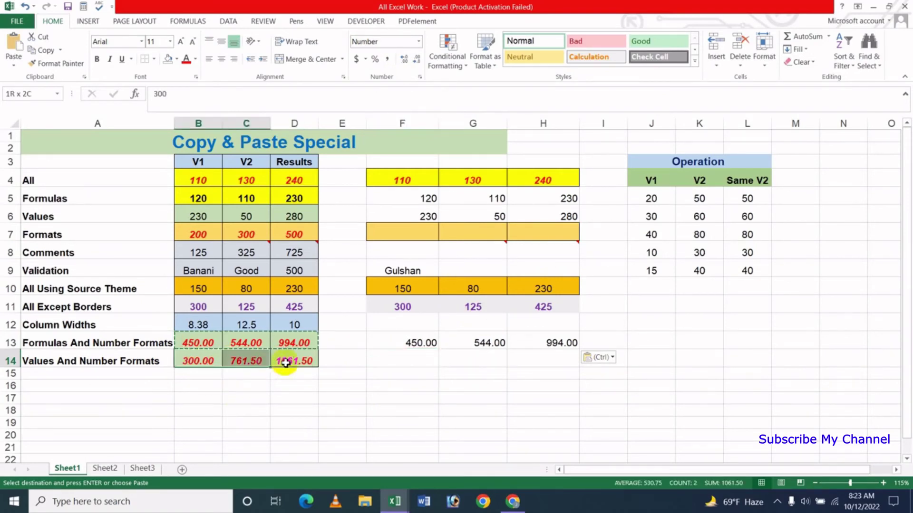
pyautogui.hotkey('ctrl', 'c')
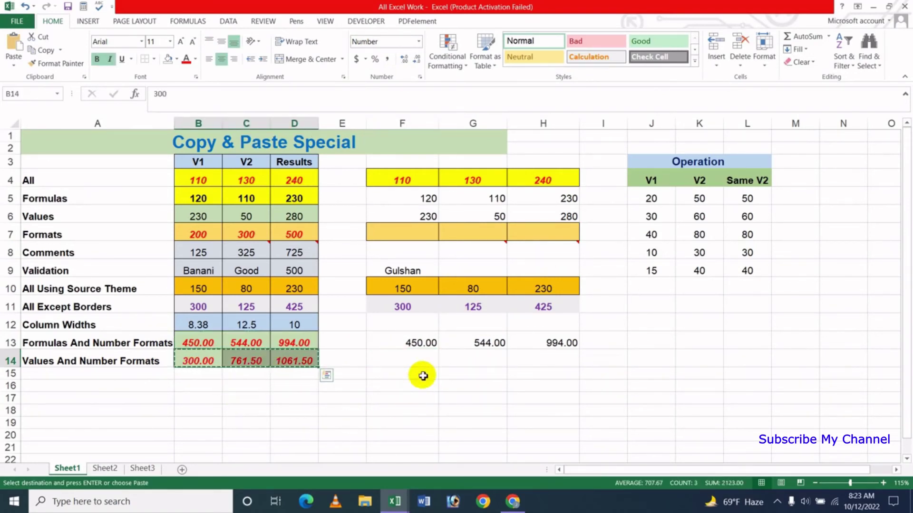
pyautogui.click(413, 360)
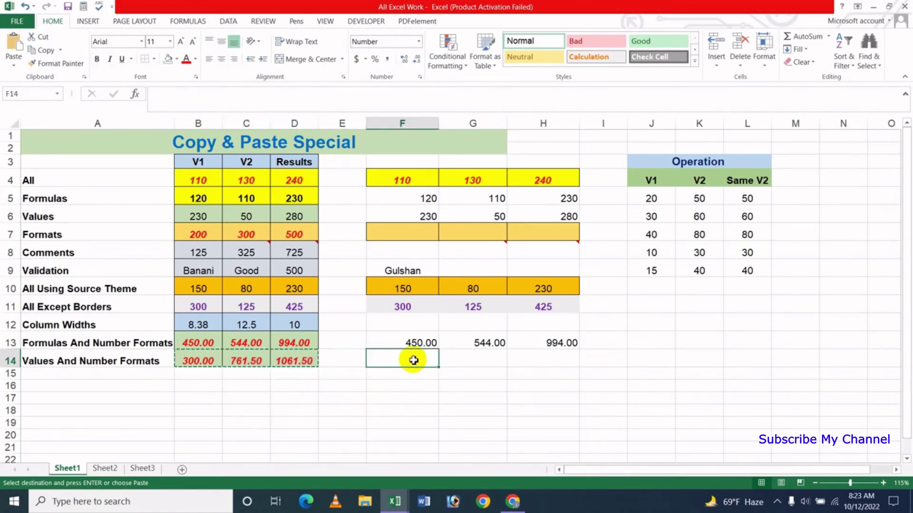
pyautogui.rightClick(413, 361)
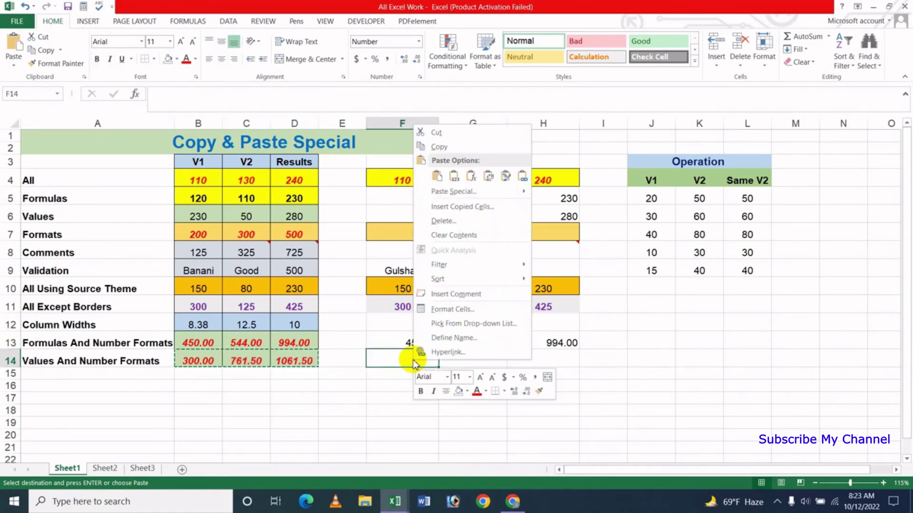
pyautogui.click(456, 193)
pyautogui.moveTo(466, 86); pyautogui.dragTo(695, 127)
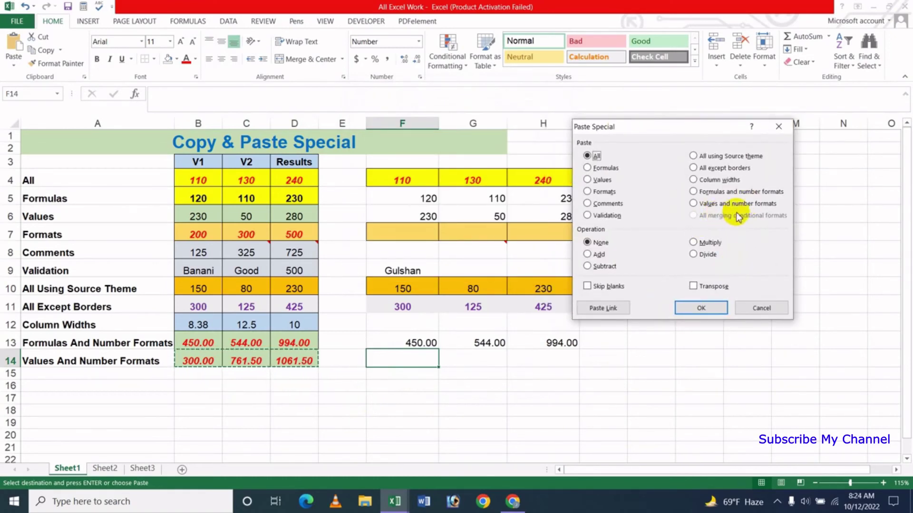
pyautogui.click(715, 203)
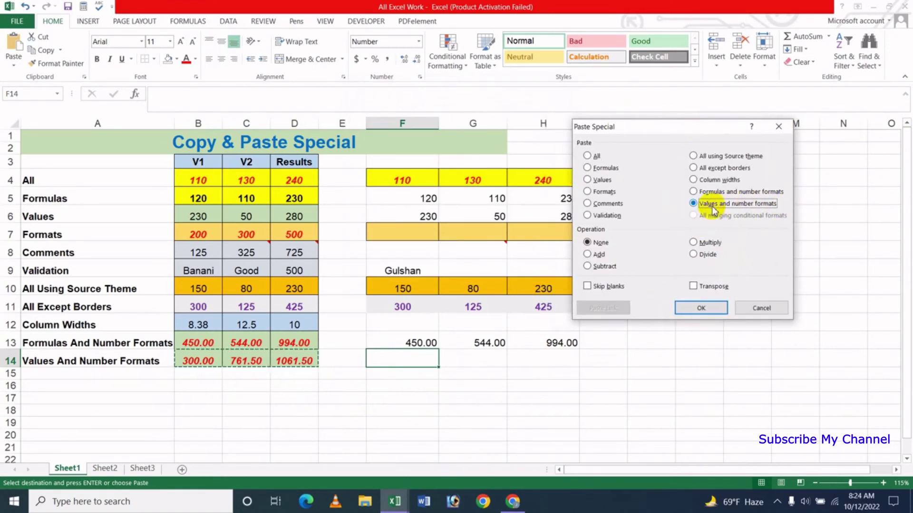
pyautogui.click(701, 308)
pyautogui.click(426, 386)
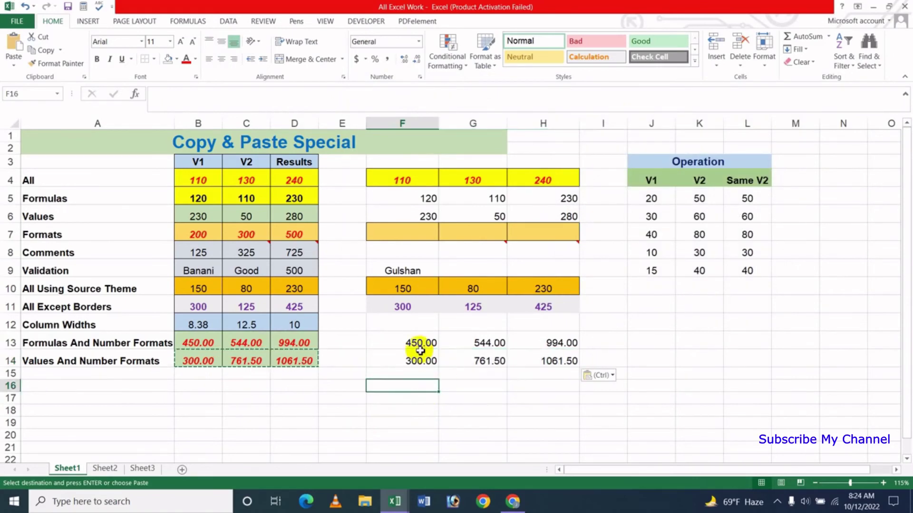
pyautogui.click(416, 359)
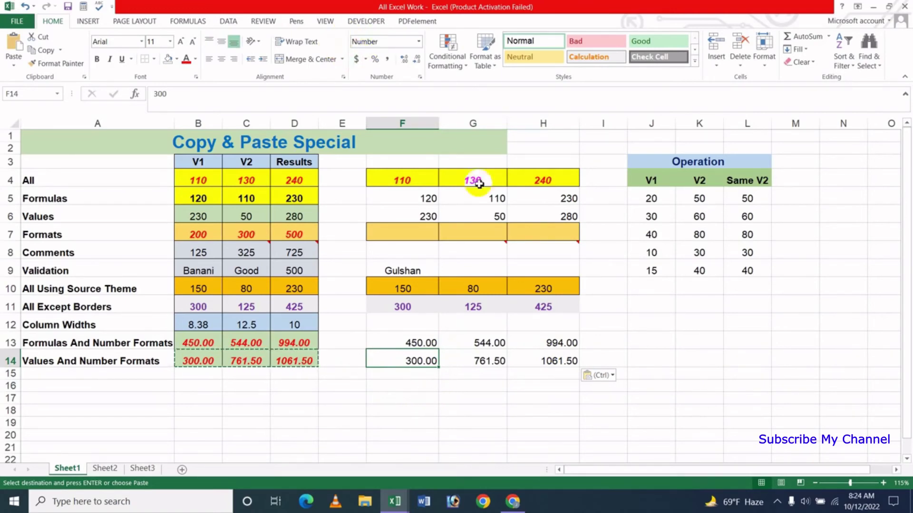
pyautogui.click(468, 362)
pyautogui.click(418, 361)
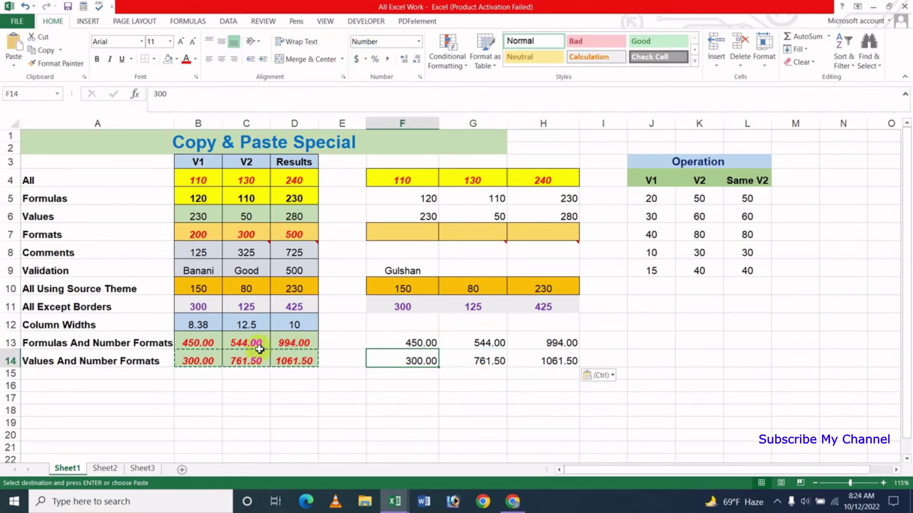
pyautogui.click(535, 361)
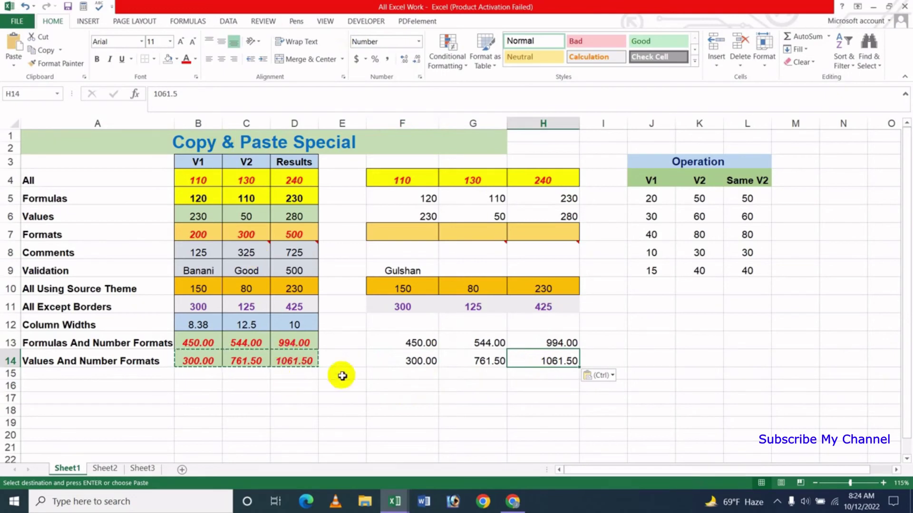
pyautogui.click(546, 346)
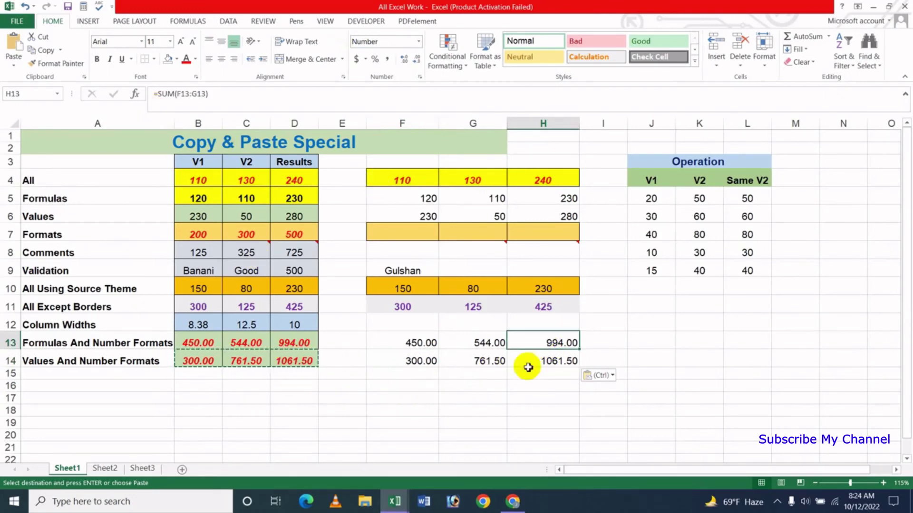
pyautogui.click(549, 366)
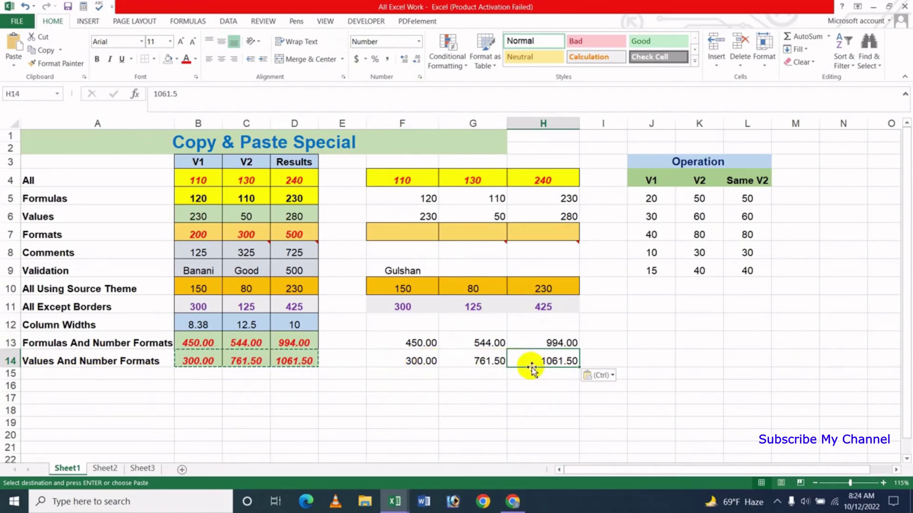
pyautogui.click(492, 363)
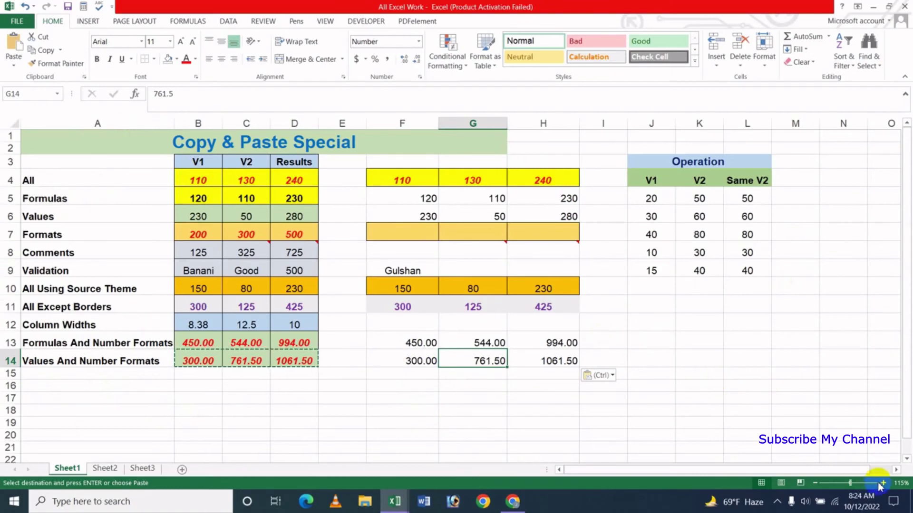
pyautogui.click(896, 470)
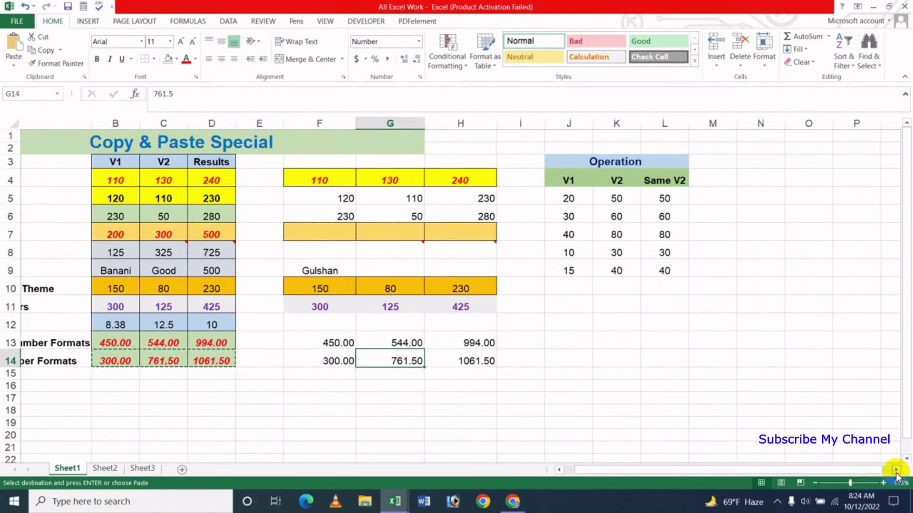
pyautogui.click(896, 469)
pyautogui.click(584, 294)
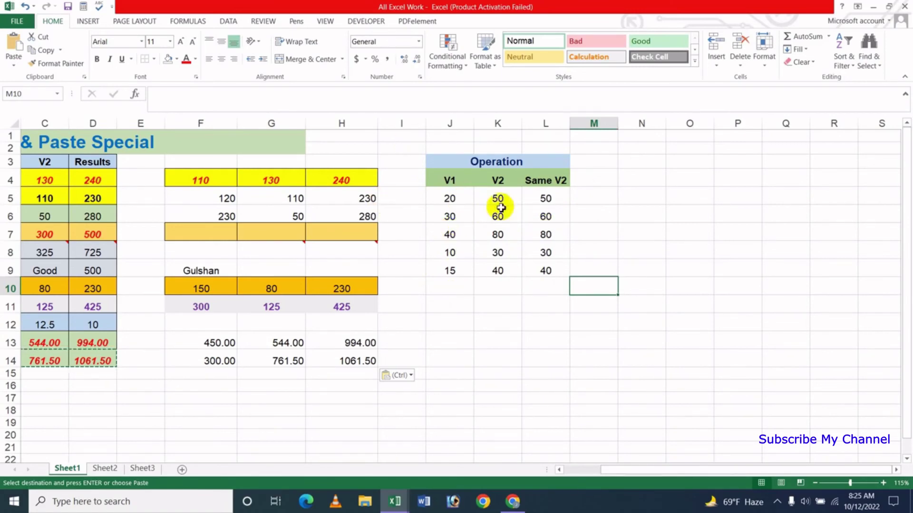
pyautogui.click(449, 197)
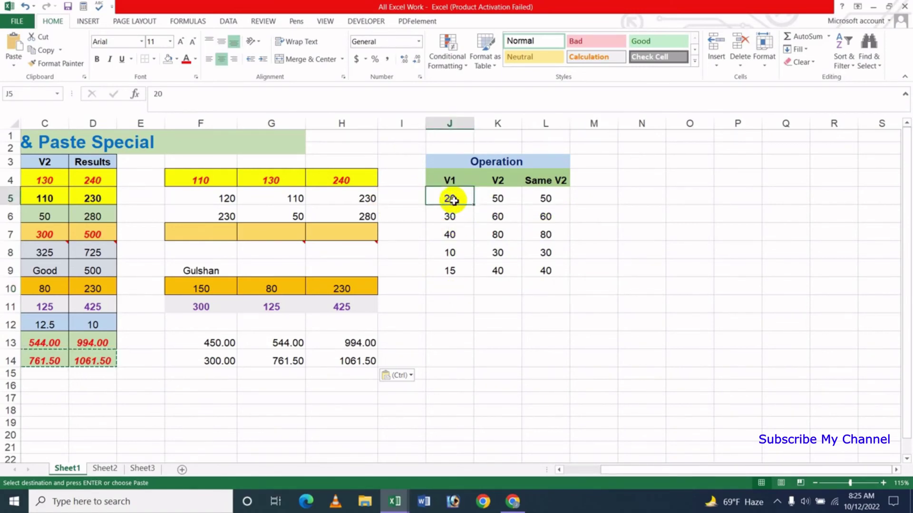
pyautogui.click(499, 199)
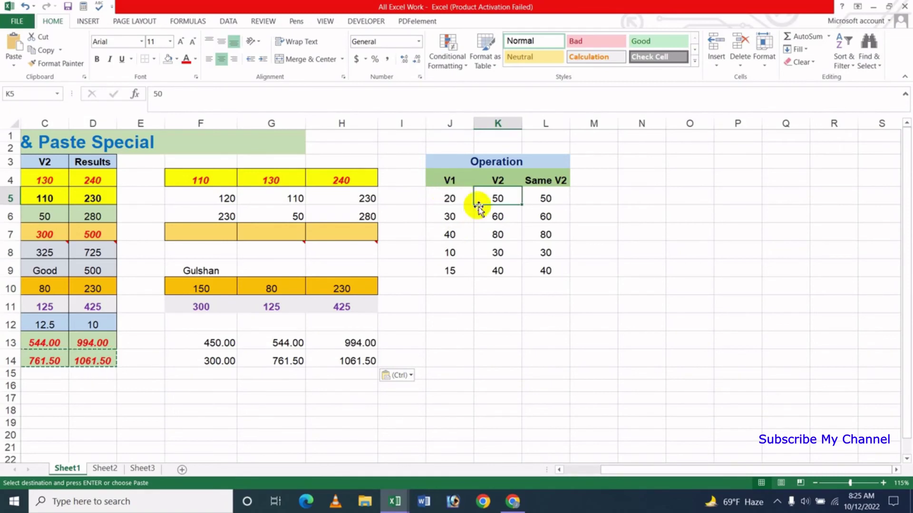
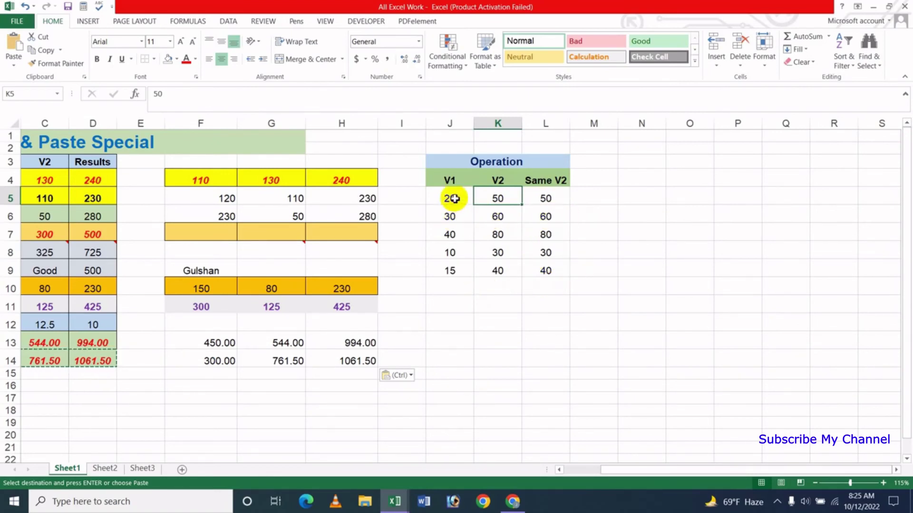
# Copy the V1 values J5:J9, paste them over V2 at K5 via Paste Special, then reselect K5
pyautogui.moveTo(451, 198); pyautogui.dragTo(456, 270)
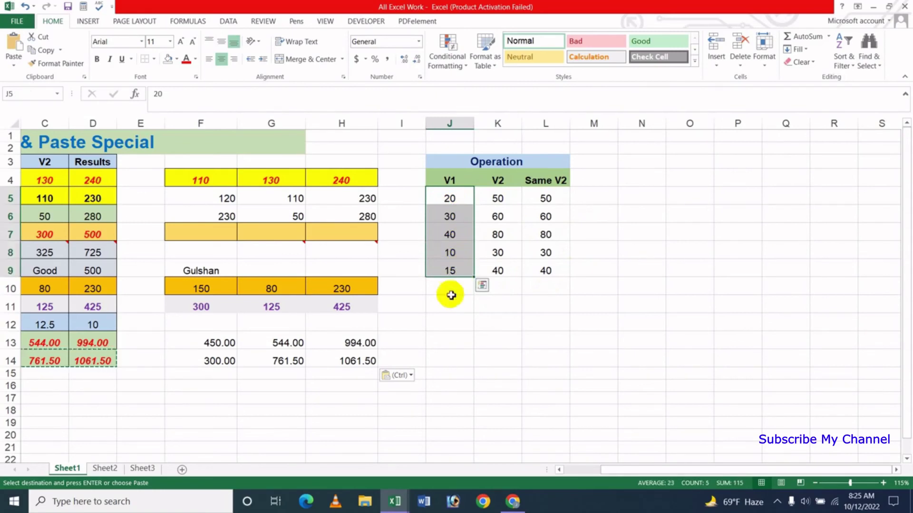
pyautogui.press('Escape')
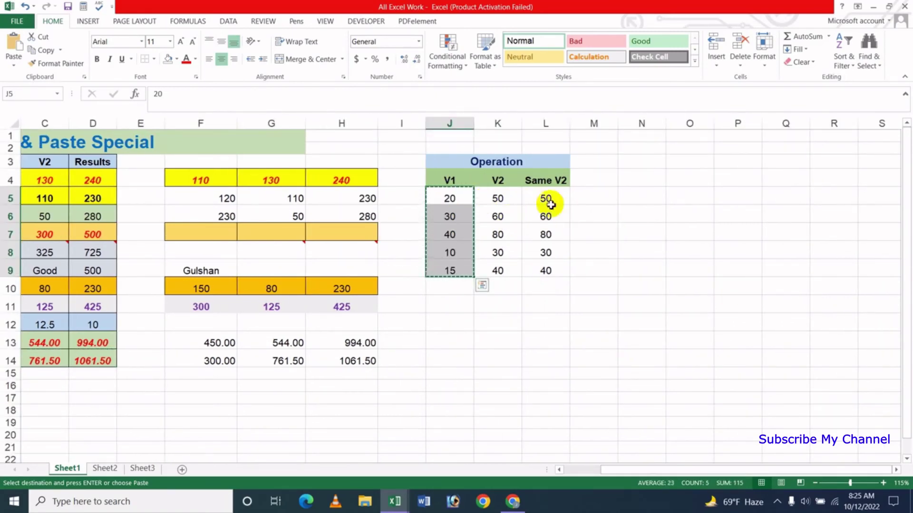
pyautogui.click(503, 198)
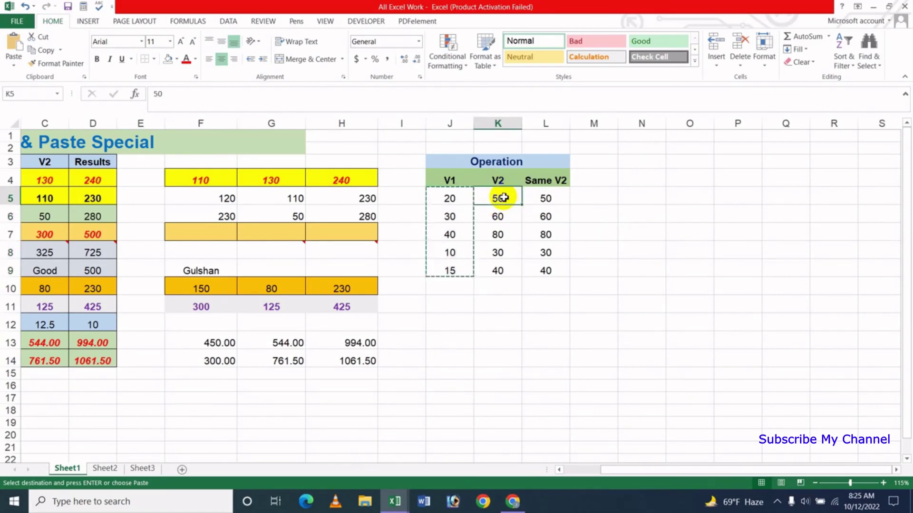
pyautogui.click(13, 65)
pyautogui.click(43, 189)
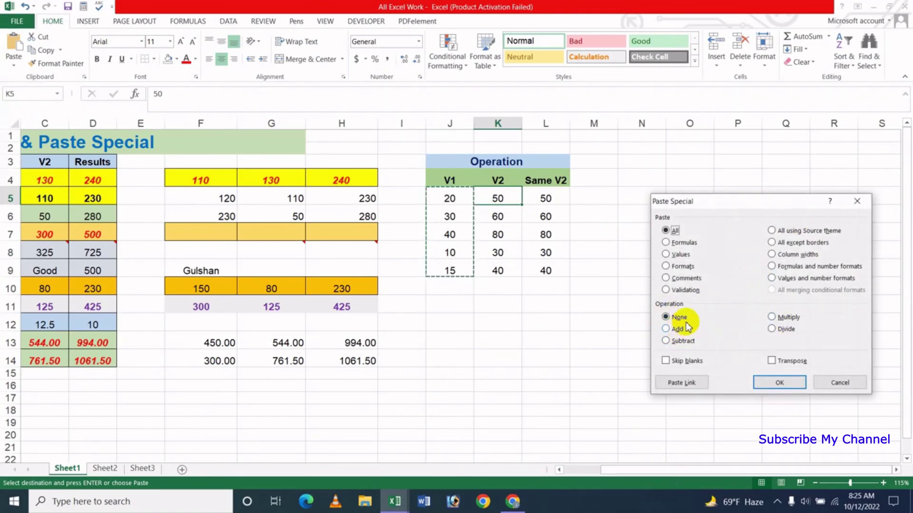
pyautogui.moveTo(746, 214); pyautogui.dragTo(711, 229)
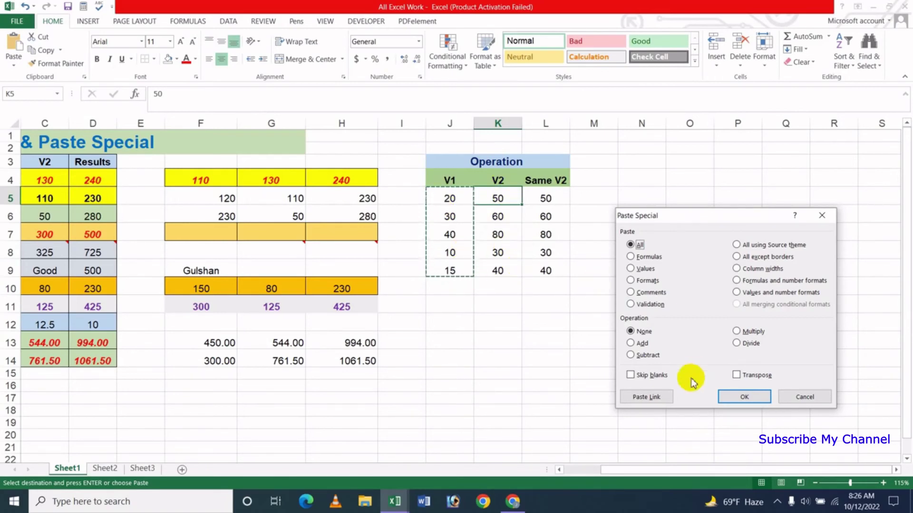
pyautogui.click(739, 397)
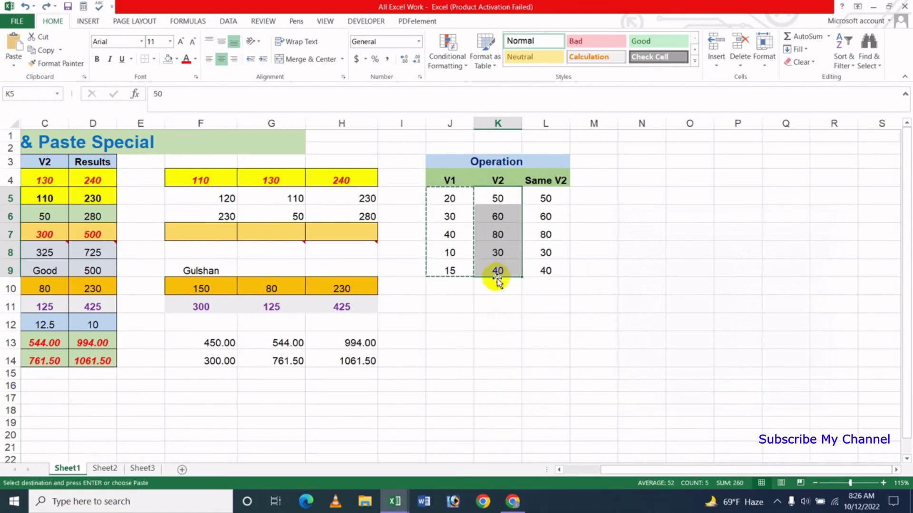
pyautogui.click(498, 197)
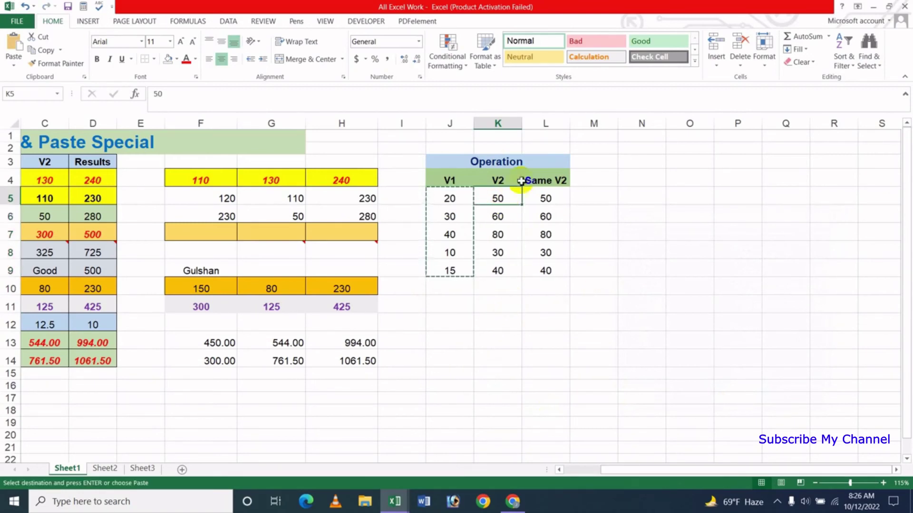
pyautogui.rightClick(501, 202)
pyautogui.click(550, 270)
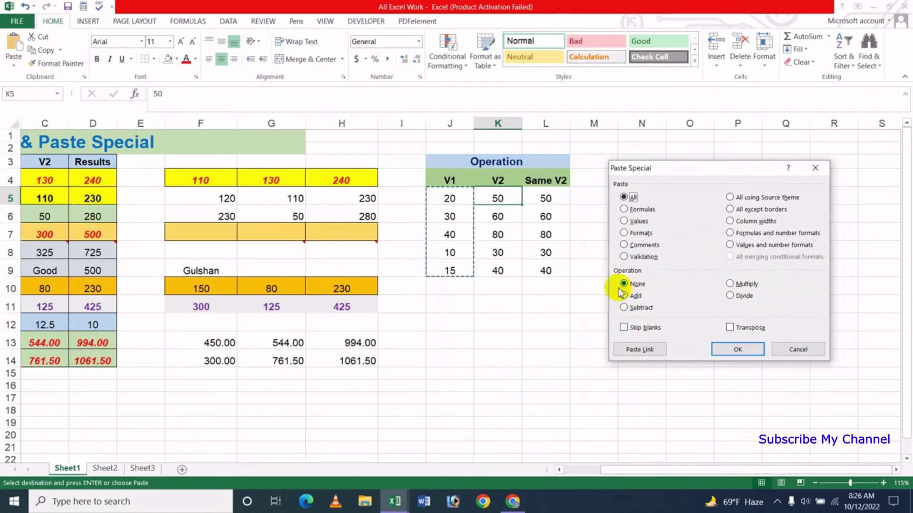
pyautogui.click(631, 296)
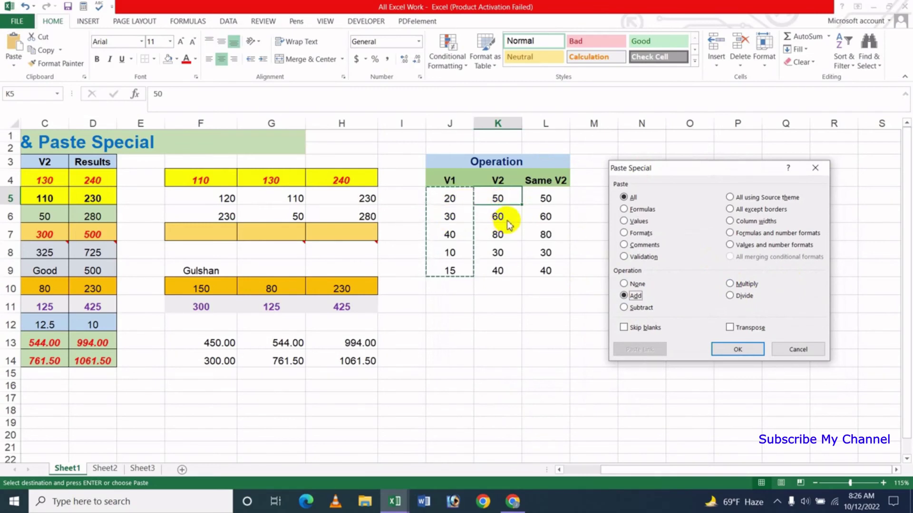
pyautogui.click(726, 350)
pyautogui.click(643, 308)
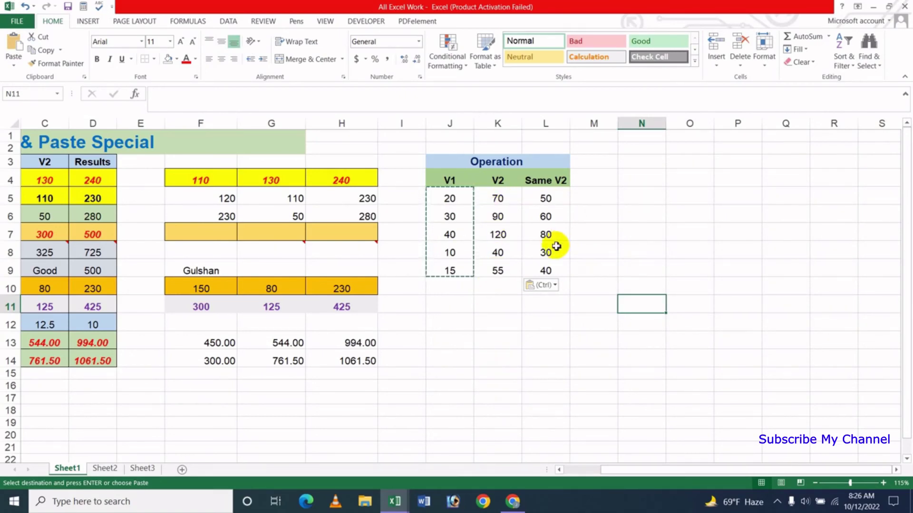
pyautogui.click(557, 203)
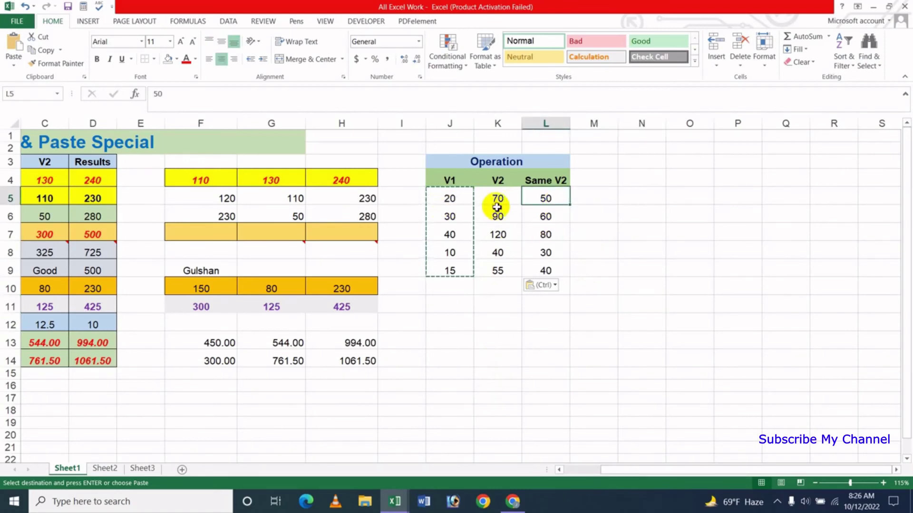
pyautogui.click(544, 220)
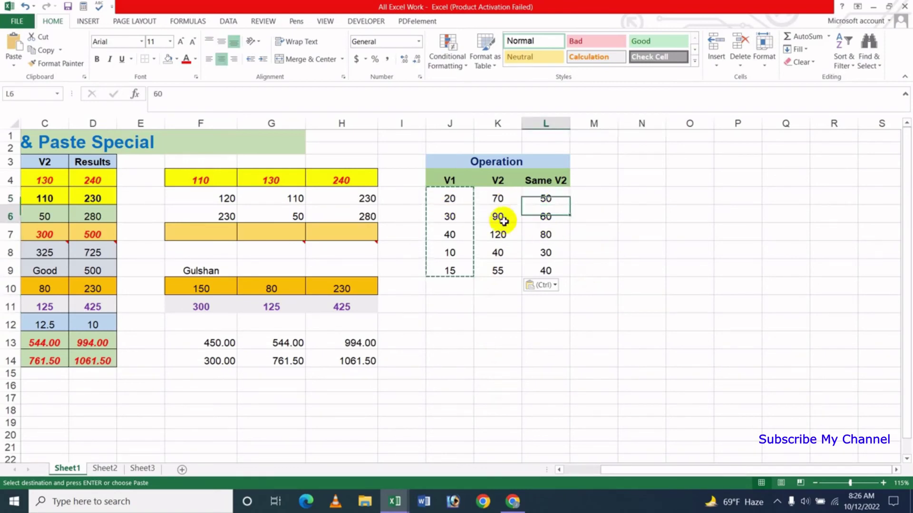
pyautogui.click(550, 238)
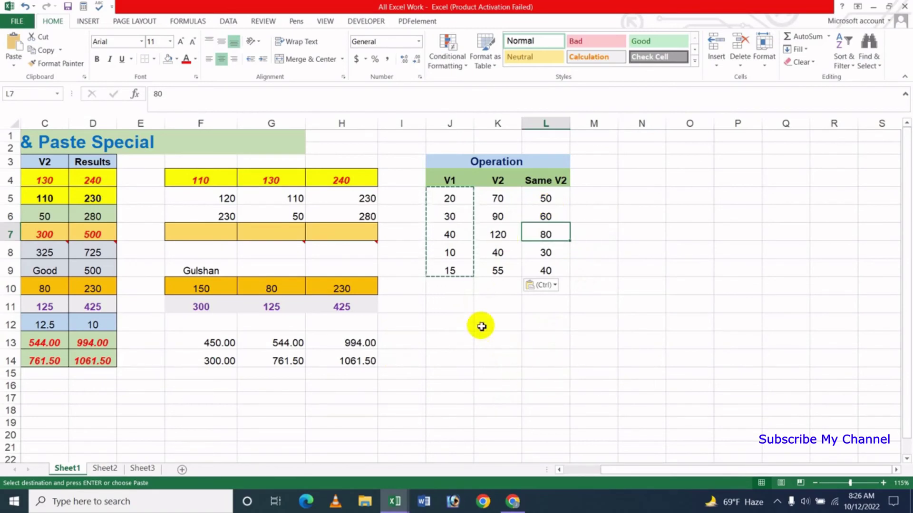
pyautogui.click(492, 339)
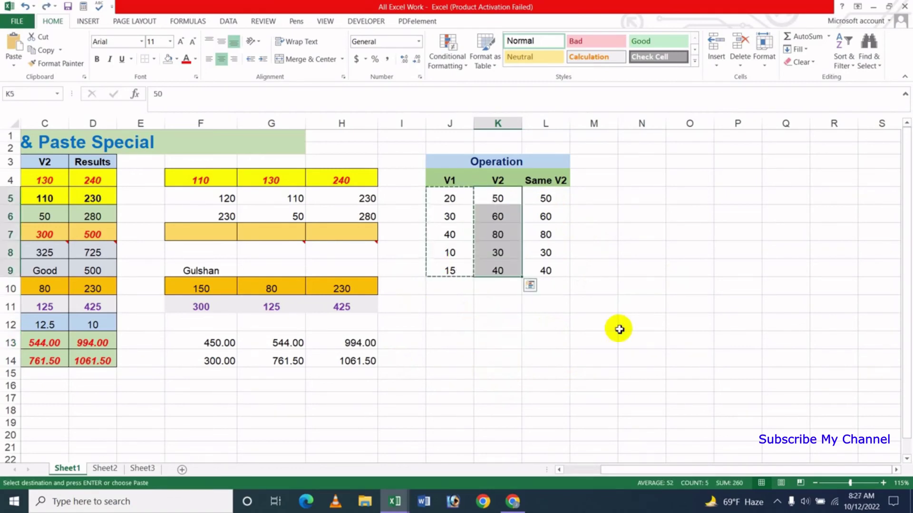
pyautogui.click(509, 200)
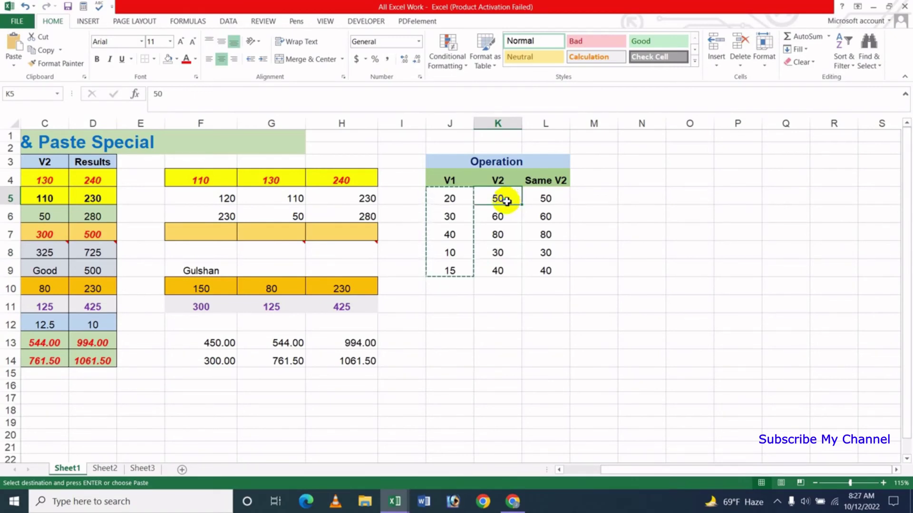
pyautogui.rightClick(506, 202)
pyautogui.click(551, 267)
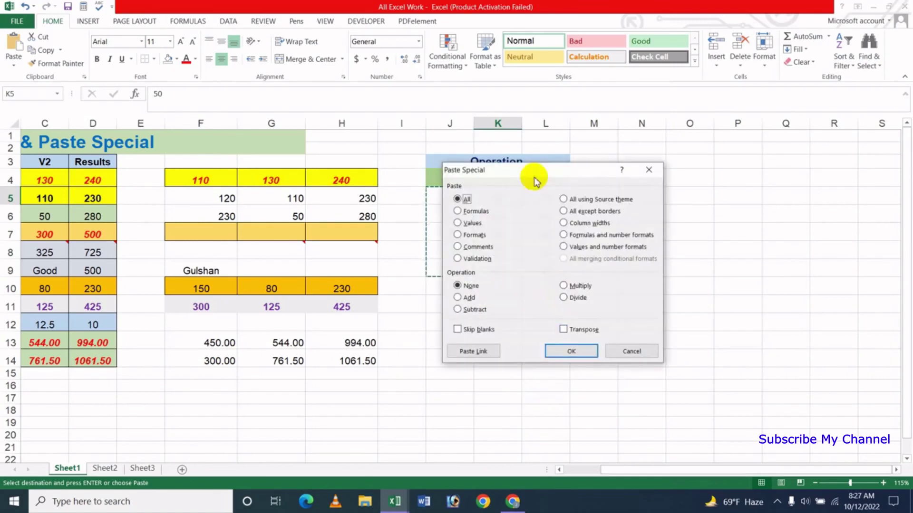
pyautogui.moveTo(535, 177); pyautogui.dragTo(656, 204)
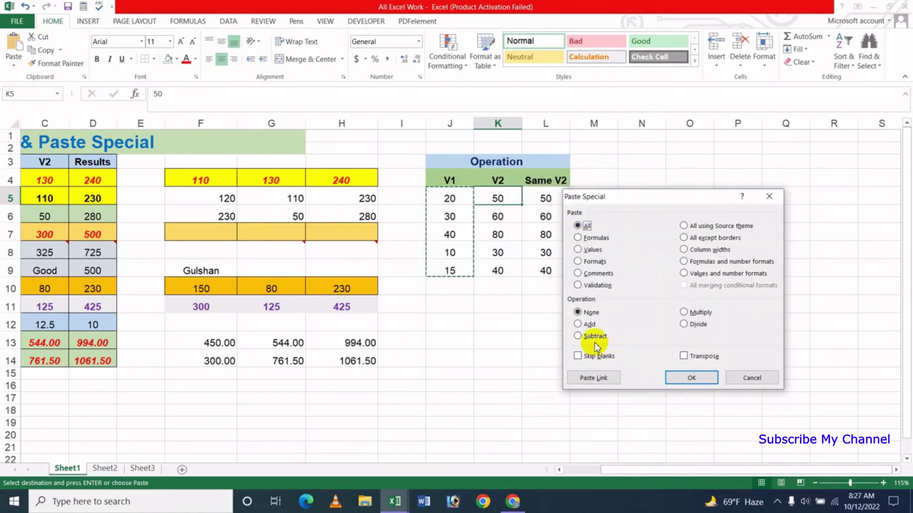
pyautogui.click(594, 336)
pyautogui.click(691, 378)
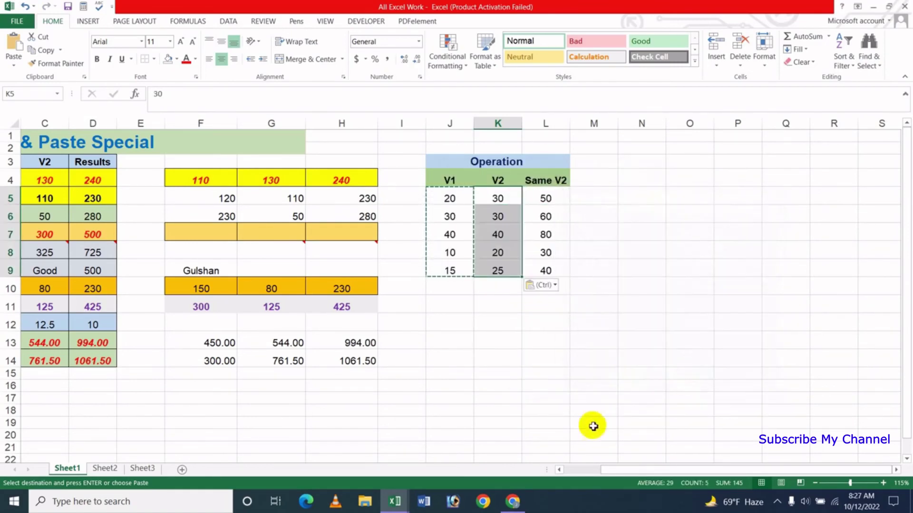
pyautogui.click(575, 354)
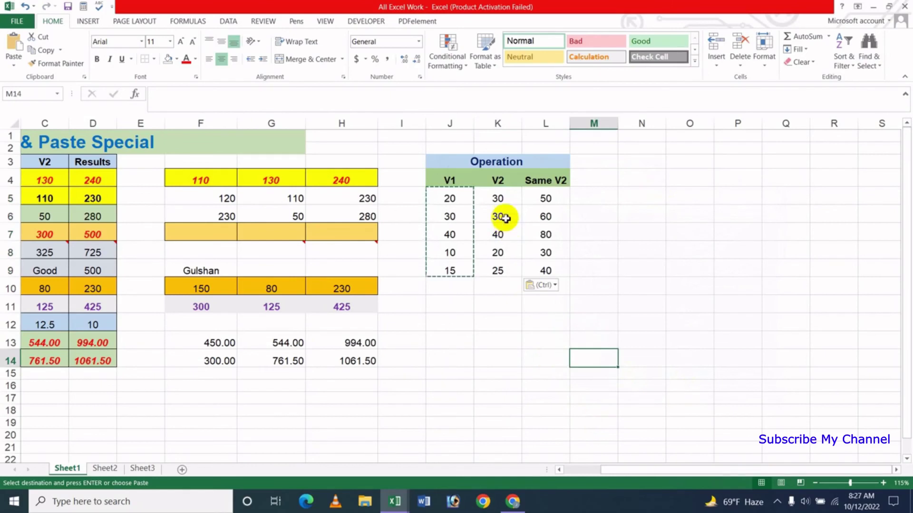
pyautogui.click(551, 202)
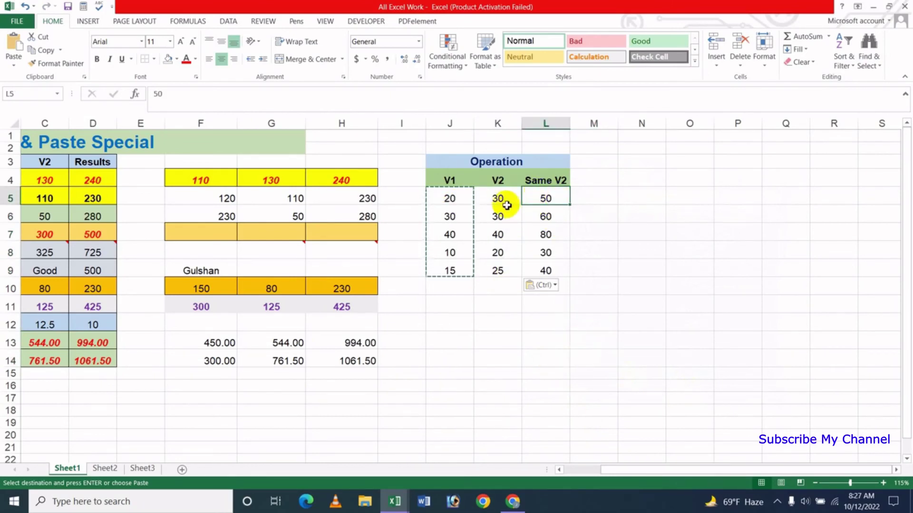
pyautogui.click(552, 216)
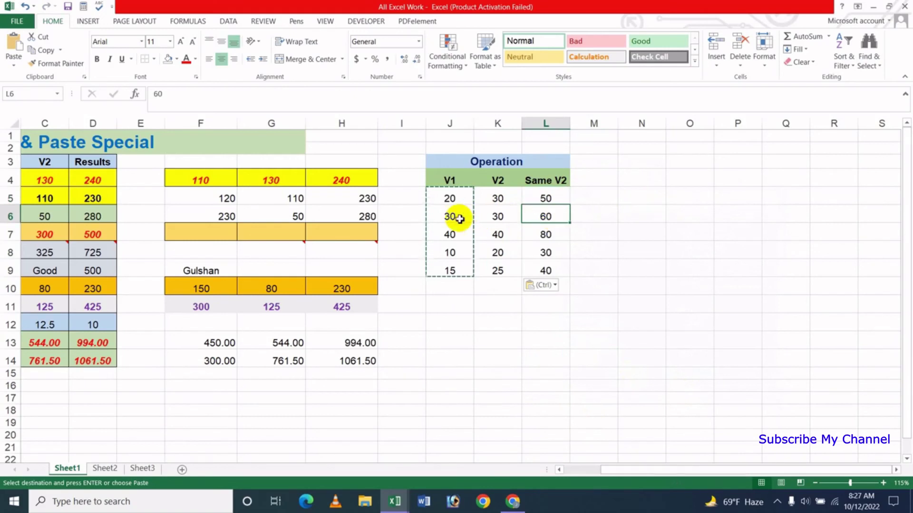
pyautogui.click(552, 235)
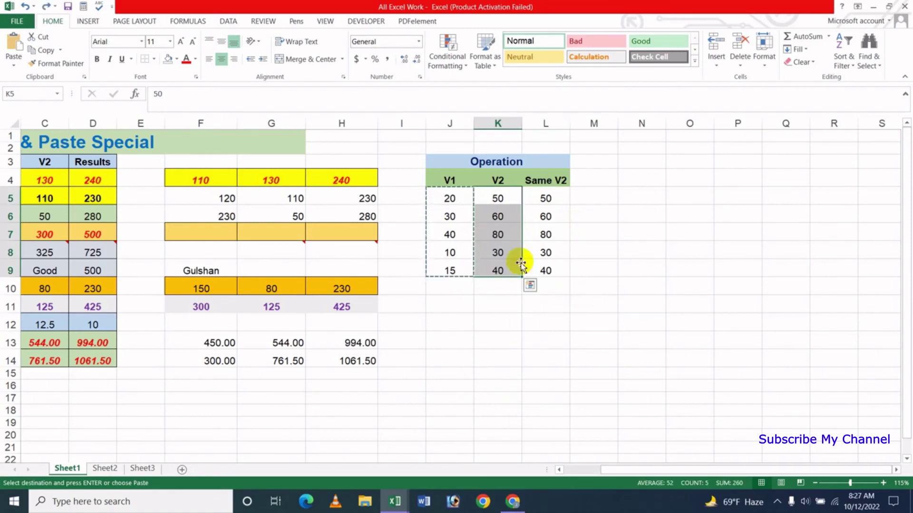
# Multiply V2 at K5:K9 by the copied V1 values using Paste Special's Multiply operation
pyautogui.click(507, 200)
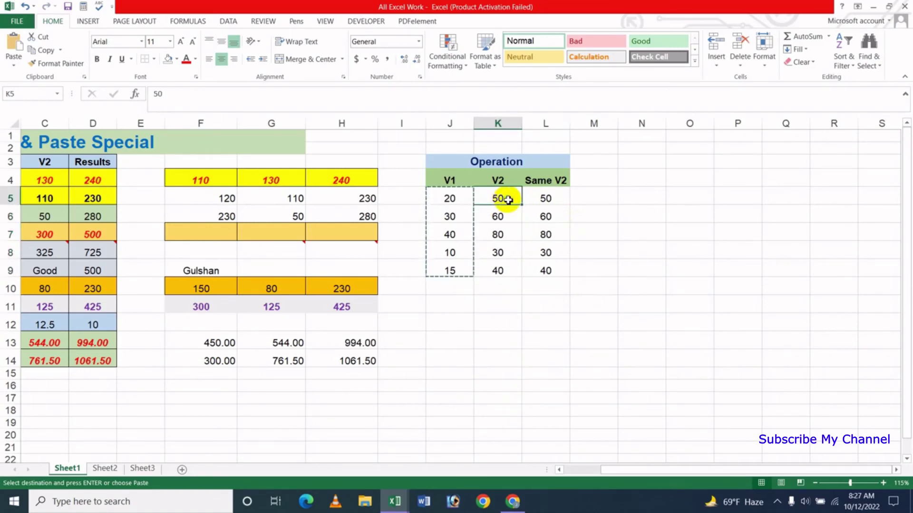
pyautogui.rightClick(508, 199)
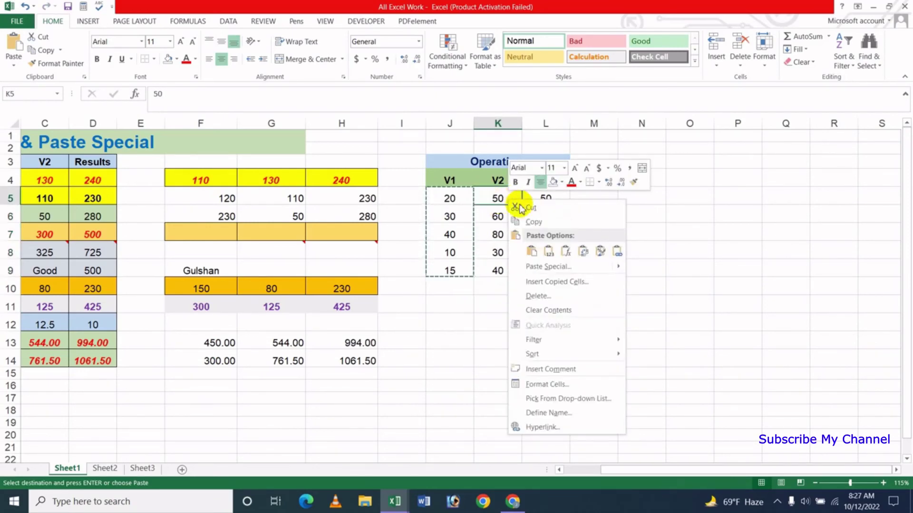
pyautogui.click(554, 266)
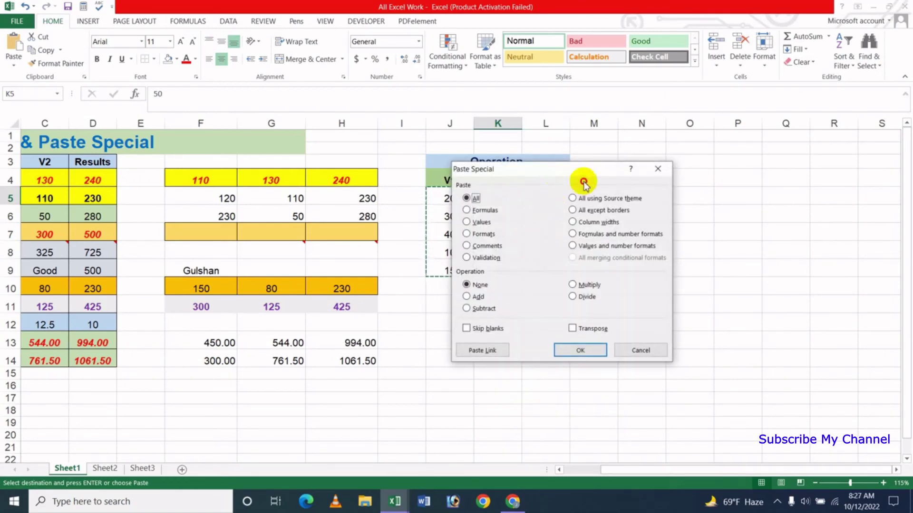
pyautogui.moveTo(553, 170); pyautogui.dragTo(725, 198)
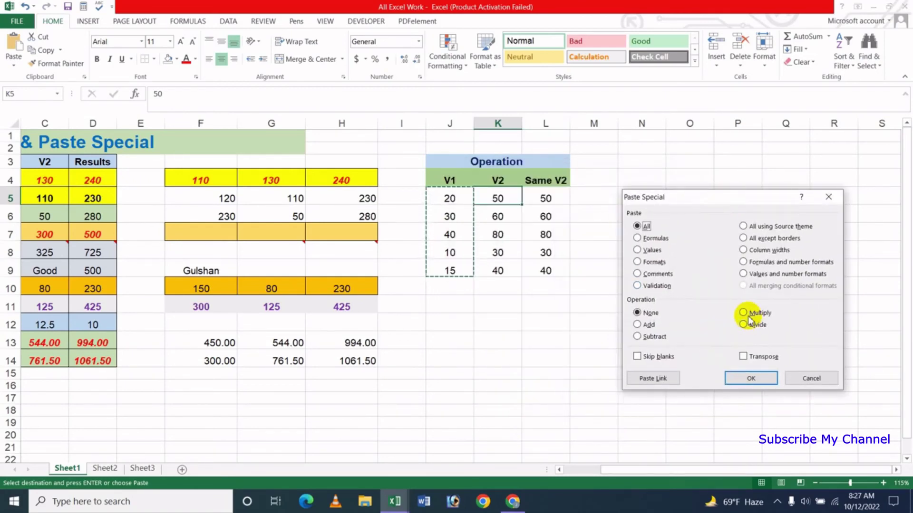
pyautogui.click(744, 312)
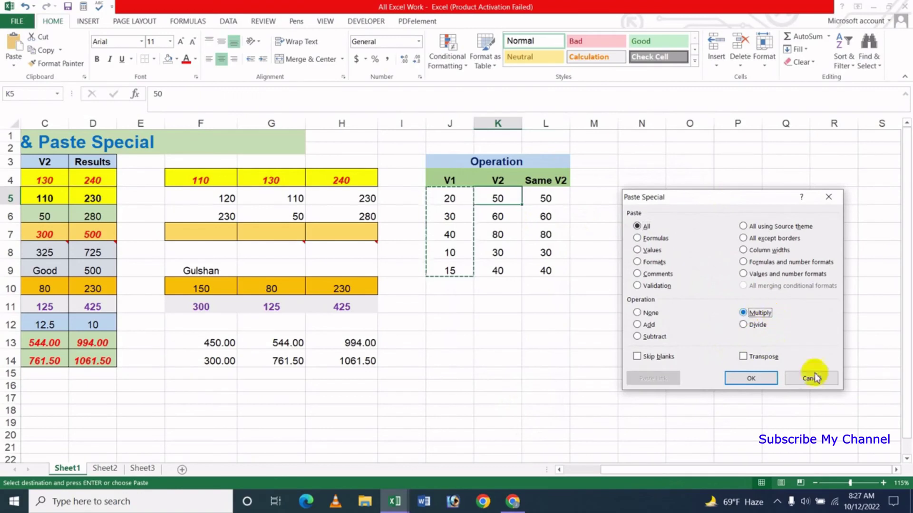
pyautogui.click(749, 378)
pyautogui.click(634, 233)
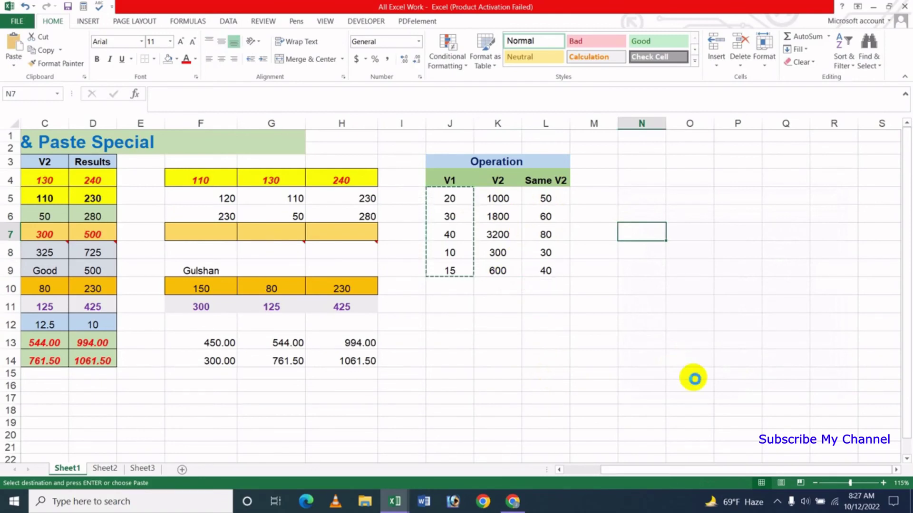
# Paste Special with Divide at K5, then check the Same V2 values in L5 and L6
pyautogui.click(507, 203)
pyautogui.rightClick(506, 202)
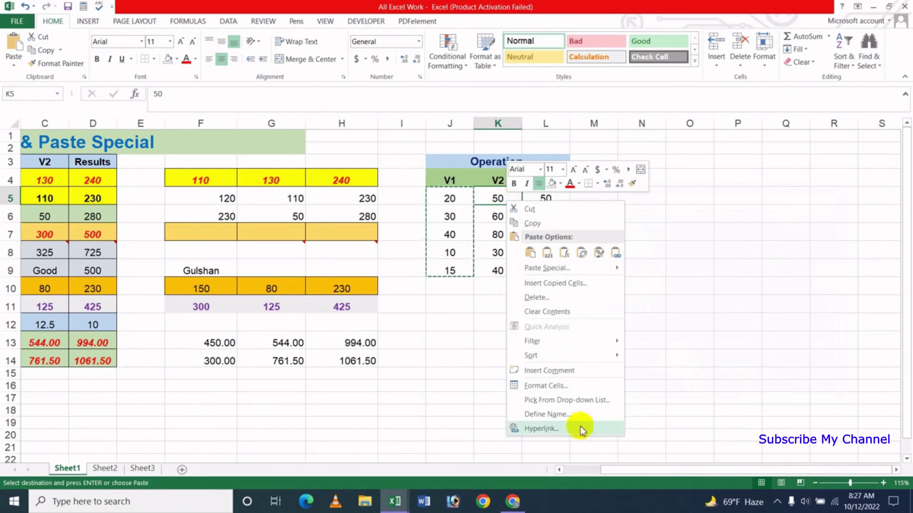
pyautogui.click(554, 268)
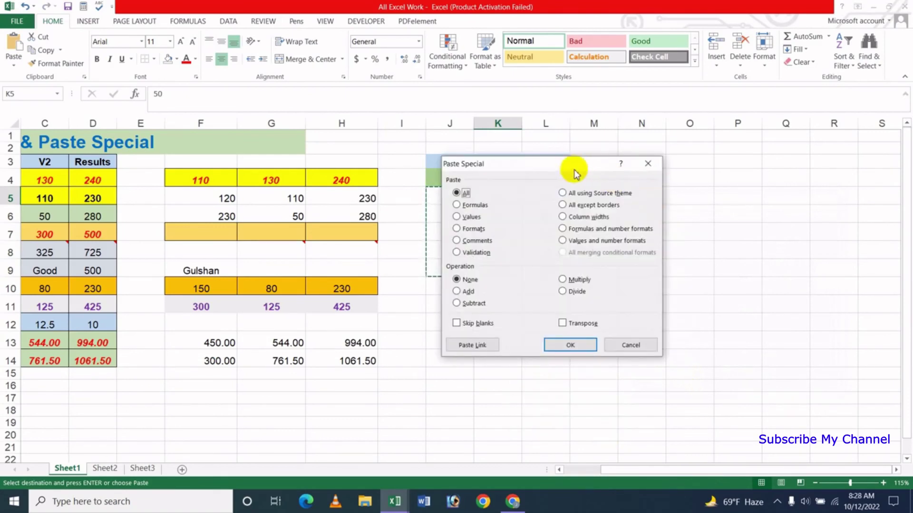
pyautogui.moveTo(576, 169); pyautogui.dragTo(728, 199)
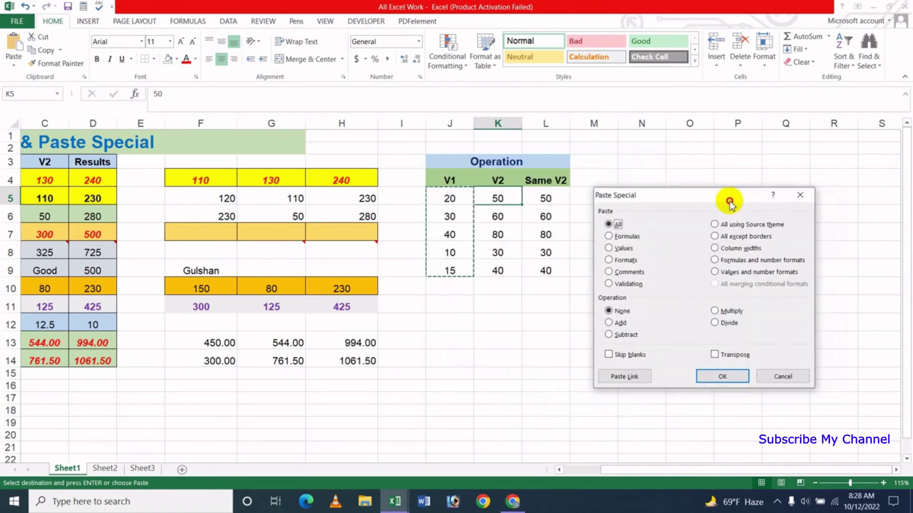
pyautogui.click(717, 324)
pyautogui.click(722, 379)
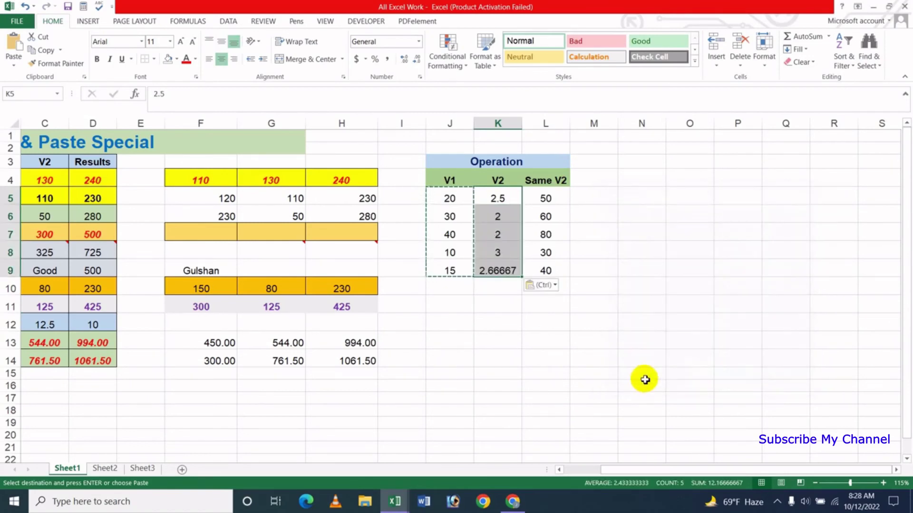
pyautogui.click(594, 267)
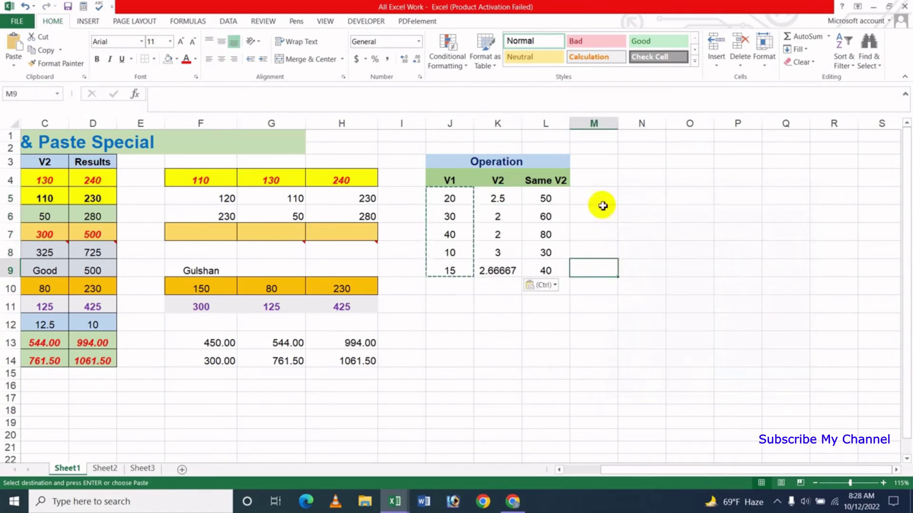
pyautogui.click(557, 200)
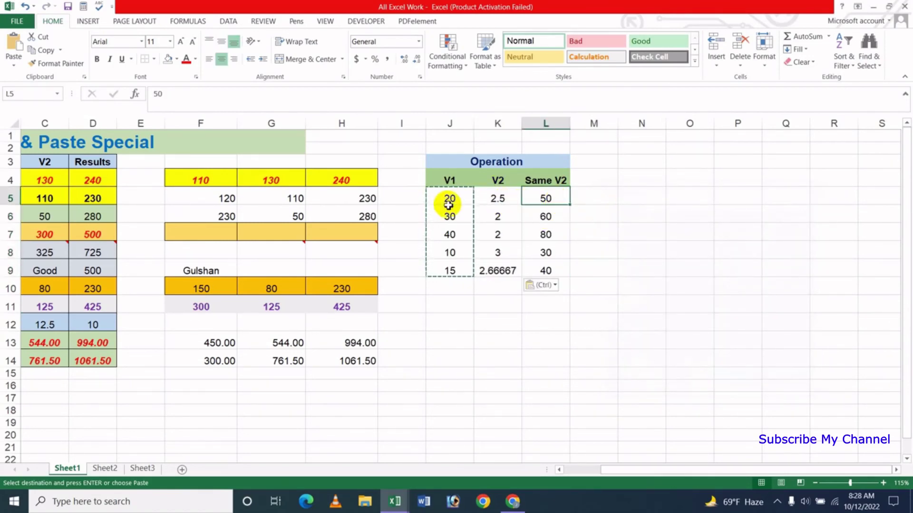
pyautogui.click(557, 218)
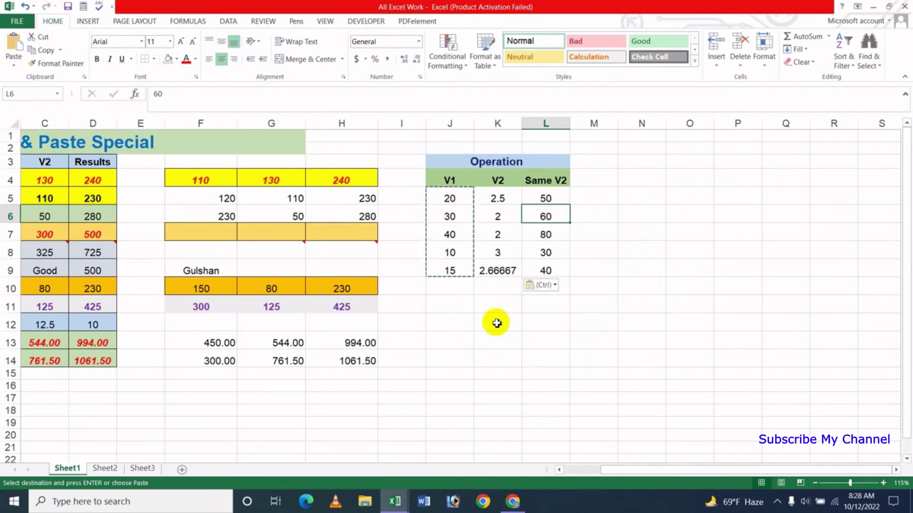
# Copy the empty cell F17 and open Paste Special, then cancel without pasting
pyautogui.press('Escape')
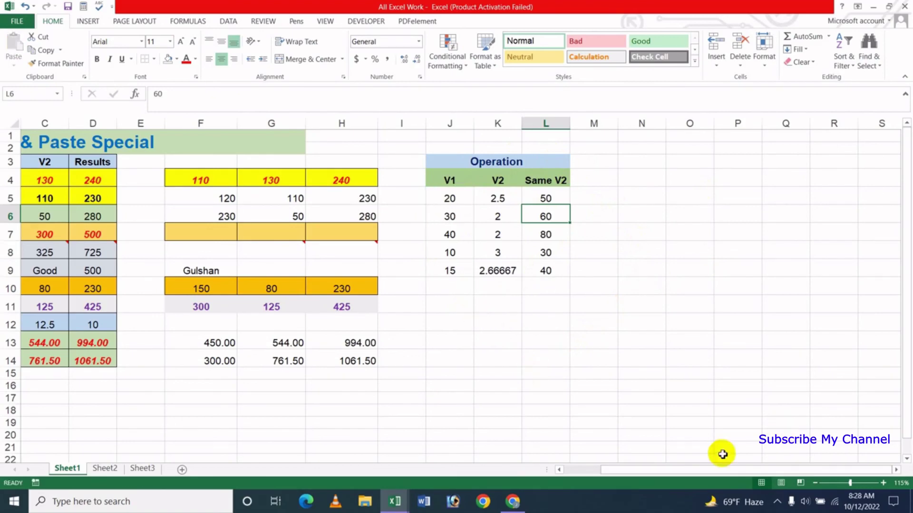
pyautogui.moveTo(679, 469); pyautogui.dragTo(652, 470)
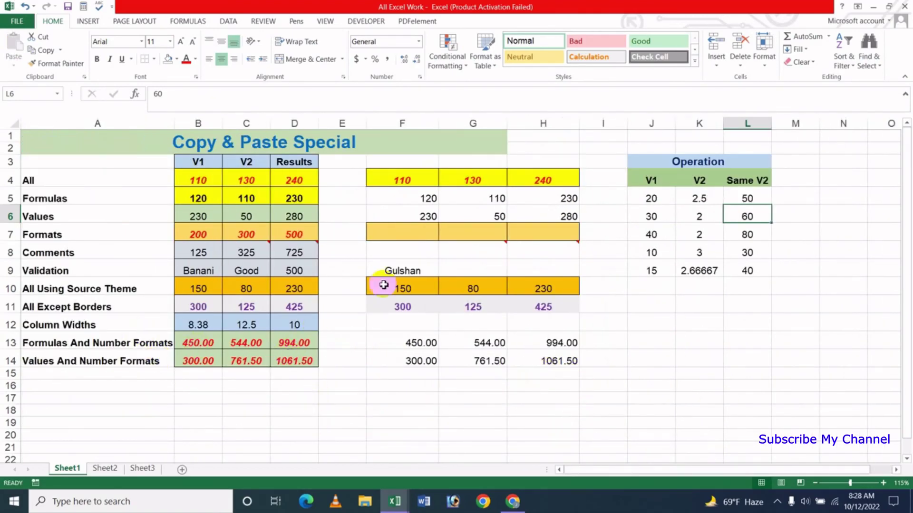
pyautogui.click(375, 400)
pyautogui.hotkey('ctrl', 'c')
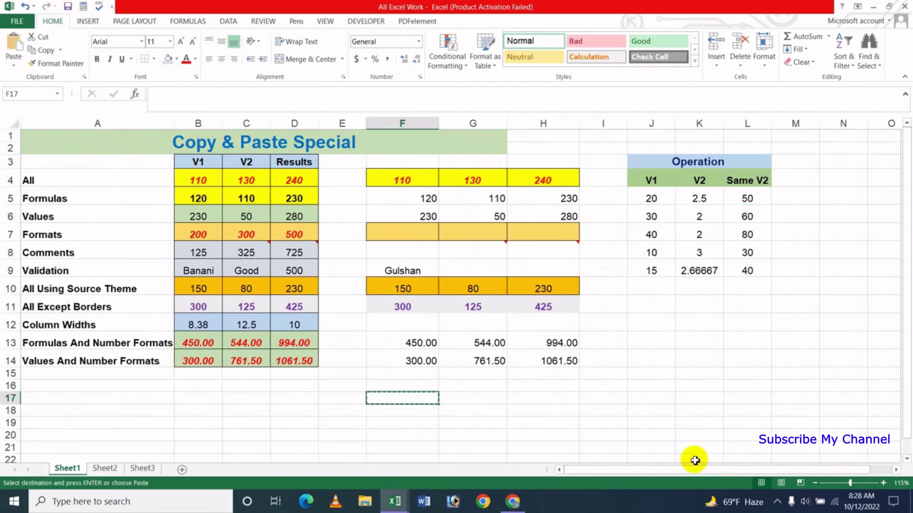
pyautogui.click(14, 65)
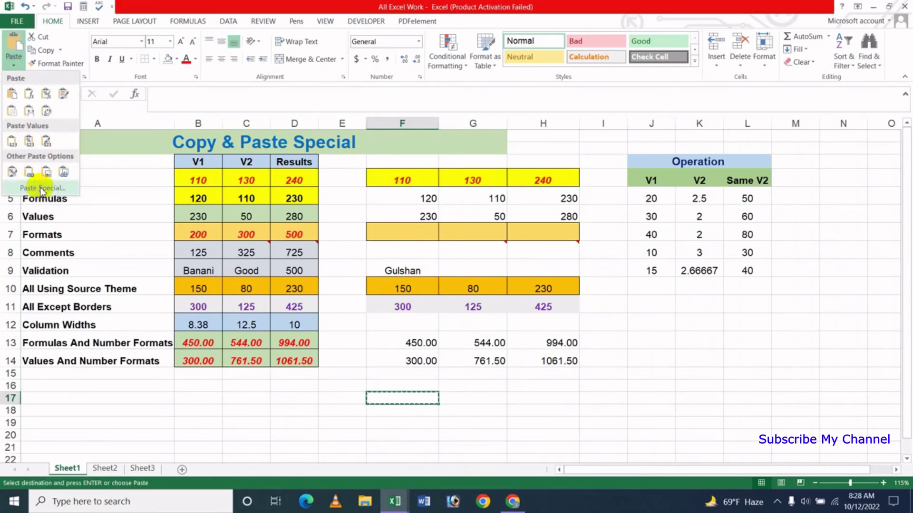
pyautogui.click(42, 188)
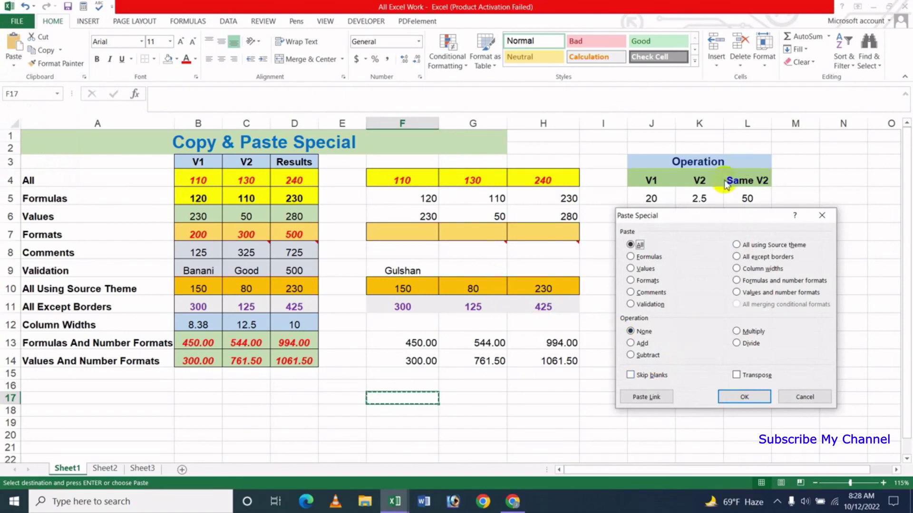
pyautogui.moveTo(708, 215); pyautogui.dragTo(594, 172)
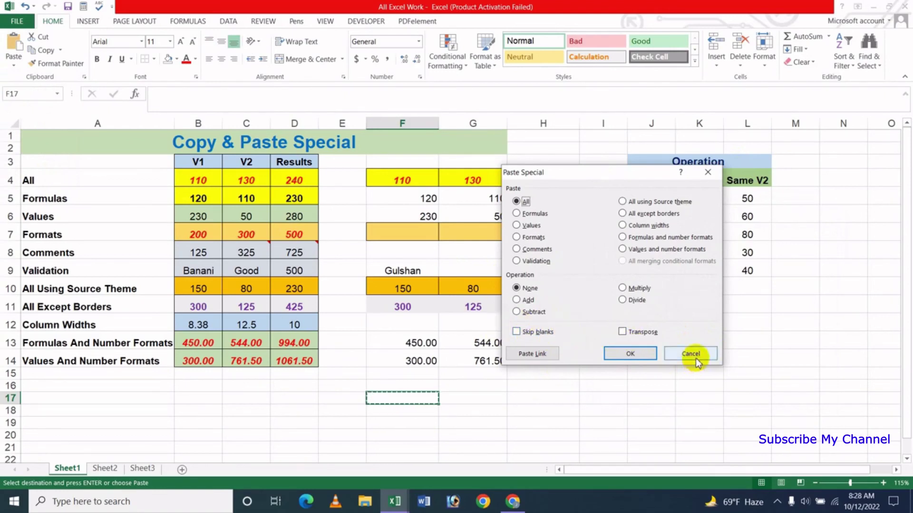
pyautogui.click(692, 353)
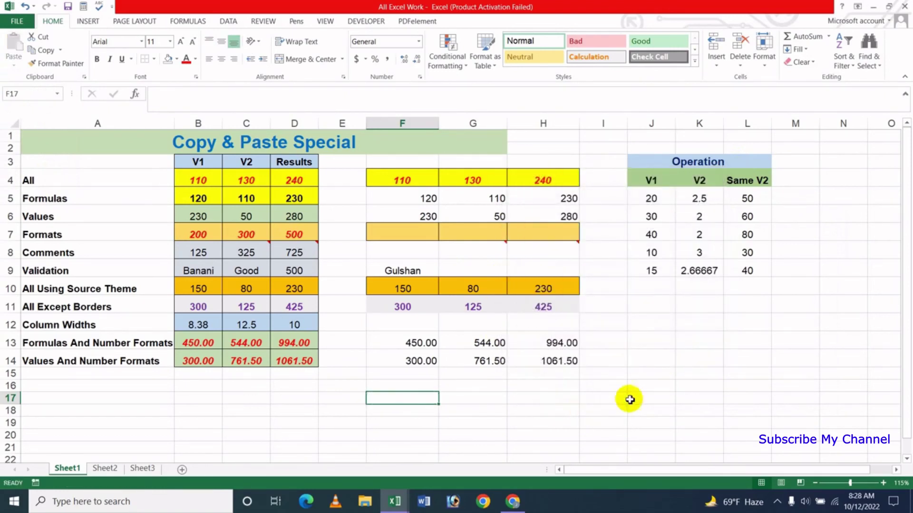
pyautogui.press('Escape')
# Check the divided value in K9, clear the pending copy, and select J6 holding 30
pyautogui.click(694, 273)
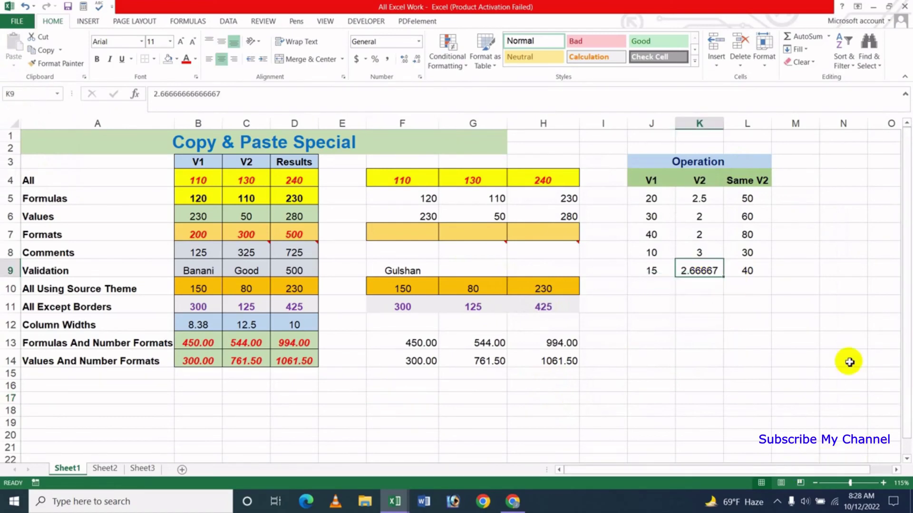
pyautogui.press('Escape')
pyautogui.click(688, 327)
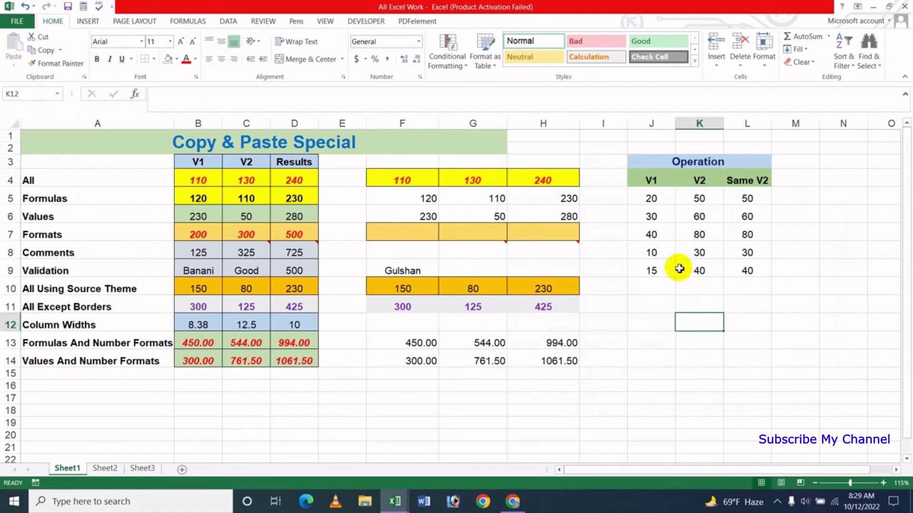
pyautogui.click(651, 218)
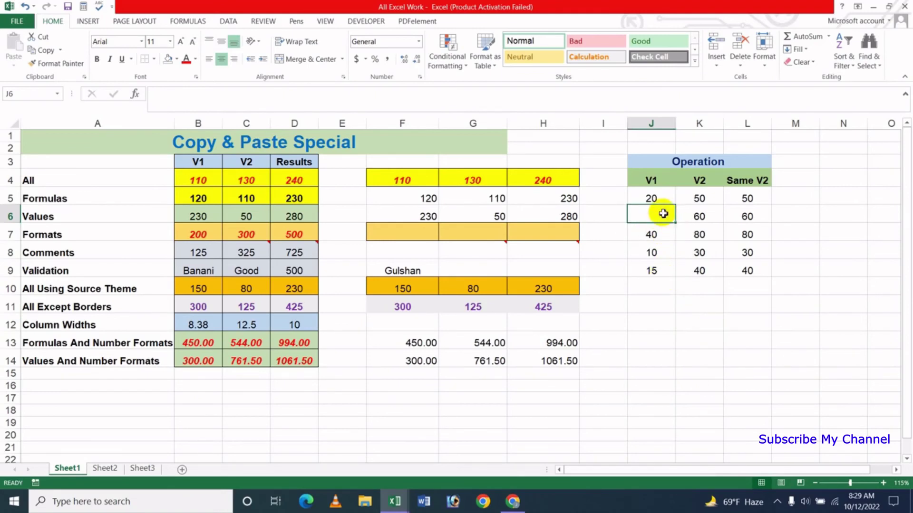
# Clear J8 (10) as well as J6 (30), confirm both are blank, and select J5:J9
pyautogui.click(658, 256)
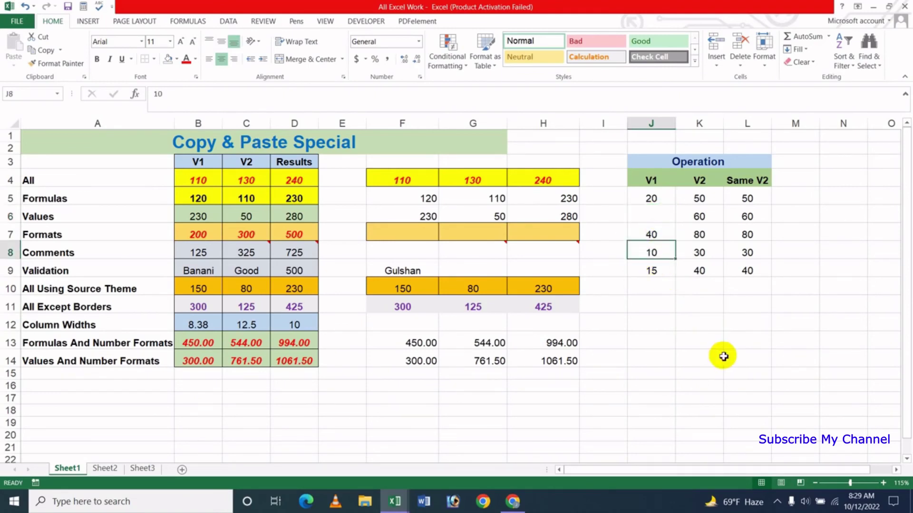
pyautogui.click(697, 340)
pyautogui.click(653, 216)
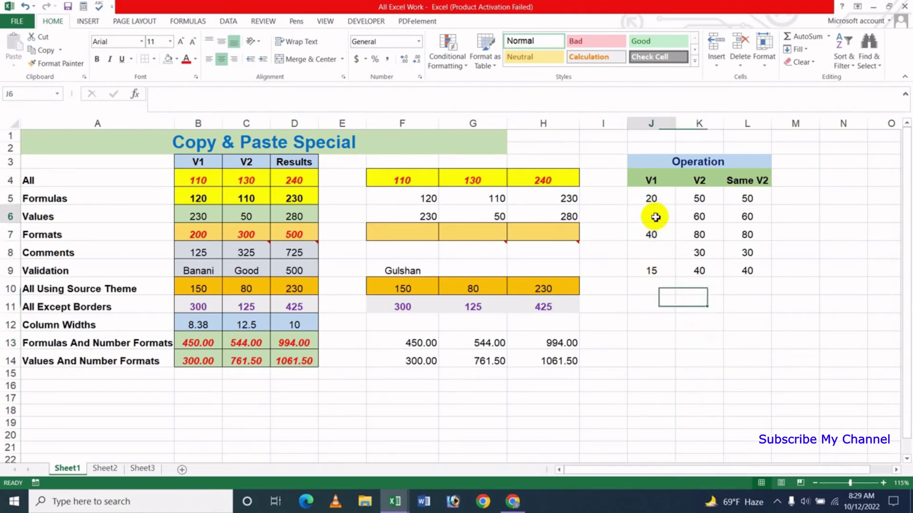
pyautogui.click(653, 253)
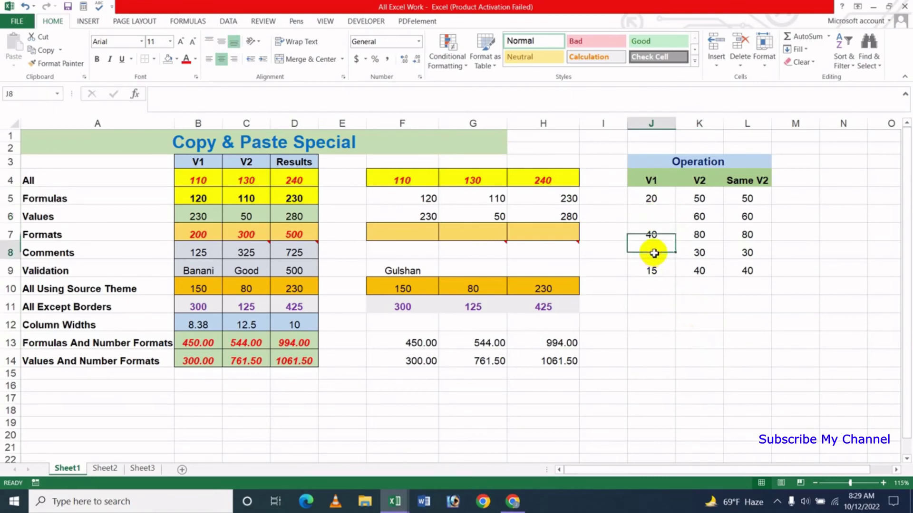
pyautogui.click(658, 212)
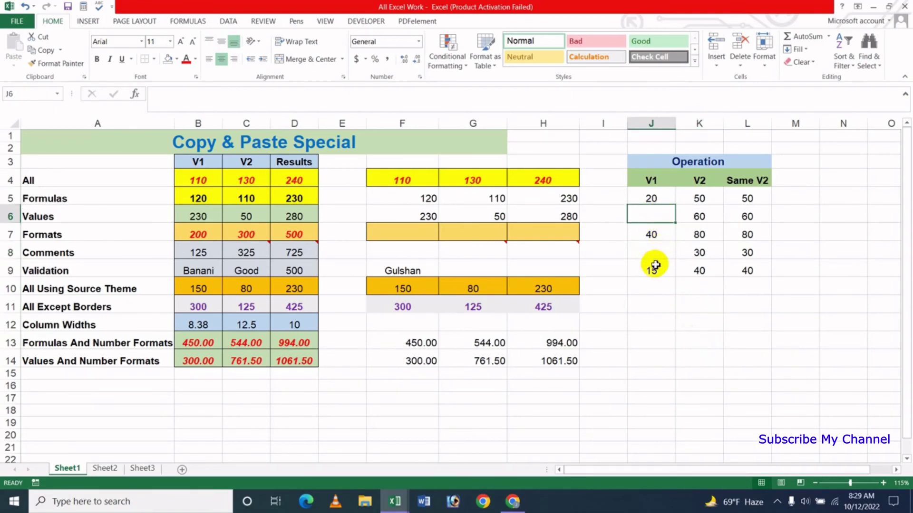
pyautogui.click(677, 320)
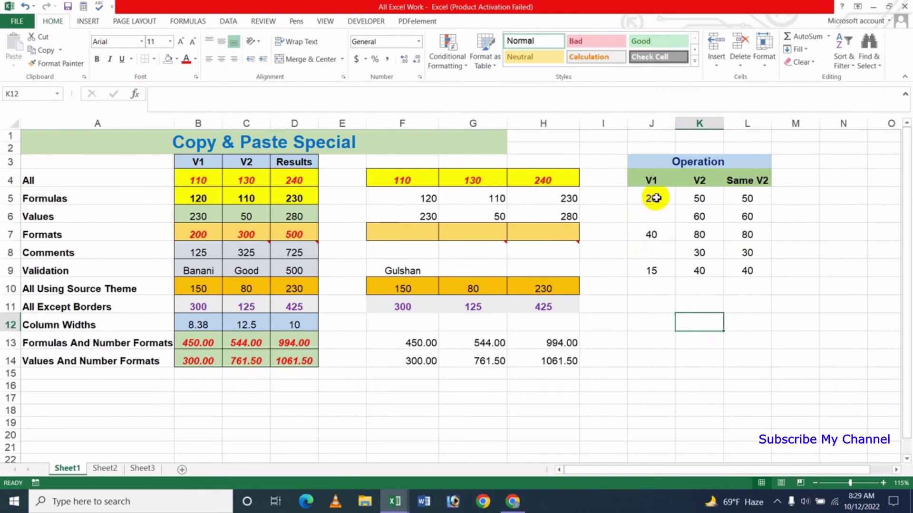
pyautogui.moveTo(655, 198); pyautogui.dragTo(652, 270)
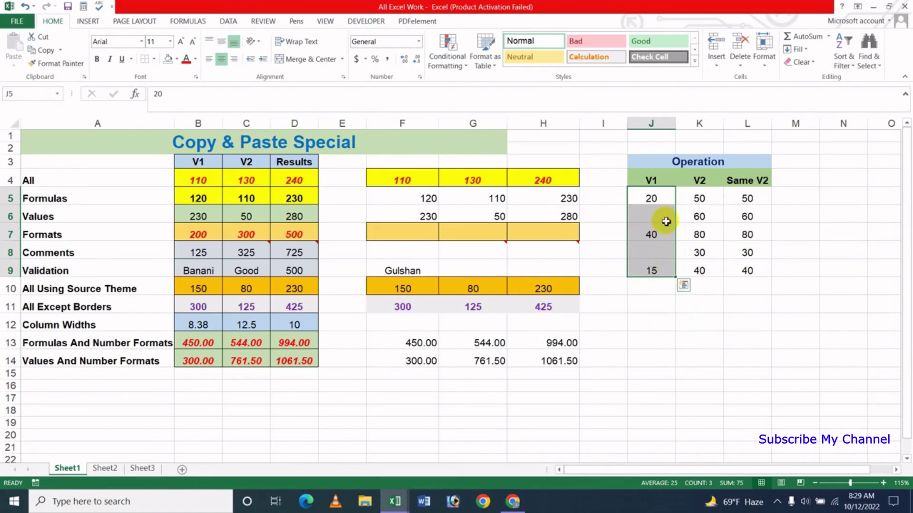
pyautogui.hotkey('ctrl', 'q')
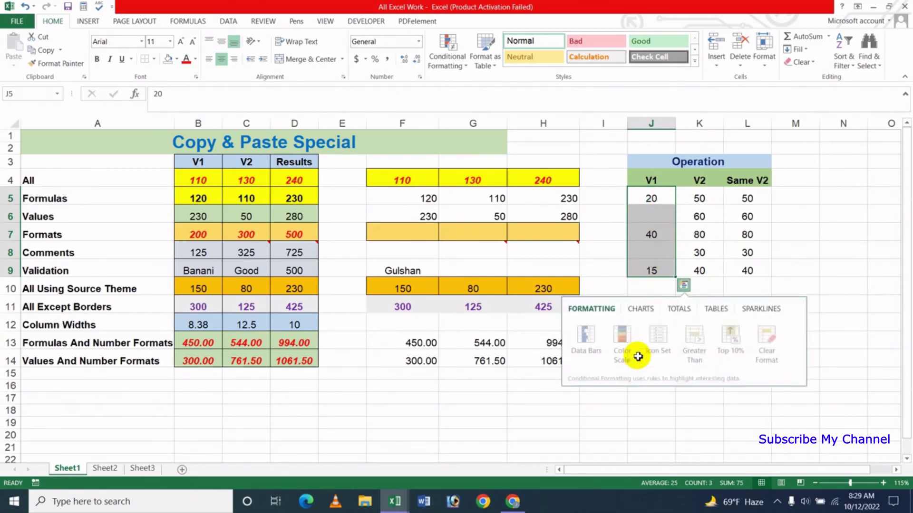
pyautogui.hotkey('ctrl', 'c')
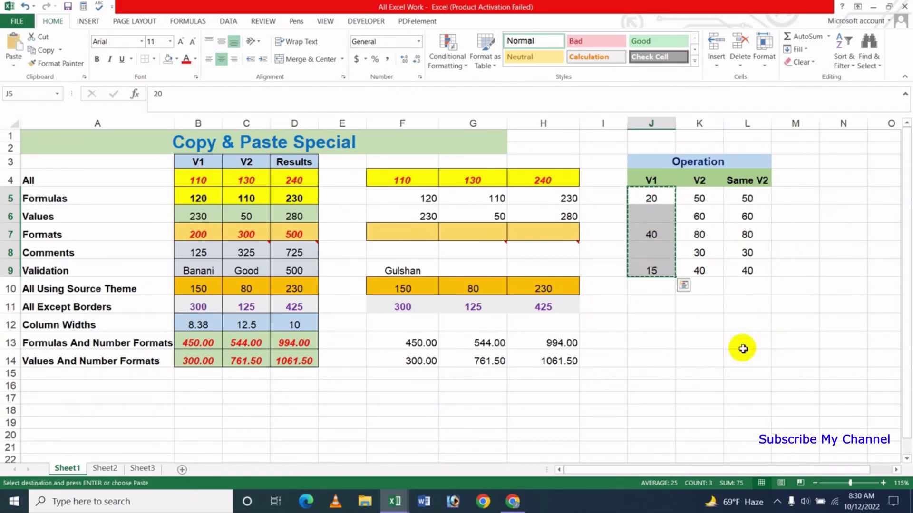
pyautogui.click(702, 199)
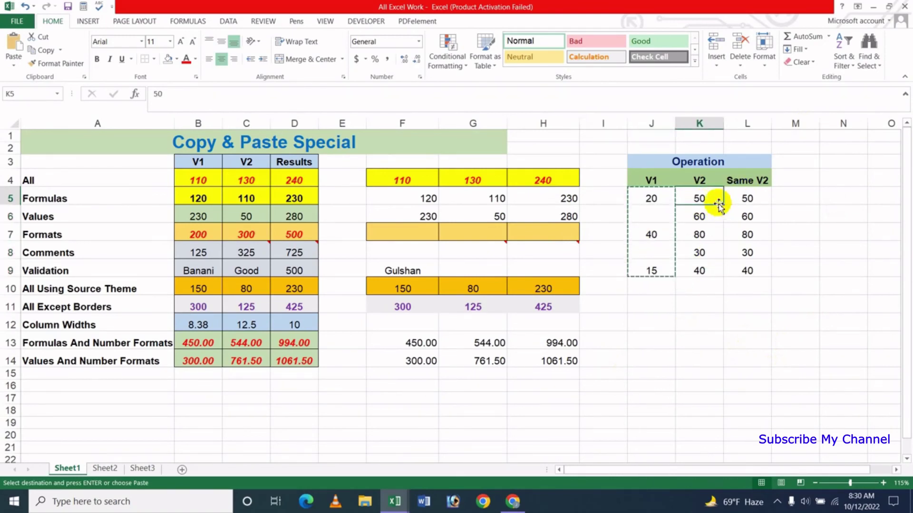
pyautogui.rightClick(703, 200)
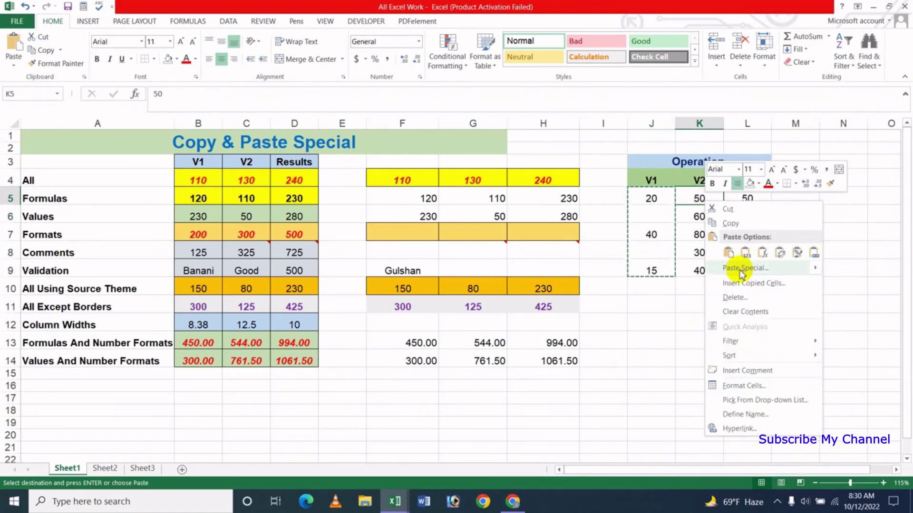
pyautogui.click(739, 269)
pyautogui.moveTo(698, 181); pyautogui.dragTo(406, 199)
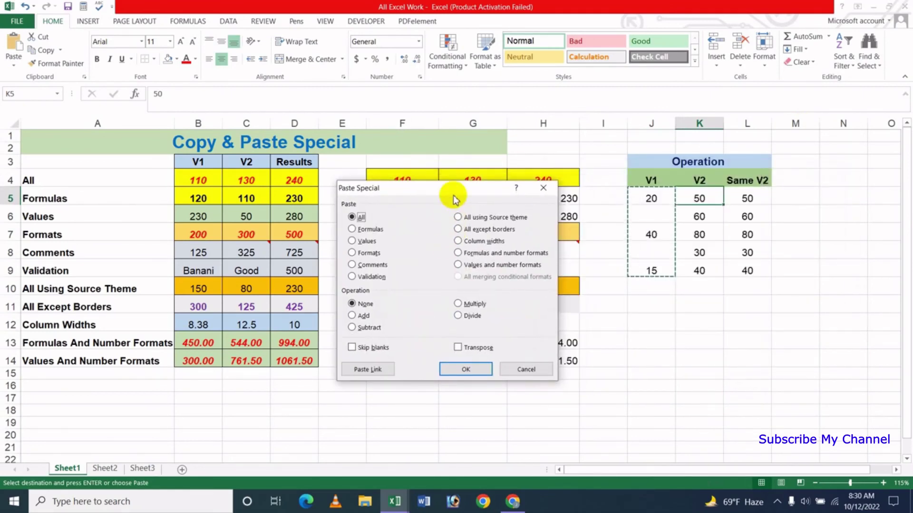
pyautogui.moveTo(464, 188); pyautogui.dragTo(476, 168)
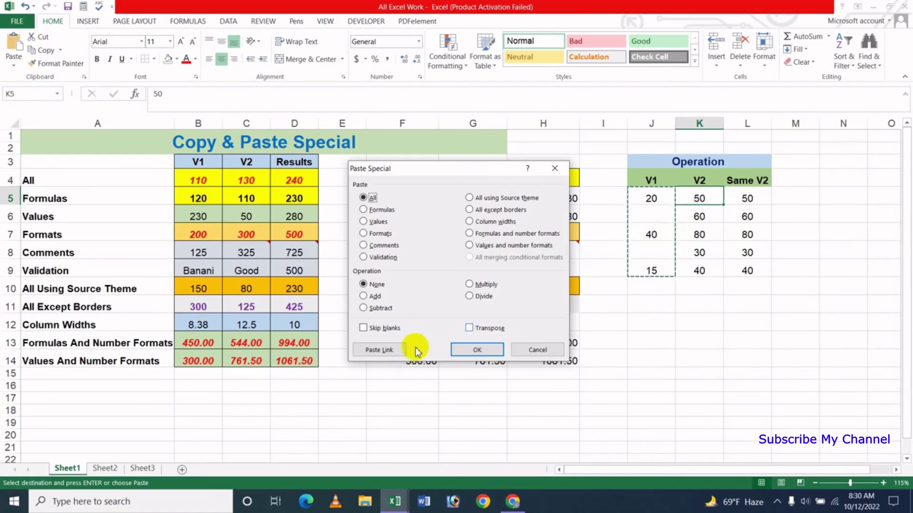
pyautogui.click(478, 350)
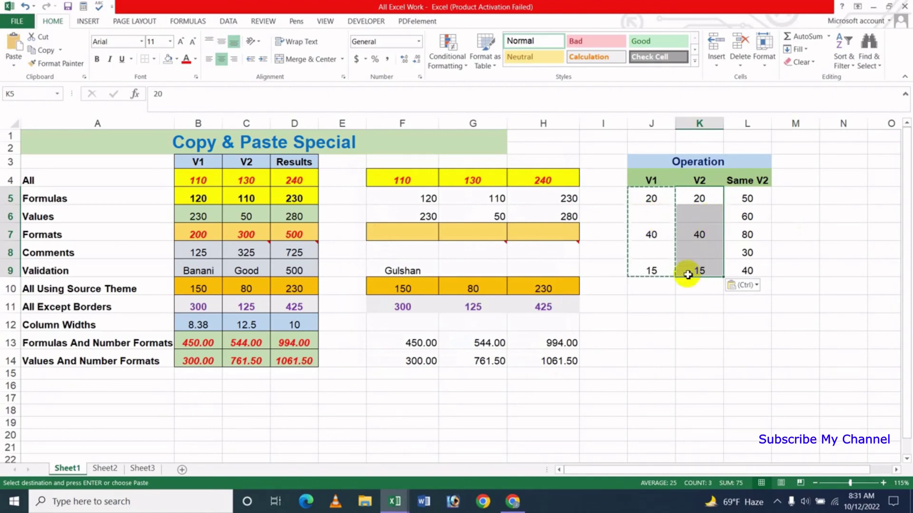
# Undo the last paste, then Paste Special V1 into K5 with Skip blanks ticked
pyautogui.hotkey('ctrl', 'z')
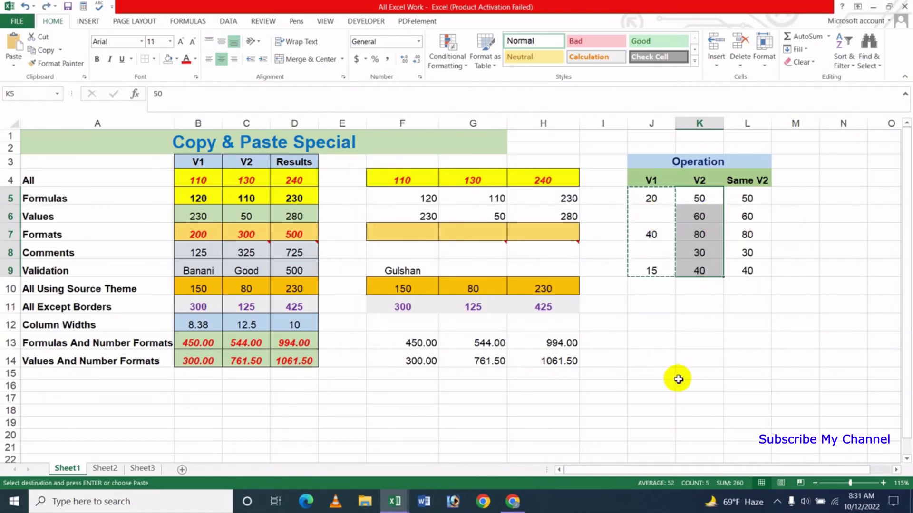
pyautogui.click(702, 198)
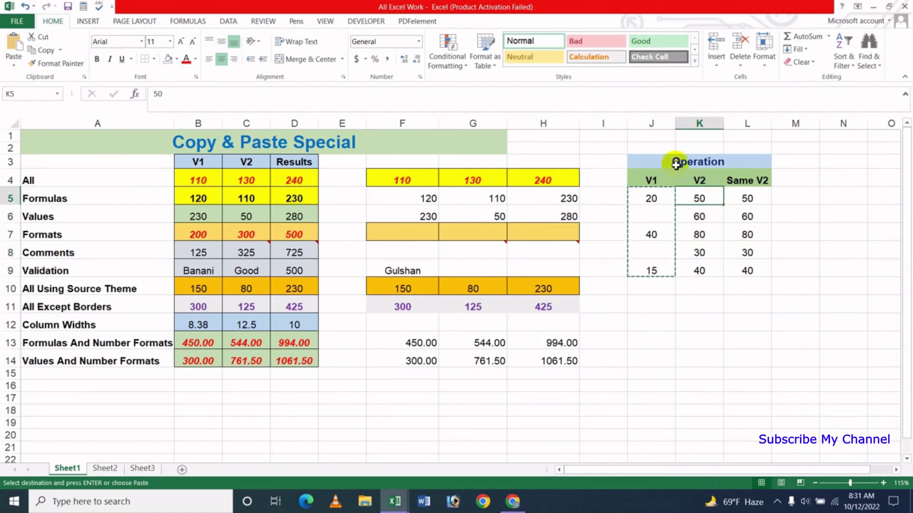
pyautogui.rightClick(704, 201)
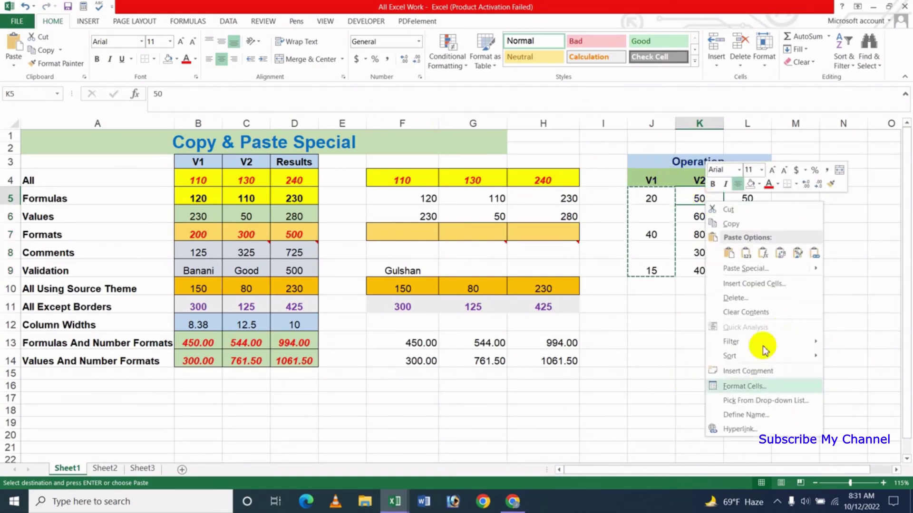
pyautogui.click(764, 270)
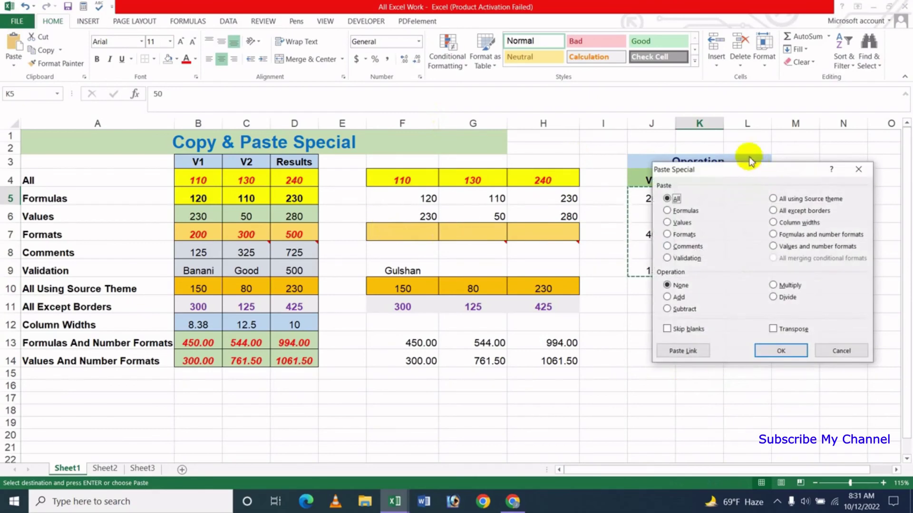
pyautogui.moveTo(748, 164); pyautogui.dragTo(395, 188)
pyautogui.click(333, 351)
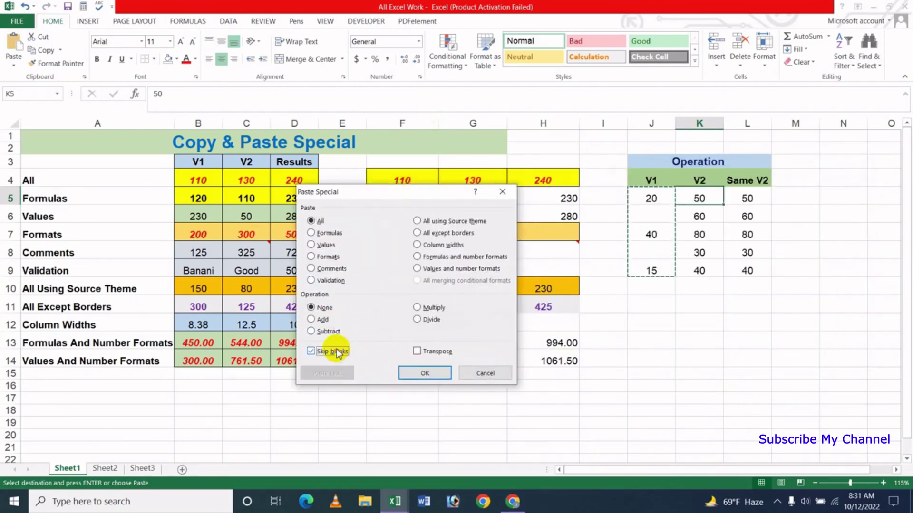
pyautogui.click(433, 375)
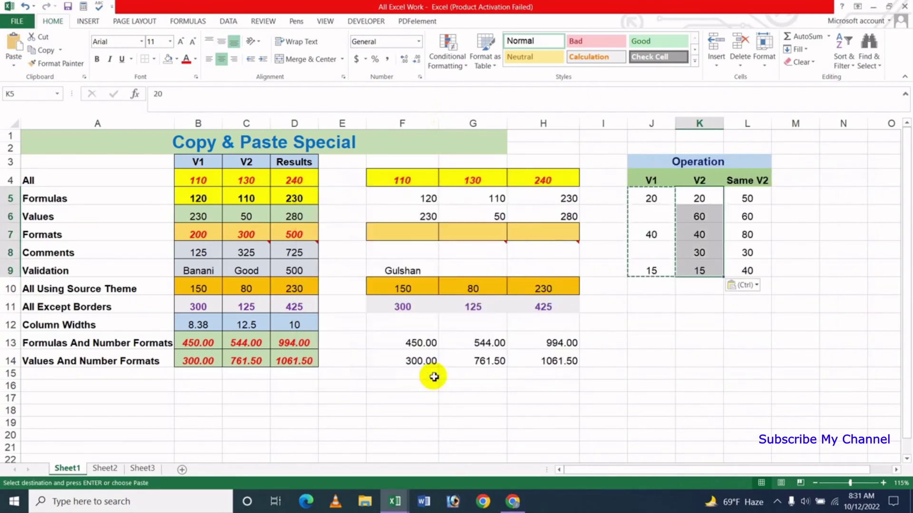
pyautogui.click(737, 362)
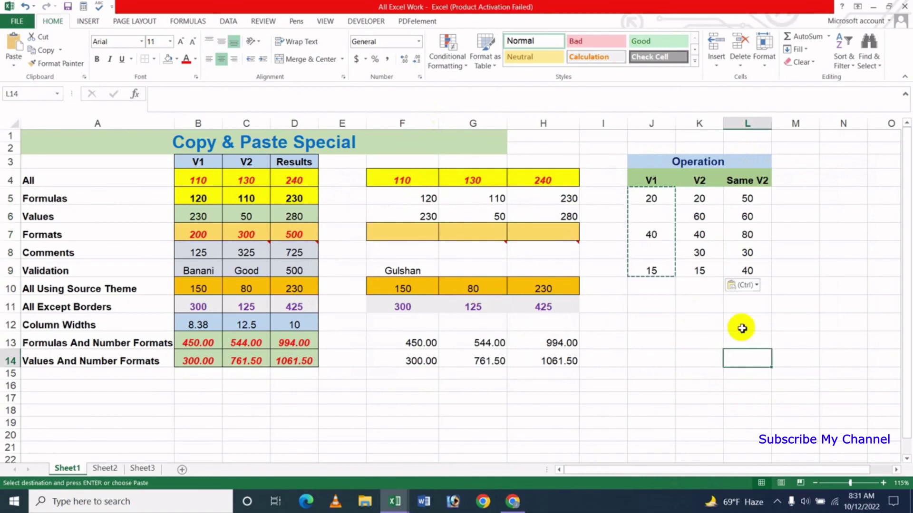
# Compare blank J6 and J8 with K6 (60) and K8 (30), then cancel the copy
pyautogui.click(652, 214)
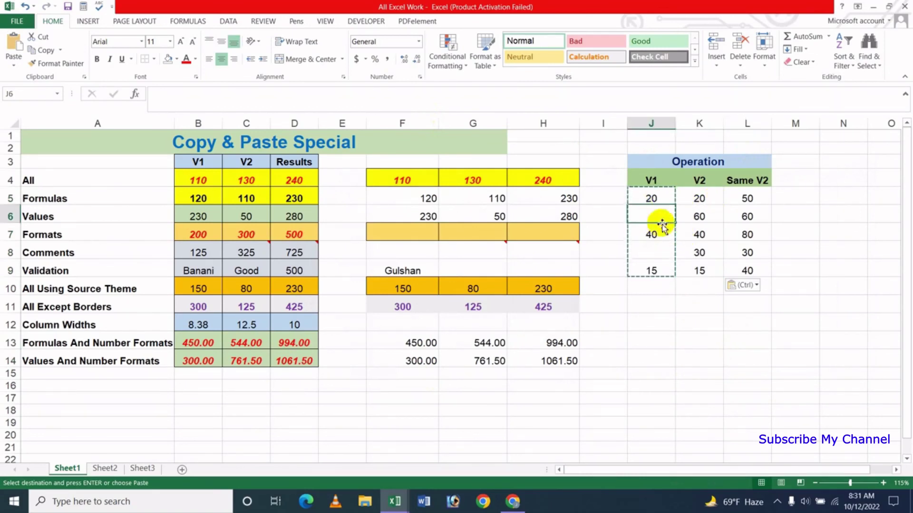
pyautogui.click(695, 217)
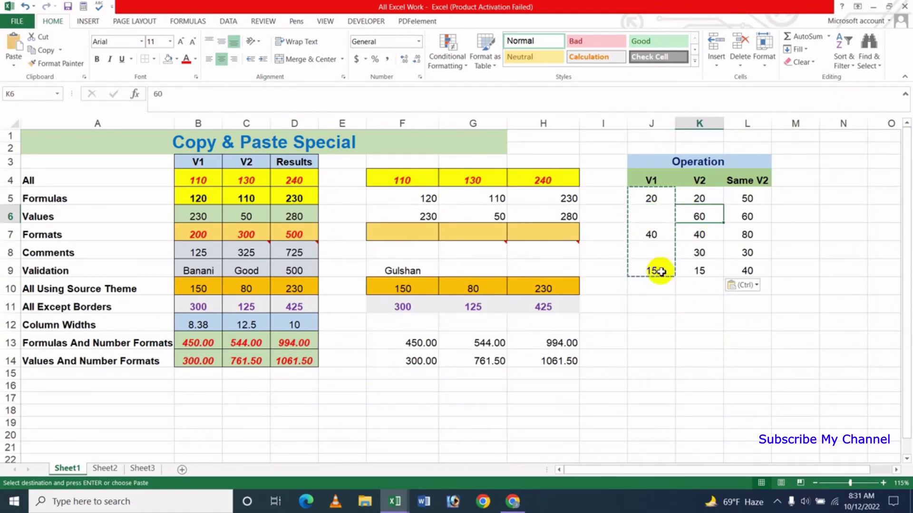
pyautogui.click(661, 251)
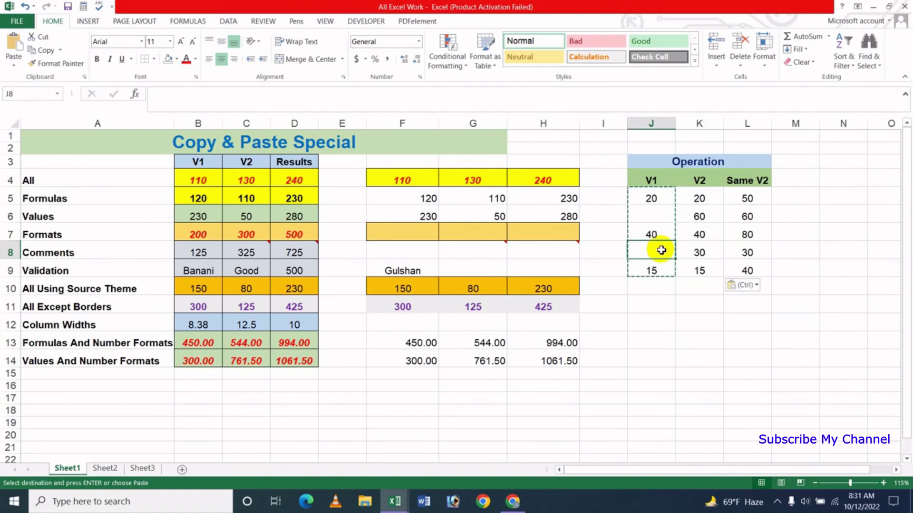
pyautogui.click(696, 252)
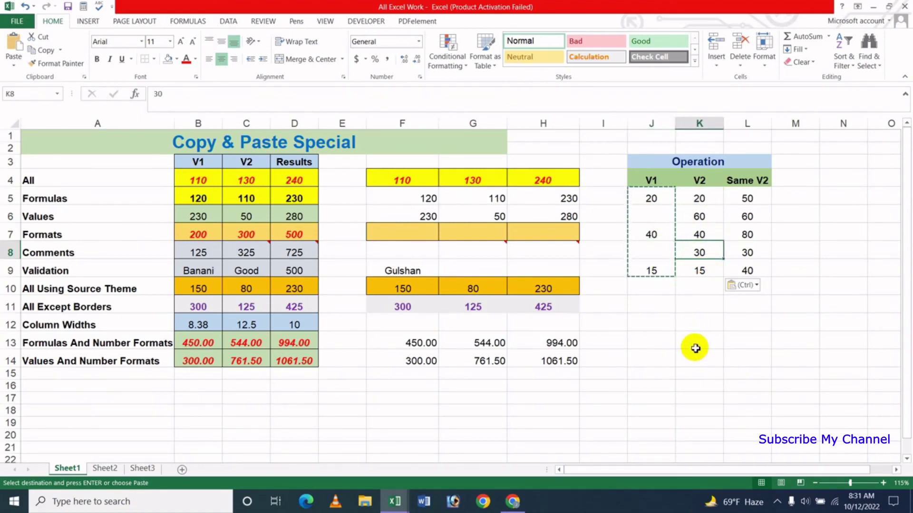
pyautogui.click(673, 318)
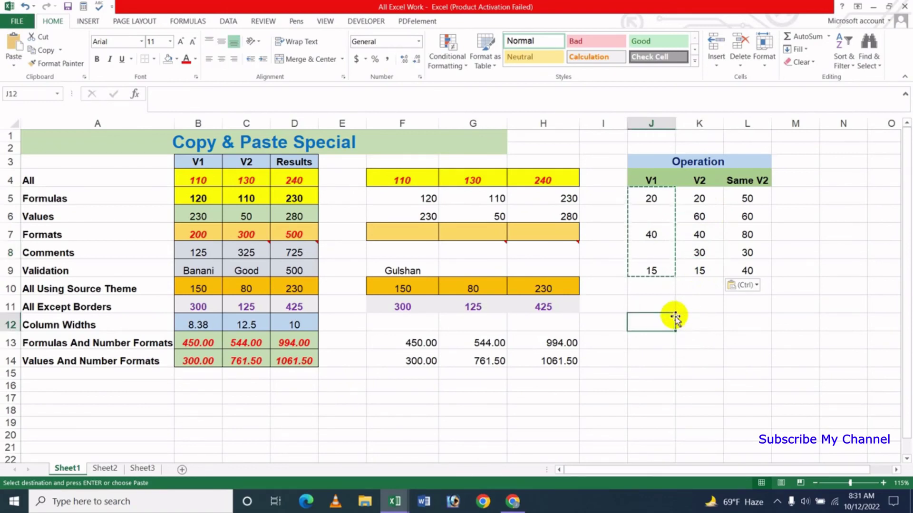
pyautogui.press('Escape')
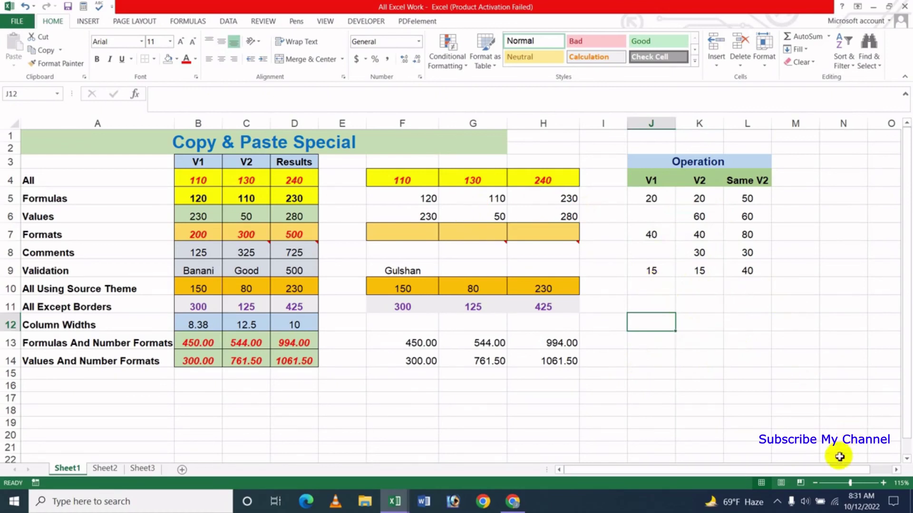
# Copy the whole Operation table J4:L9
pyautogui.click(894, 470)
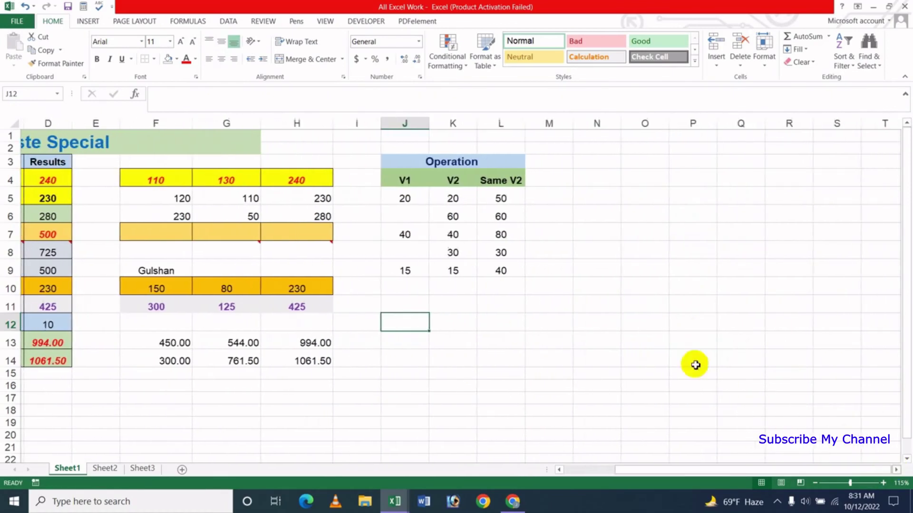
pyautogui.click(528, 340)
pyautogui.click(417, 318)
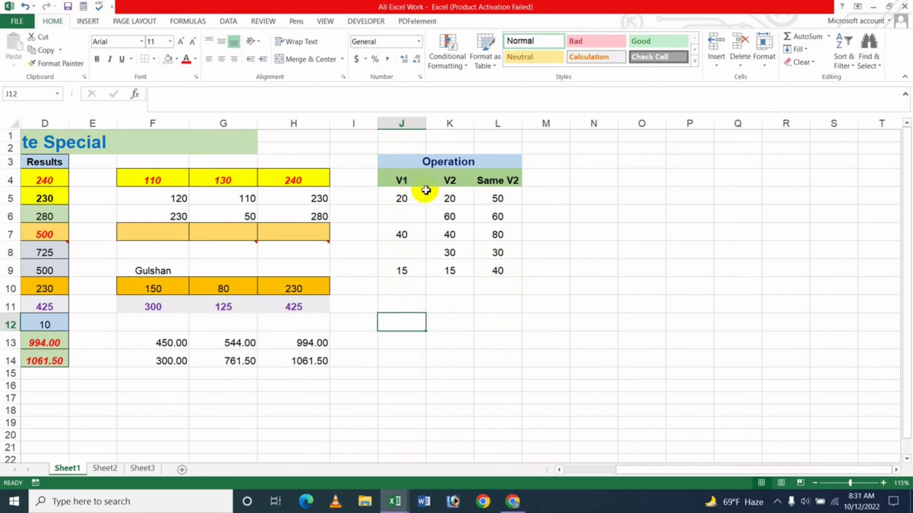
pyautogui.moveTo(403, 183); pyautogui.dragTo(487, 270)
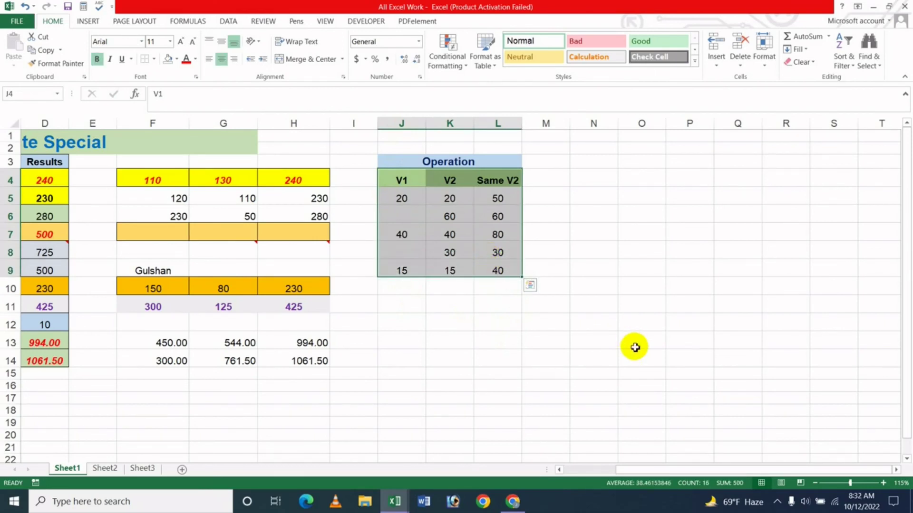
pyautogui.hotkey('ctrl', 'c')
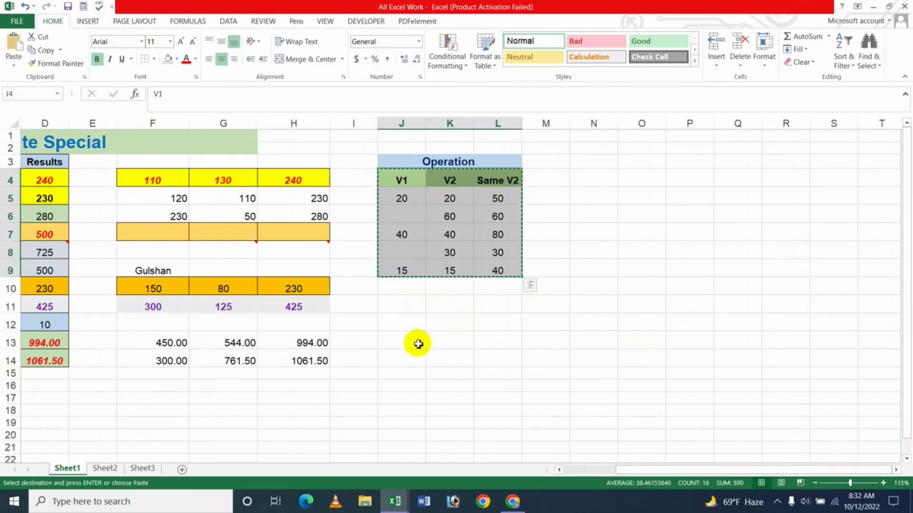
# Paste the table transposed at J12, then copy the horizontal block J12:O14
pyautogui.click(416, 326)
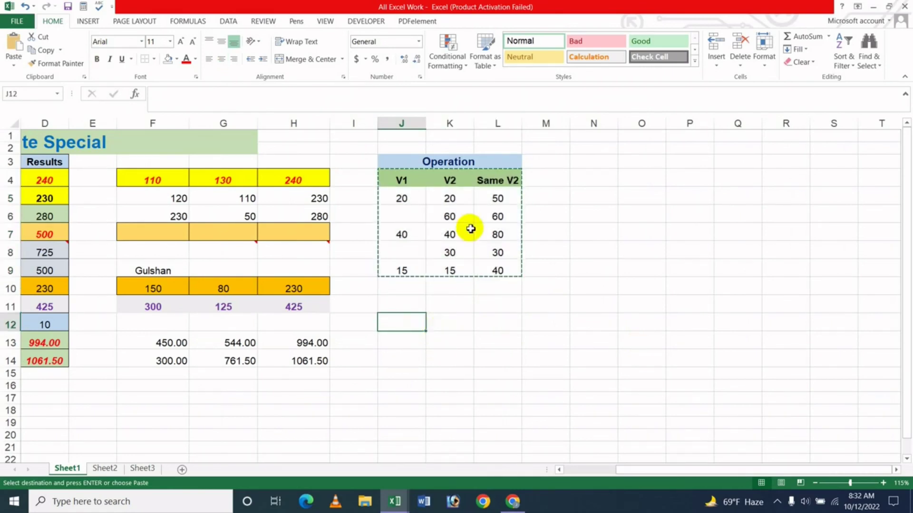
pyautogui.click(14, 66)
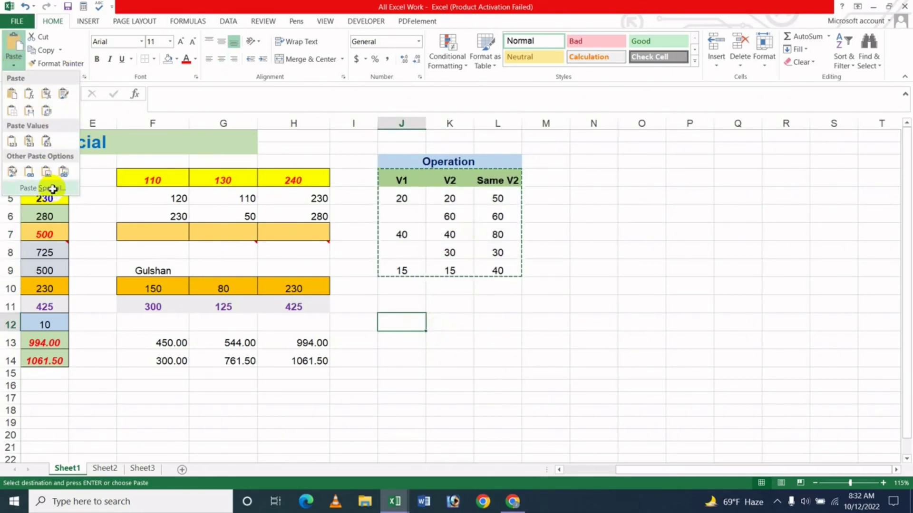
pyautogui.click(52, 192)
pyautogui.moveTo(597, 173); pyautogui.dragTo(679, 98)
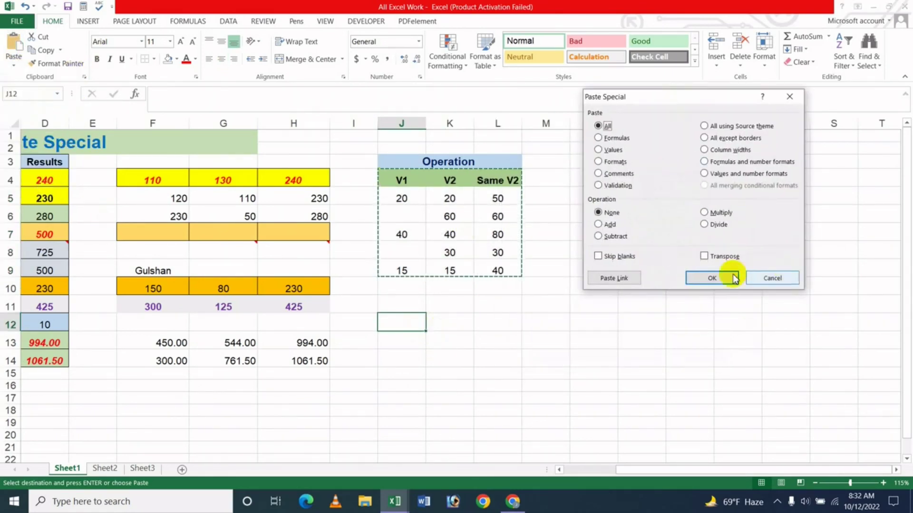
pyautogui.click(713, 261)
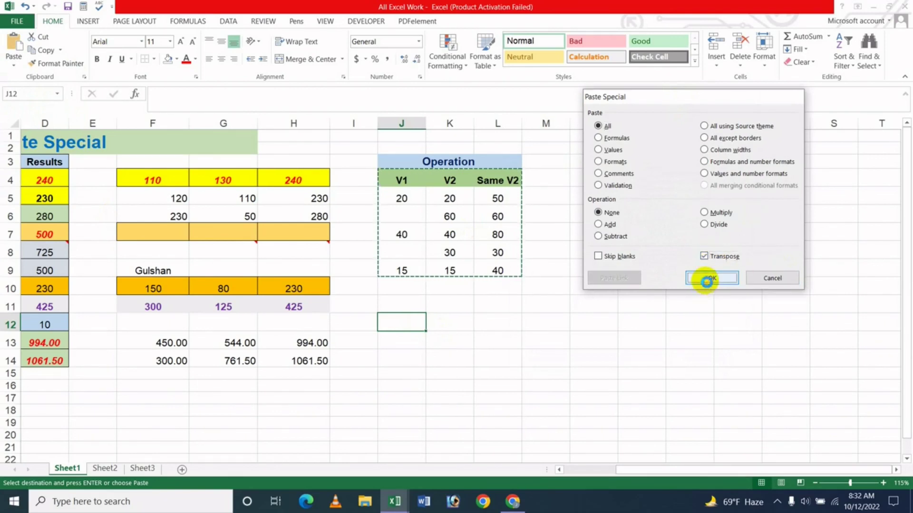
pyautogui.click(712, 278)
pyautogui.click(494, 401)
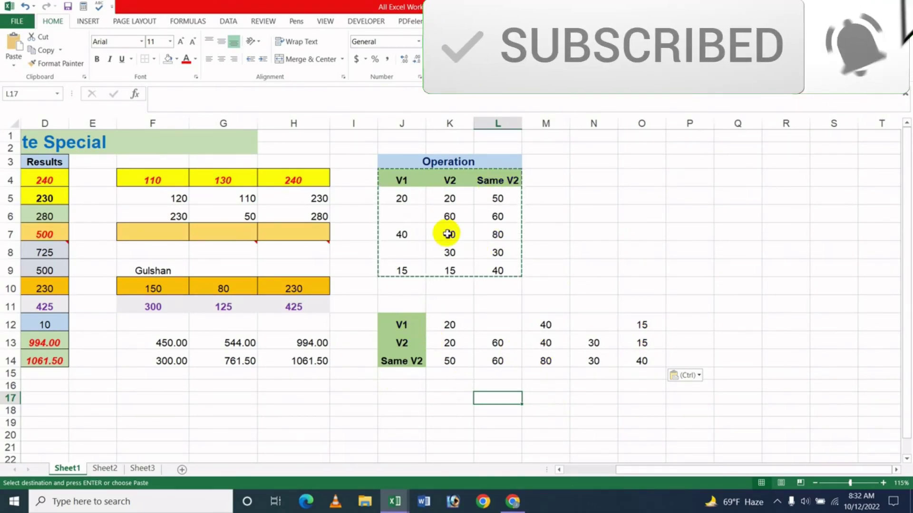
pyautogui.moveTo(407, 324); pyautogui.dragTo(626, 352)
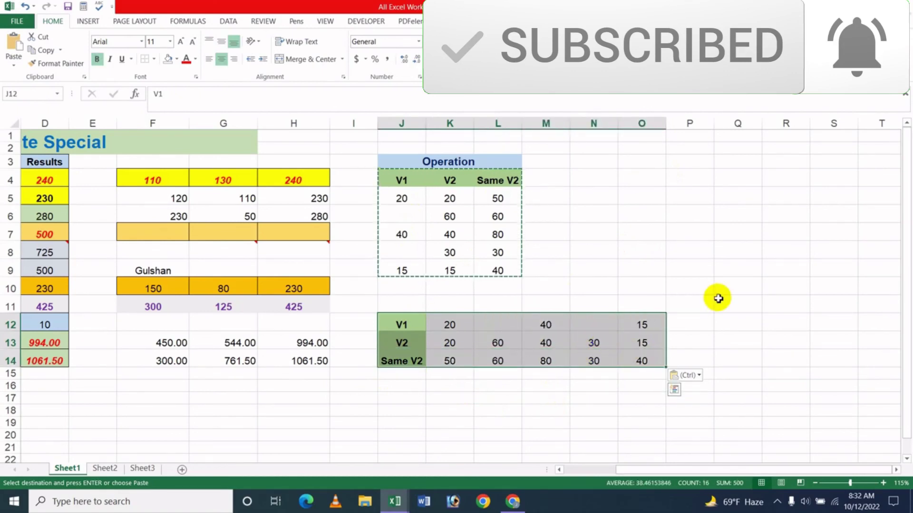
pyautogui.hotkey('ctrl', 'c')
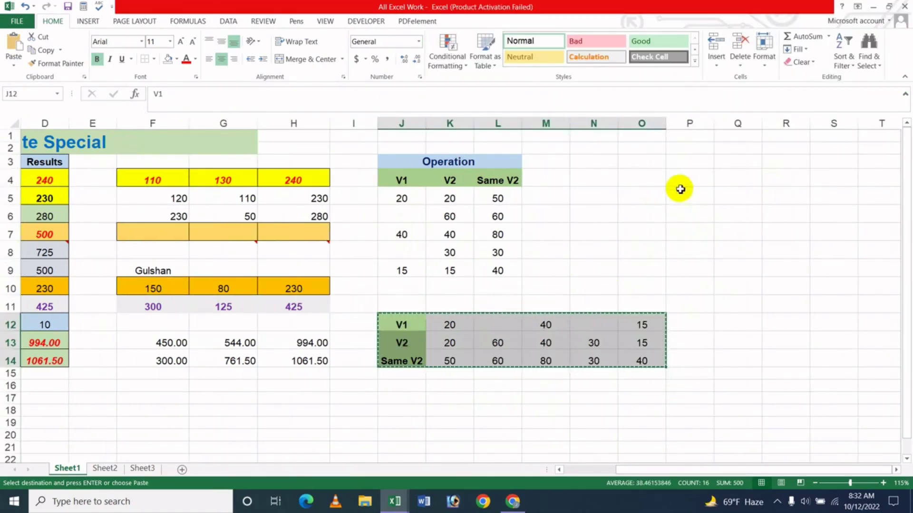
# Paste the horizontal table with Transpose into P4, giving a vertical table at P4:R9
pyautogui.click(685, 177)
pyautogui.rightClick(689, 181)
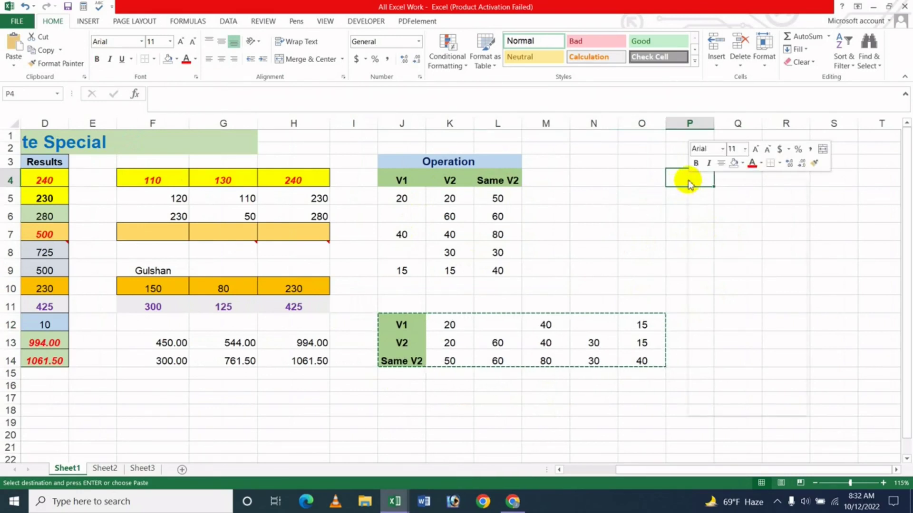
pyautogui.click(730, 248)
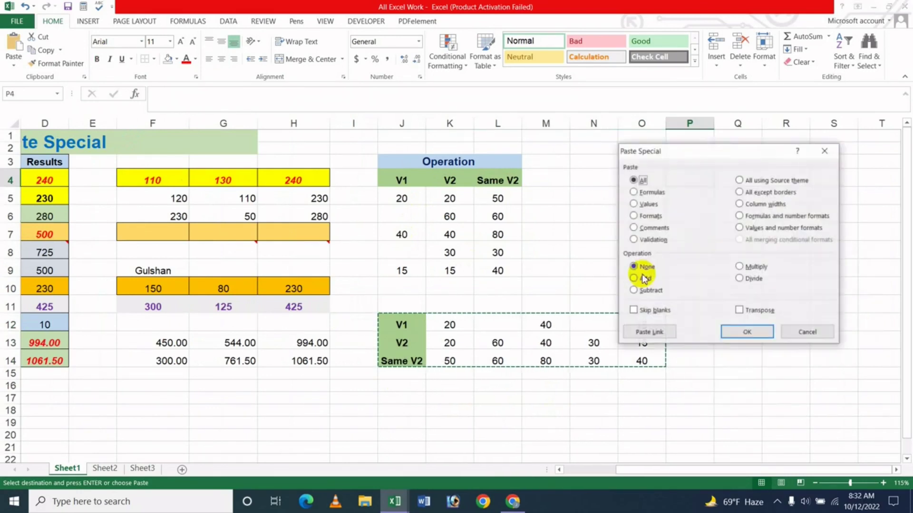
pyautogui.click(746, 332)
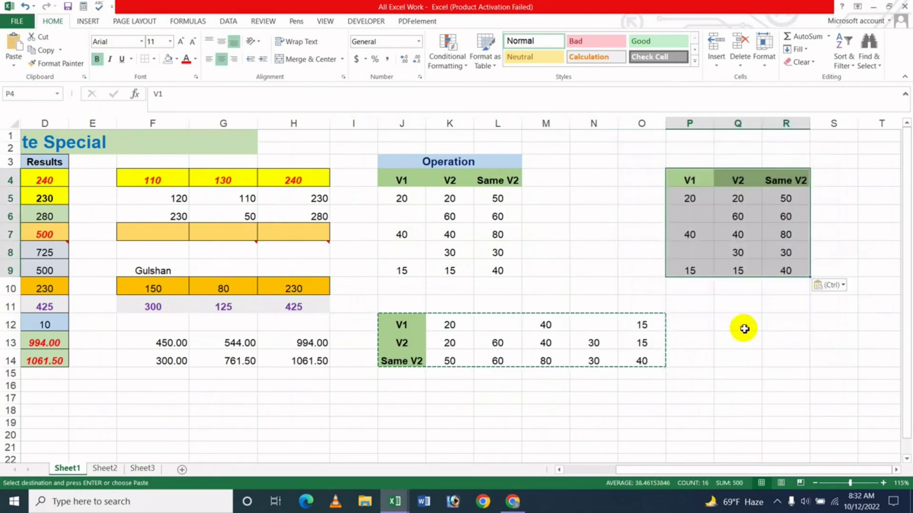
pyautogui.click(743, 326)
pyautogui.click(732, 237)
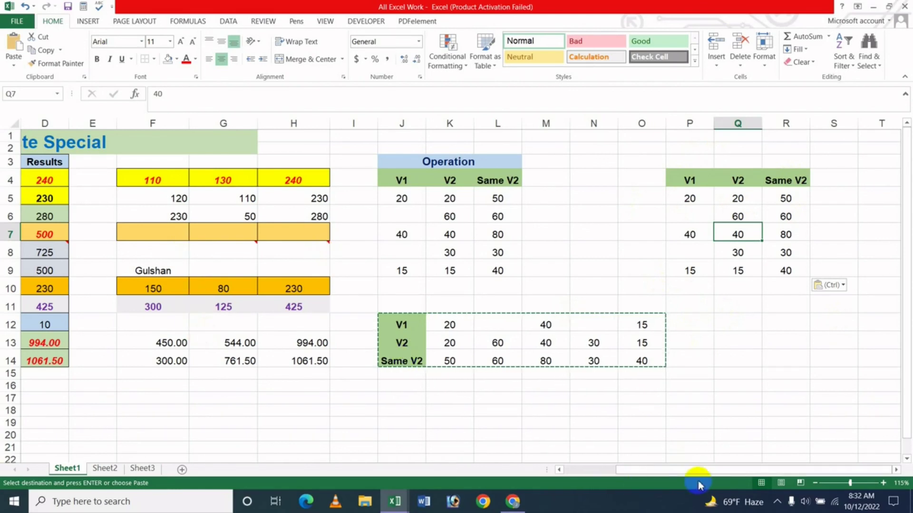
# Scroll back and check B13, C13 and the SUM formula in D13
pyautogui.moveTo(701, 473); pyautogui.dragTo(652, 461)
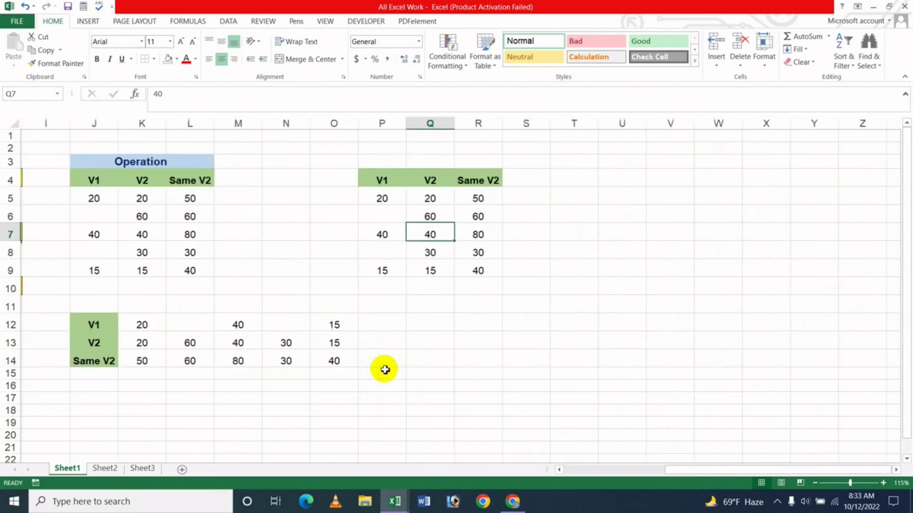
pyautogui.moveTo(727, 468); pyautogui.dragTo(613, 468)
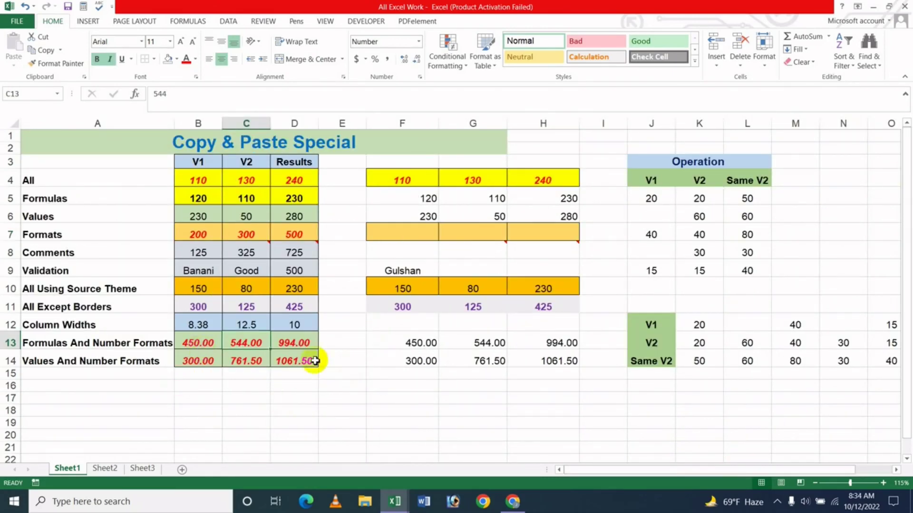
pyautogui.click(204, 346)
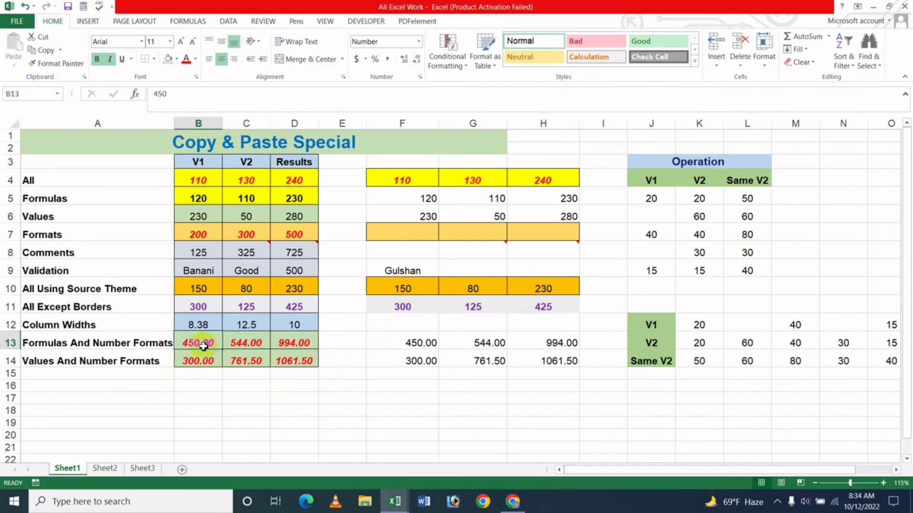
pyautogui.click(244, 349)
pyautogui.click(286, 347)
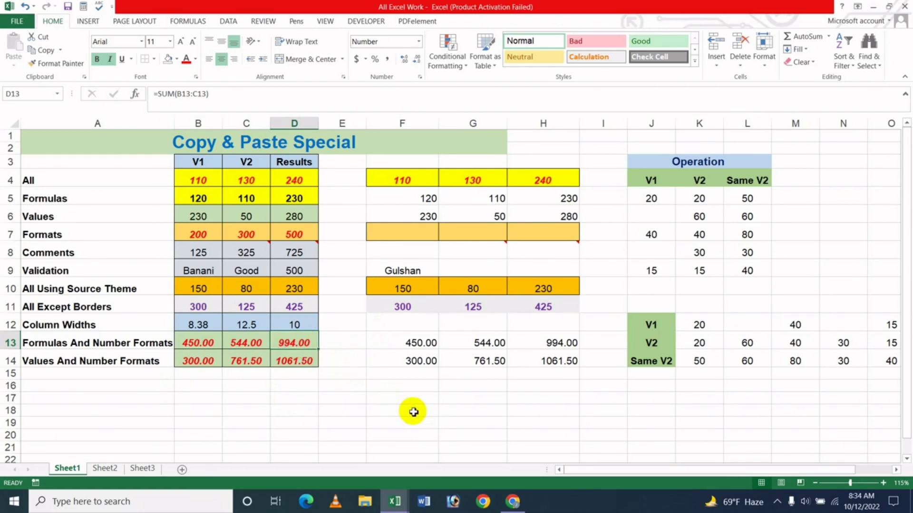
# Copy D13 and Paste Link it into G18, giving =$D$13 showing 994.00
pyautogui.hotkey('ctrl', 'c')
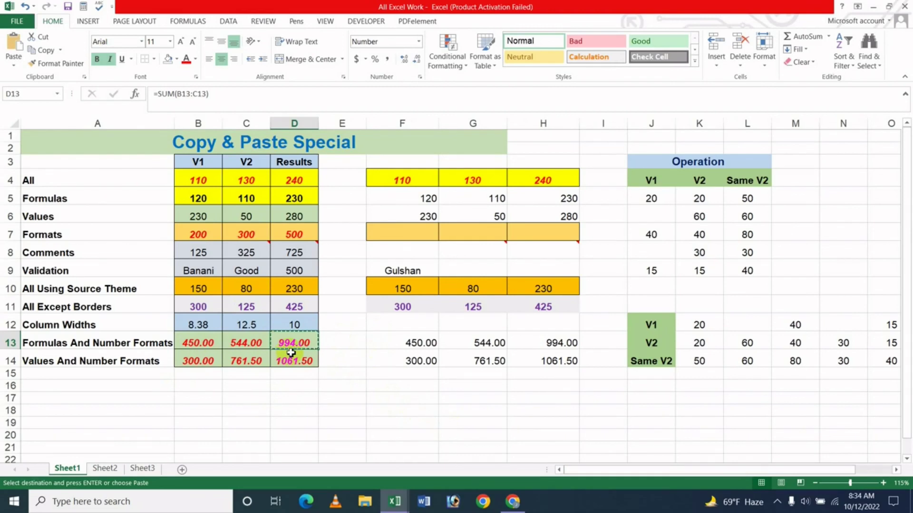
pyautogui.click(474, 410)
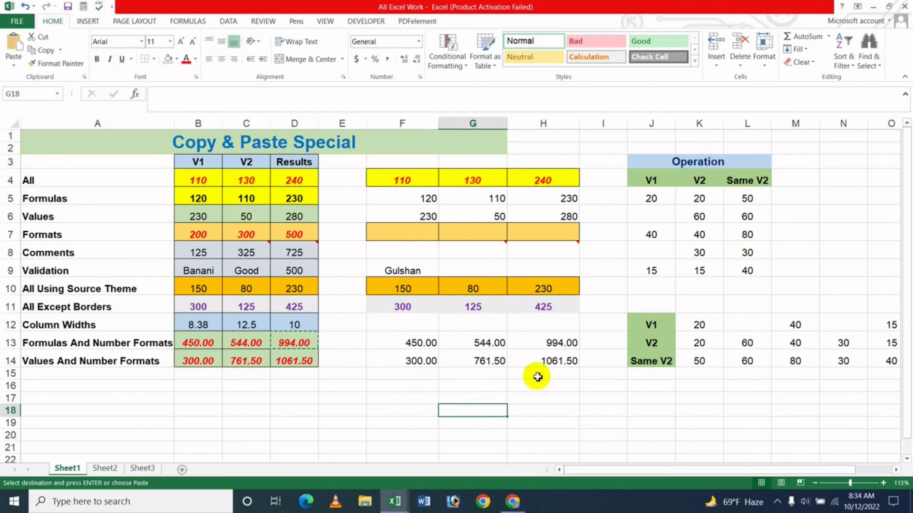
pyautogui.rightClick(478, 408)
pyautogui.moveTo(517, 240)
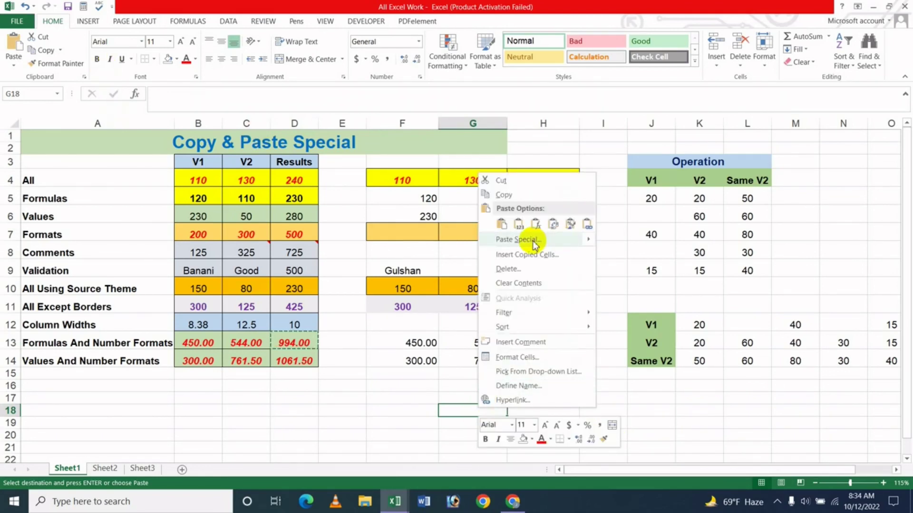
pyautogui.click(551, 241)
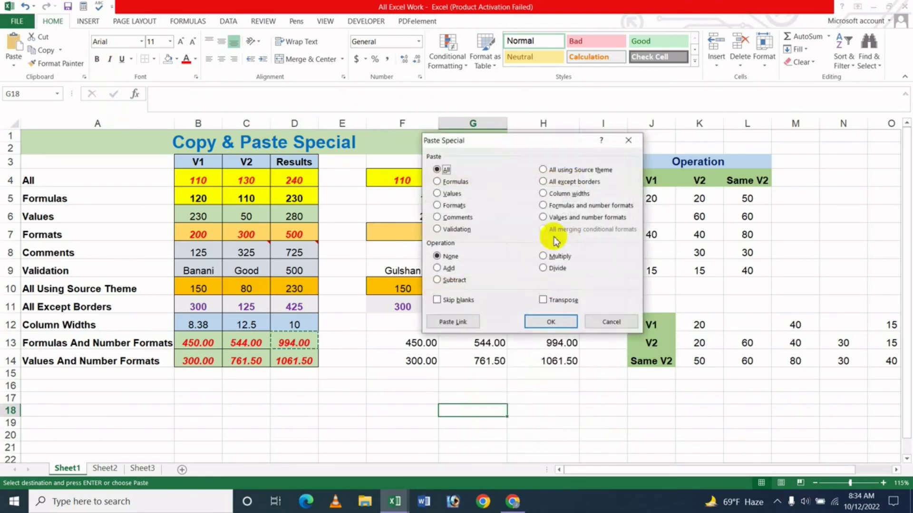
pyautogui.click(457, 323)
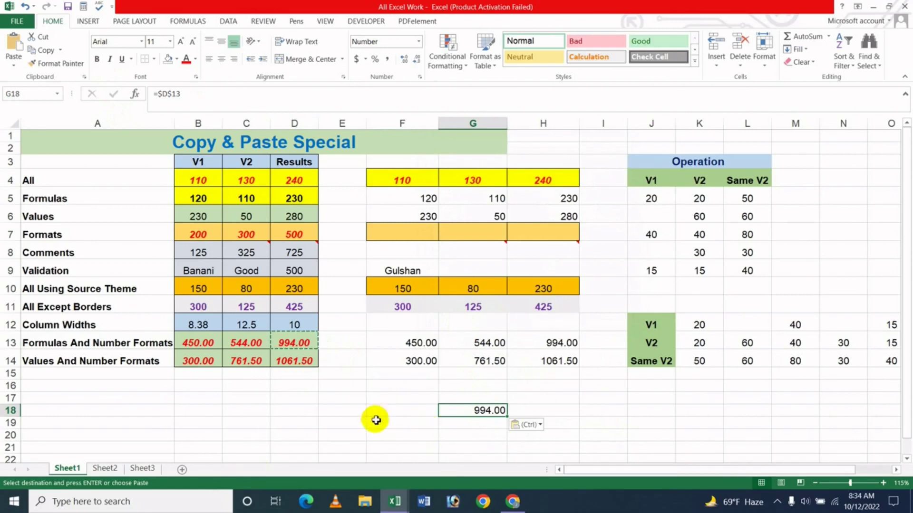
# Paste Link into Sheet2's E5 as =Sheet1!$D$13, then switch to the All Excel Work workbook
pyautogui.click(106, 468)
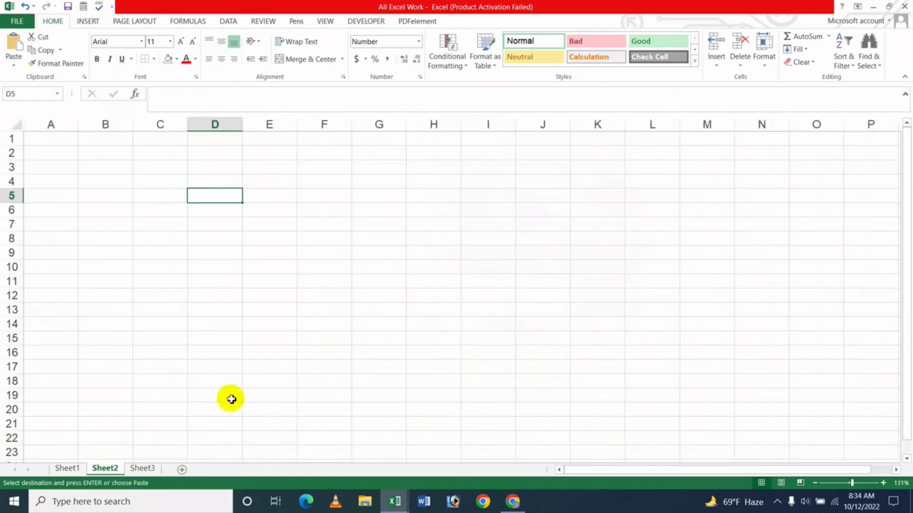
pyautogui.click(275, 196)
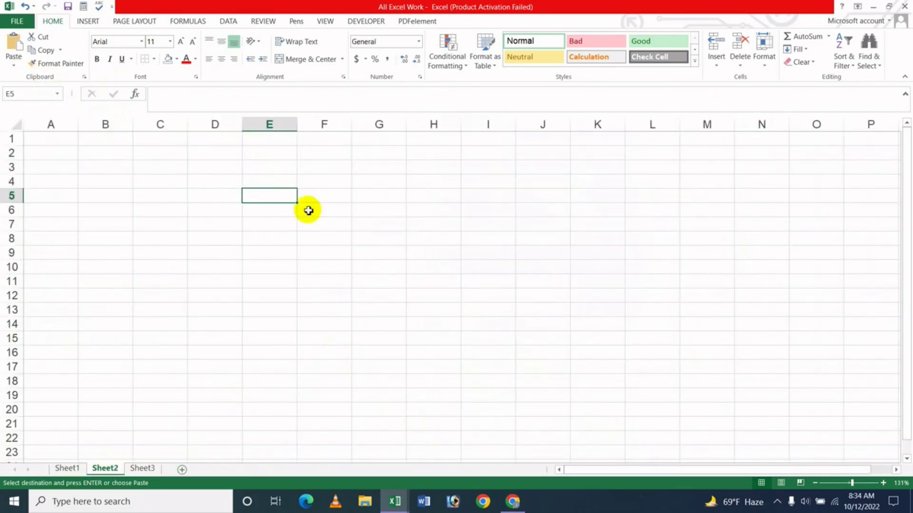
pyautogui.rightClick(282, 199)
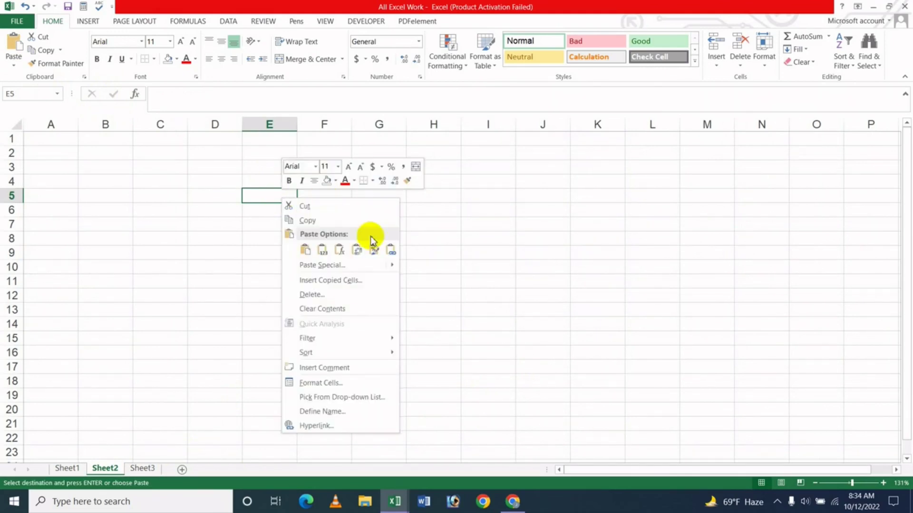
pyautogui.click(328, 264)
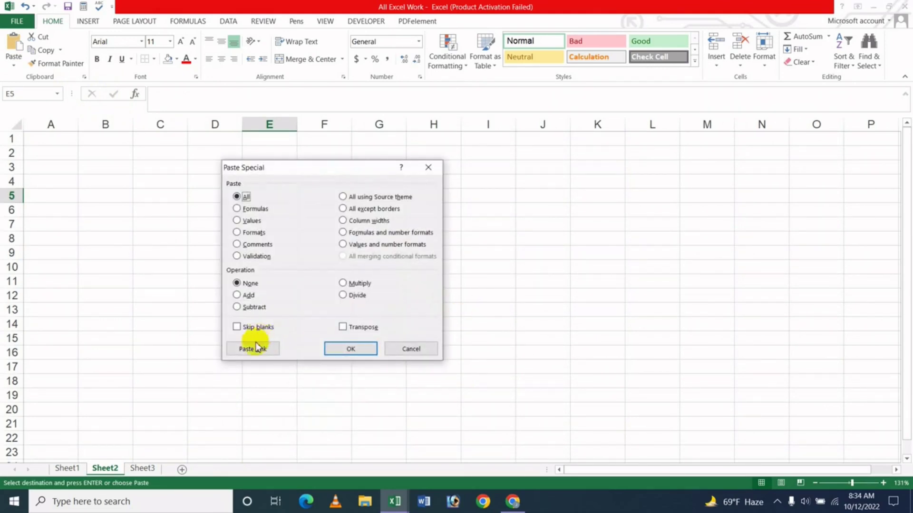
pyautogui.click(255, 350)
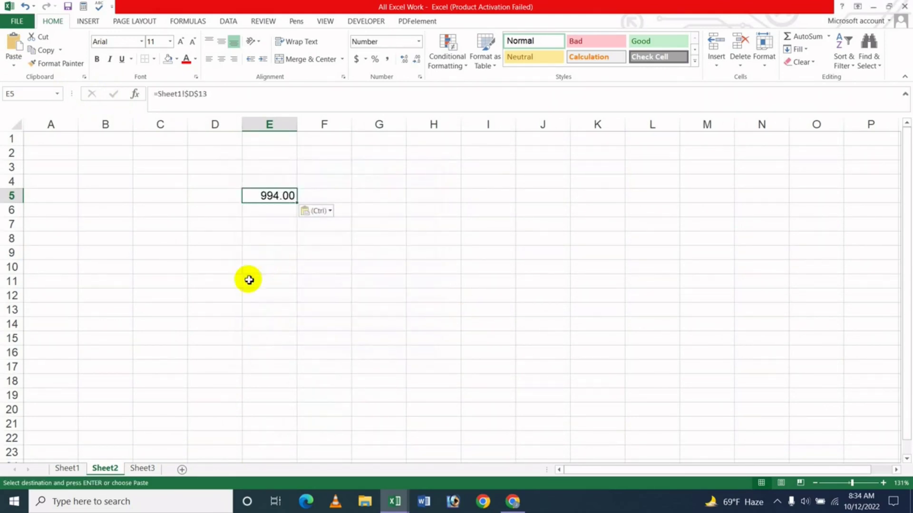
pyautogui.click(392, 502)
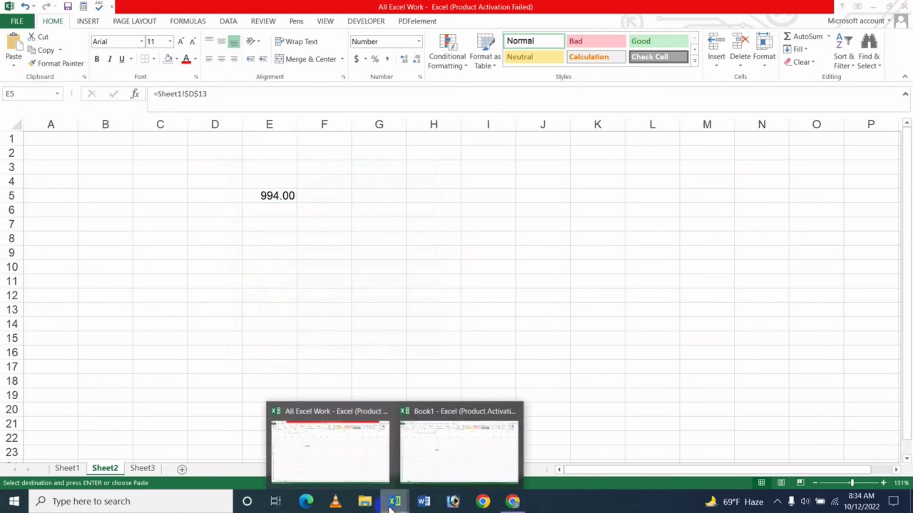
pyautogui.click(318, 443)
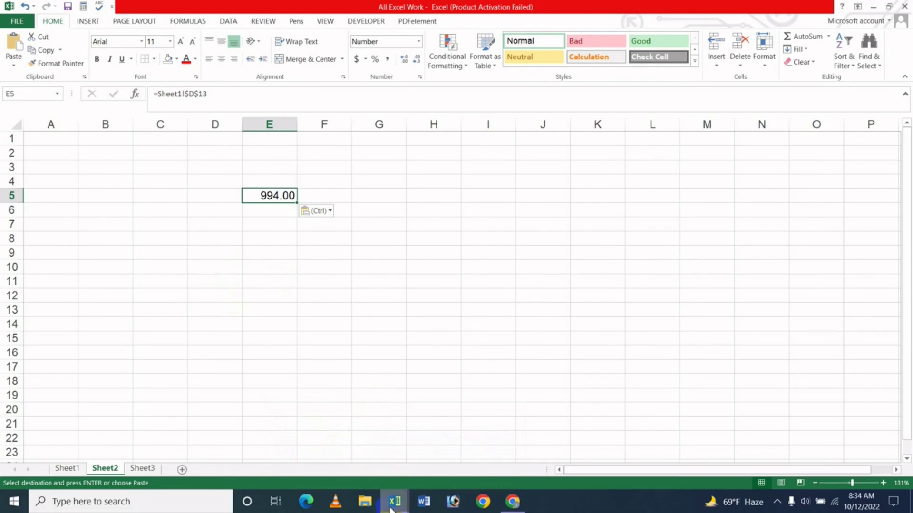
# On a new sheet in Book1, Paste Link the copied D13 value into cell D5
pyautogui.click(462, 460)
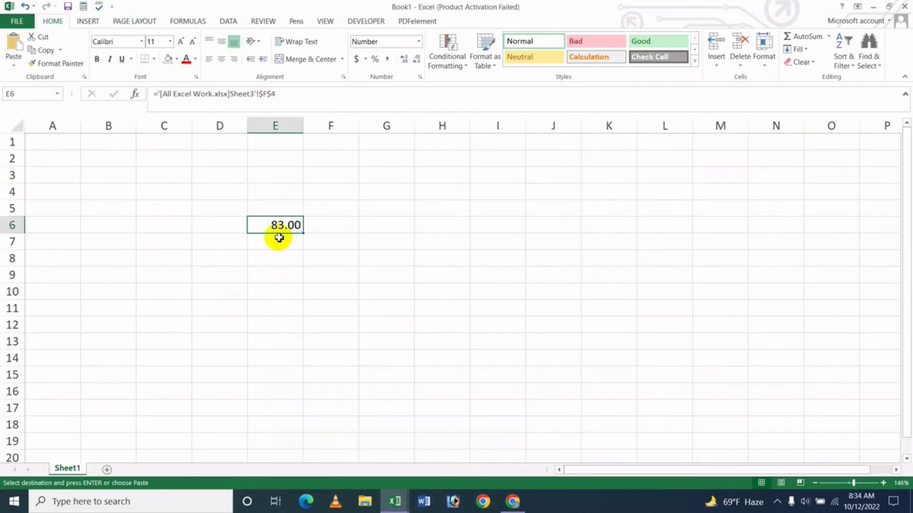
pyautogui.click(107, 470)
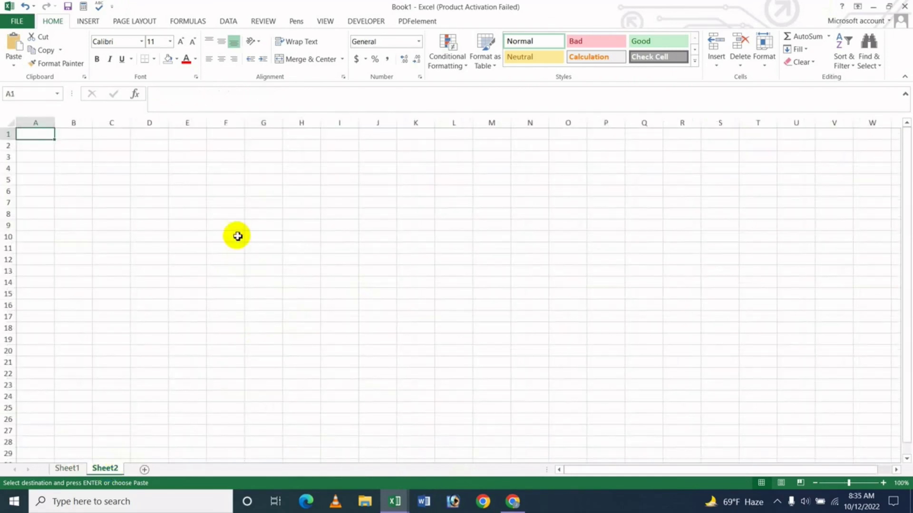
pyautogui.click(236, 237)
pyautogui.scroll(4, 826, 460)
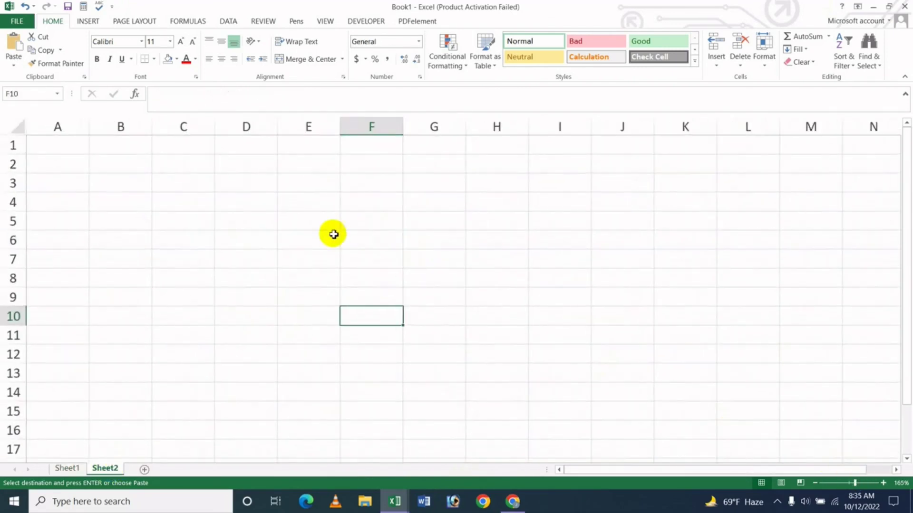
pyautogui.click(249, 223)
pyautogui.click(19, 71)
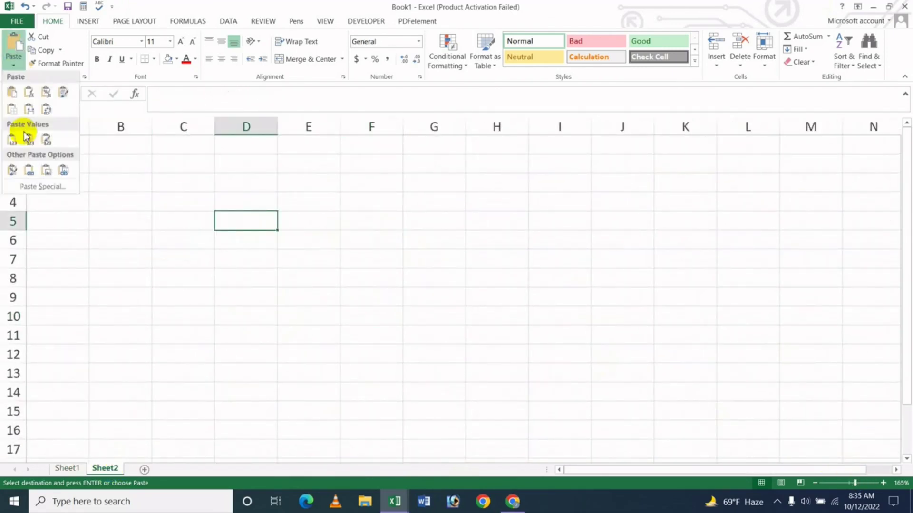
pyautogui.click(36, 188)
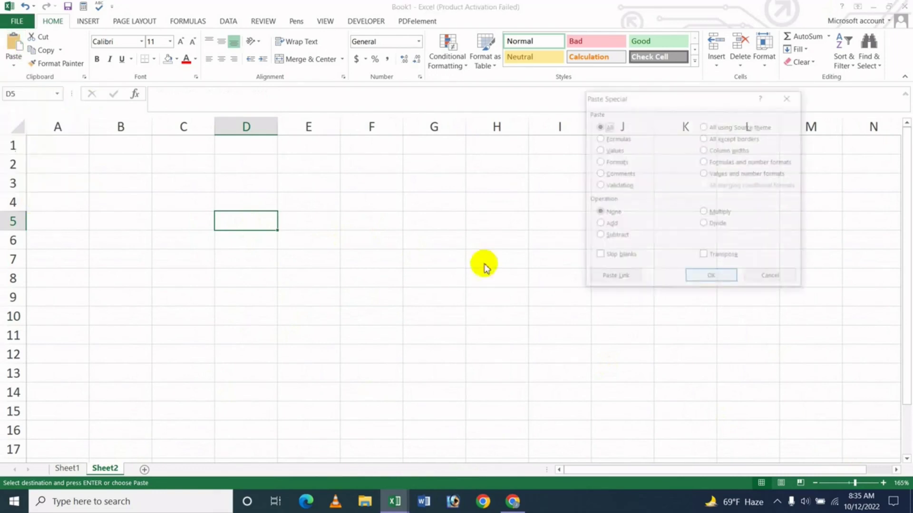
pyautogui.click(616, 279)
pyautogui.click(268, 299)
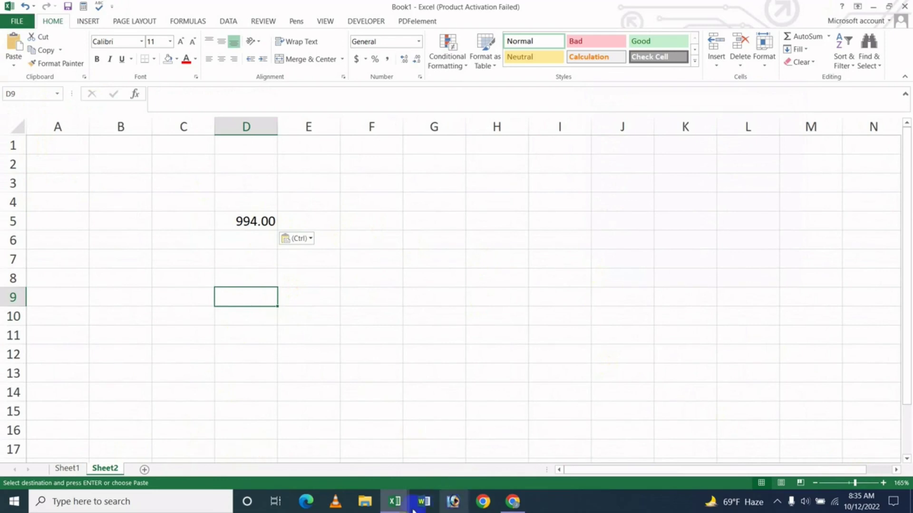
# Go back to the All Excel Work workbook and its Sheet1 table
pyautogui.click(395, 501)
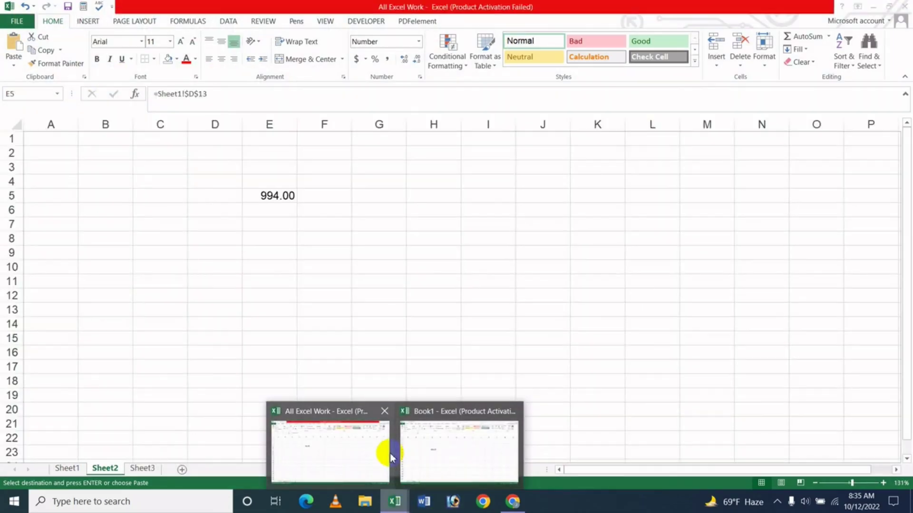
pyautogui.click(350, 443)
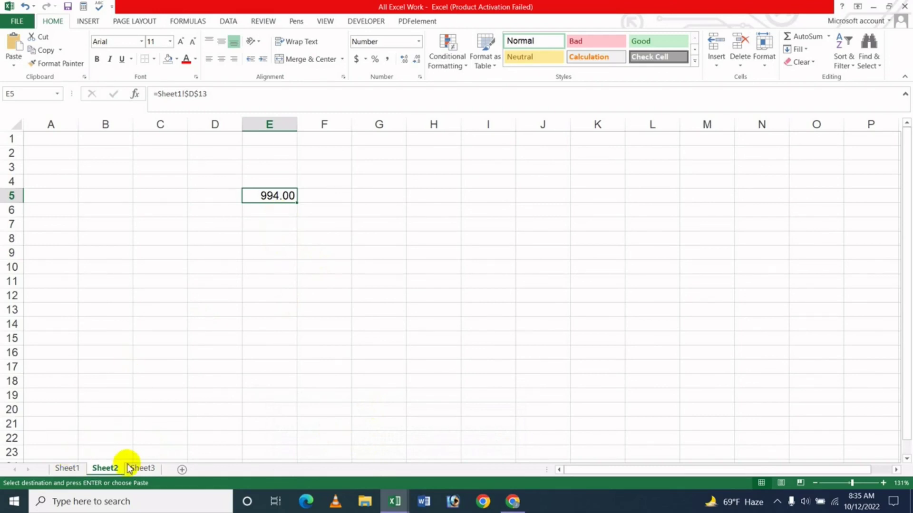
pyautogui.click(67, 468)
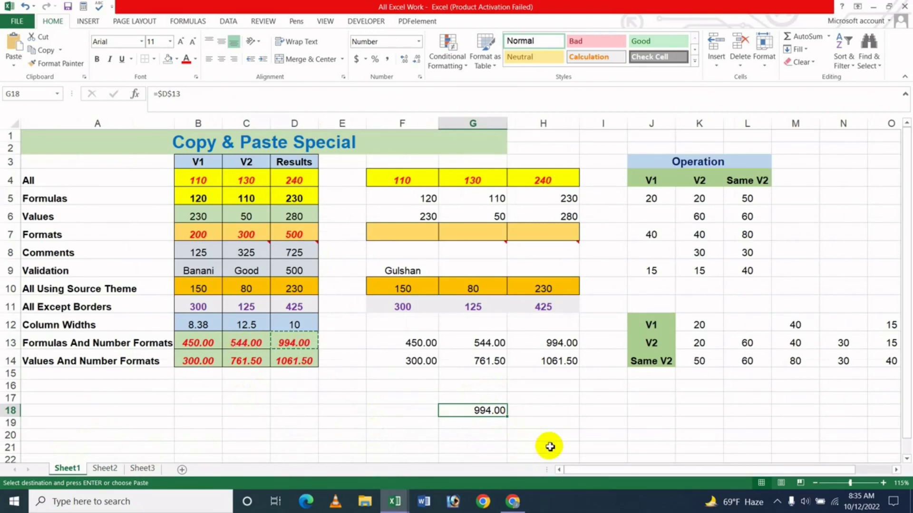
# Enter 550 in B13 and 850 in C13, confirming D13 and linked G18 show 1400.00
pyautogui.click(202, 345)
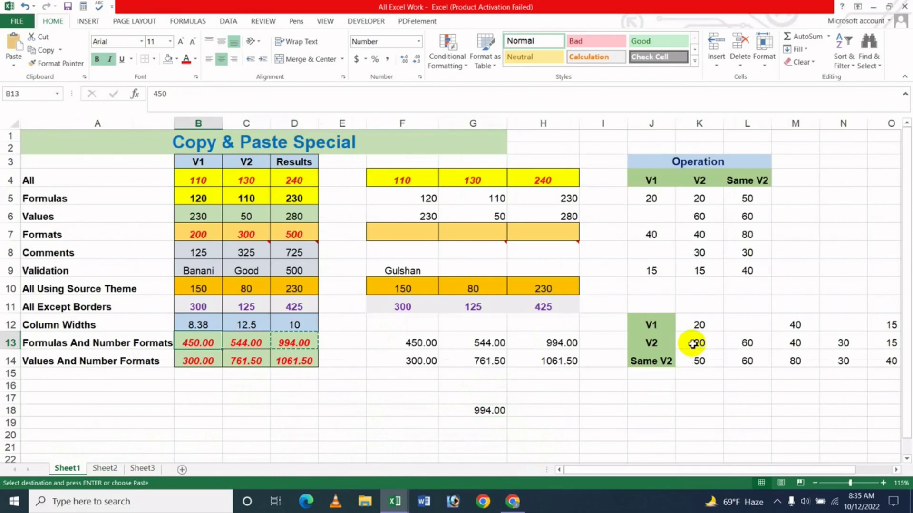
pyautogui.write('55')
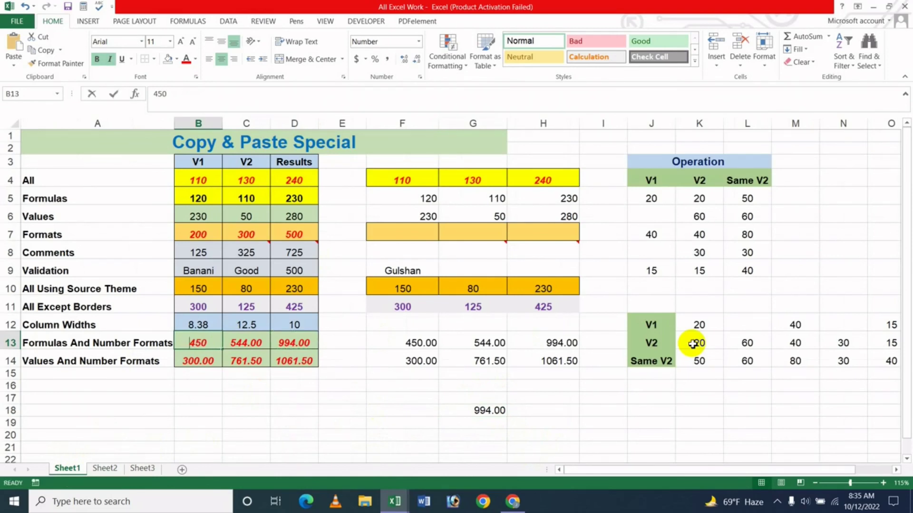
pyautogui.press('Tab')
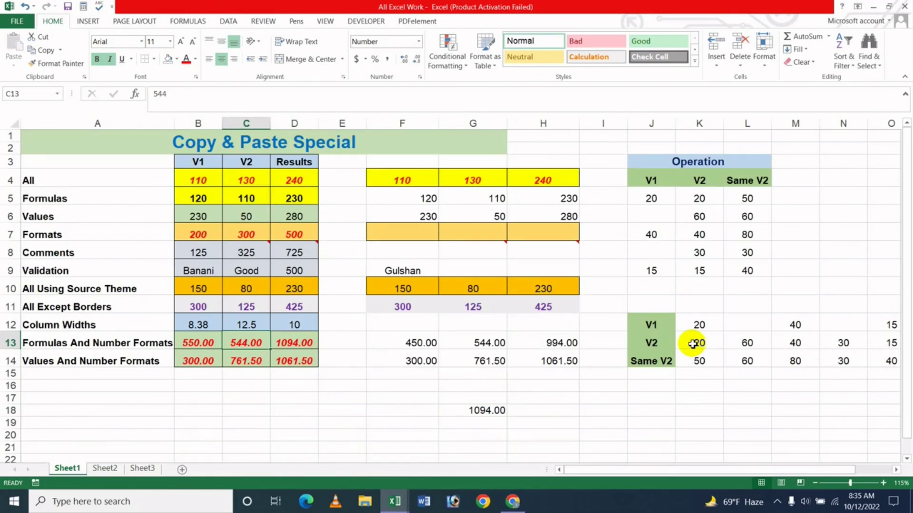
pyautogui.write('430')
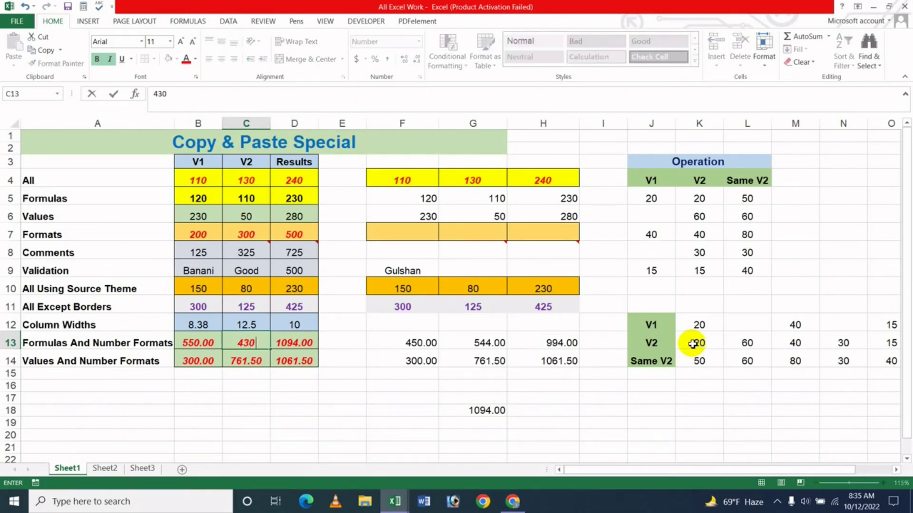
pyautogui.press('Return')
pyautogui.press('Up')
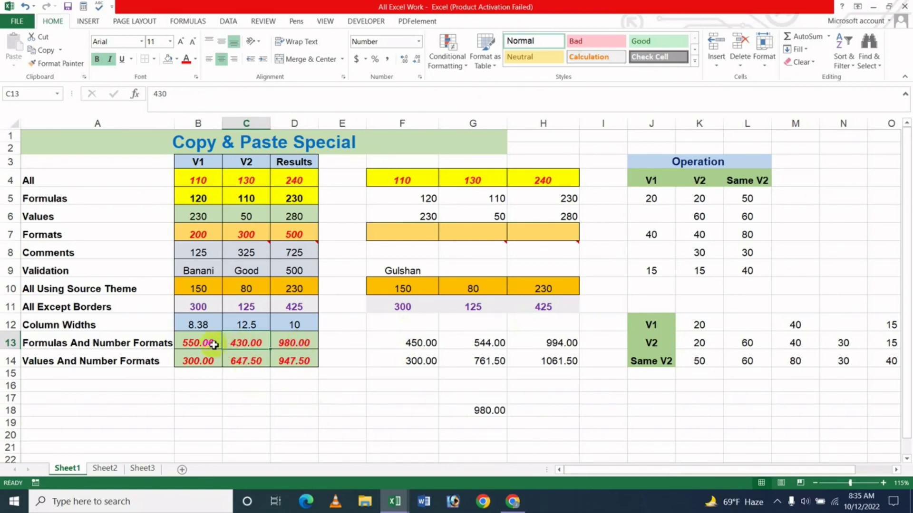
pyautogui.write('8')
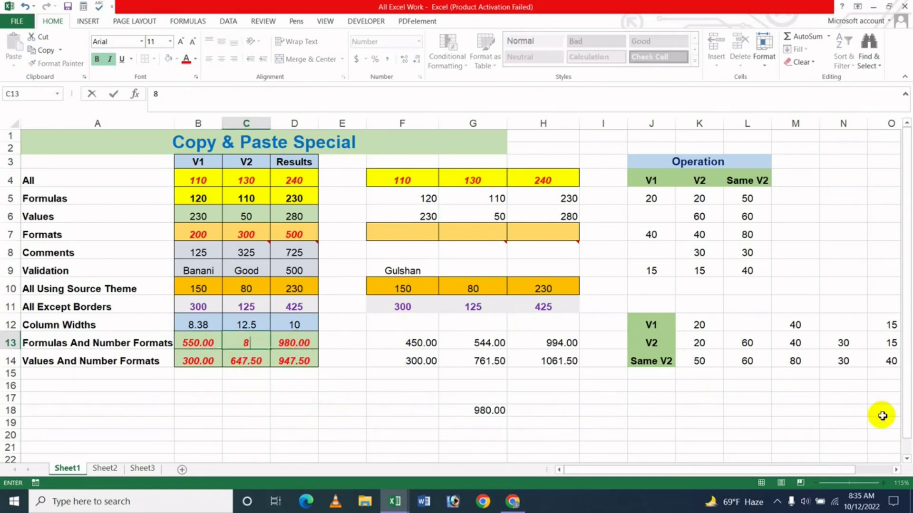
pyautogui.write('50')
pyautogui.hotkey('ctrl', 'Return')
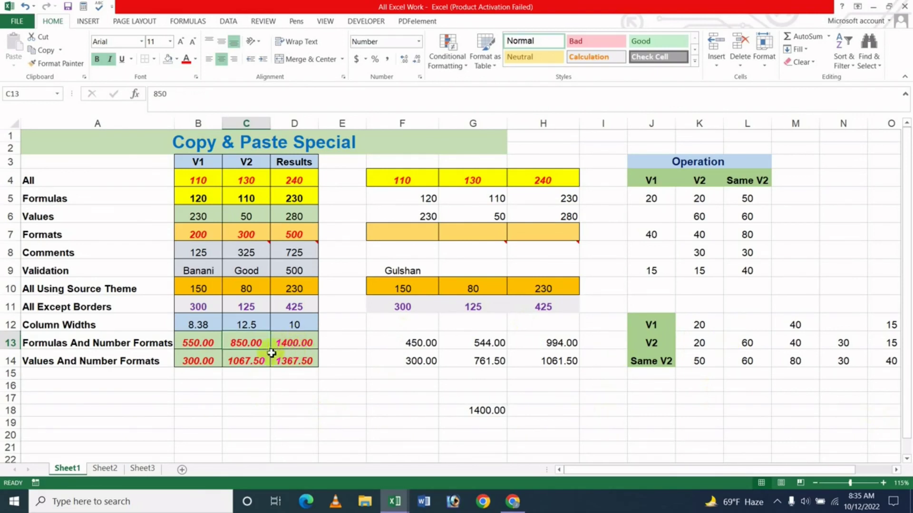
pyautogui.click(299, 345)
pyautogui.click(497, 410)
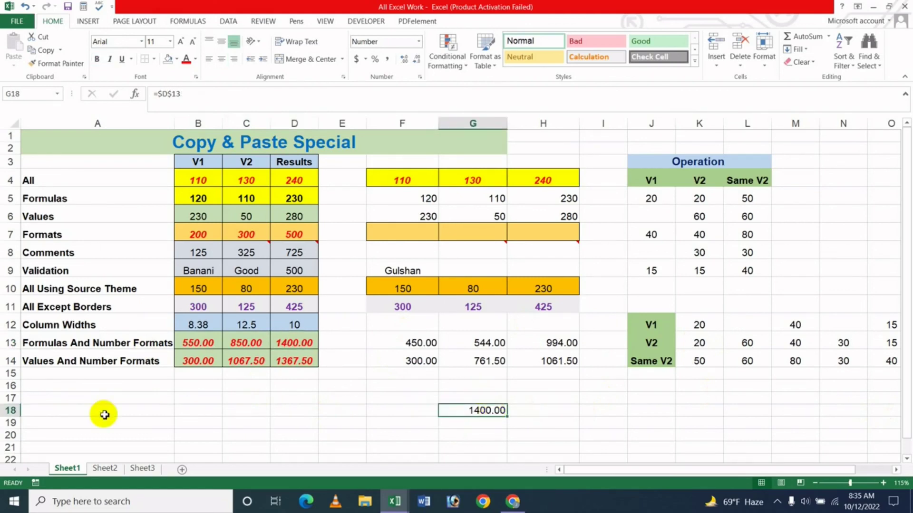
# Verify the linked cells on Sheet2 and Book1 D5 show 1400.00, then return to Sheet1
pyautogui.click(103, 468)
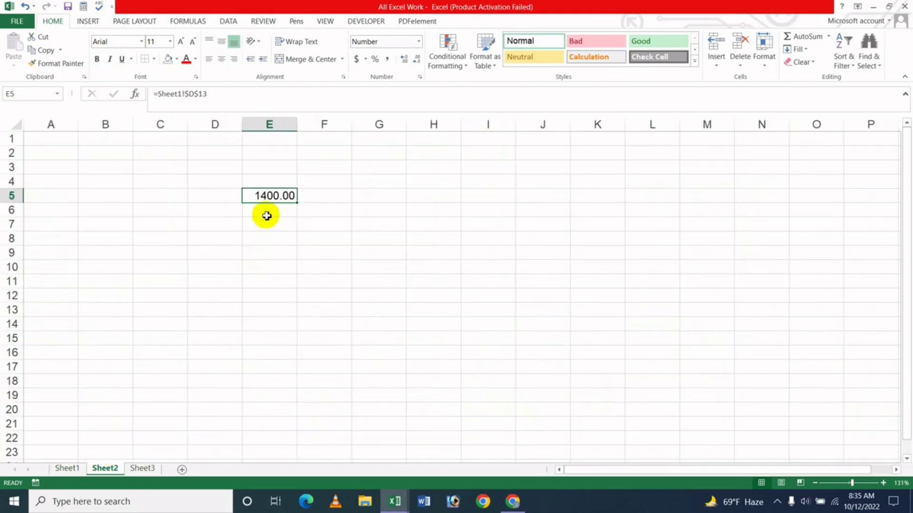
pyautogui.click(395, 502)
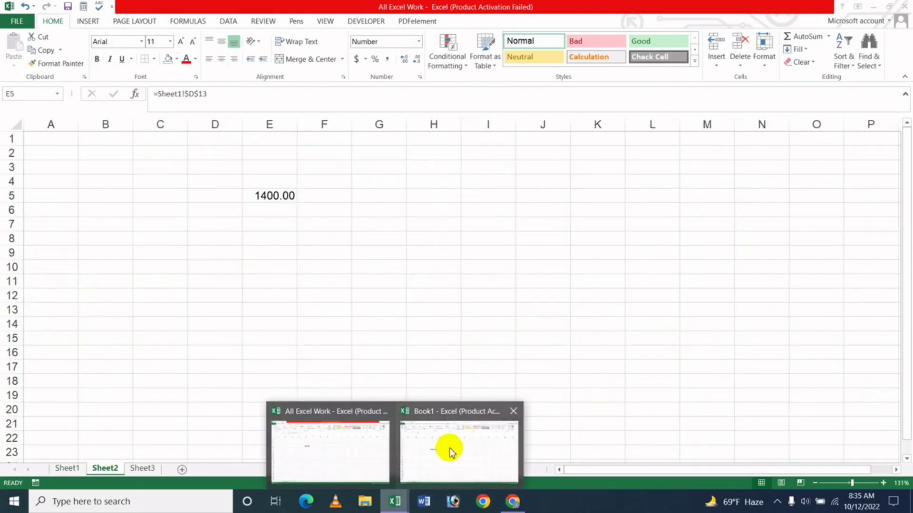
pyautogui.click(451, 452)
pyautogui.click(259, 227)
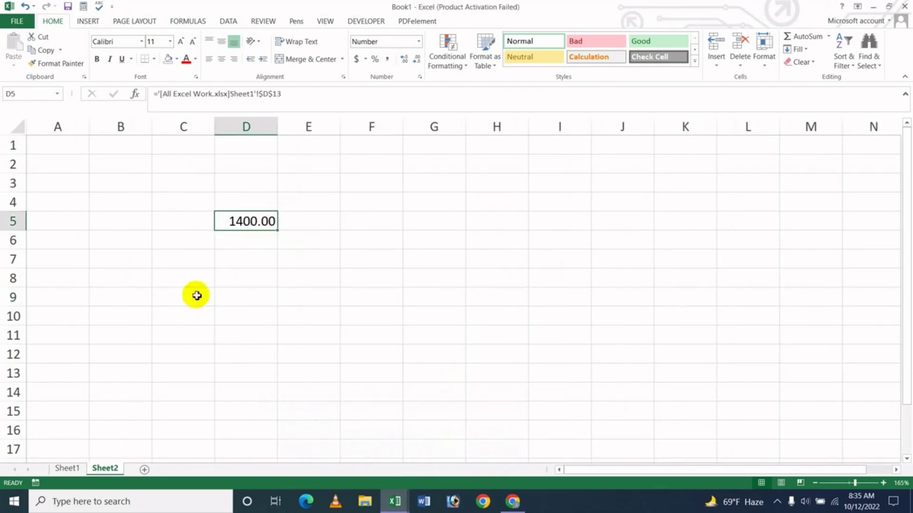
pyautogui.click(395, 502)
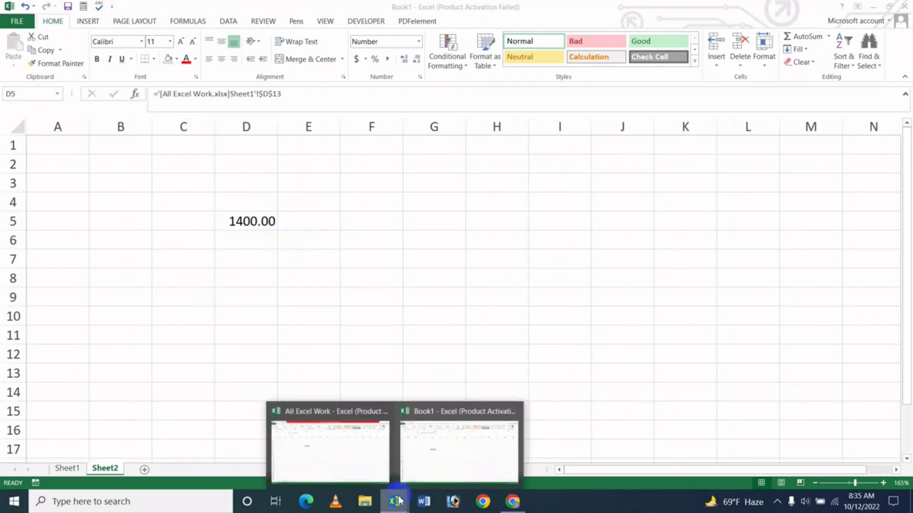
pyautogui.click(325, 446)
pyautogui.click(67, 468)
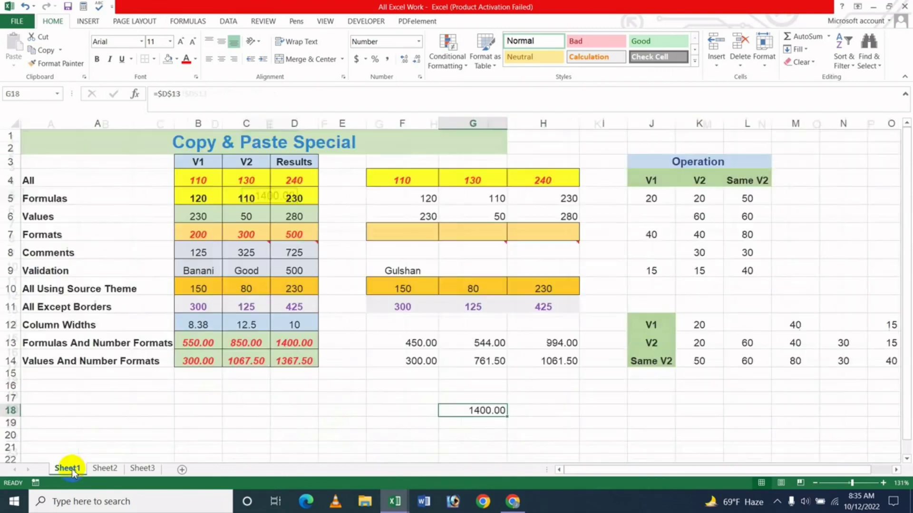
pyautogui.click(403, 401)
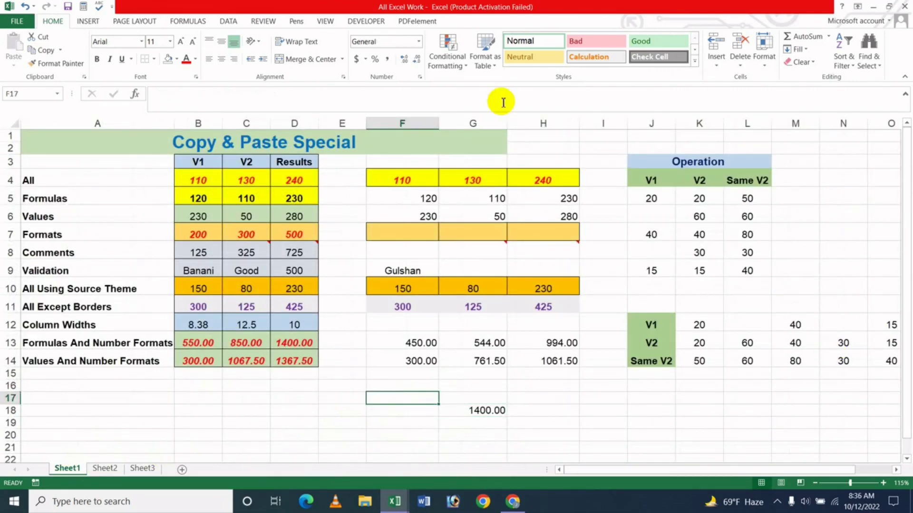
# Copy G18, cancel out of Paste Special, and switch to the YouTube channel page in Chrome
pyautogui.click(298, 425)
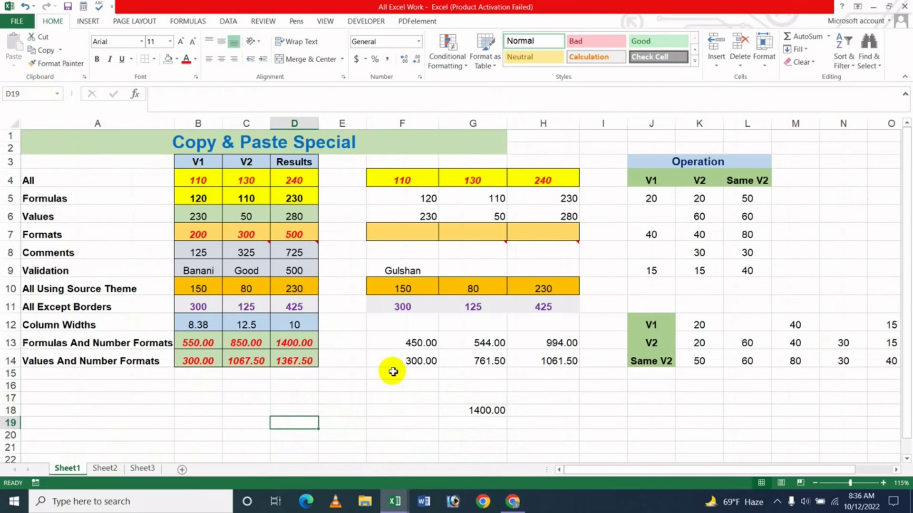
pyautogui.click(474, 410)
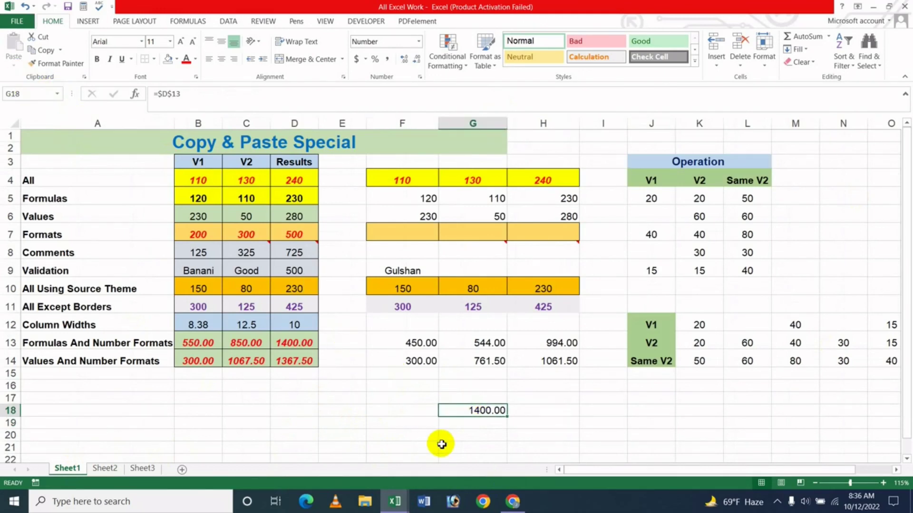
pyautogui.click(53, 52)
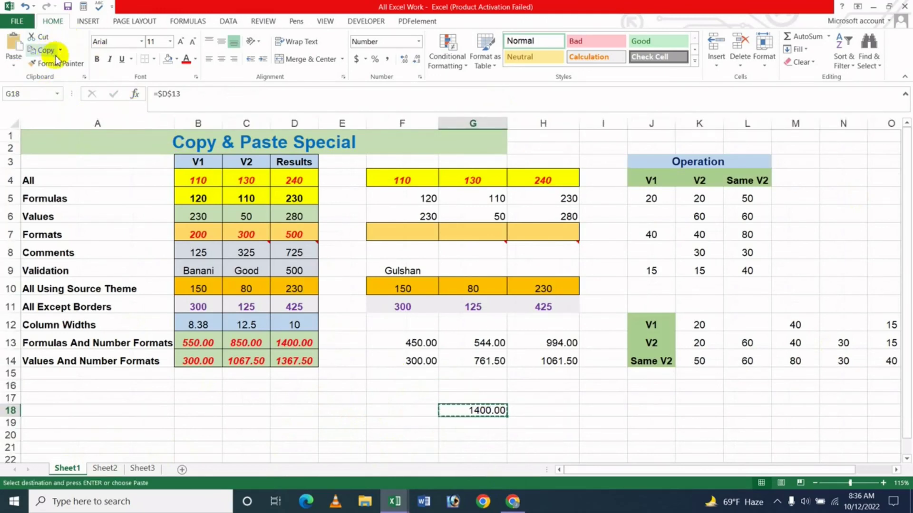
pyautogui.click(18, 68)
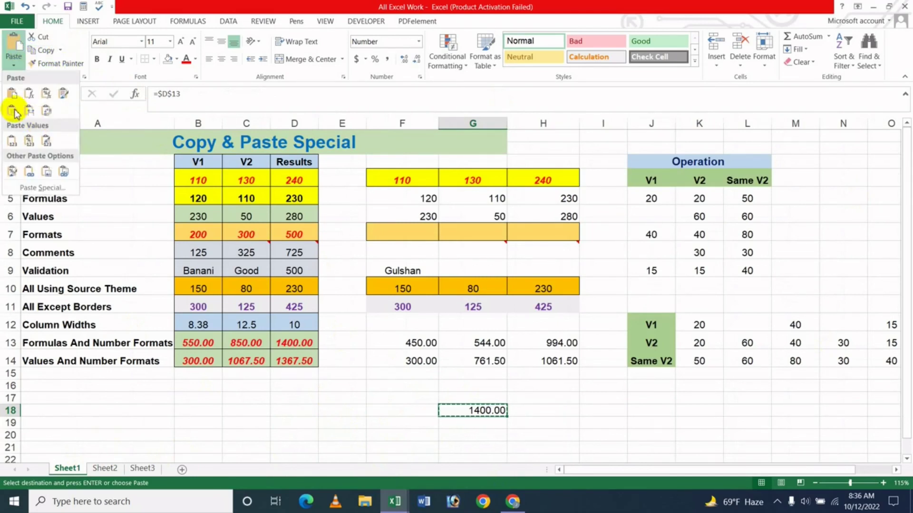
pyautogui.click(42, 189)
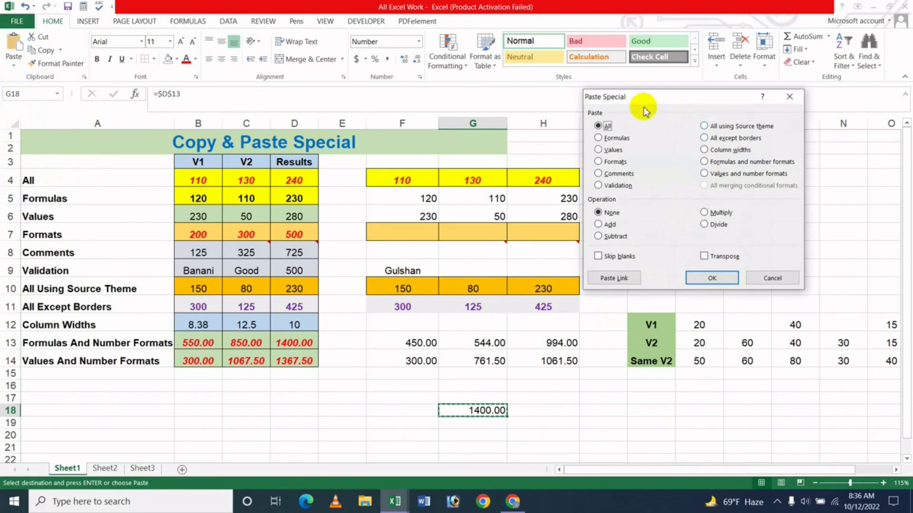
pyautogui.click(774, 278)
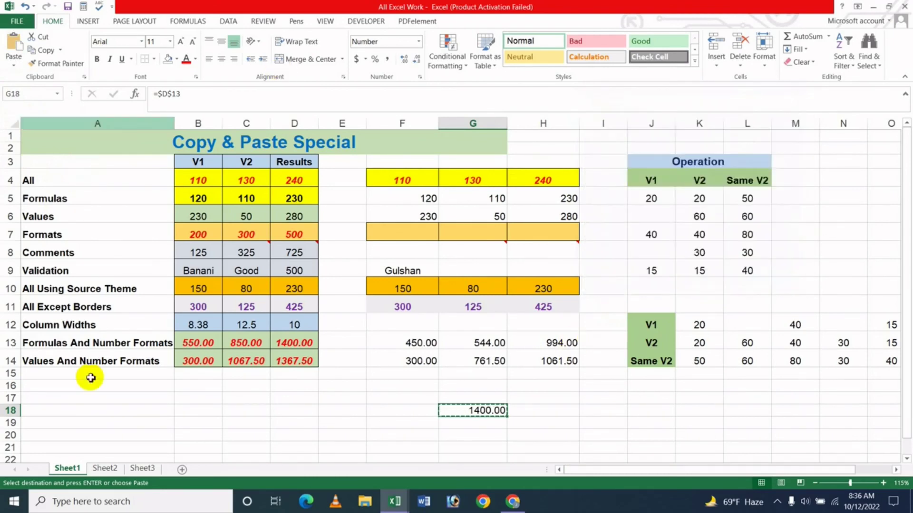
pyautogui.click(376, 402)
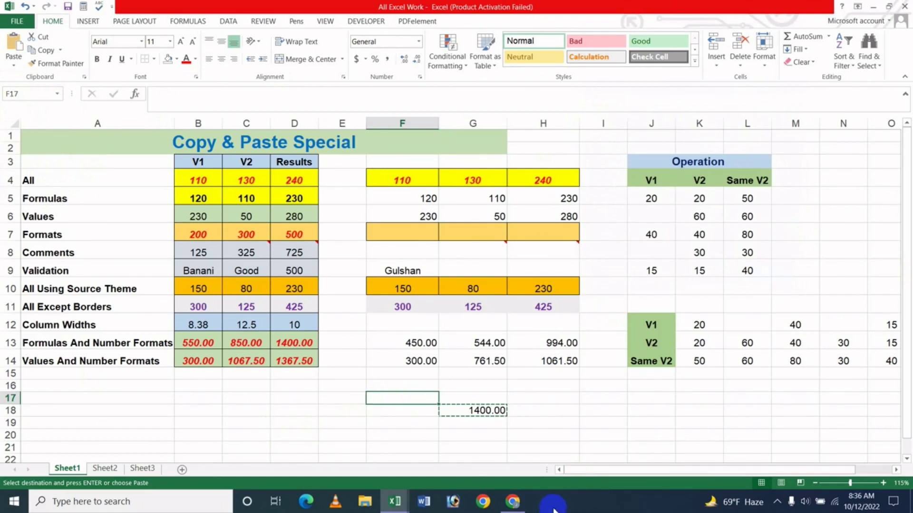
pyautogui.click(512, 501)
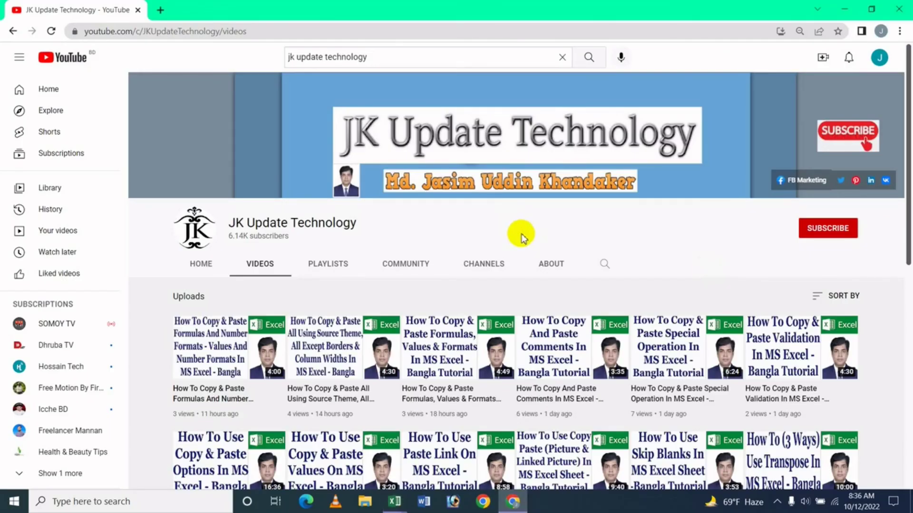